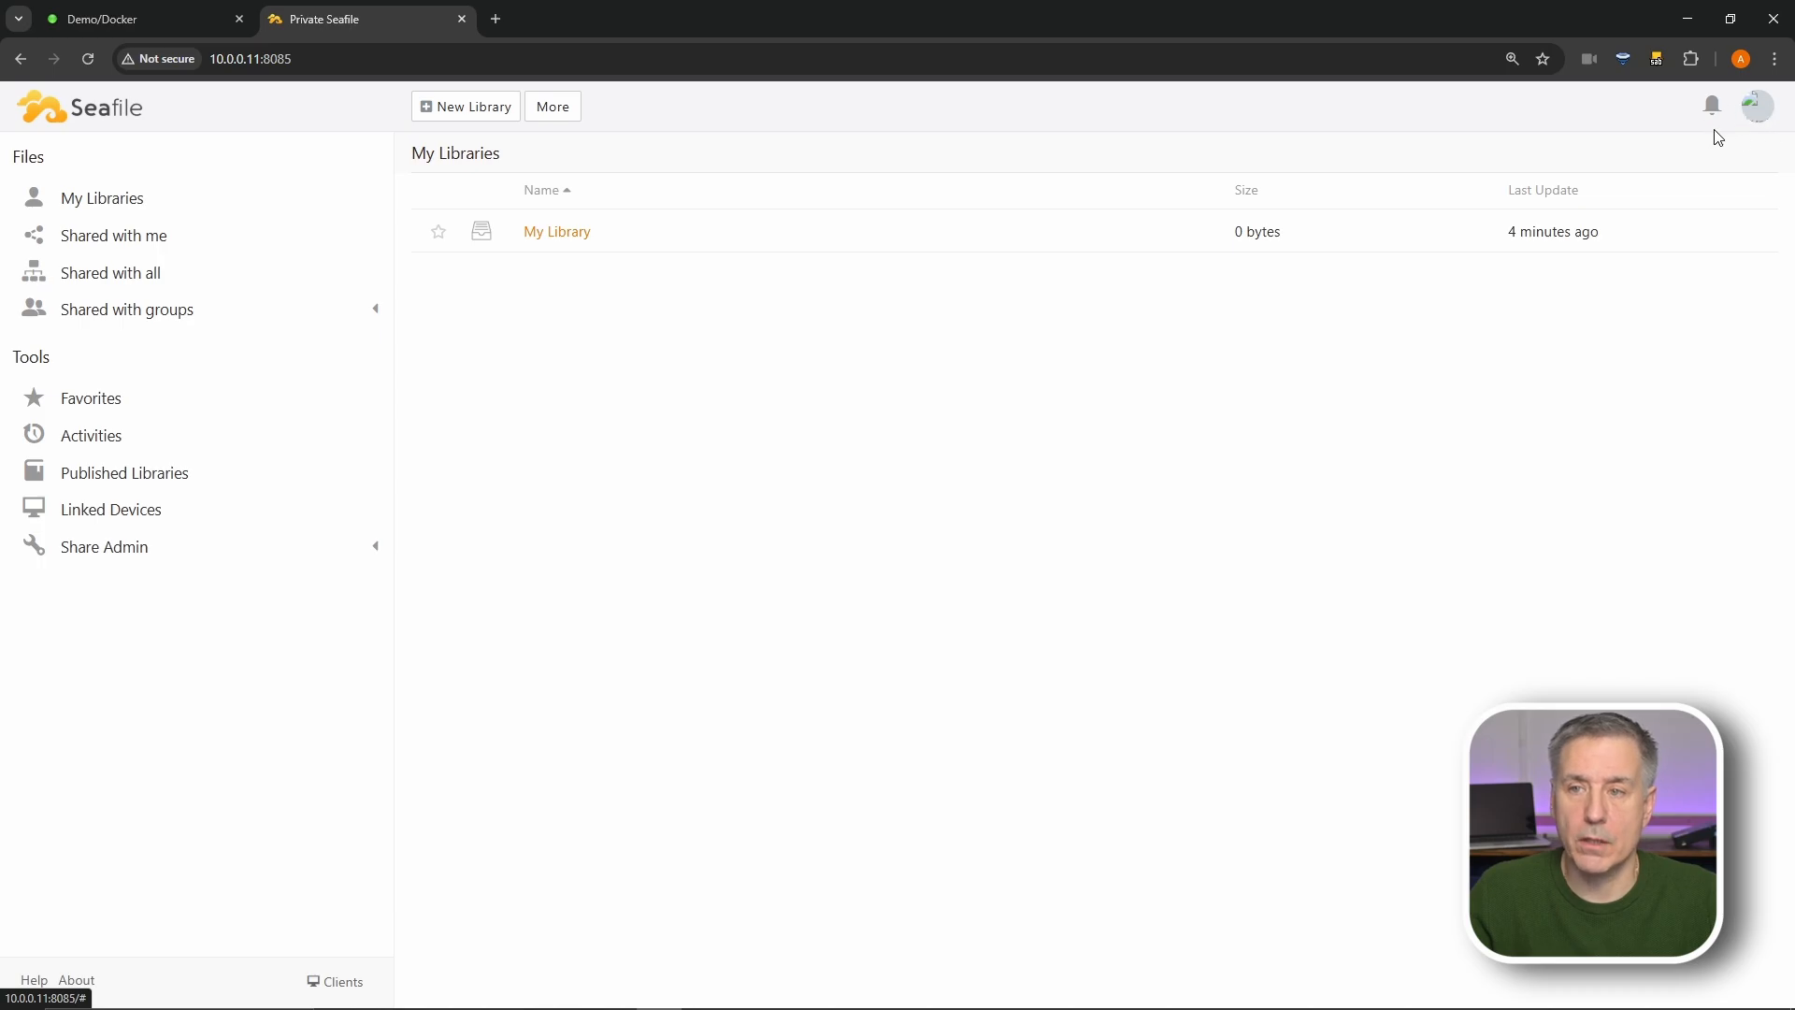
- Enter the account's display name in the Name field of the profile Settings
click(1754, 117)
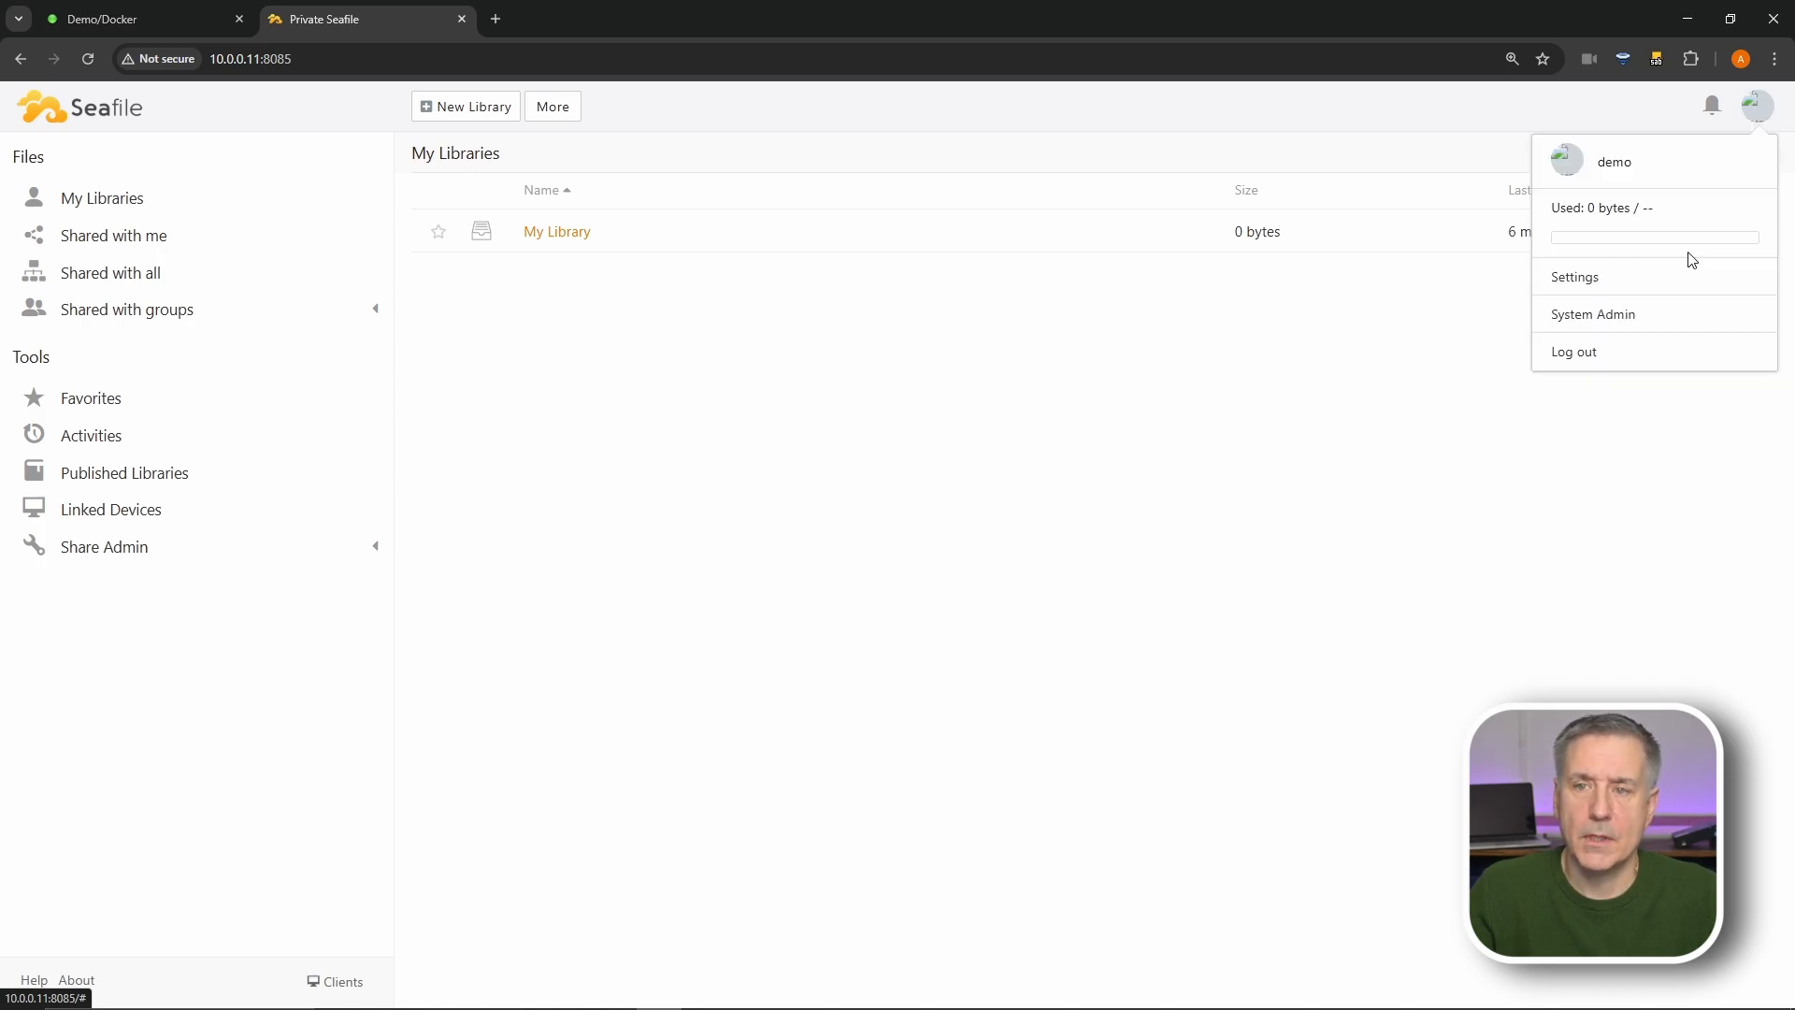
click(1643, 285)
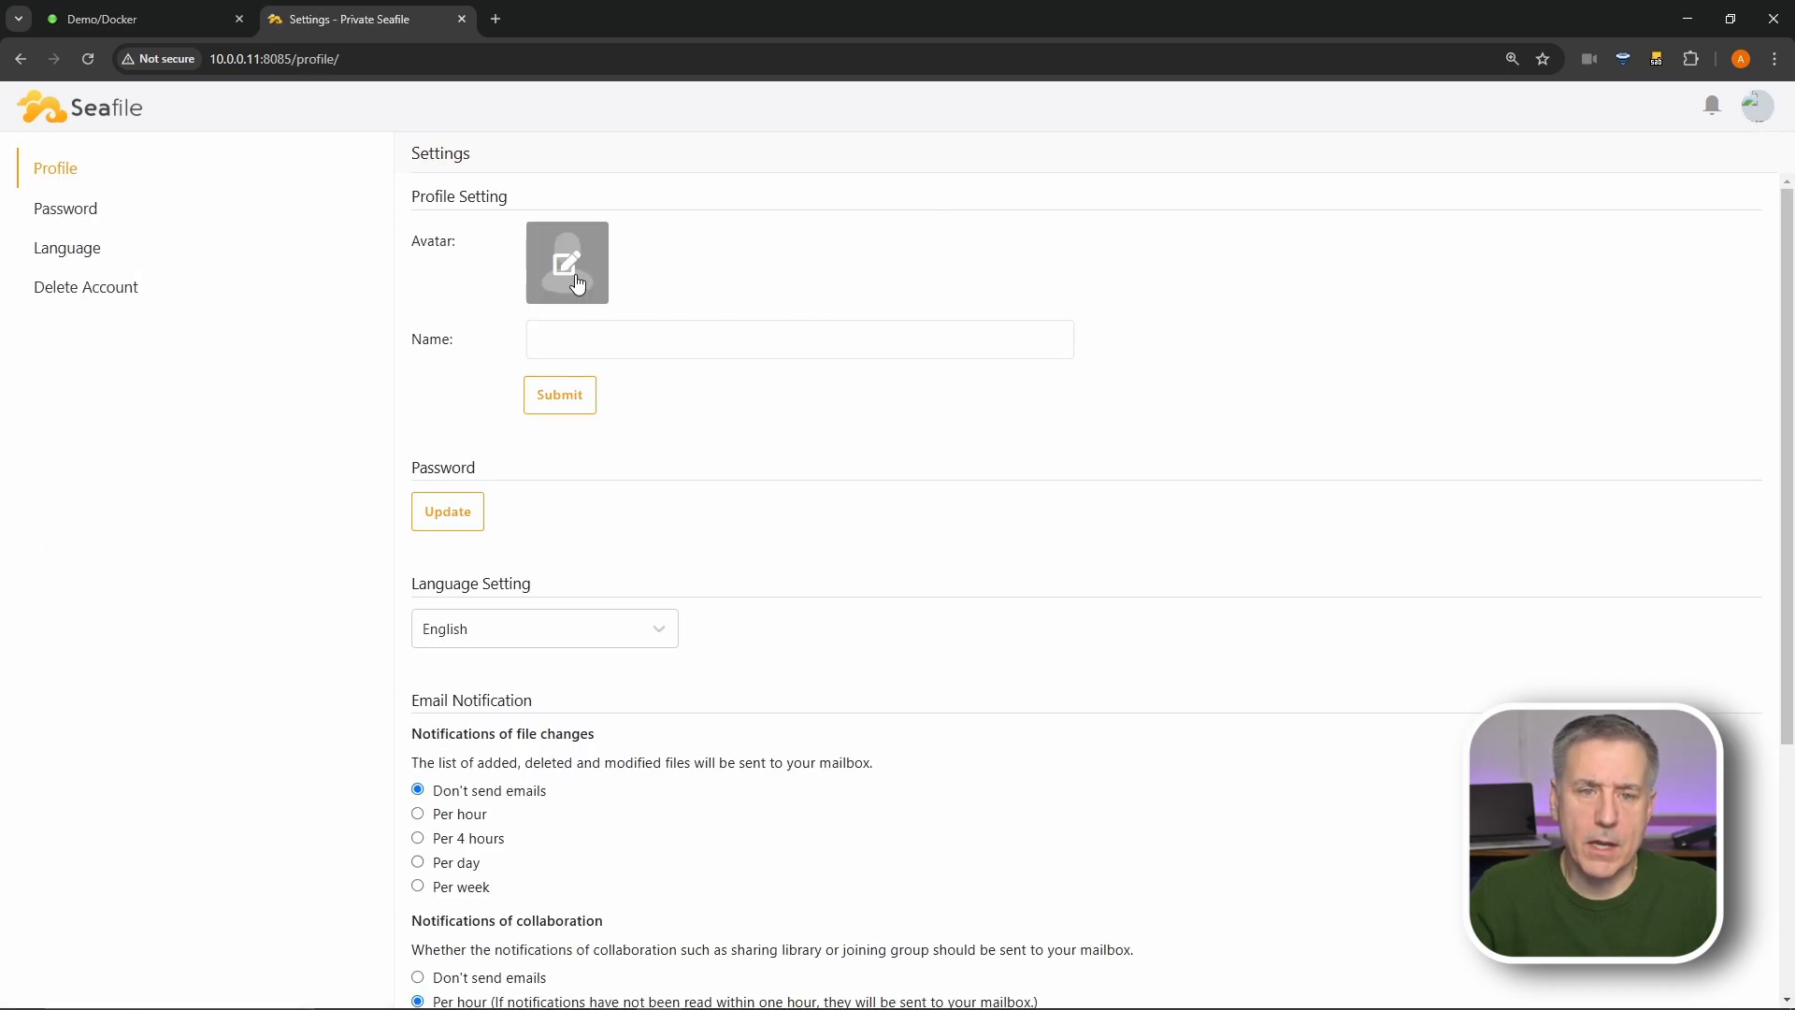
click(593, 335)
text(Jeff)
key(Tab)
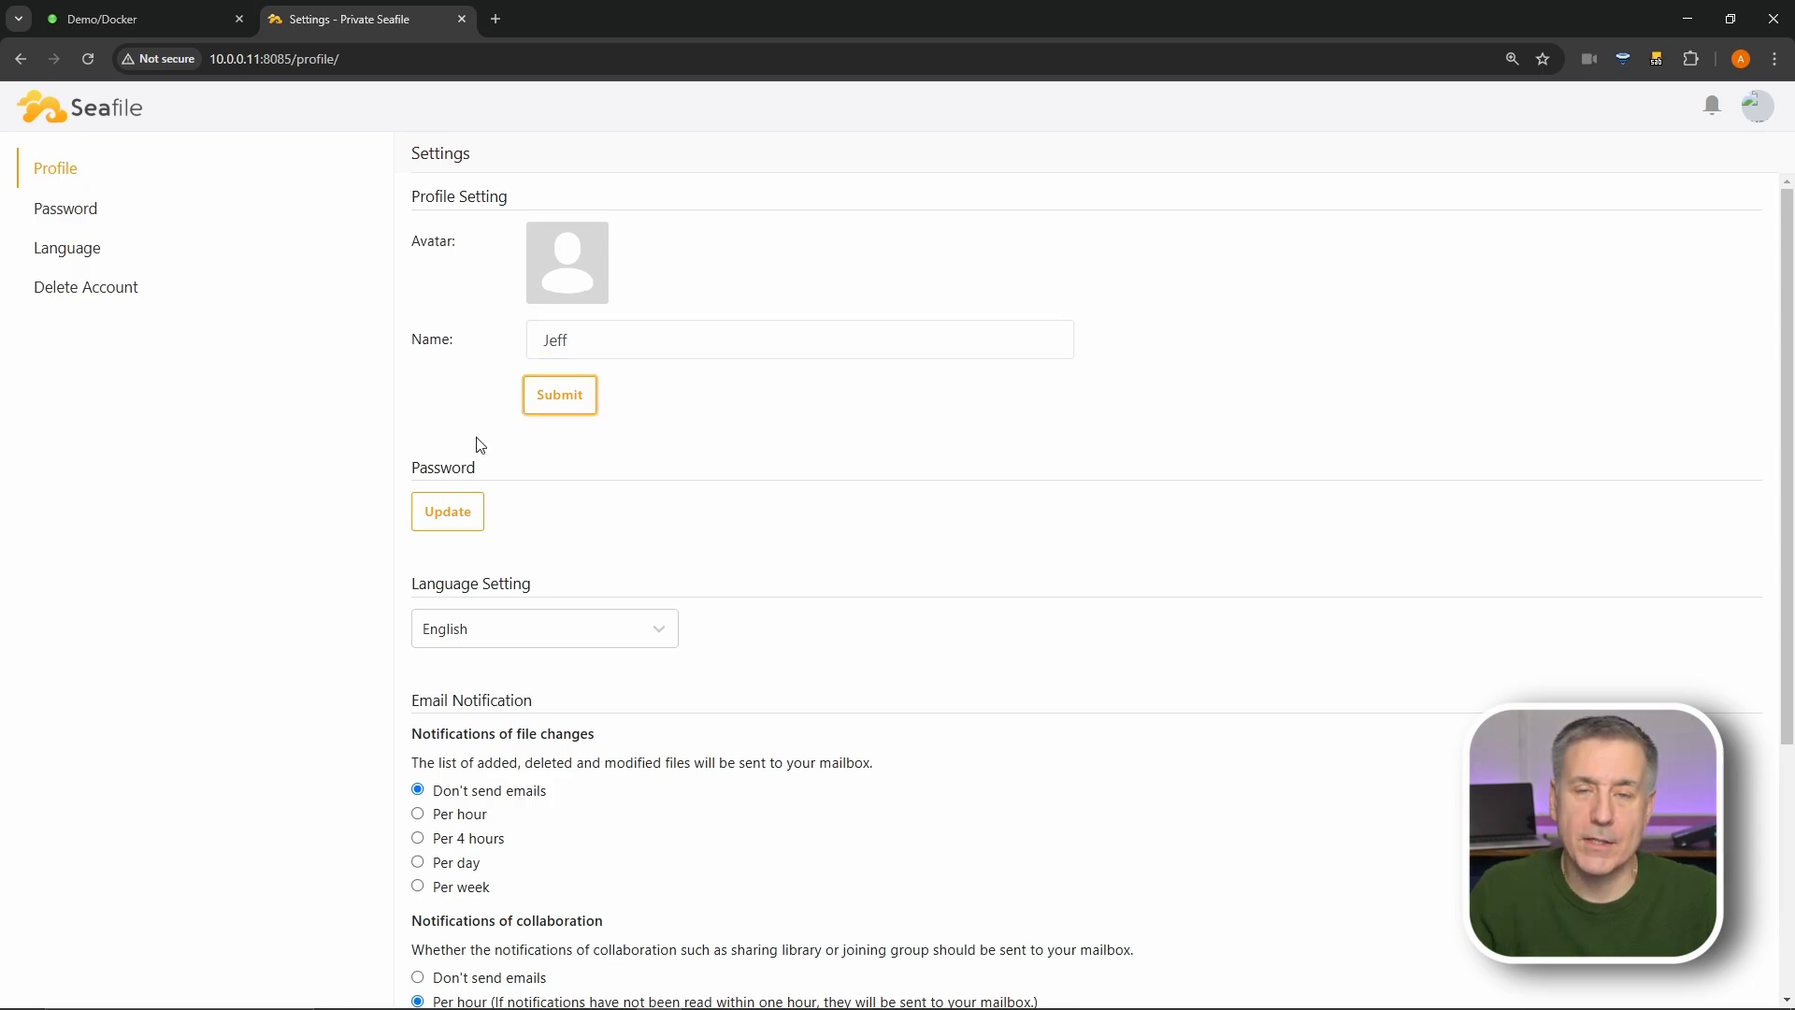
- Keep English as the interface language and look over the rest of the Settings page
click(560, 629)
scroll(536, 828, down, 9)
scroll(535, 826, up, 9)
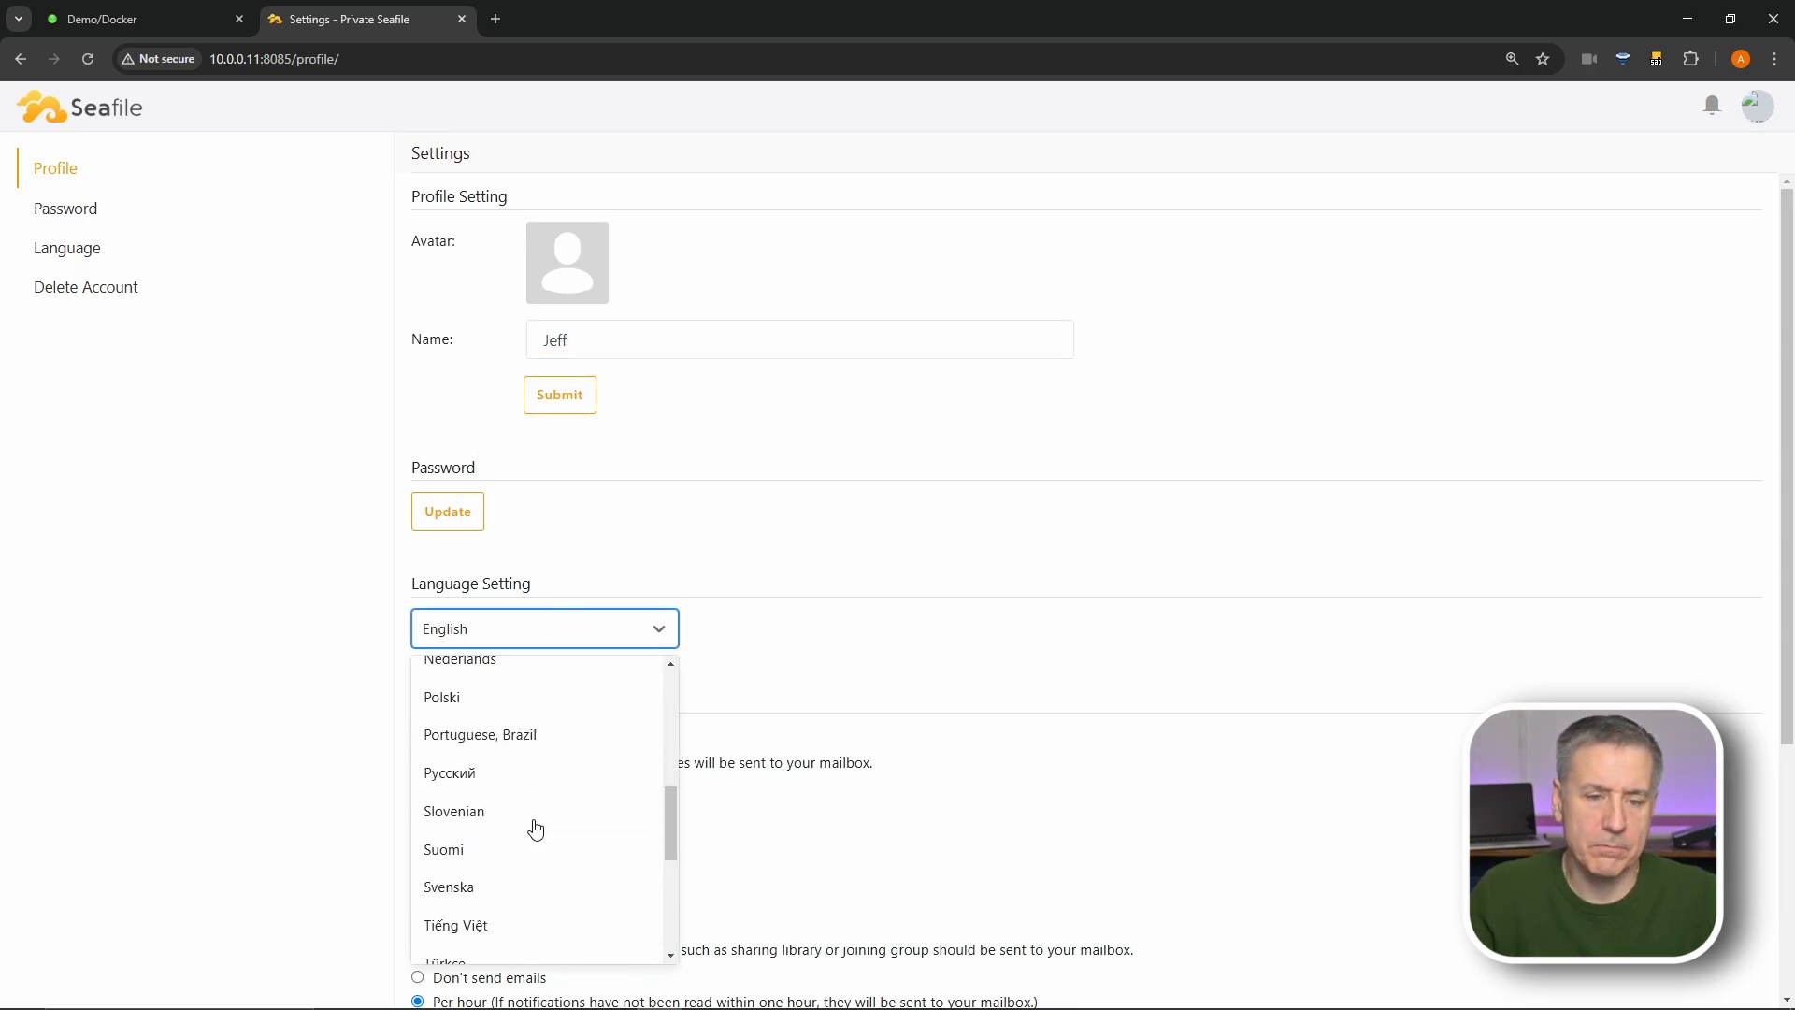
click(534, 794)
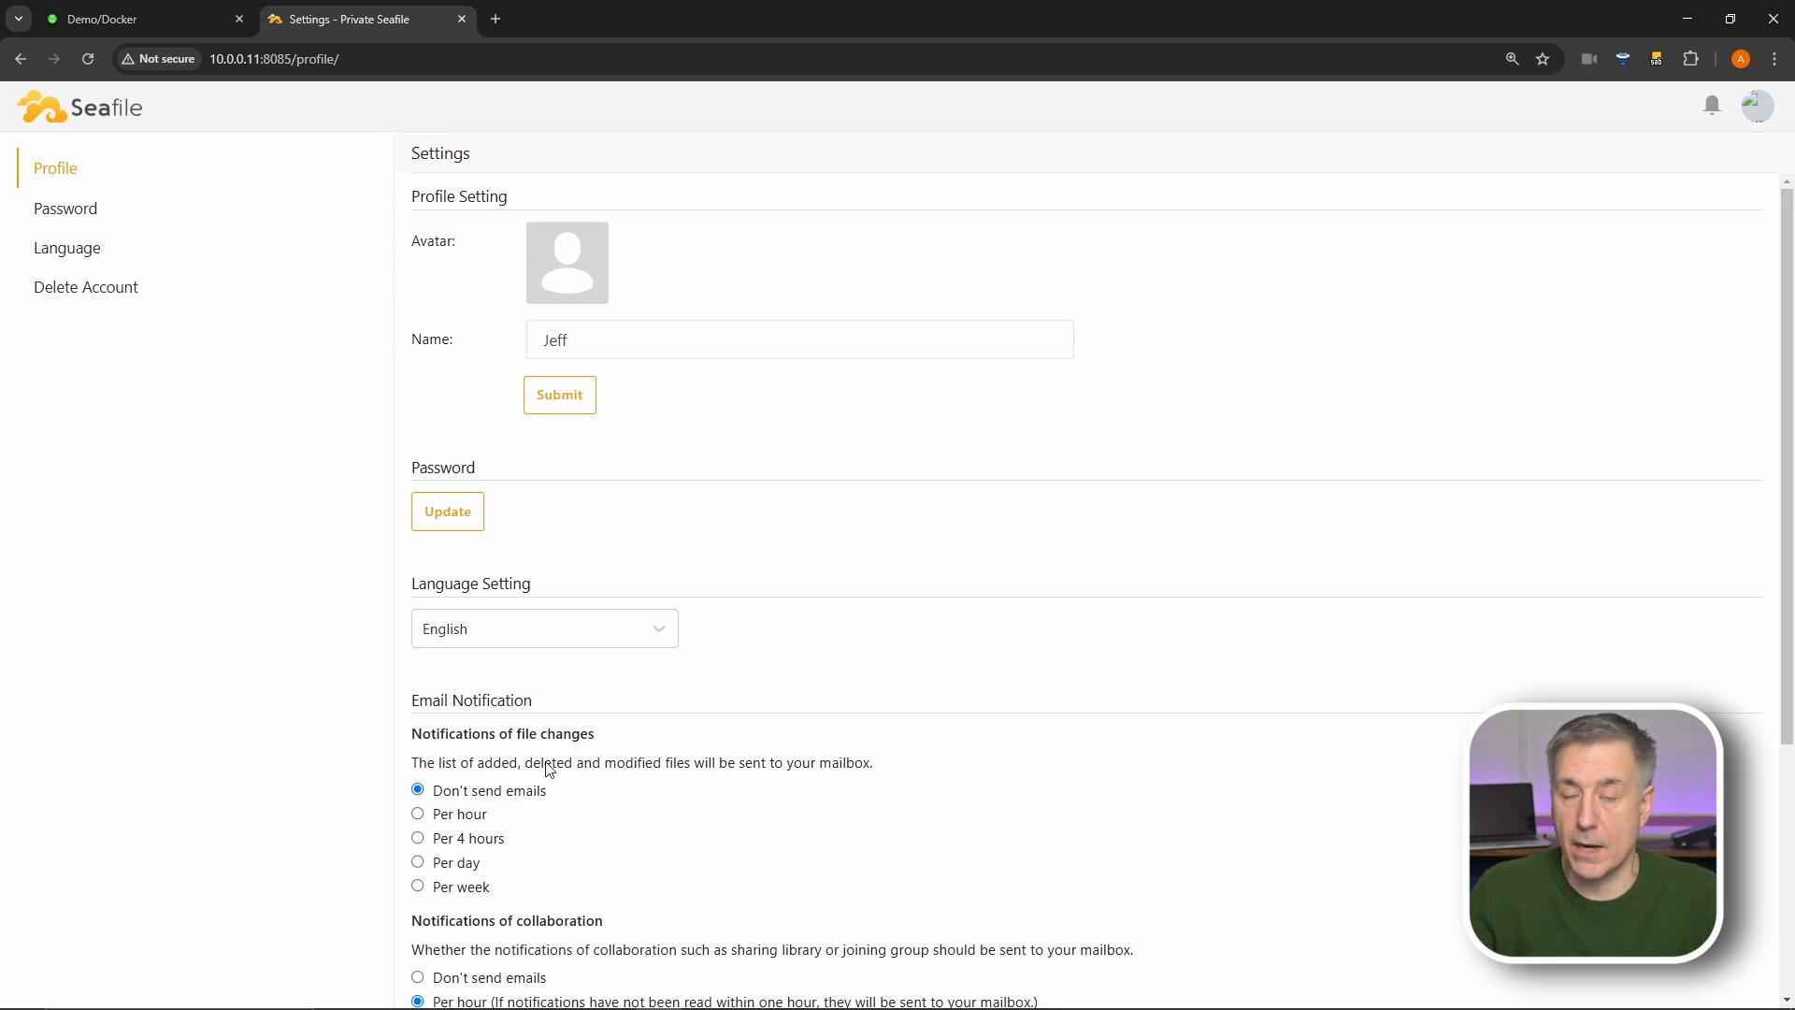
scroll(607, 768, down, 2)
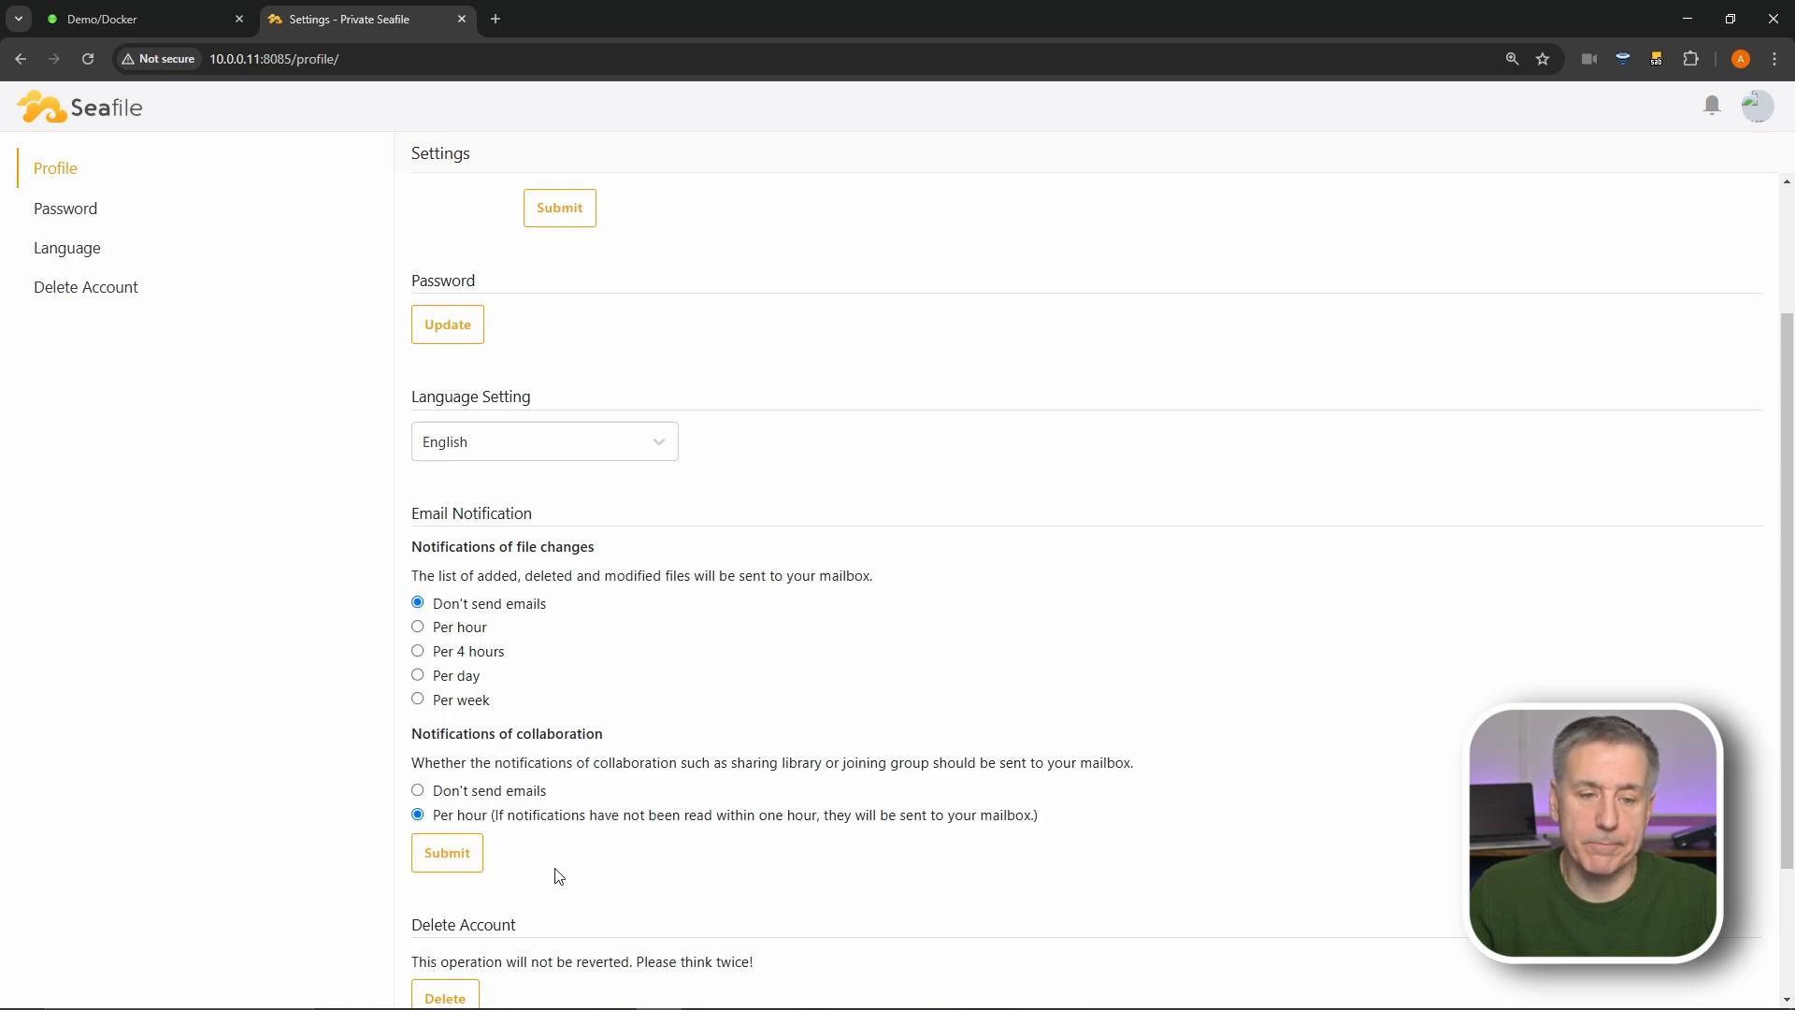
scroll(558, 876, down, 1)
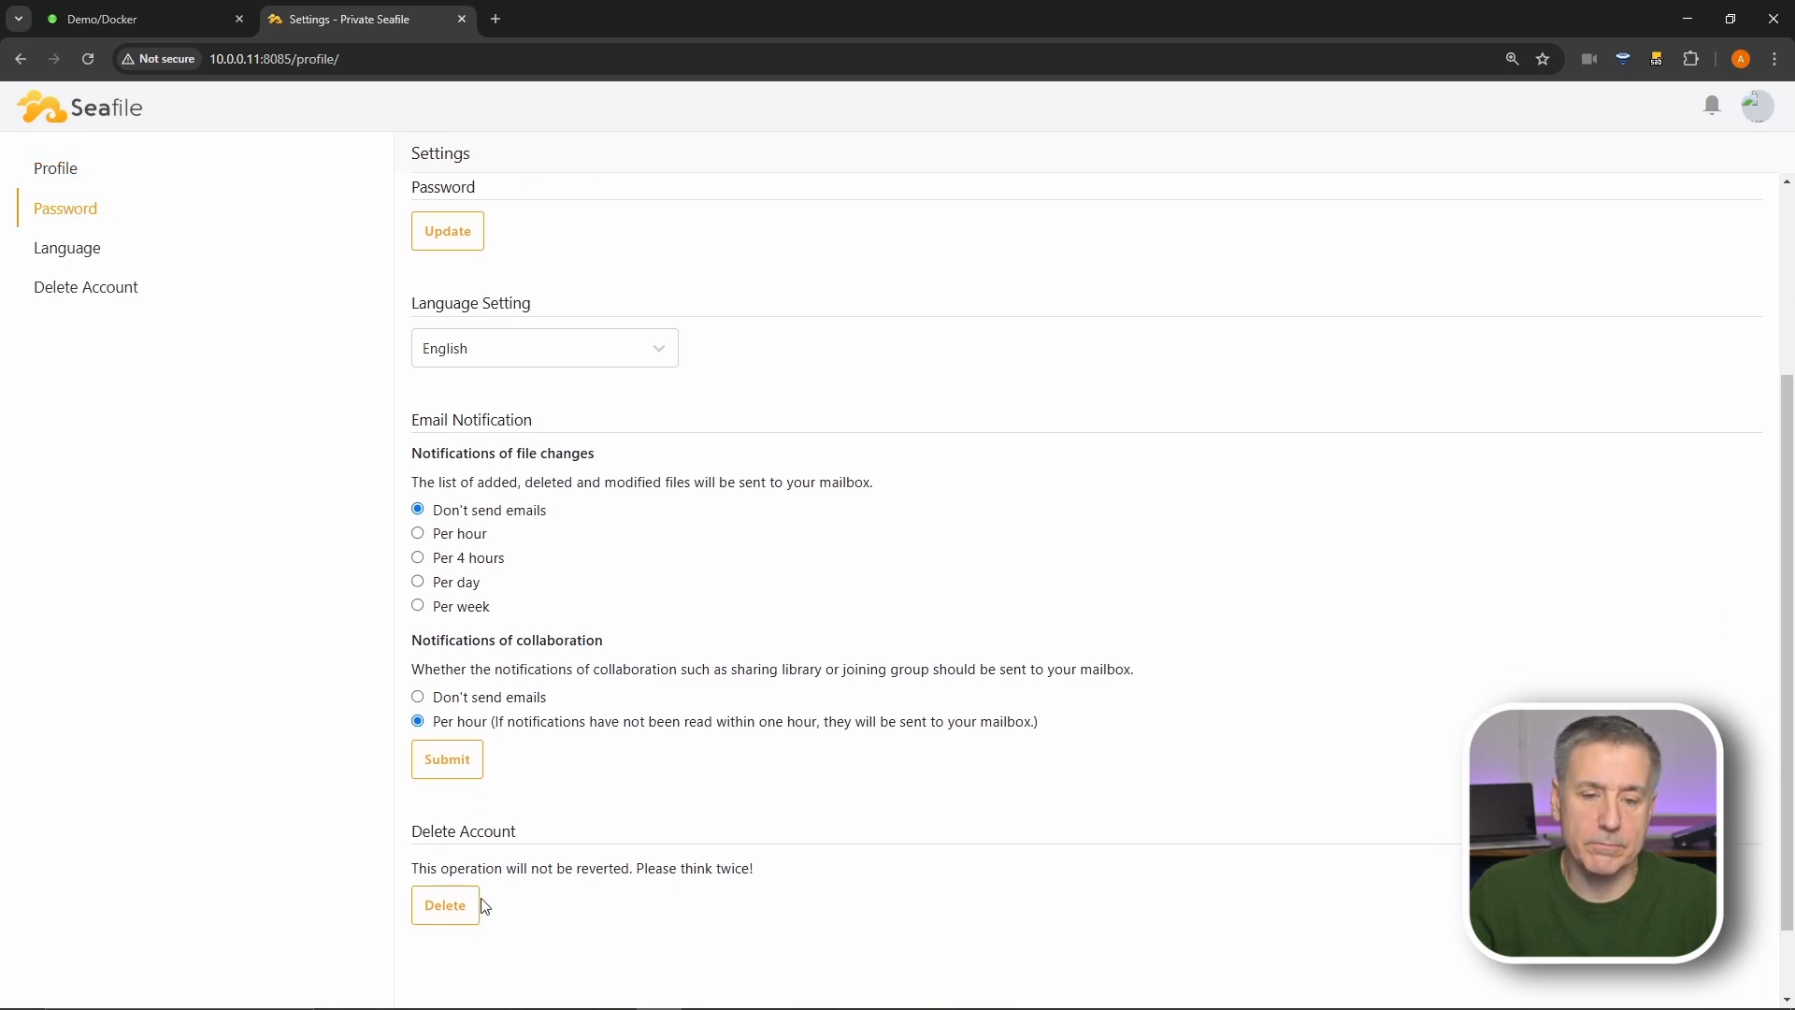
click(1757, 107)
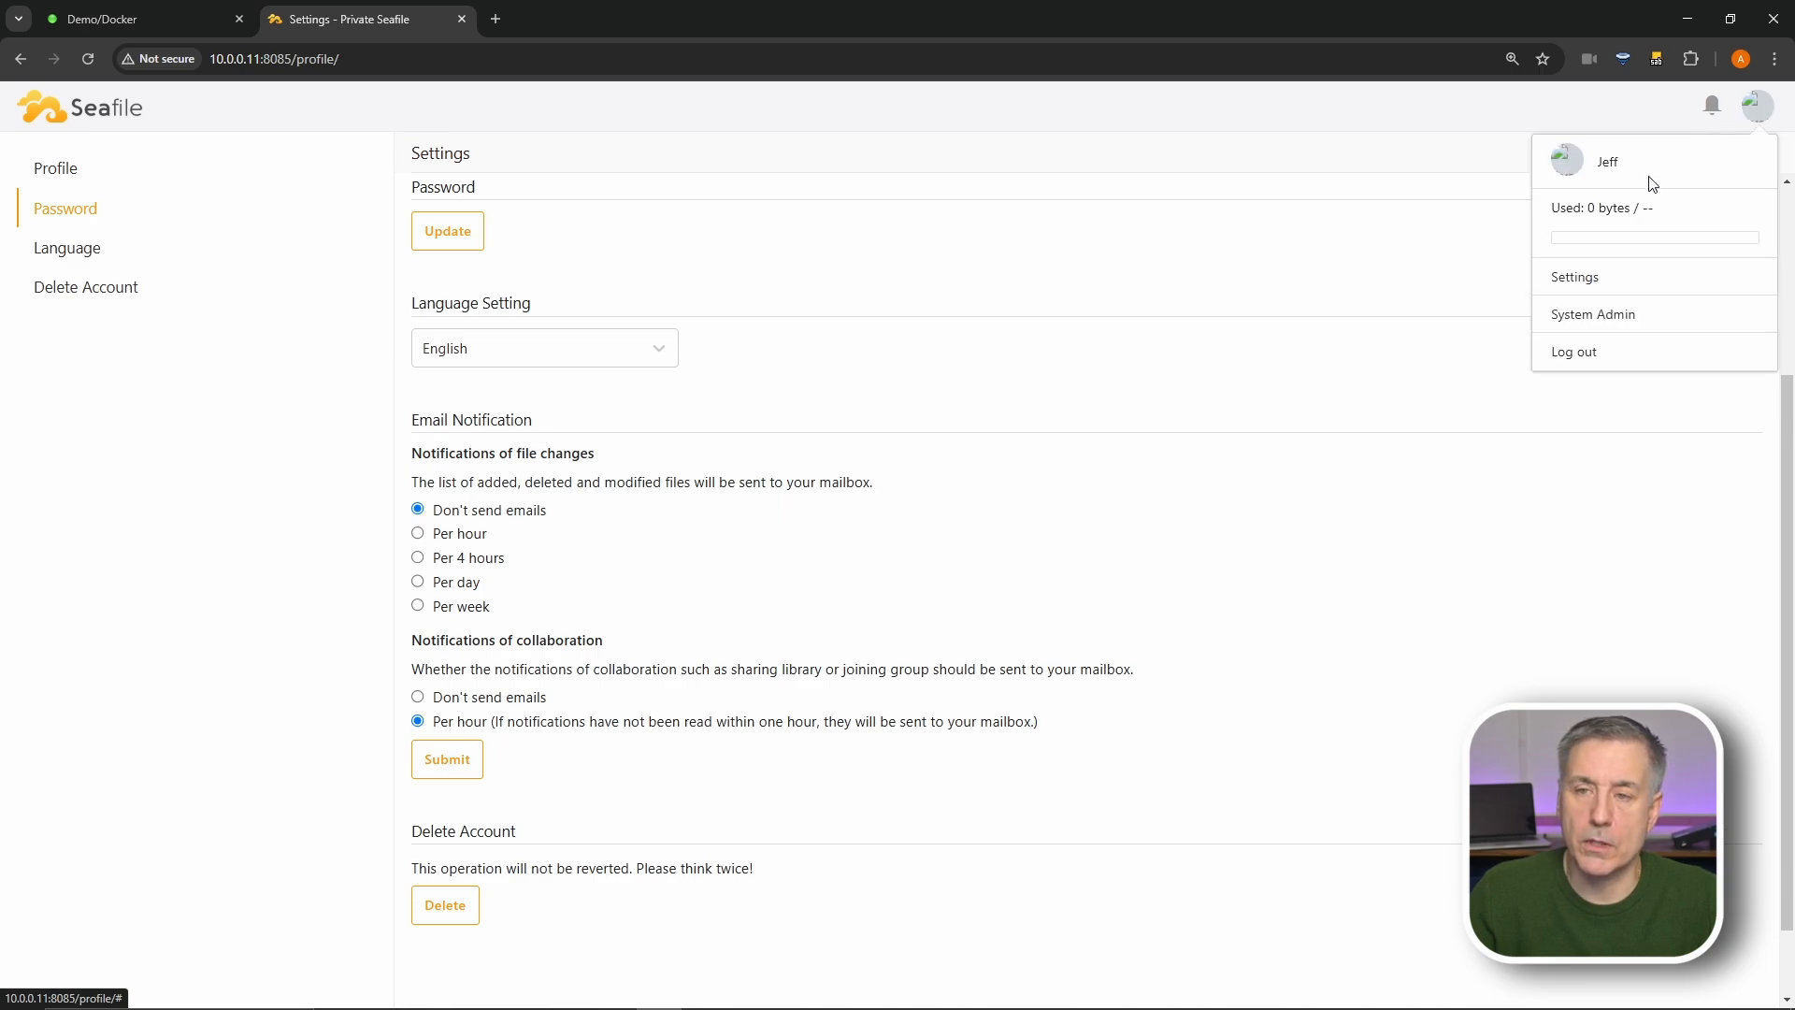
- In System Admin, review the Statistic file and Reports charts, then the desktop and mobile Devices lists
click(1595, 318)
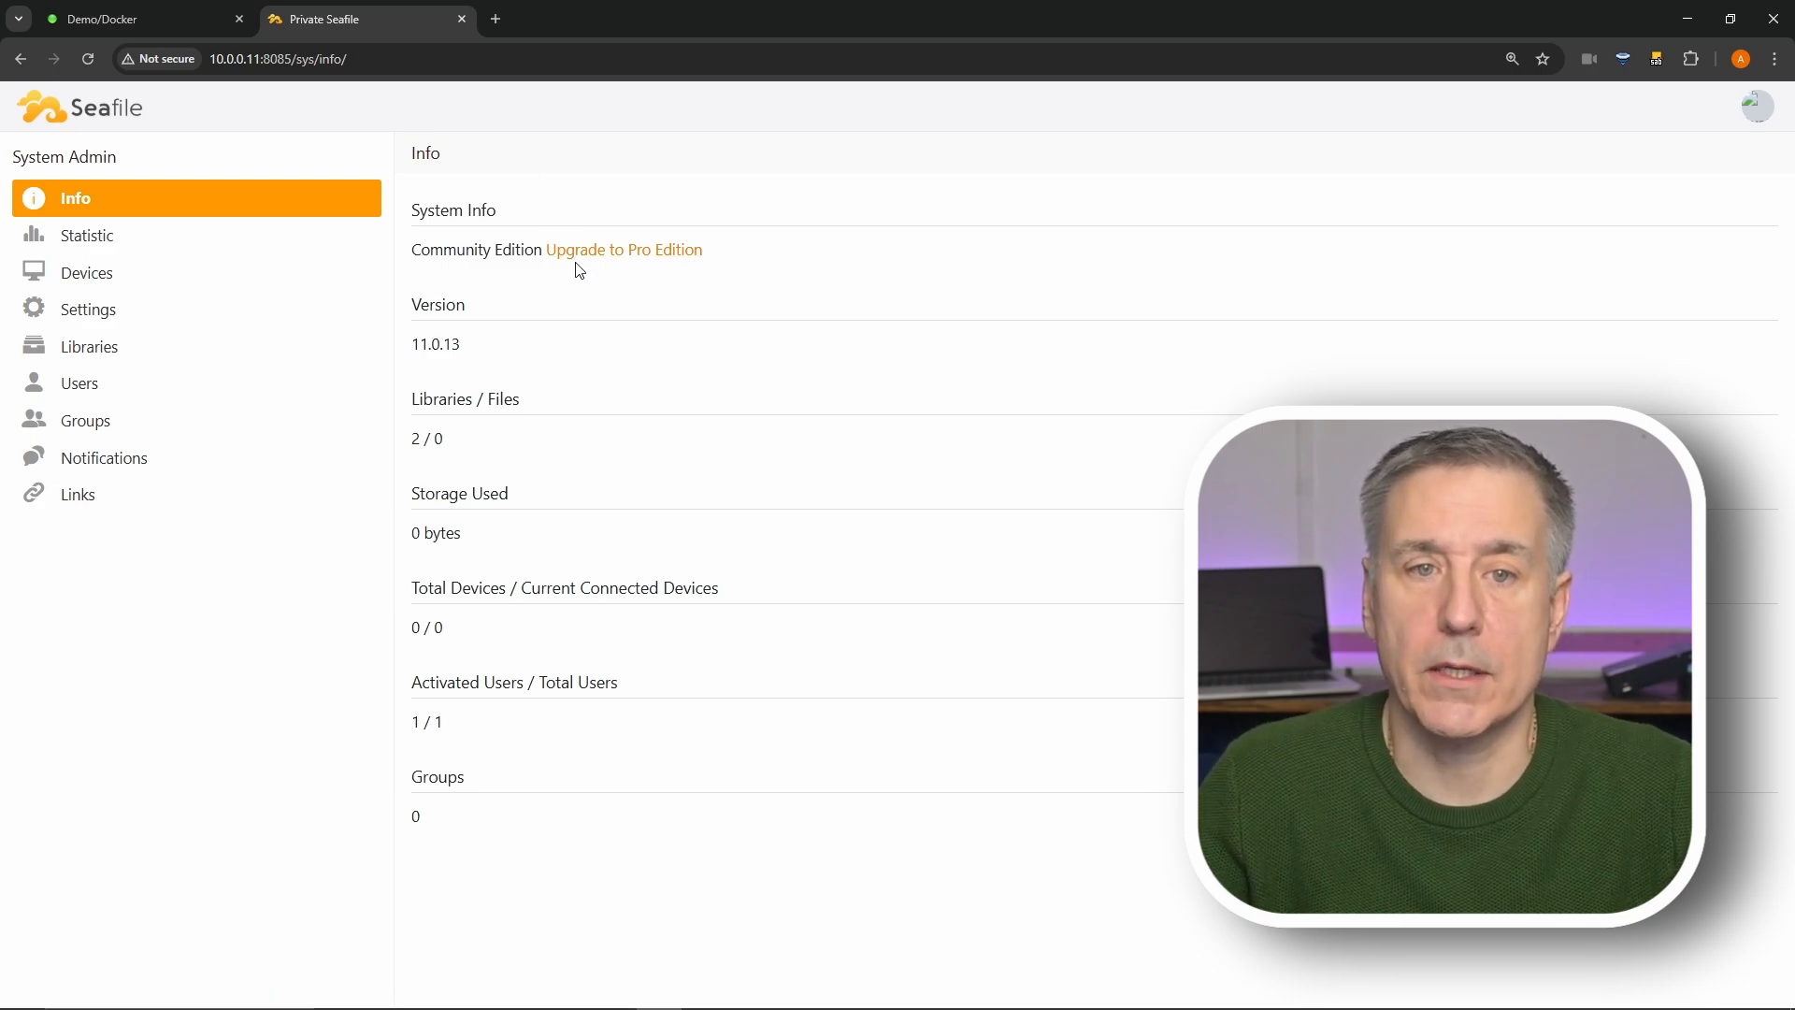
click(140, 246)
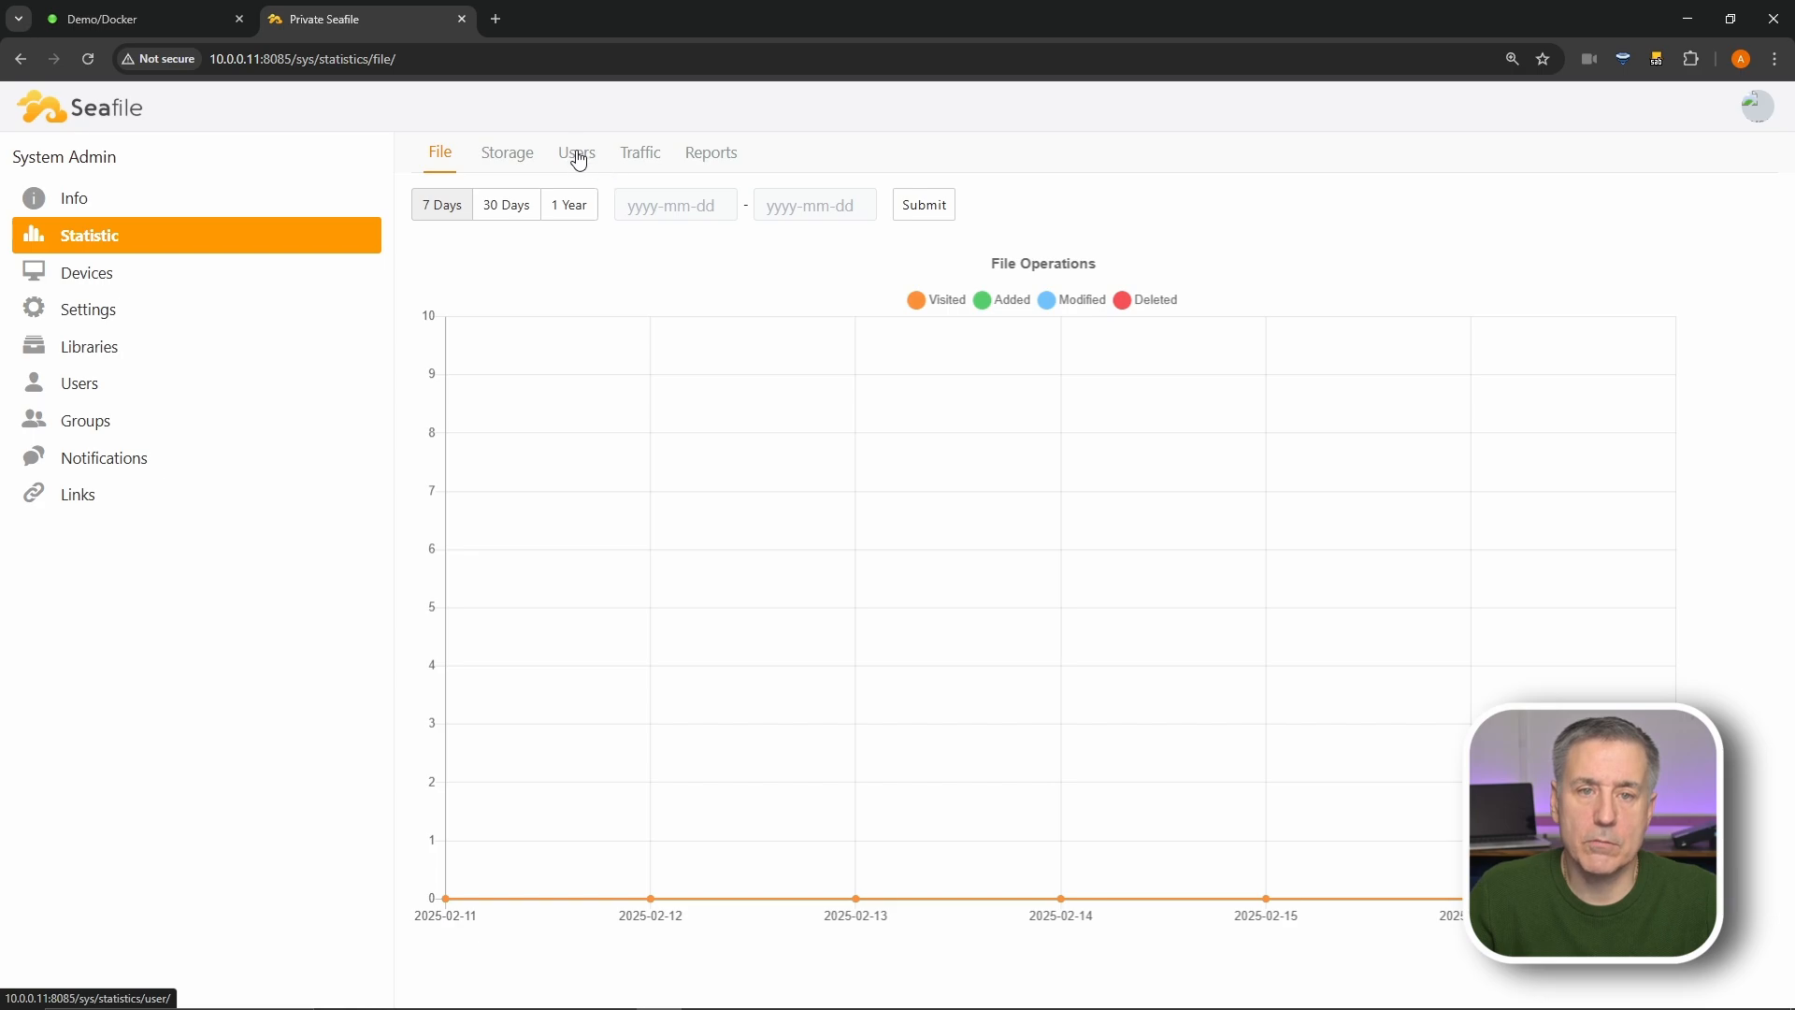
click(722, 174)
click(447, 161)
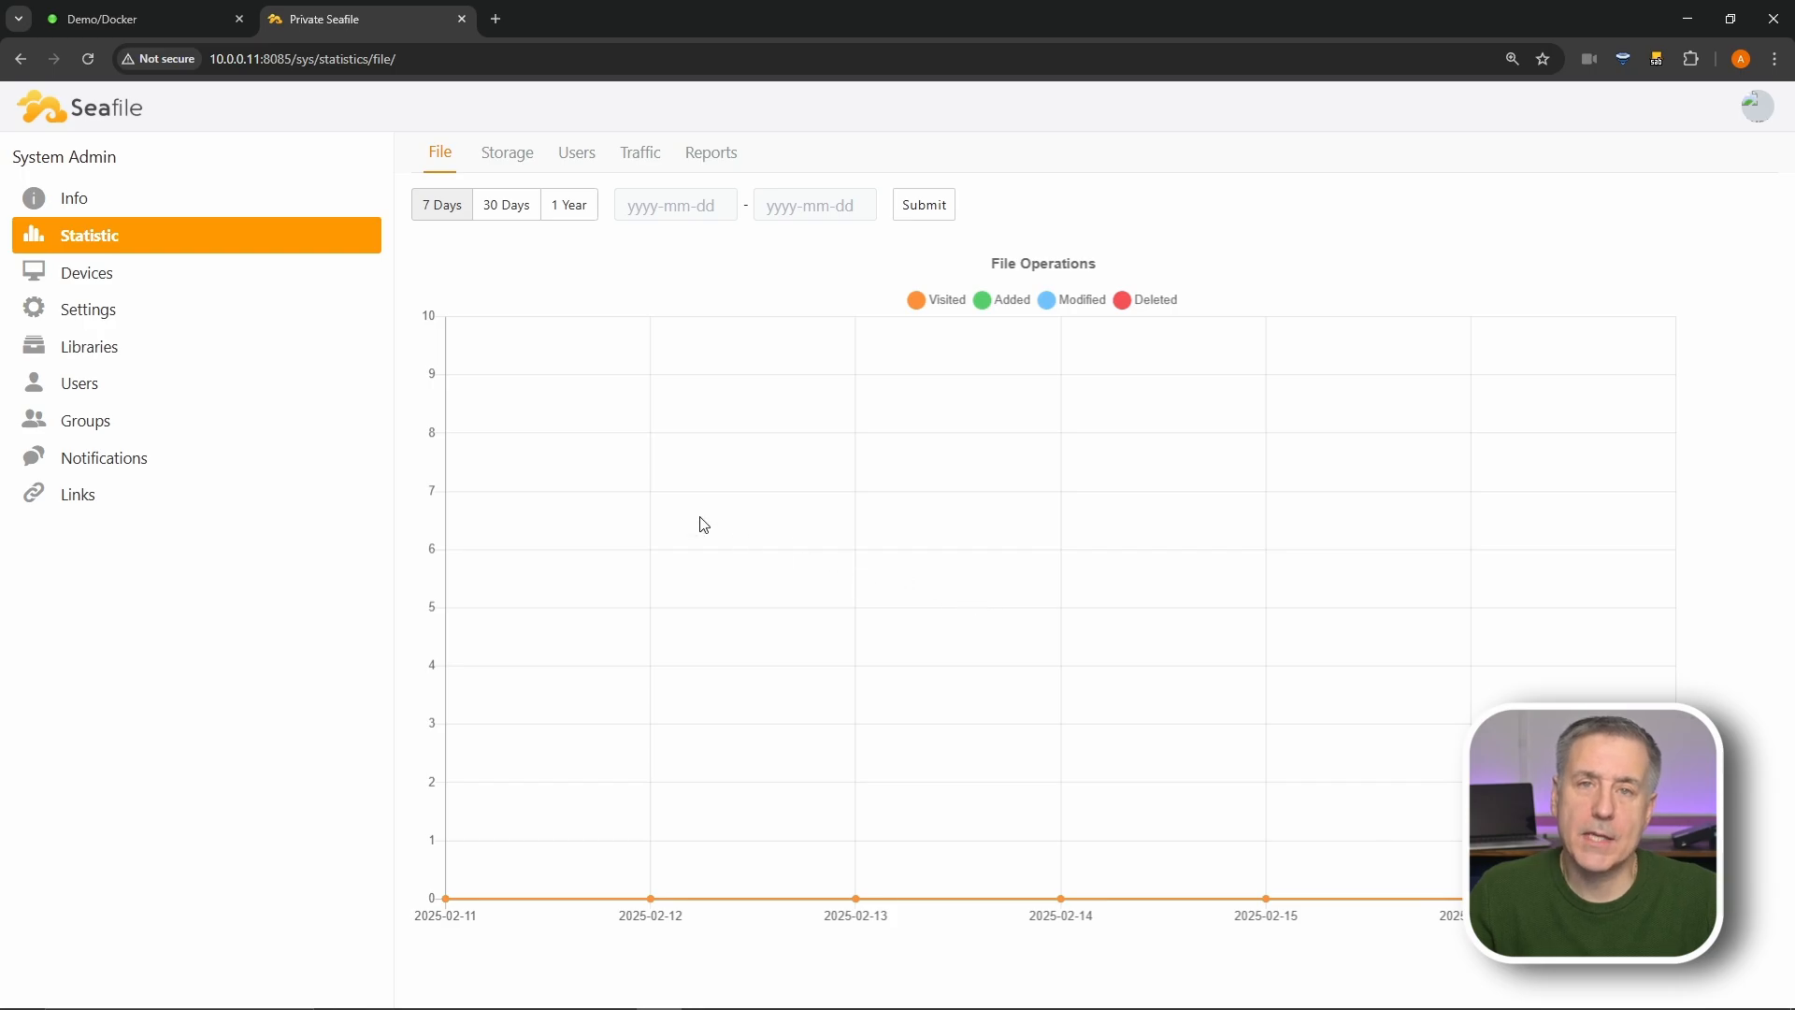
click(109, 274)
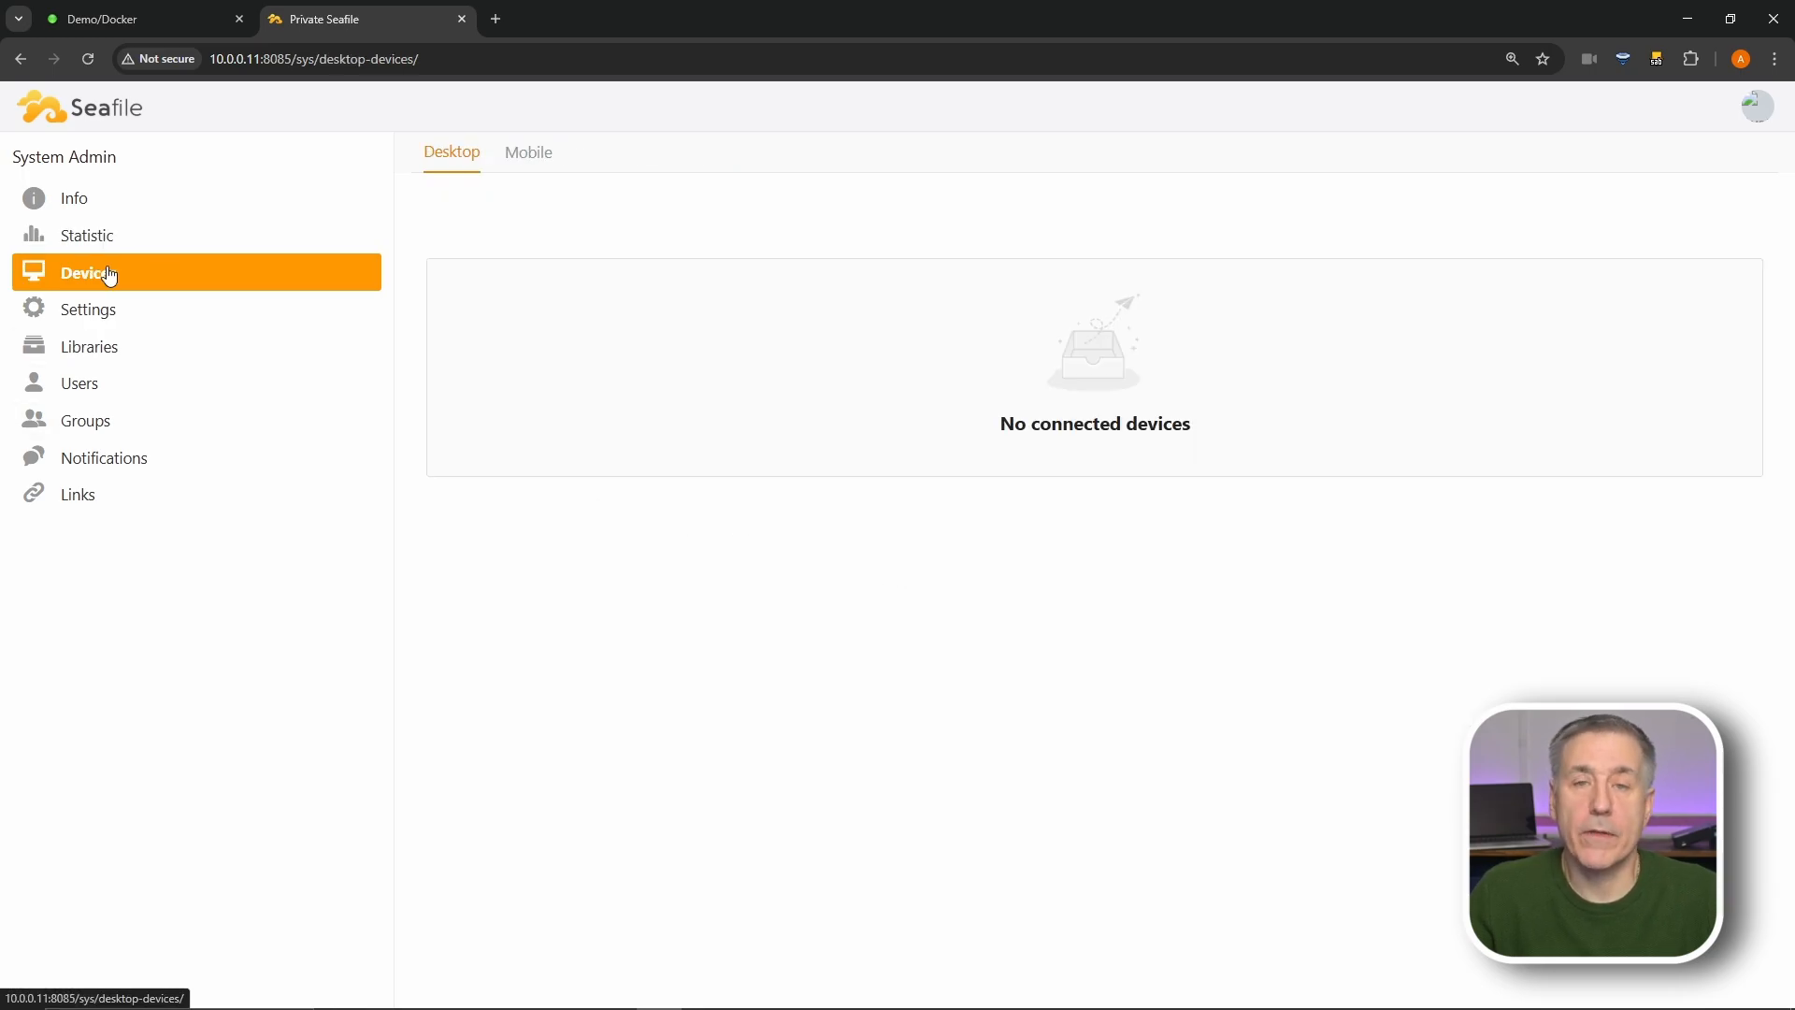
click(514, 164)
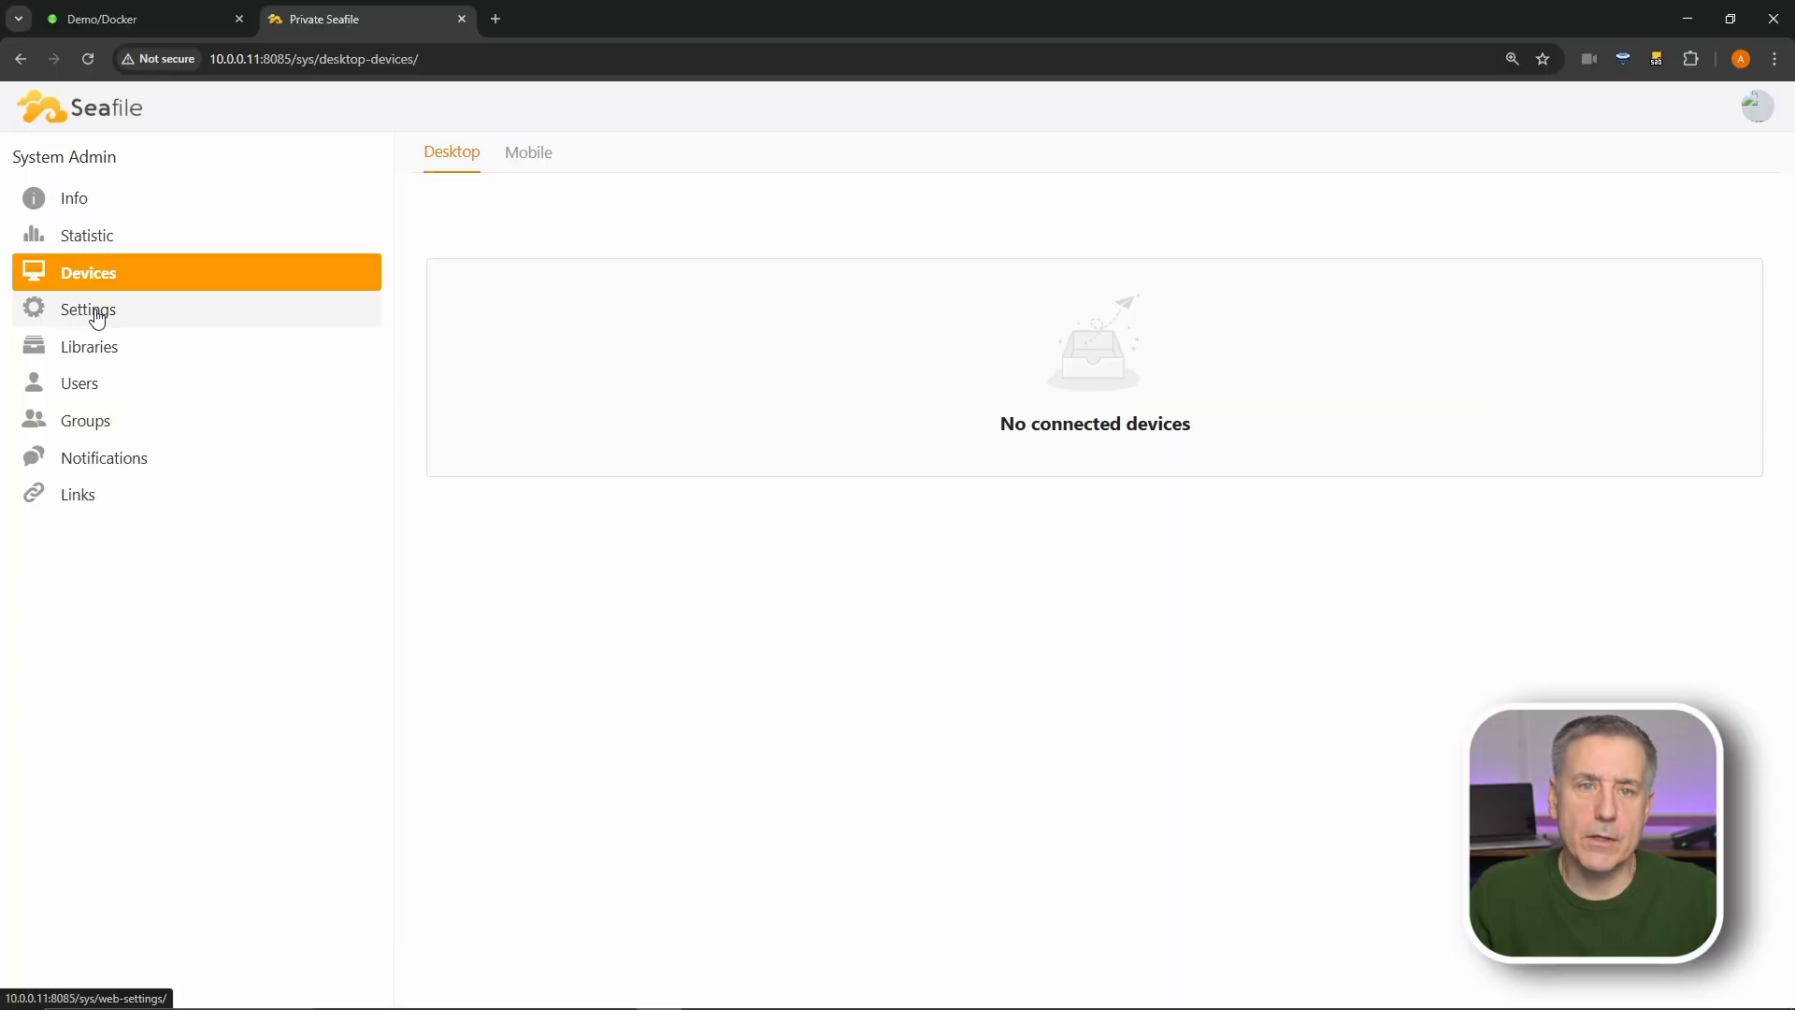
- Change SERVICE_URL from example.com to alientech42.com in the admin Settings
click(97, 319)
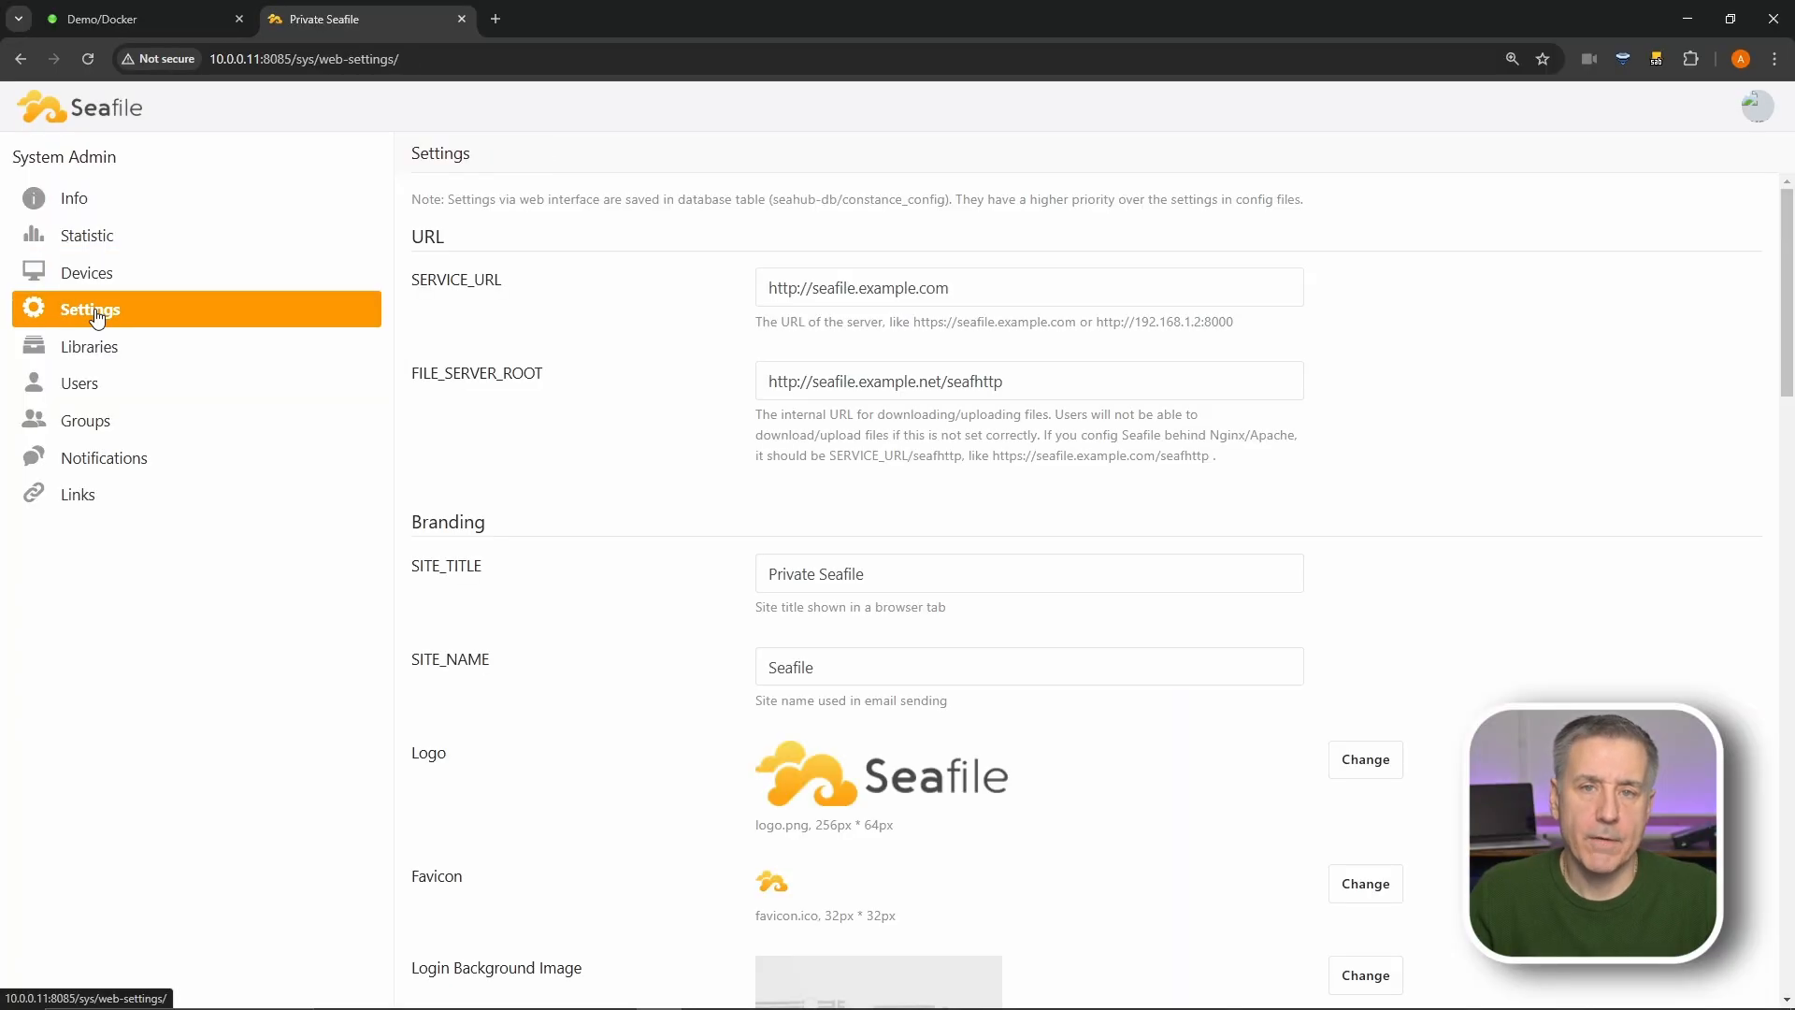
click(854, 300)
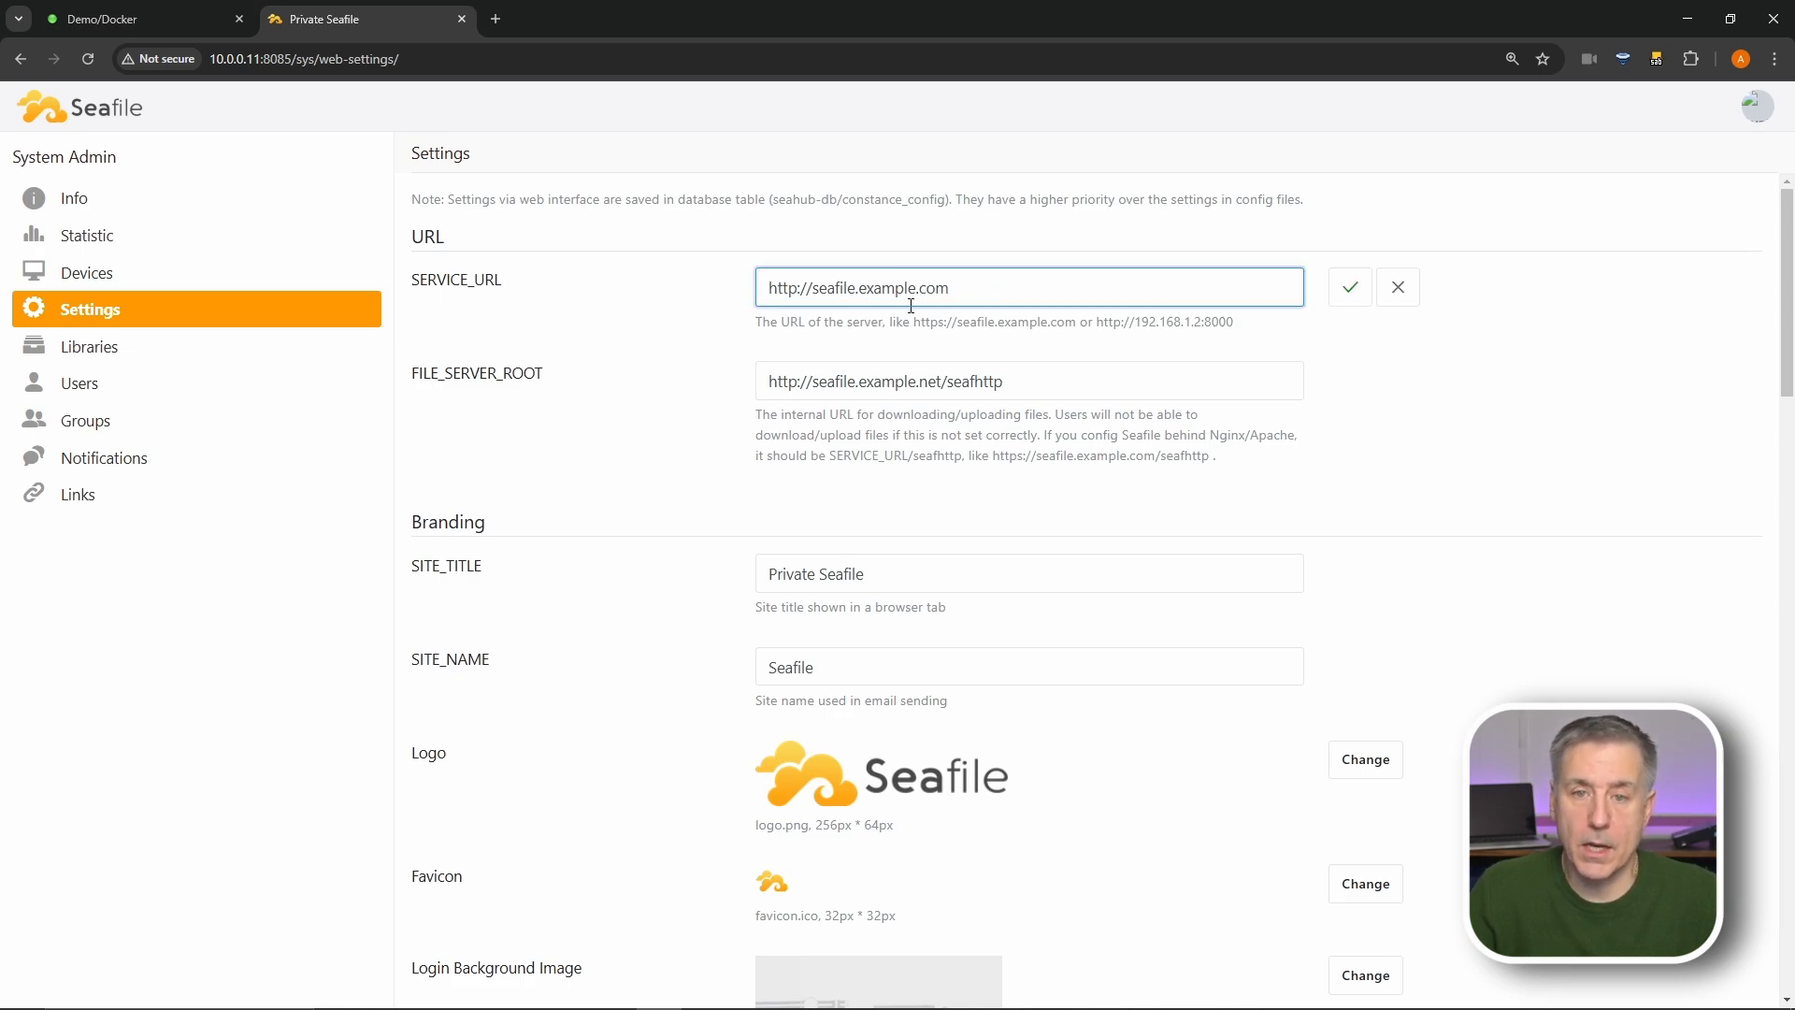
drag(915, 329, 1100, 350)
click(1099, 351)
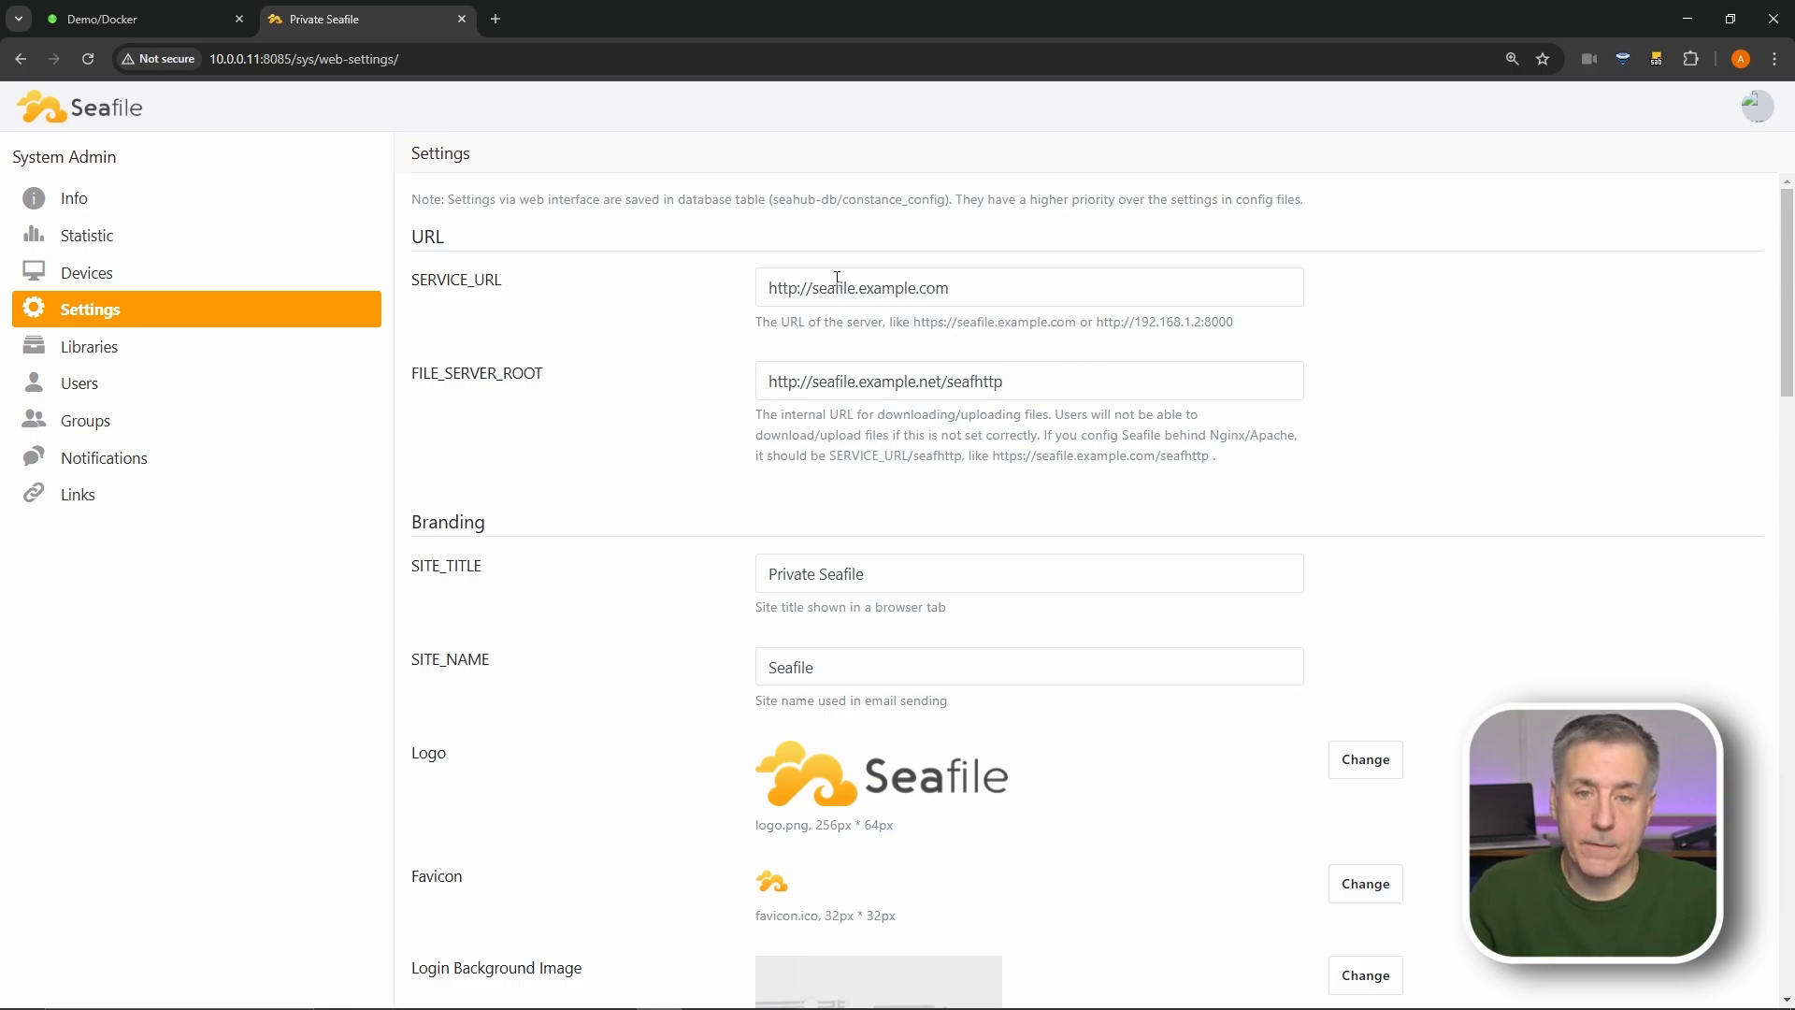
drag(858, 287, 1117, 321)
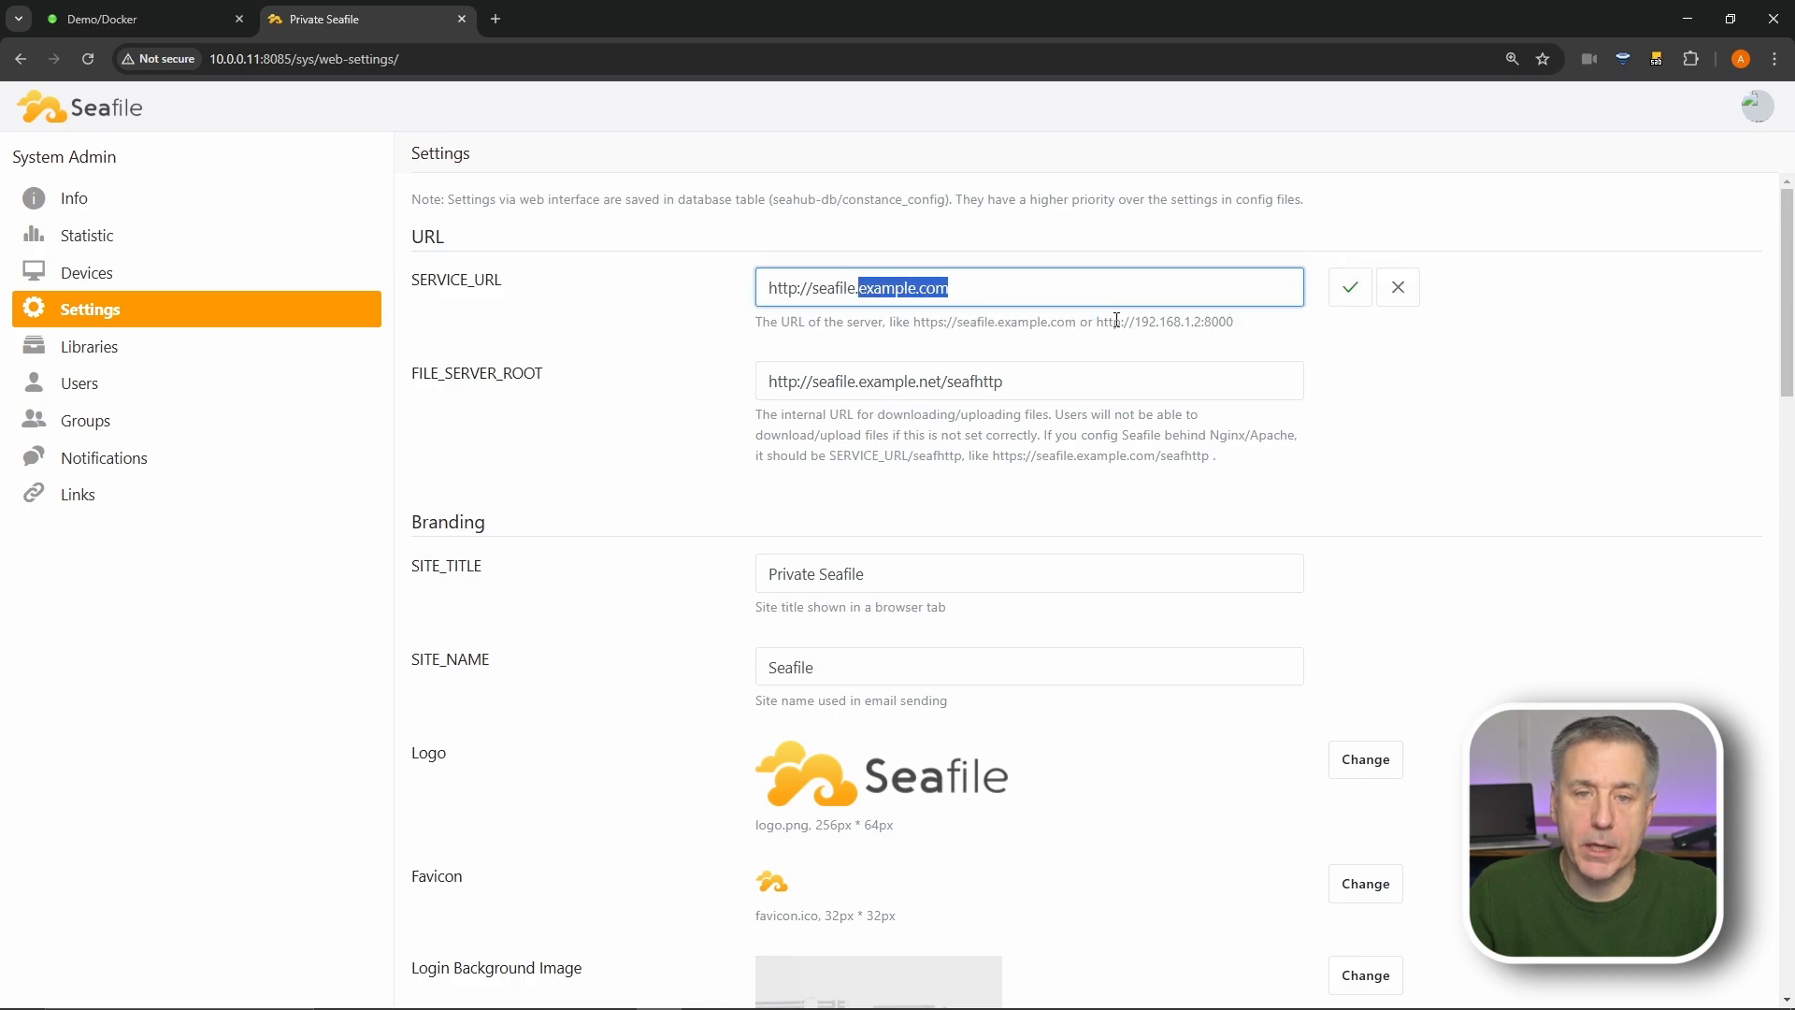
text(alient)
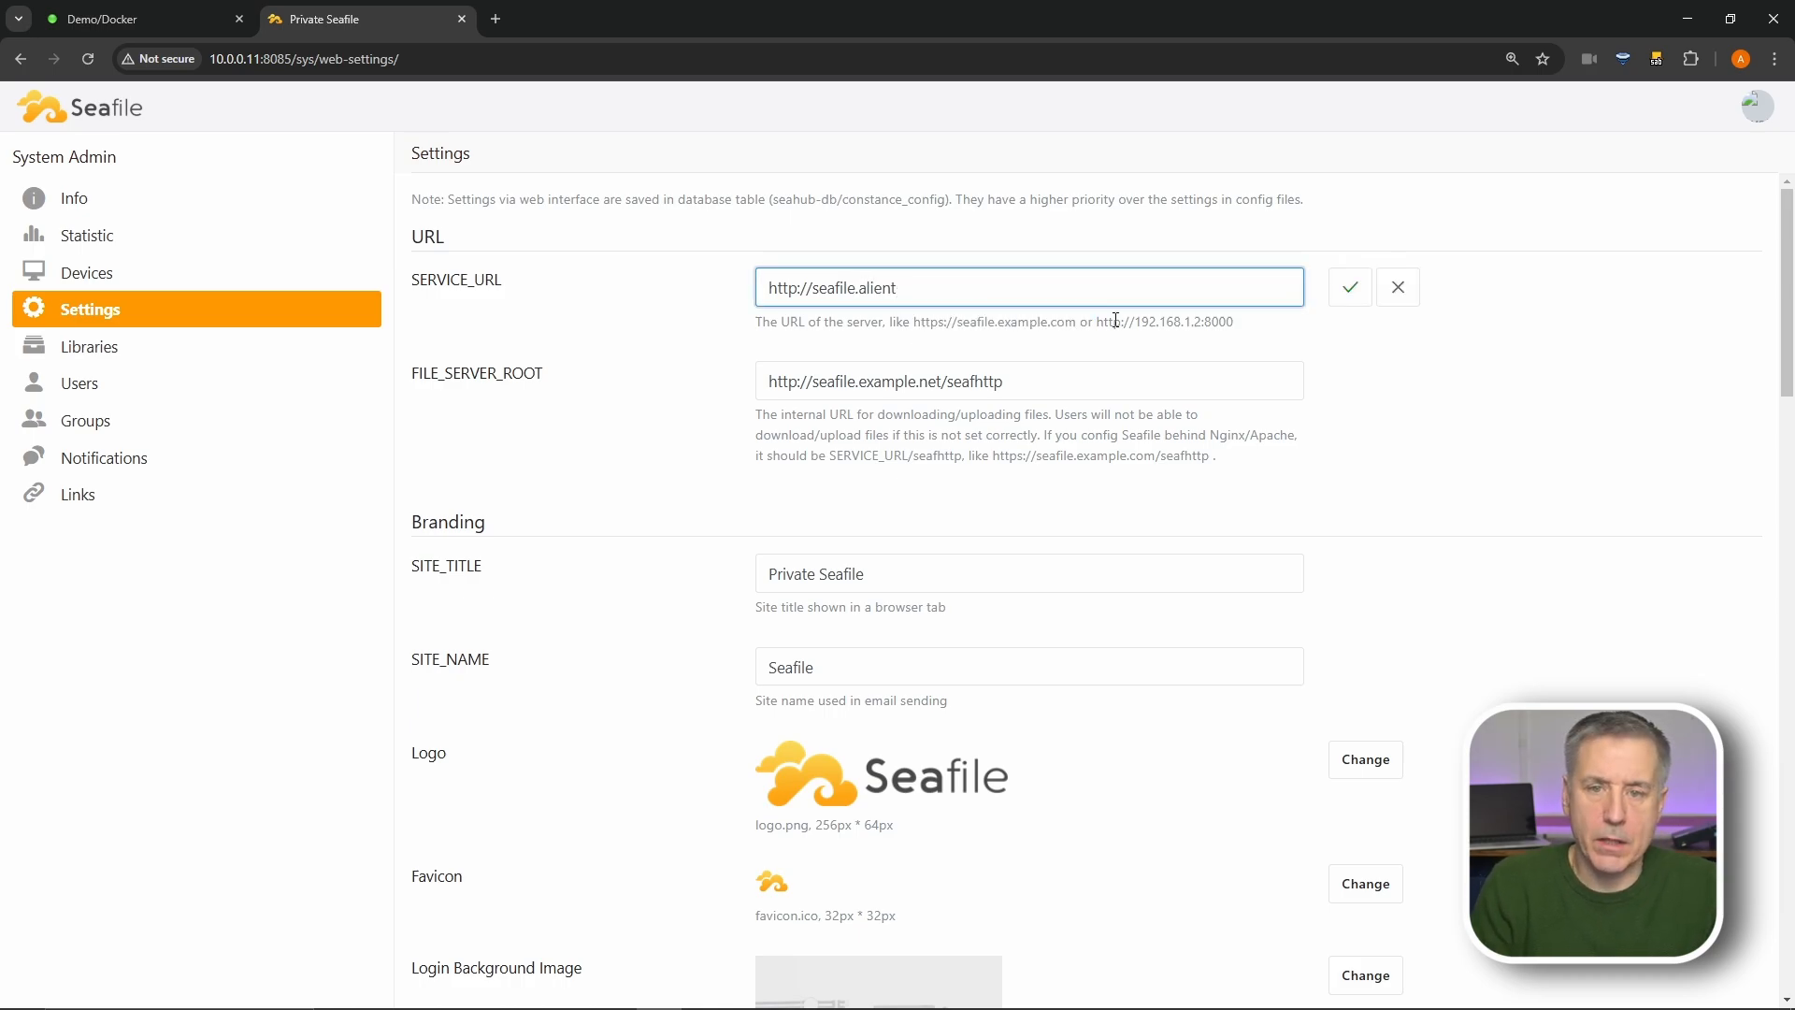
text(ech42.com)
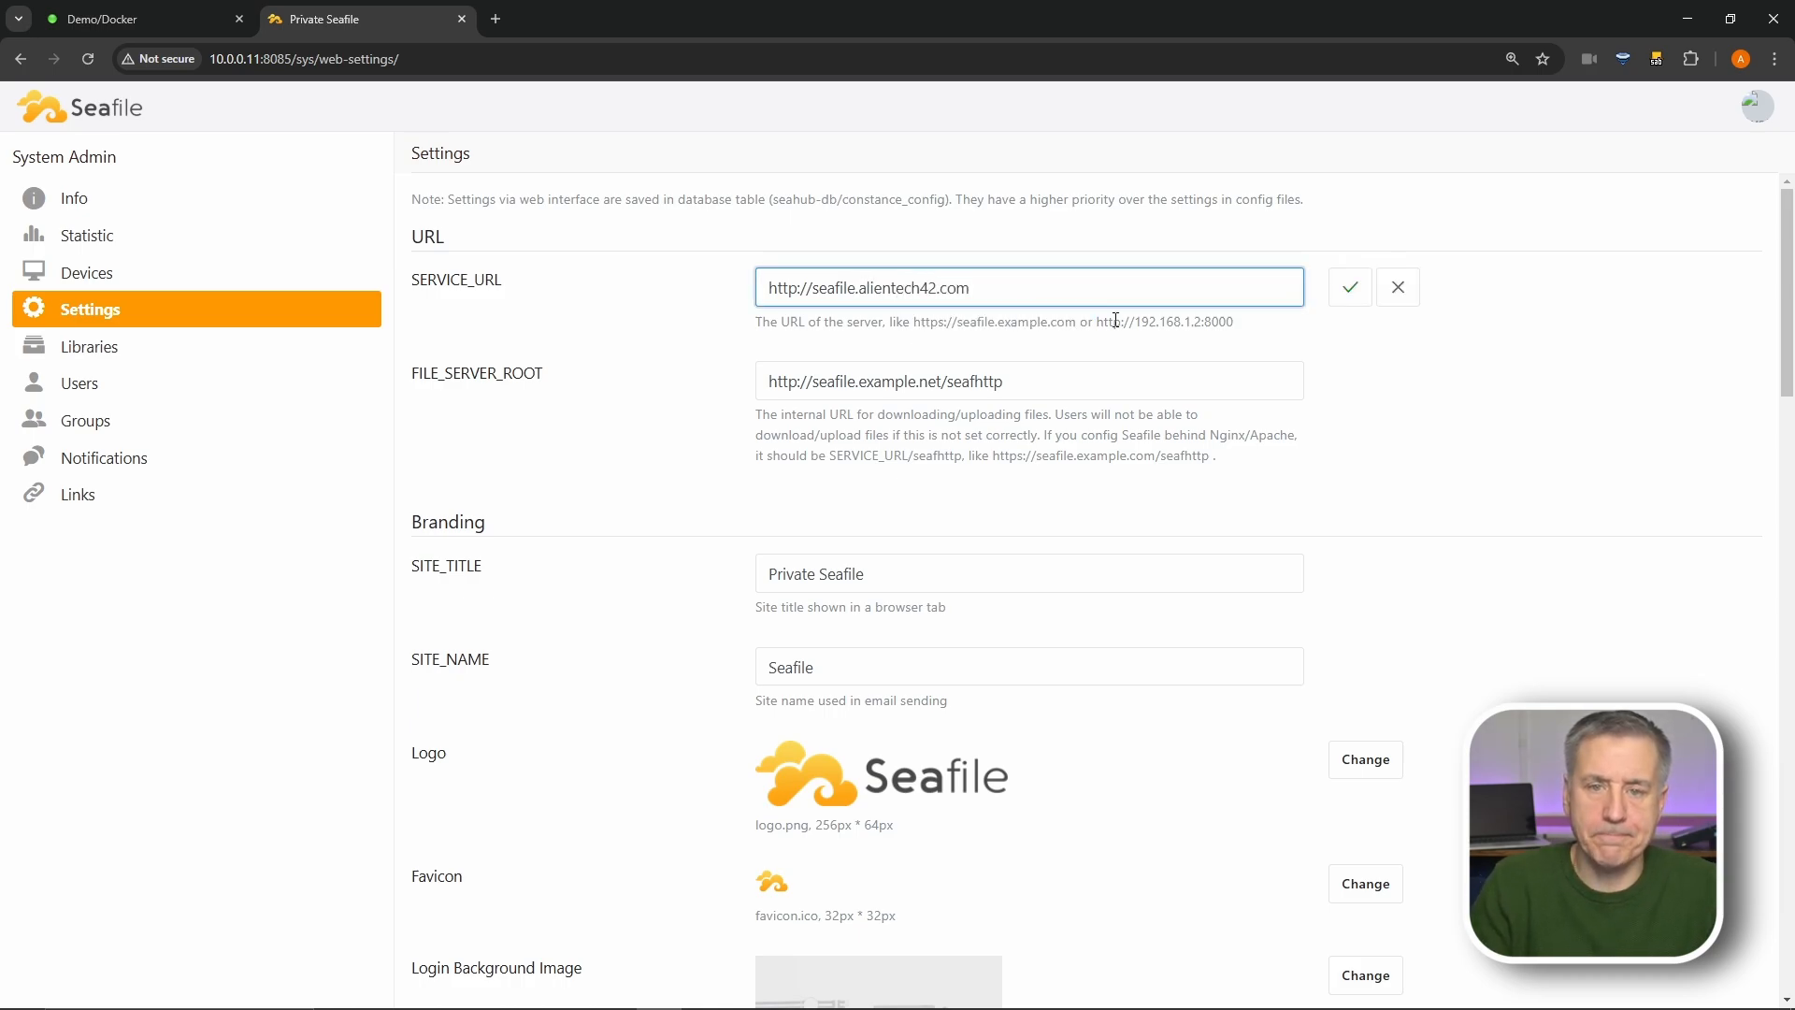
key(Return)
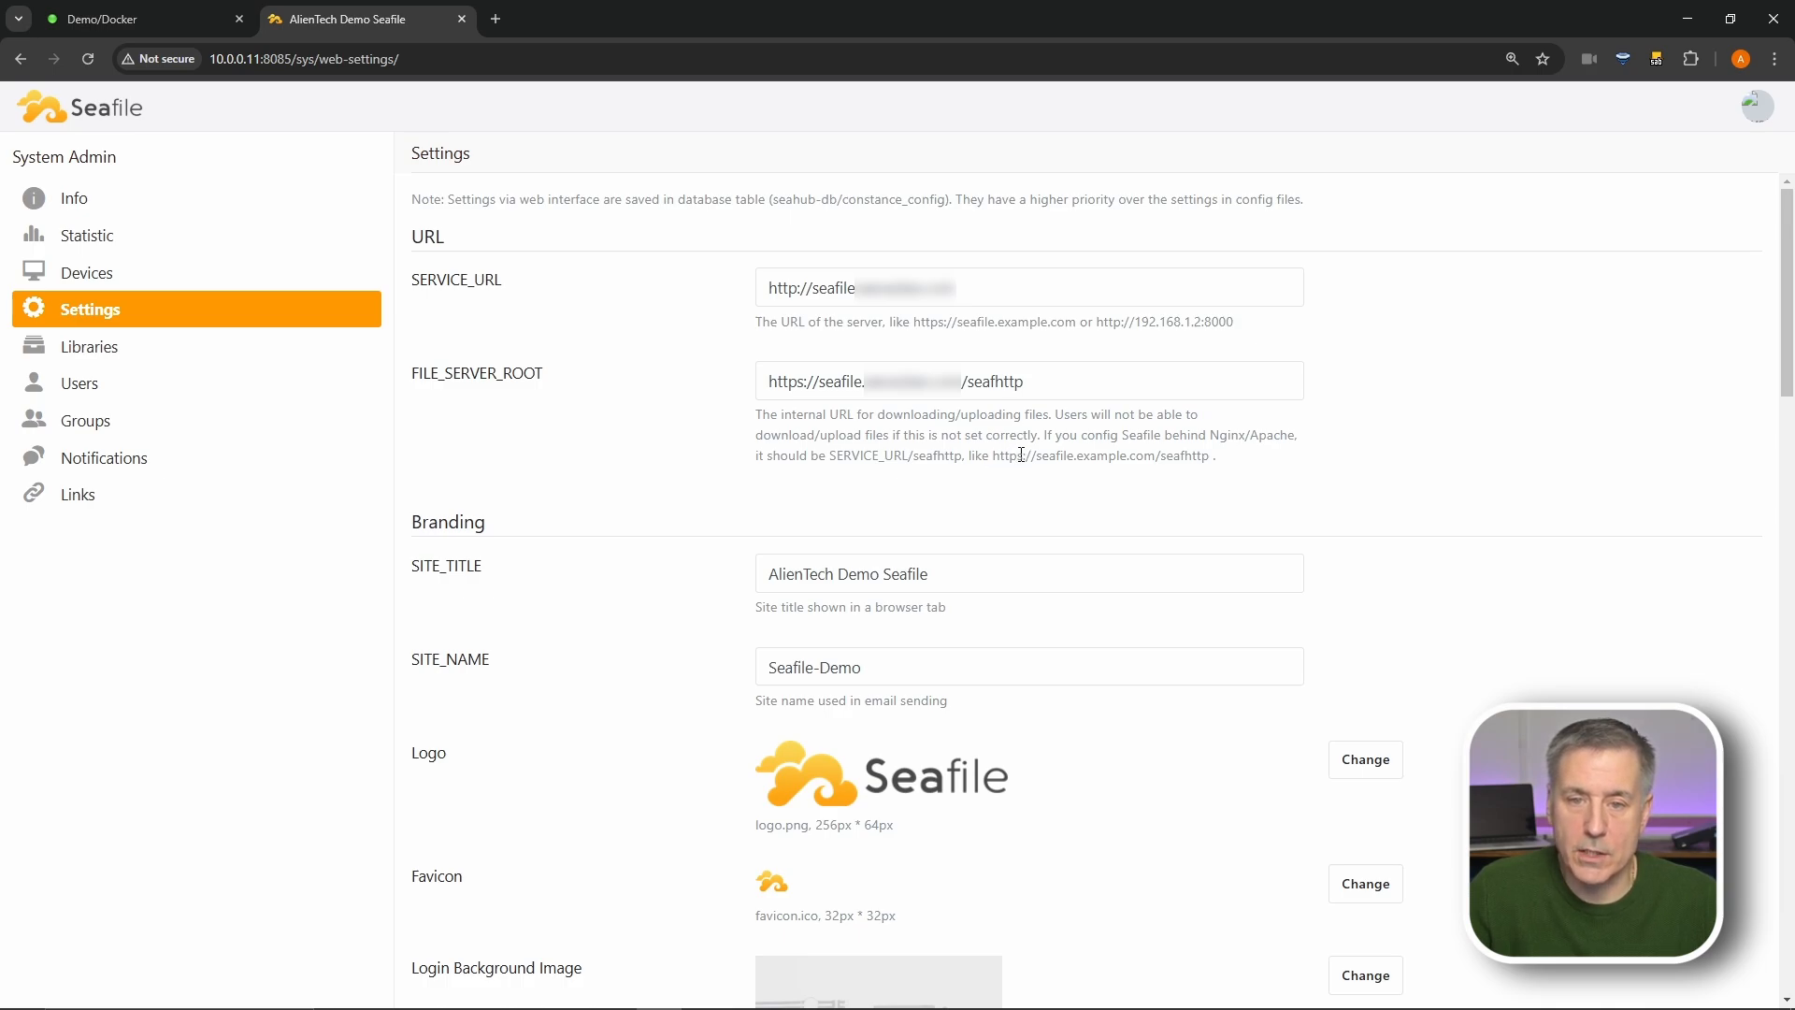
- Update FILE_SERVER_ROOT to the seafile.alientech42.com address and confirm it
drag(1017, 455, 1033, 457)
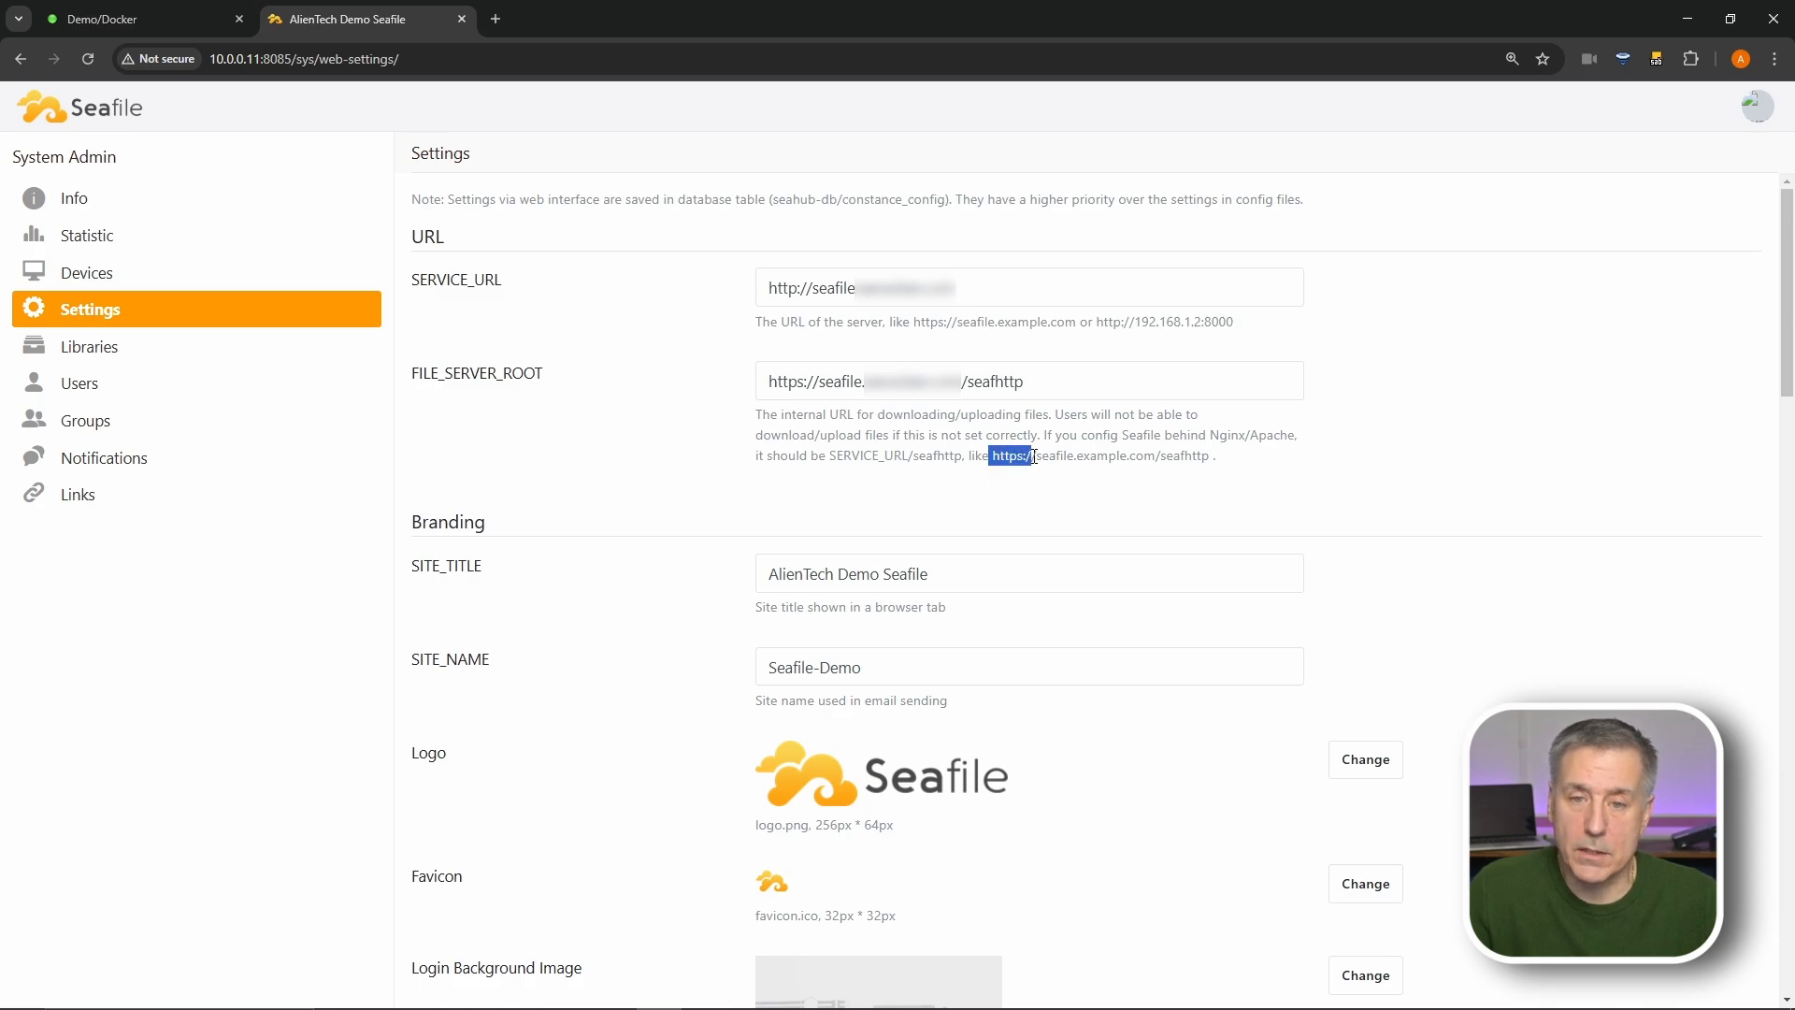
click(812, 382)
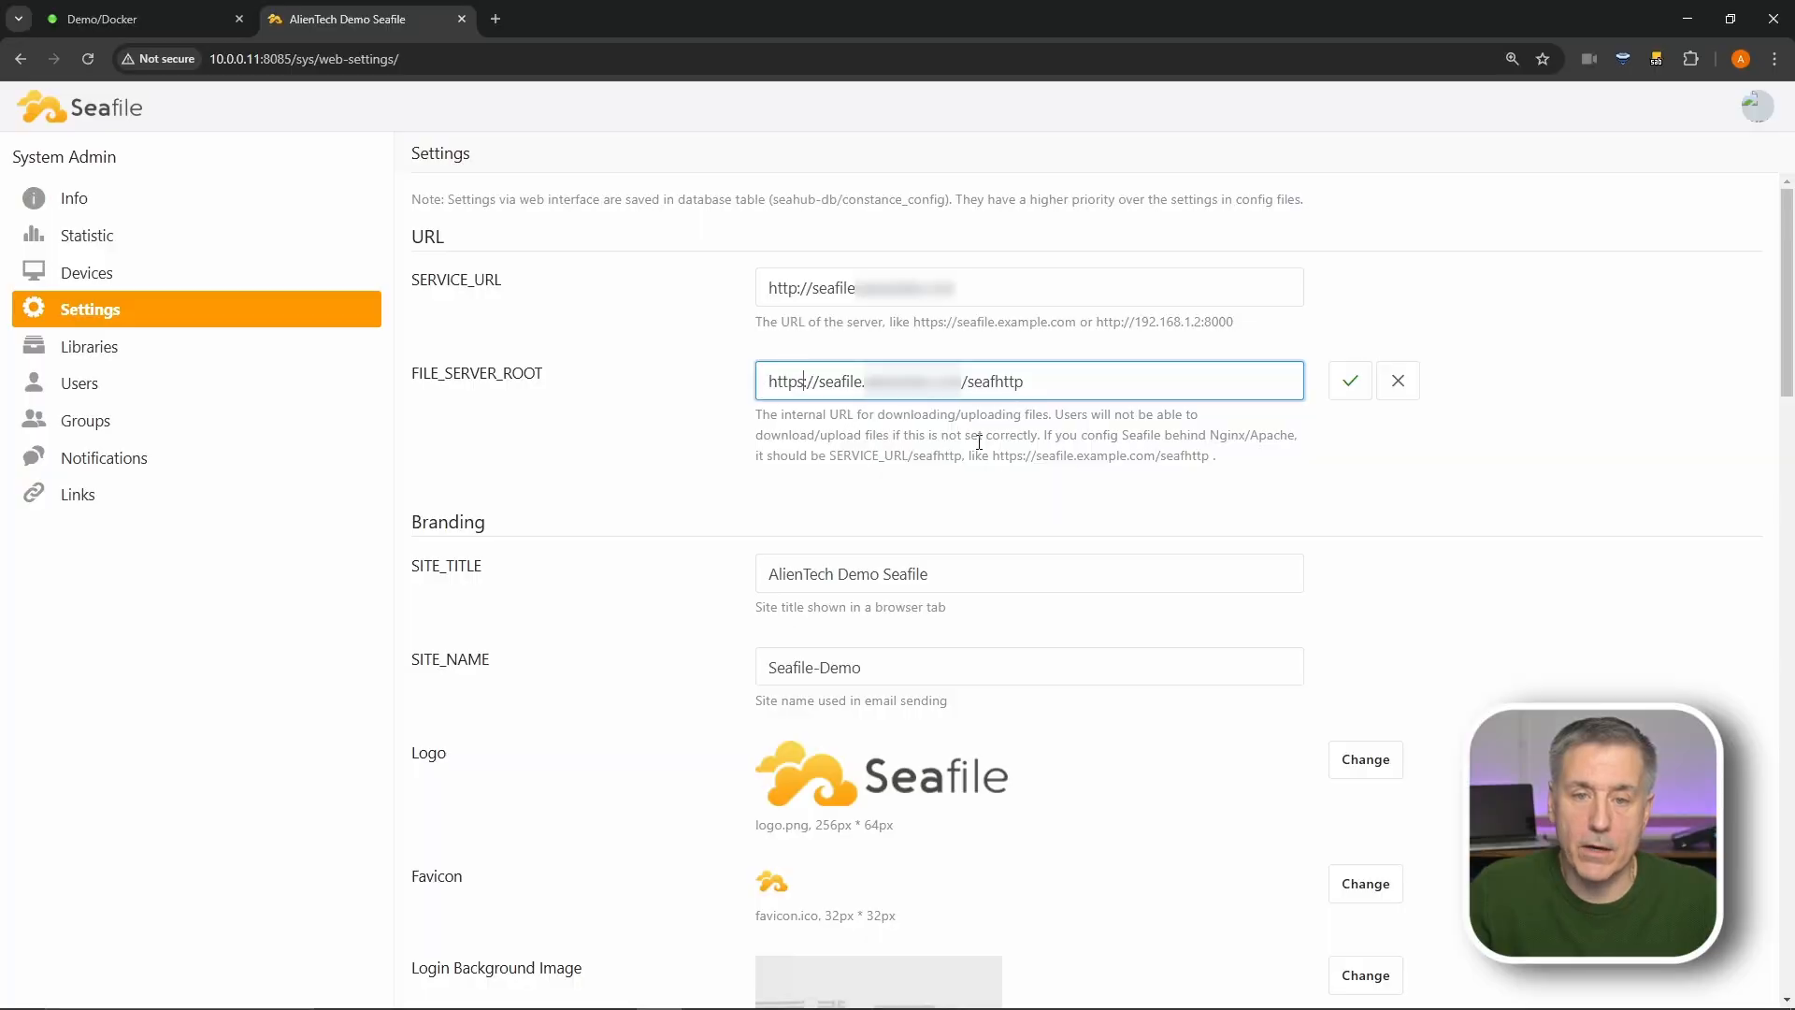
click(1350, 378)
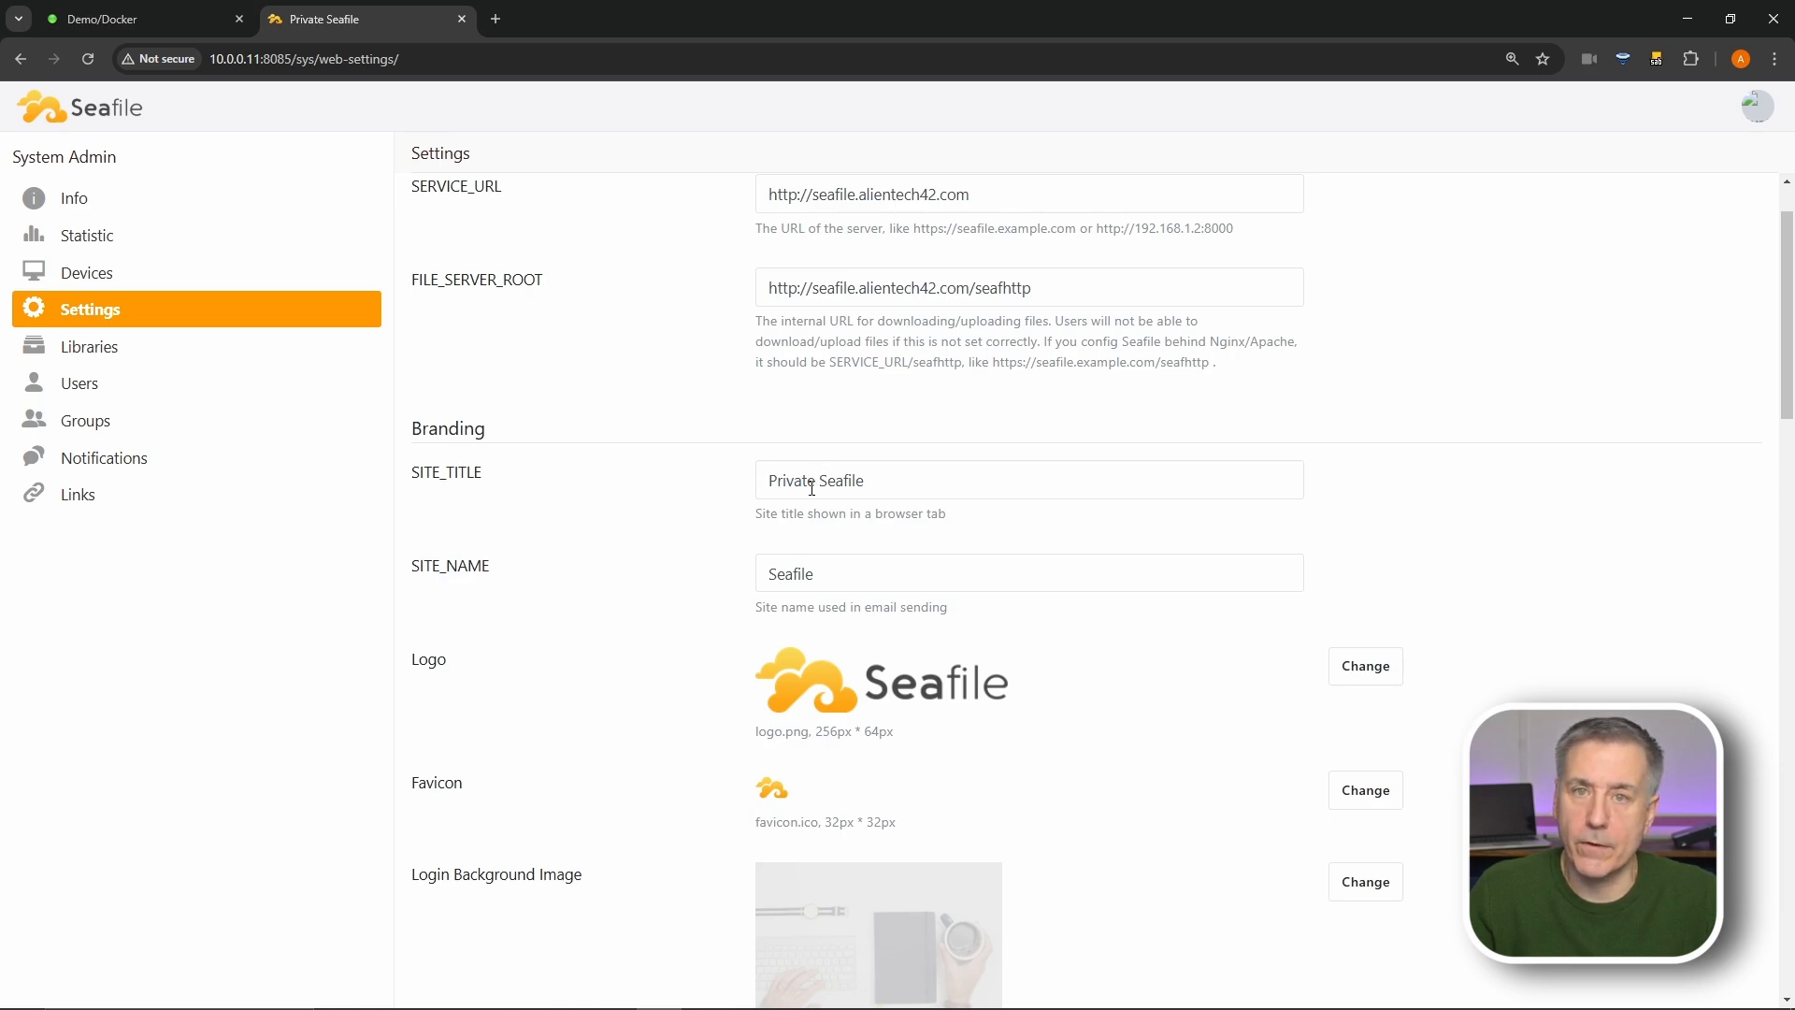
- Change SITE_TITLE from 'Private Seafile' to 'AlienTech Demo Seafile' and save it
drag(817, 482, 748, 488)
key(BackSpace)
text(Alientech)
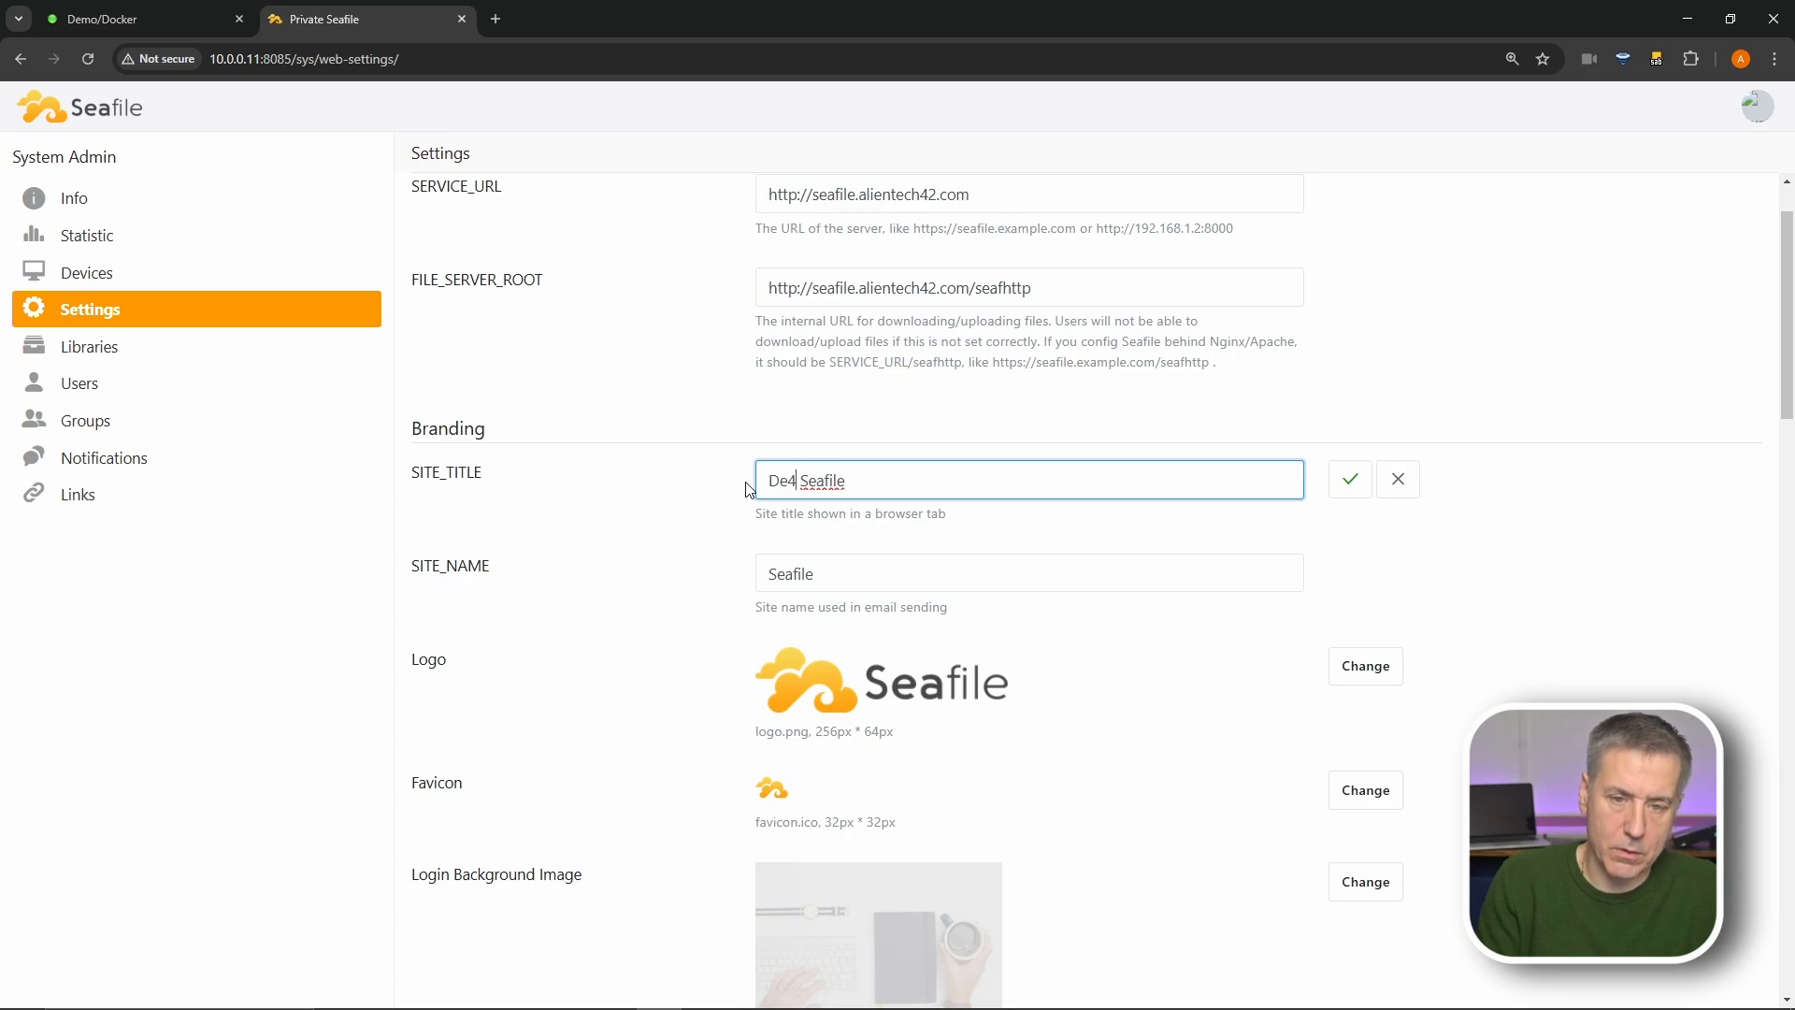
text( Demo)
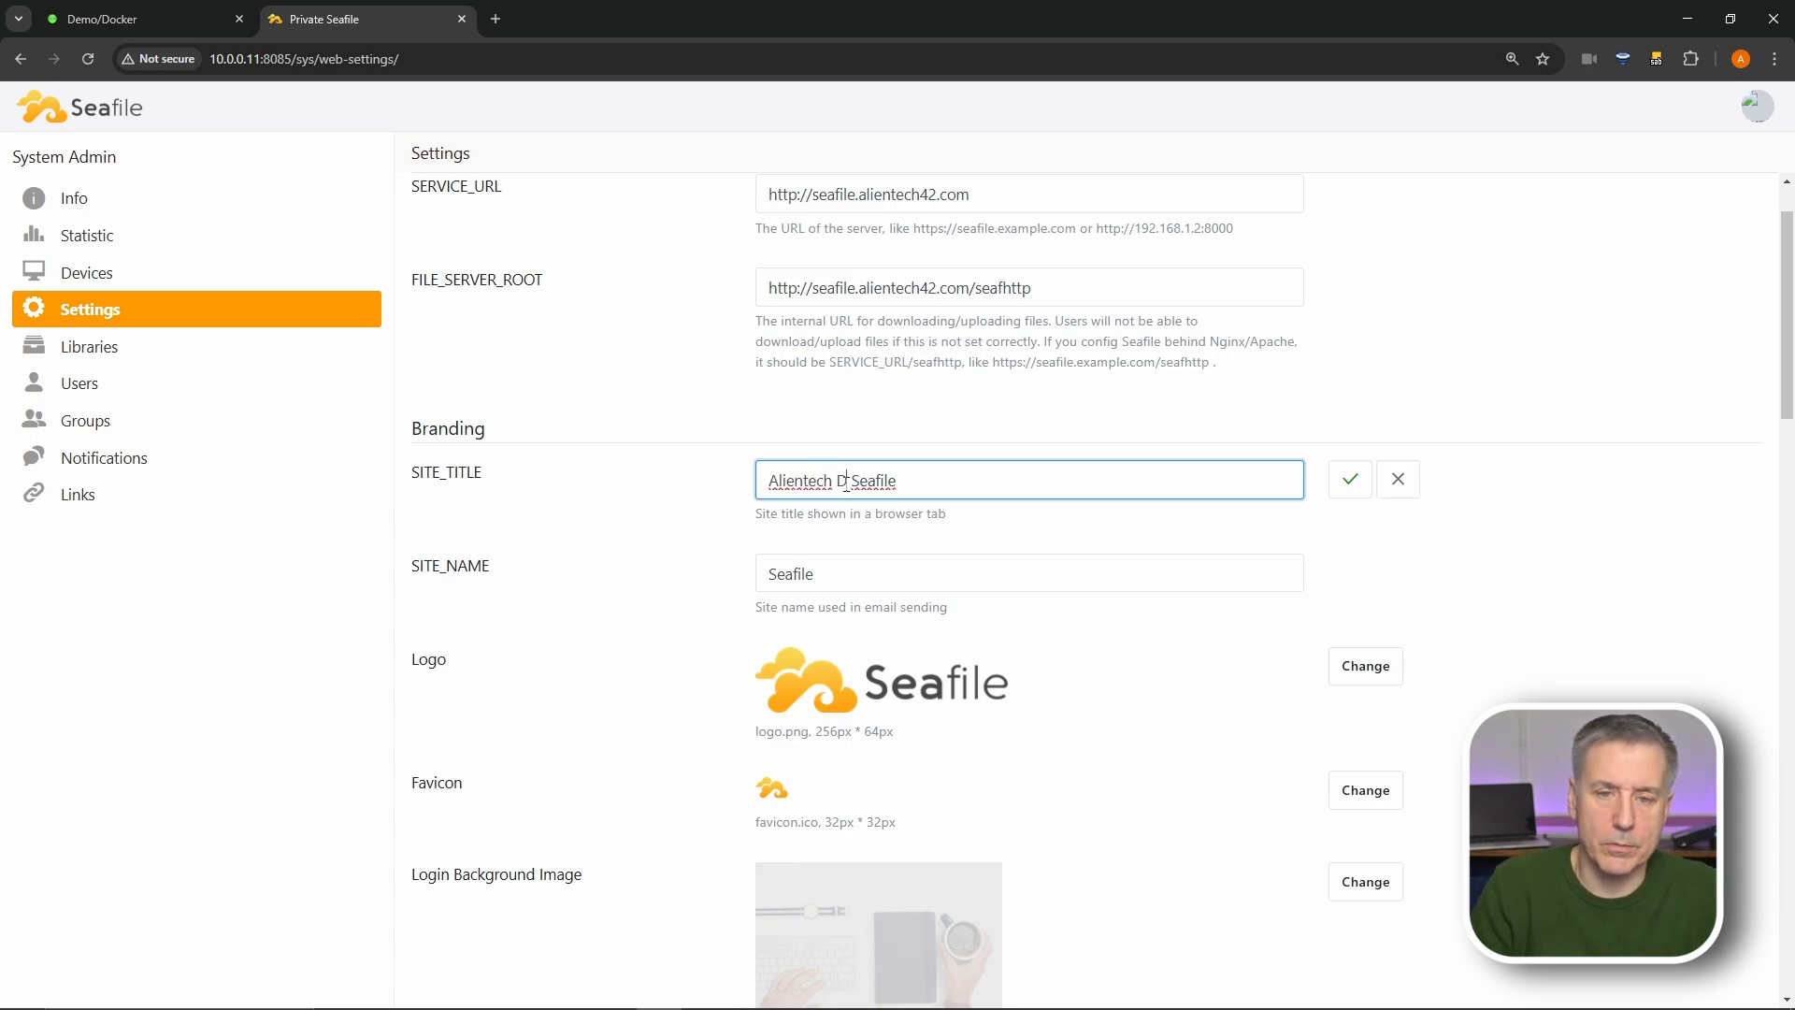
click(829, 577)
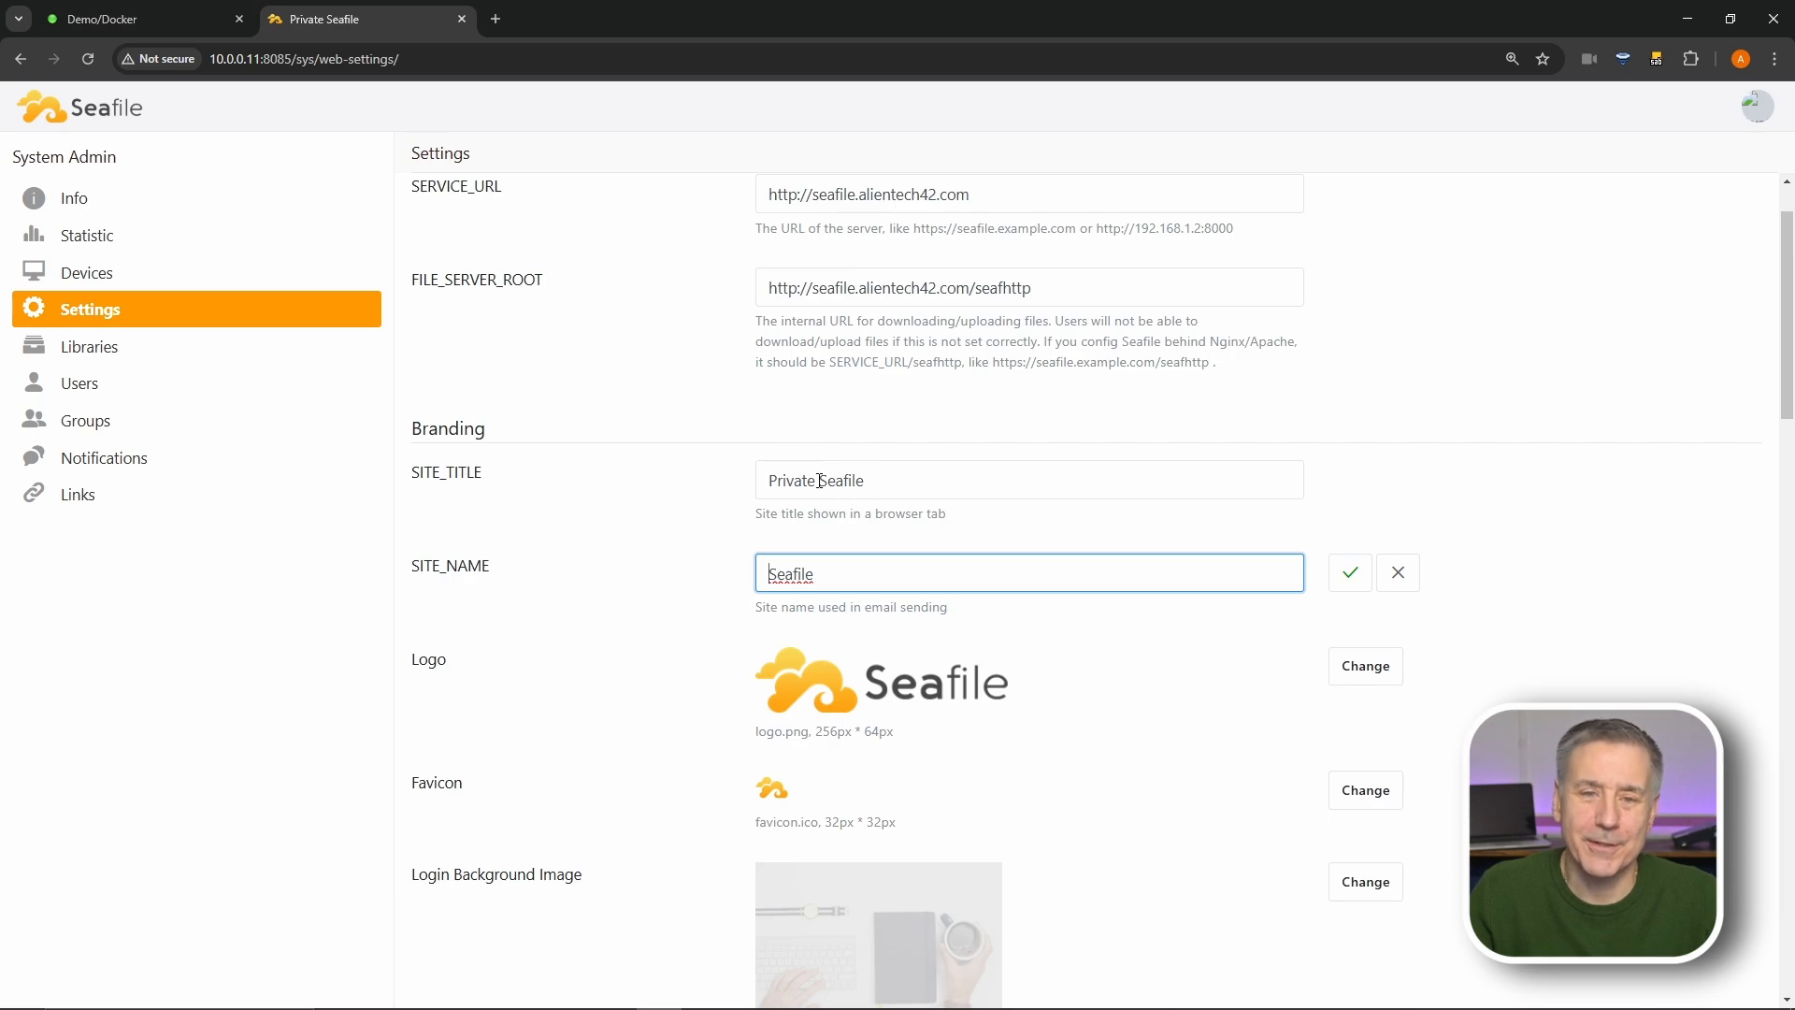
drag(819, 479, 705, 486)
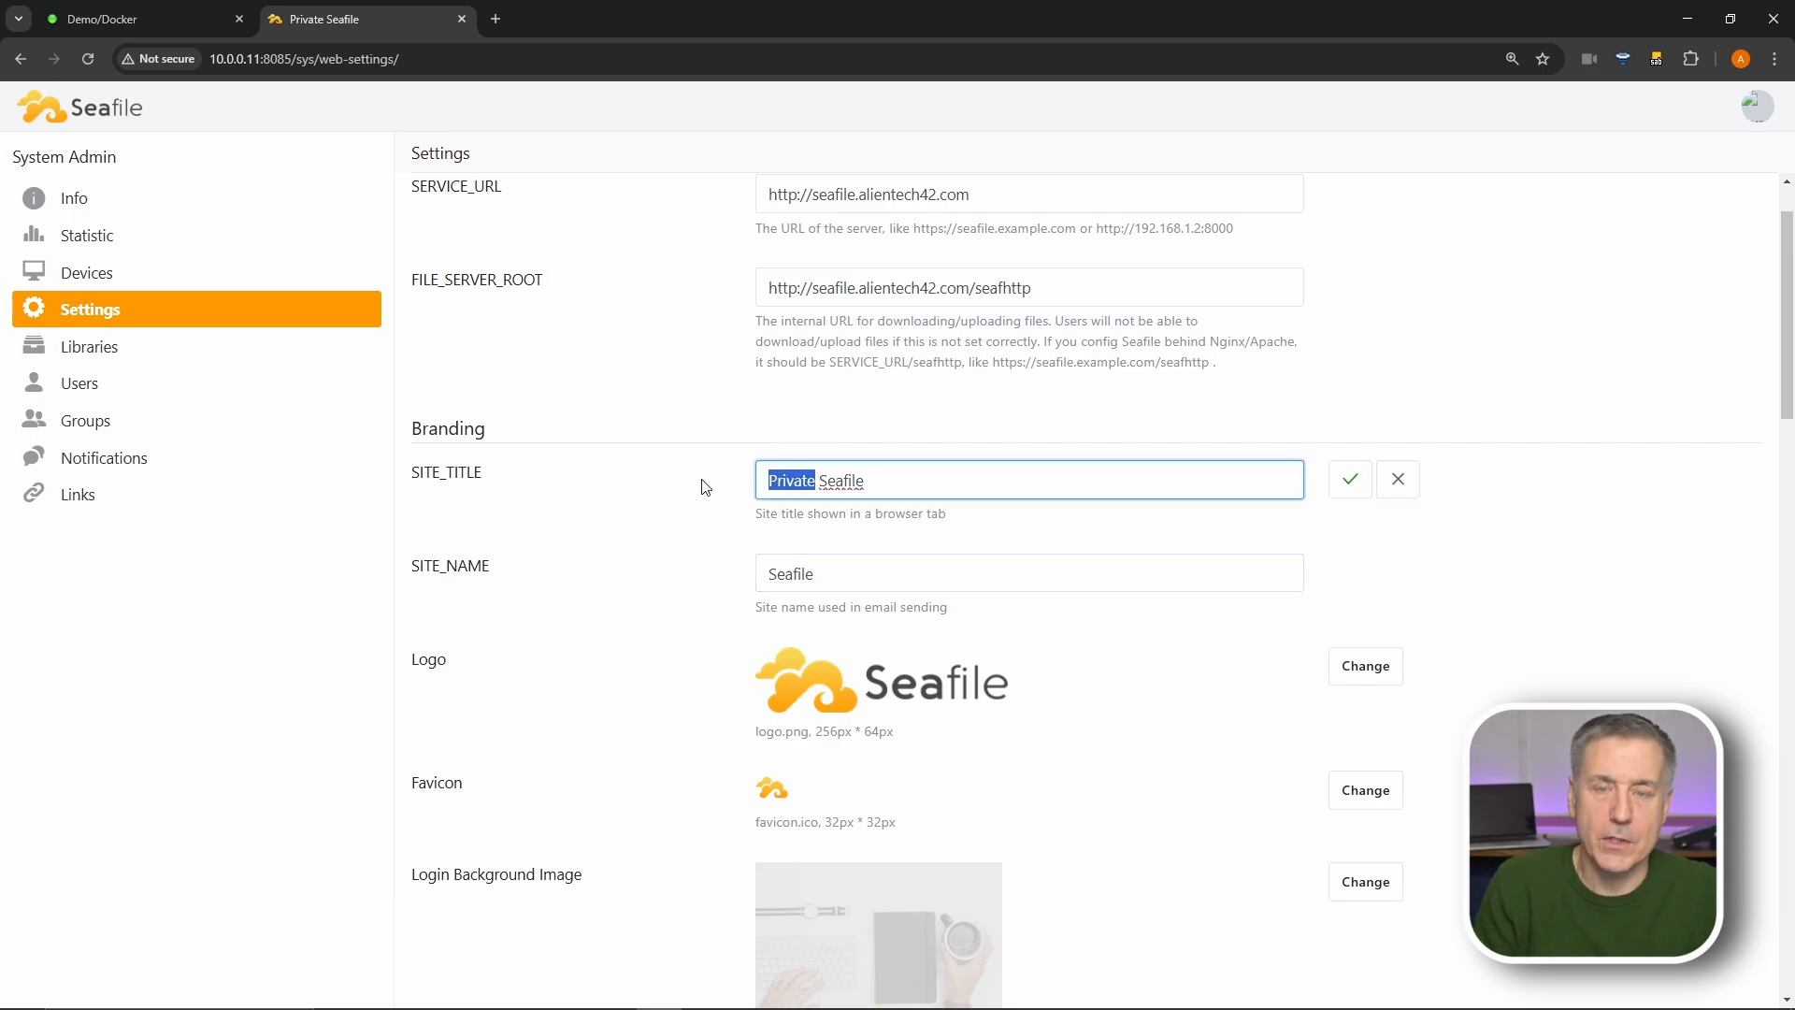
text(Alien)
text(Tech Demo)
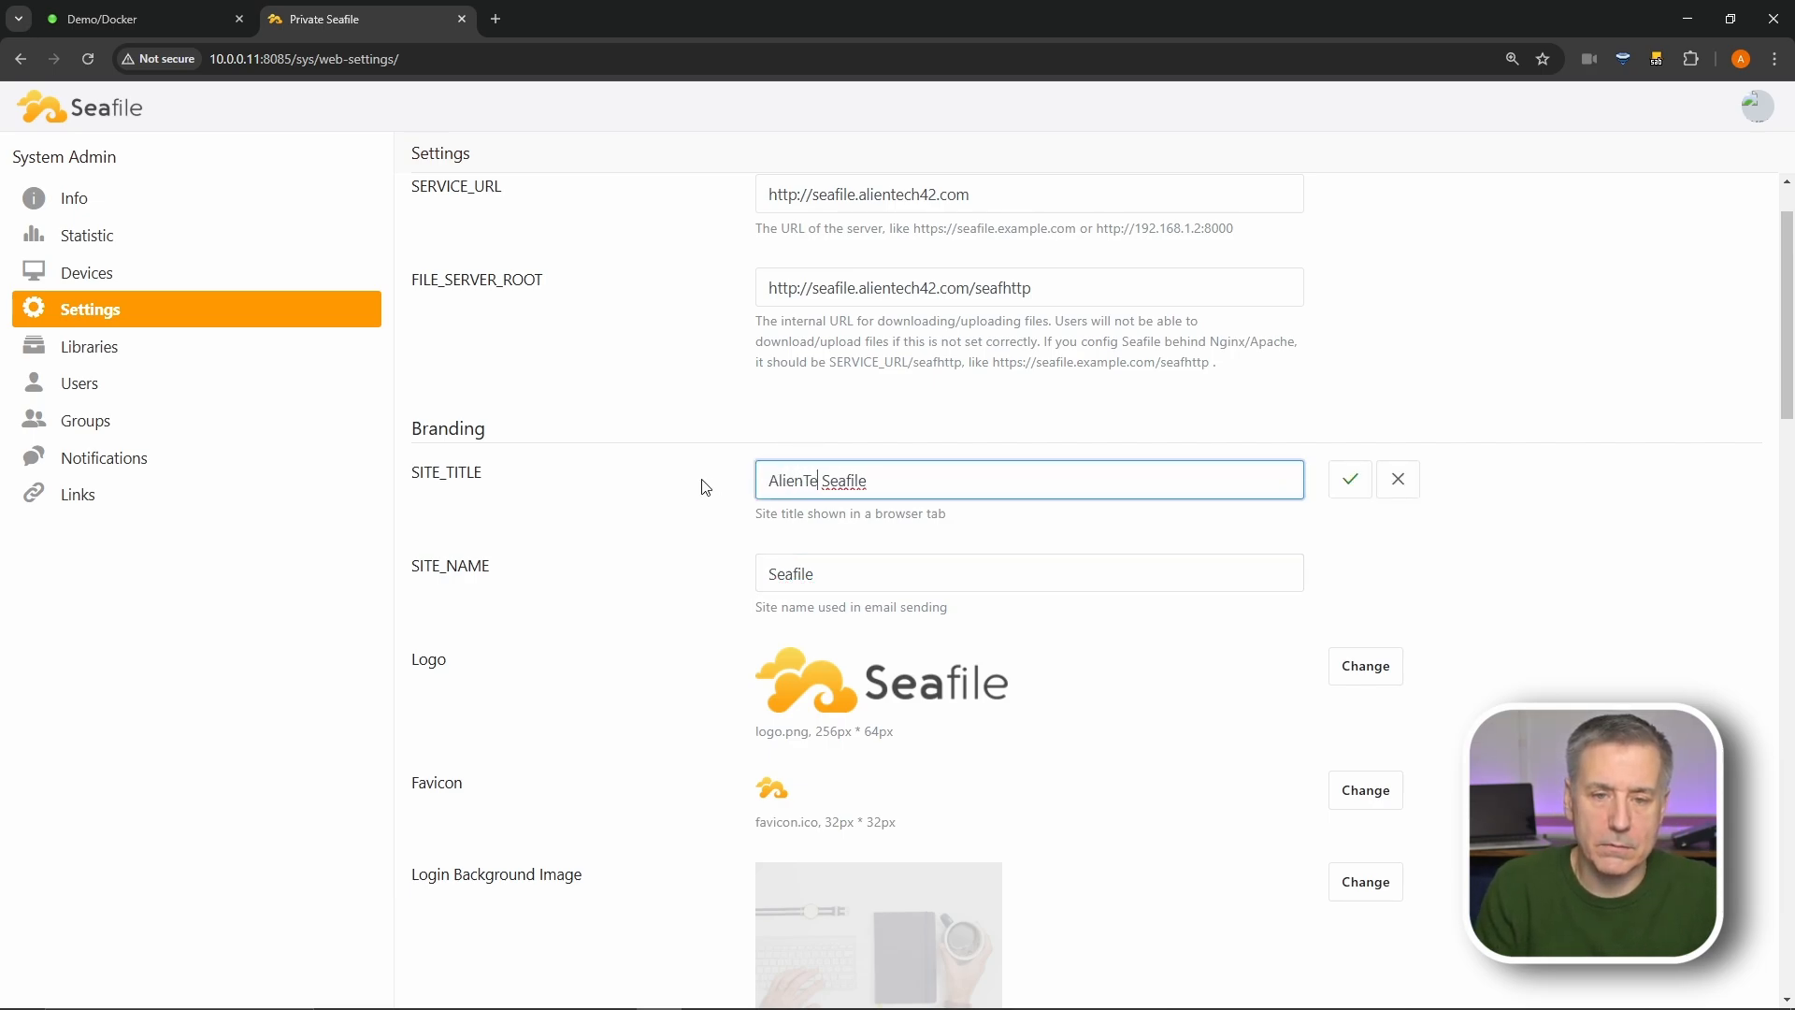
click(1355, 488)
- Append '-Demo' to SITE_NAME so it reads 'Seafile-Demo' and save it
click(773, 574)
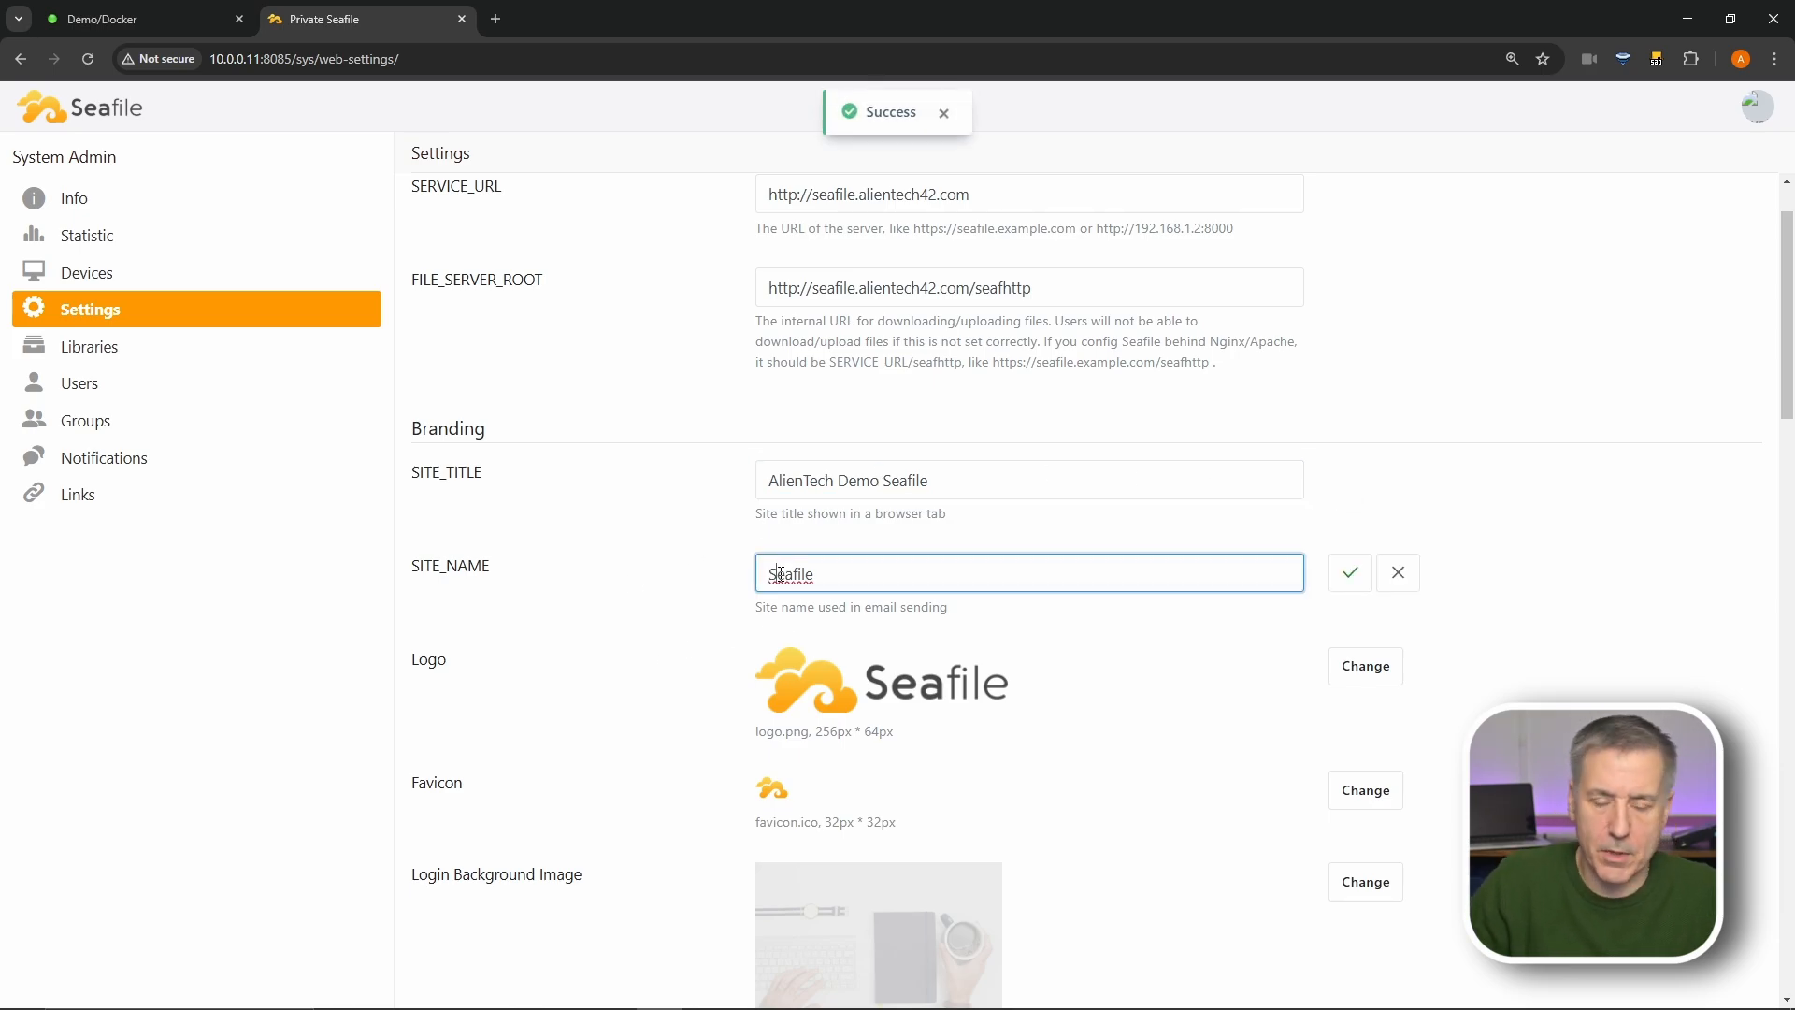
text(-Demo)
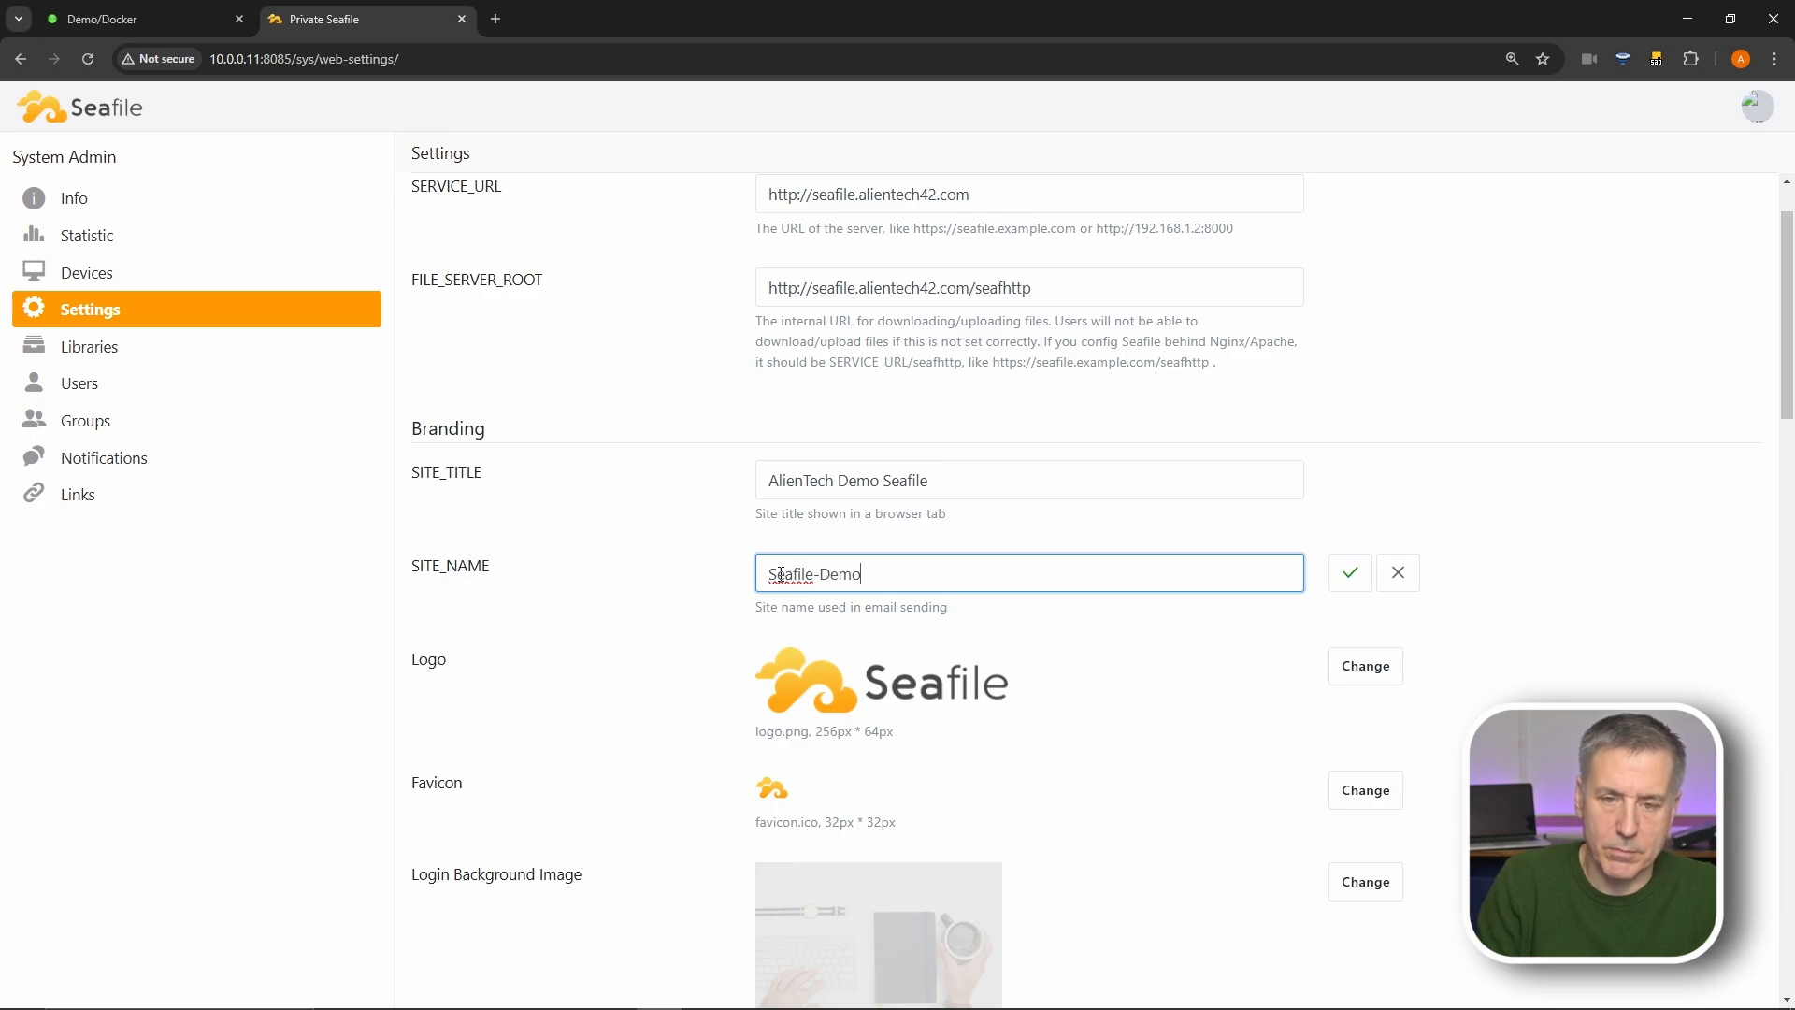
click(1348, 578)
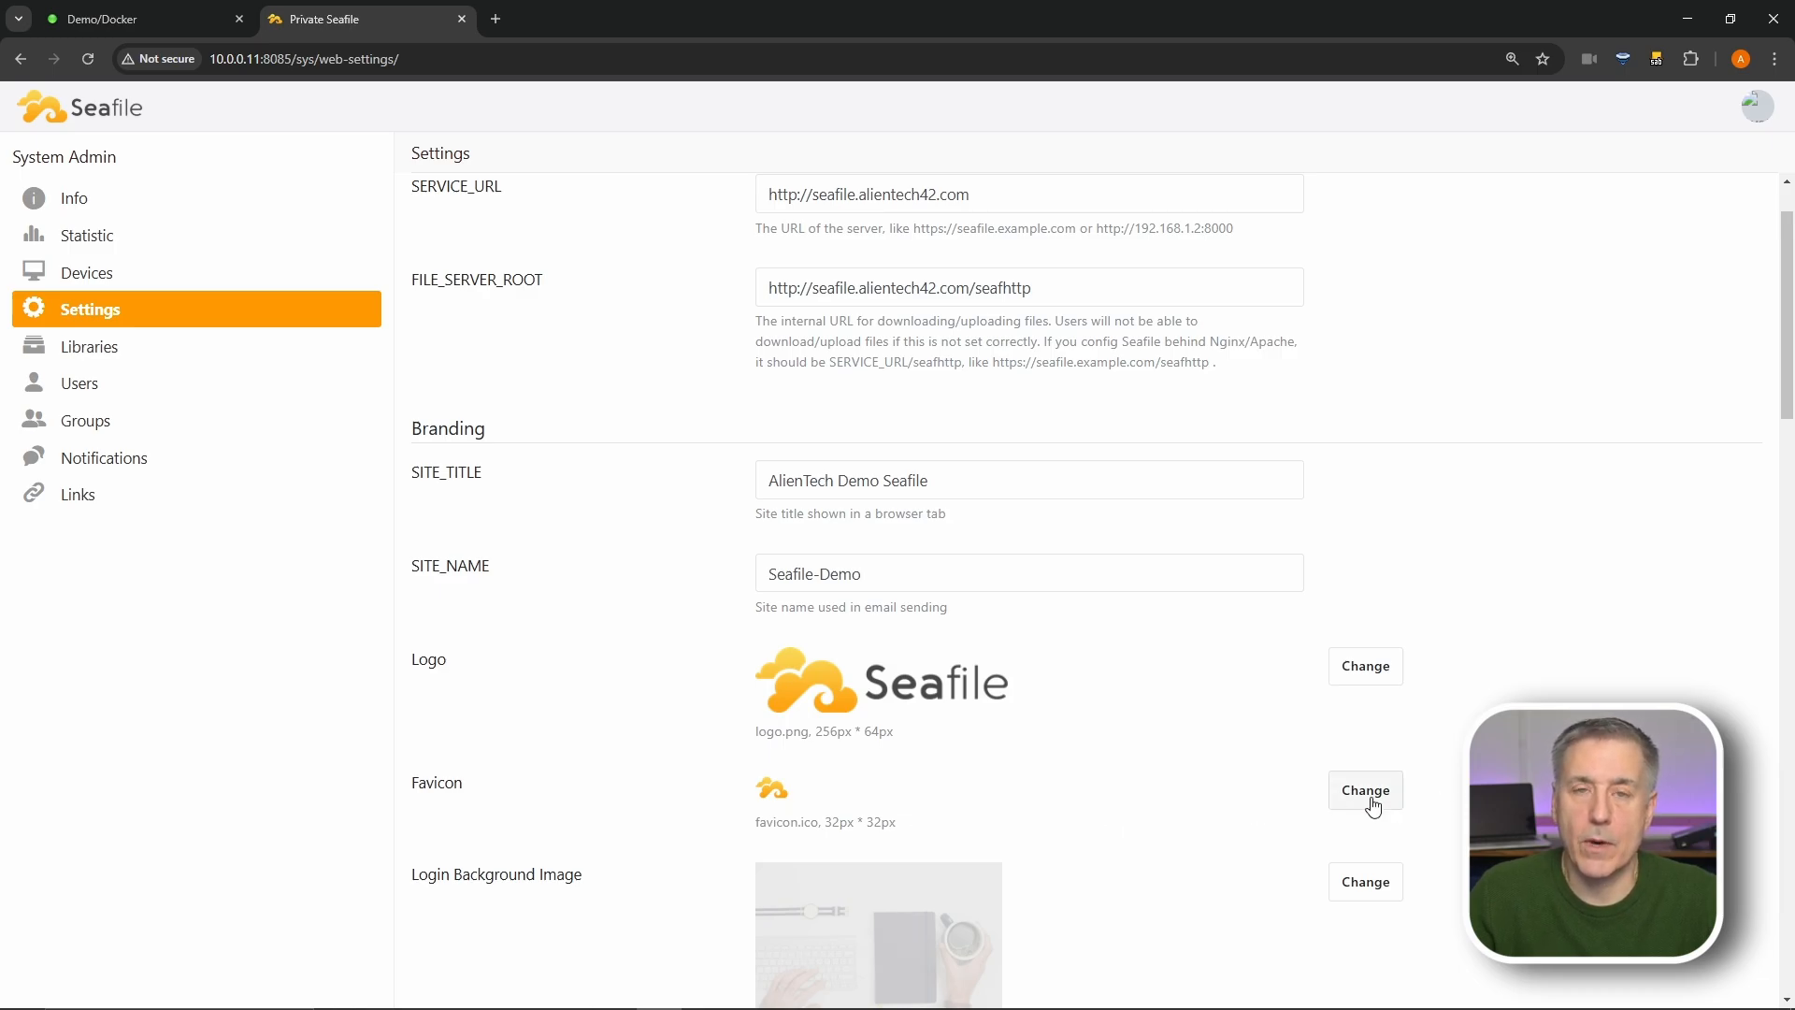
scroll(633, 465, down, 5)
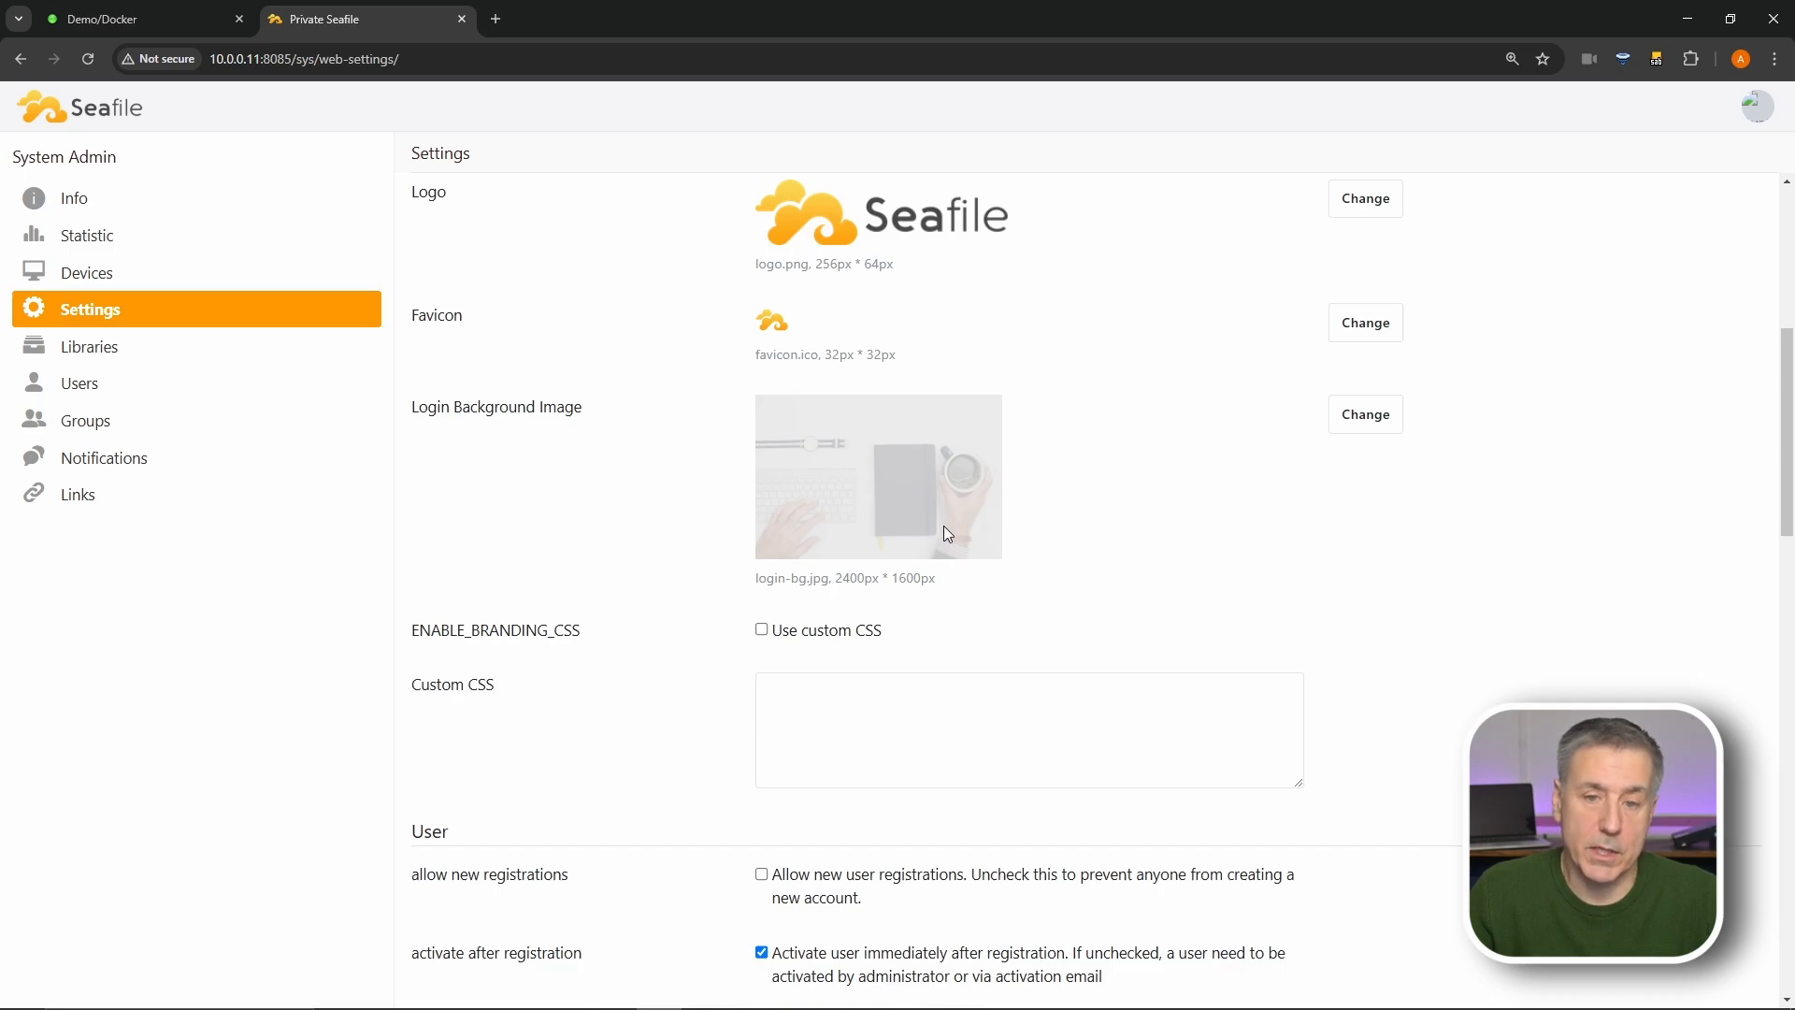
scroll(816, 540, down, 5)
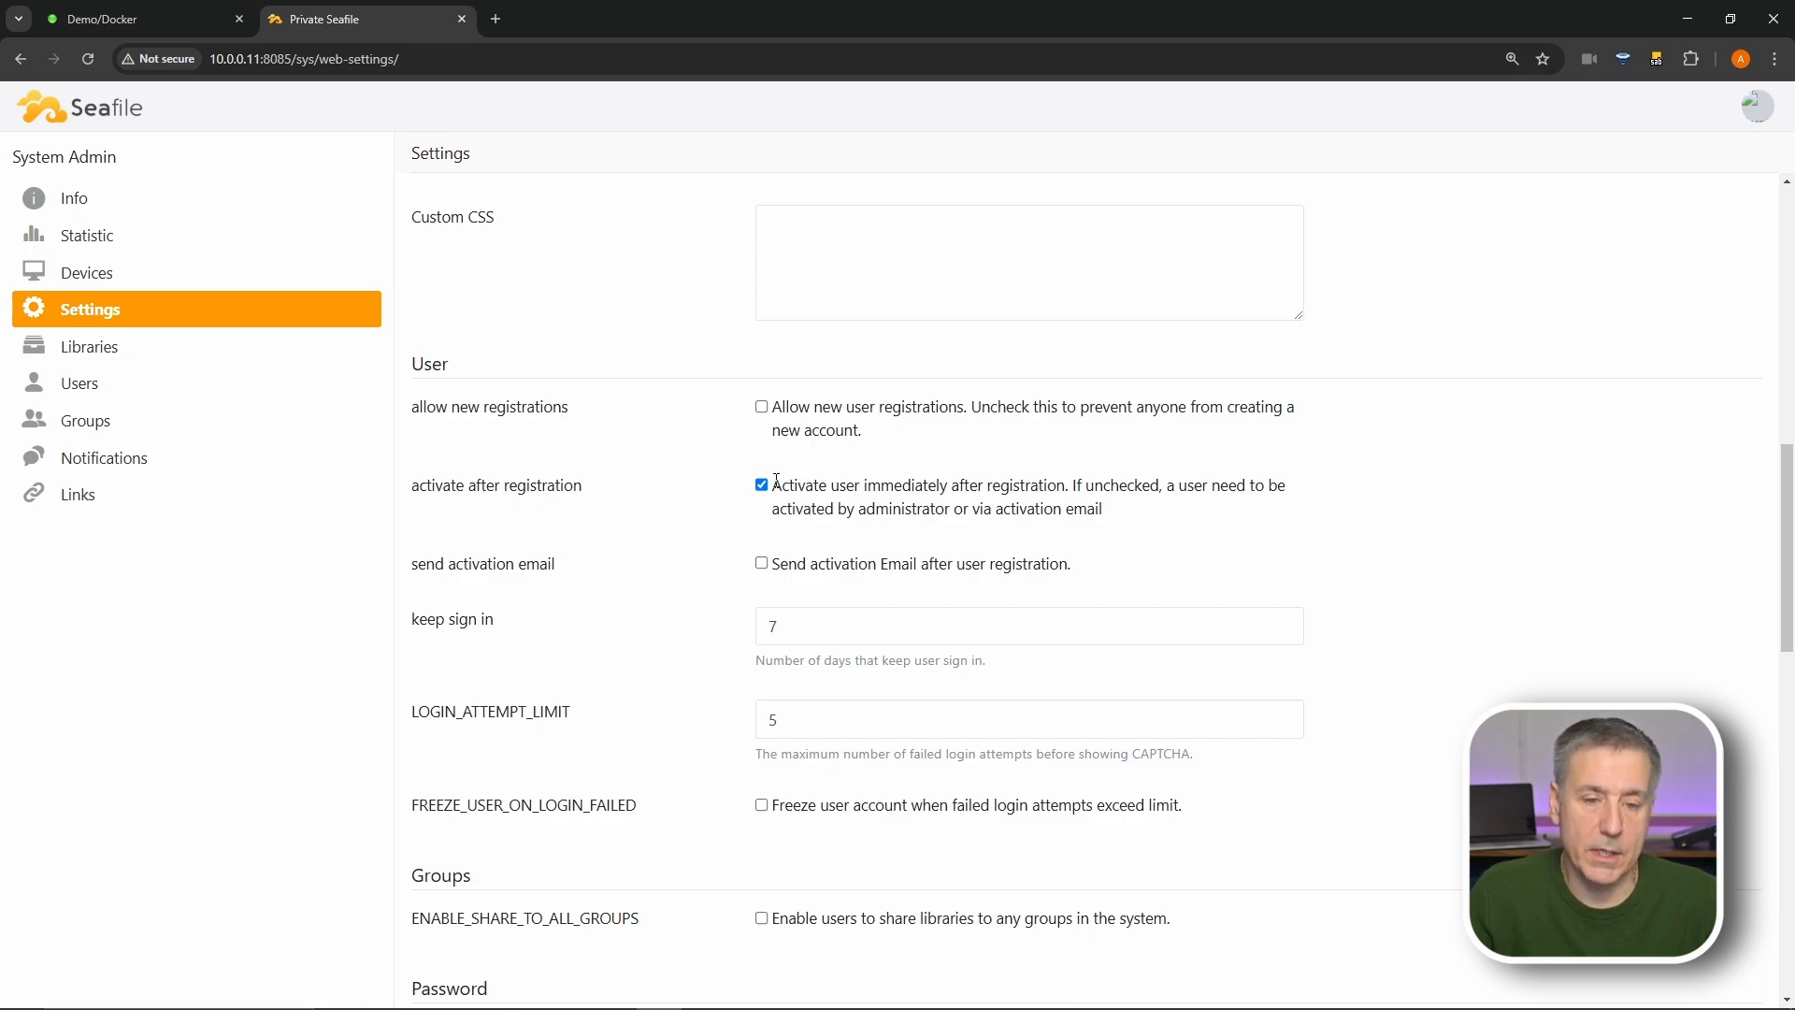
scroll(777, 480, down, 2)
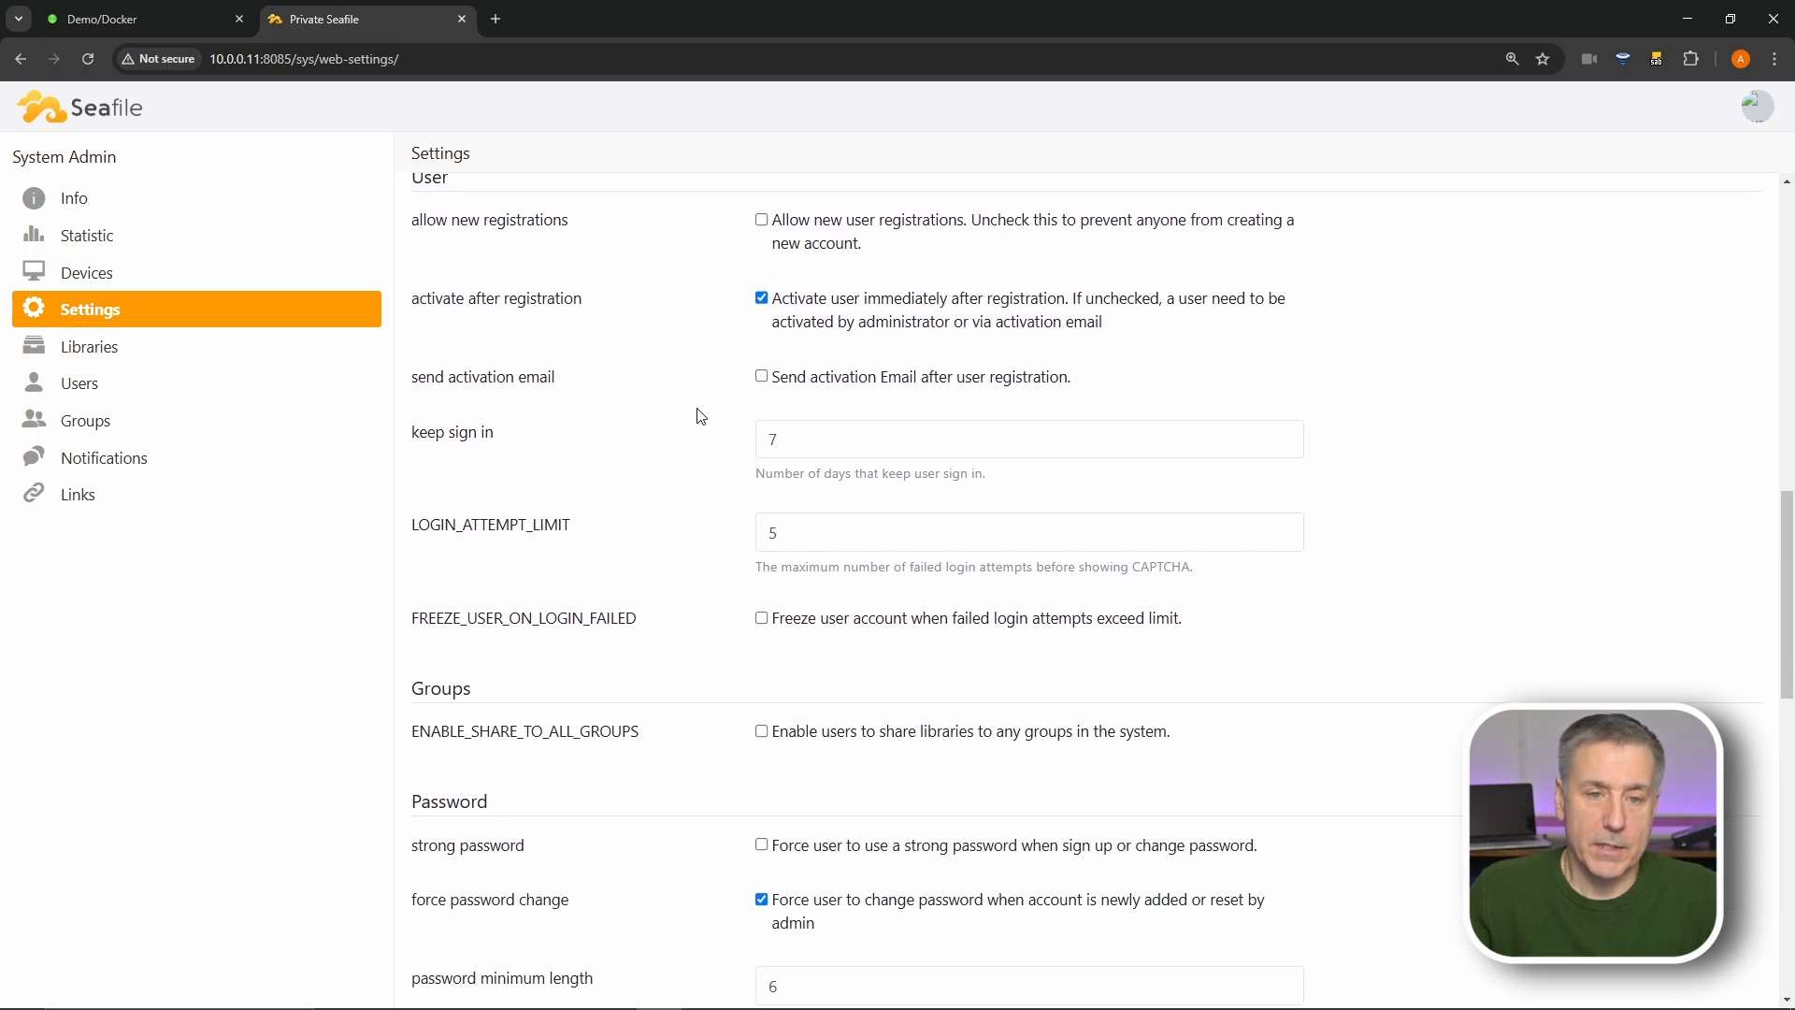
click(793, 435)
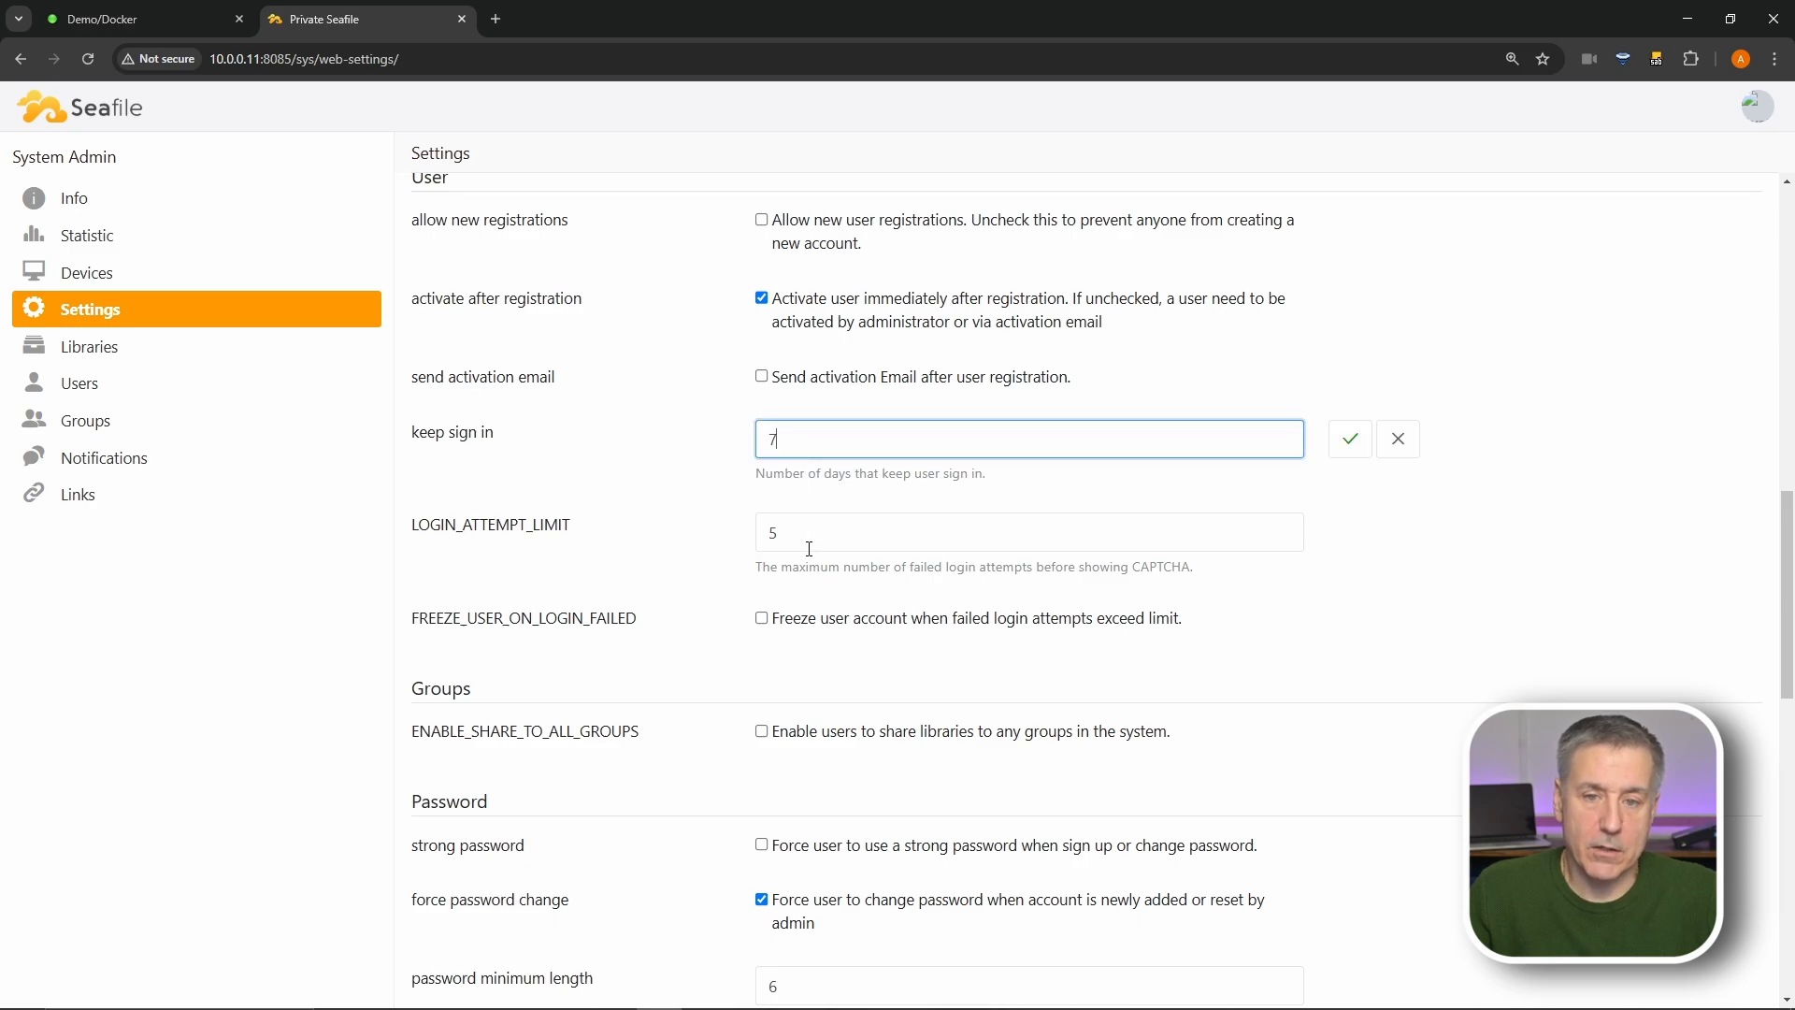
scroll(869, 532, down, 4)
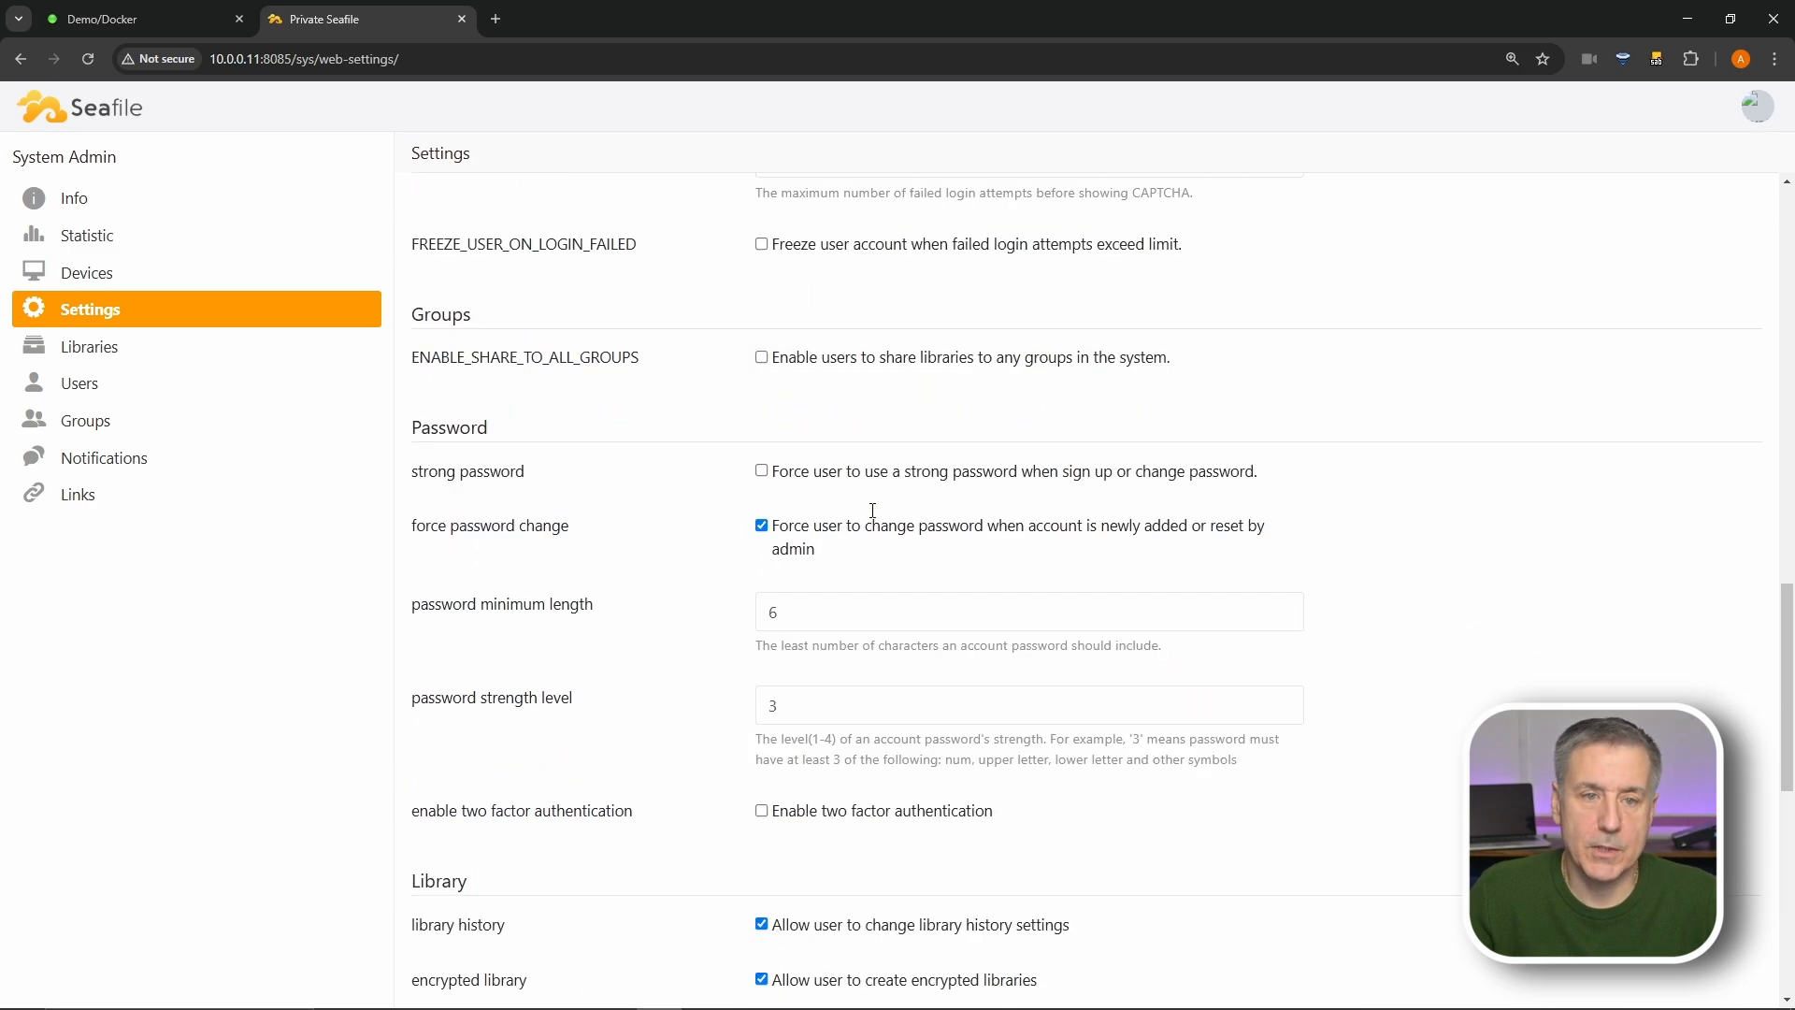
scroll(667, 281, down, 2)
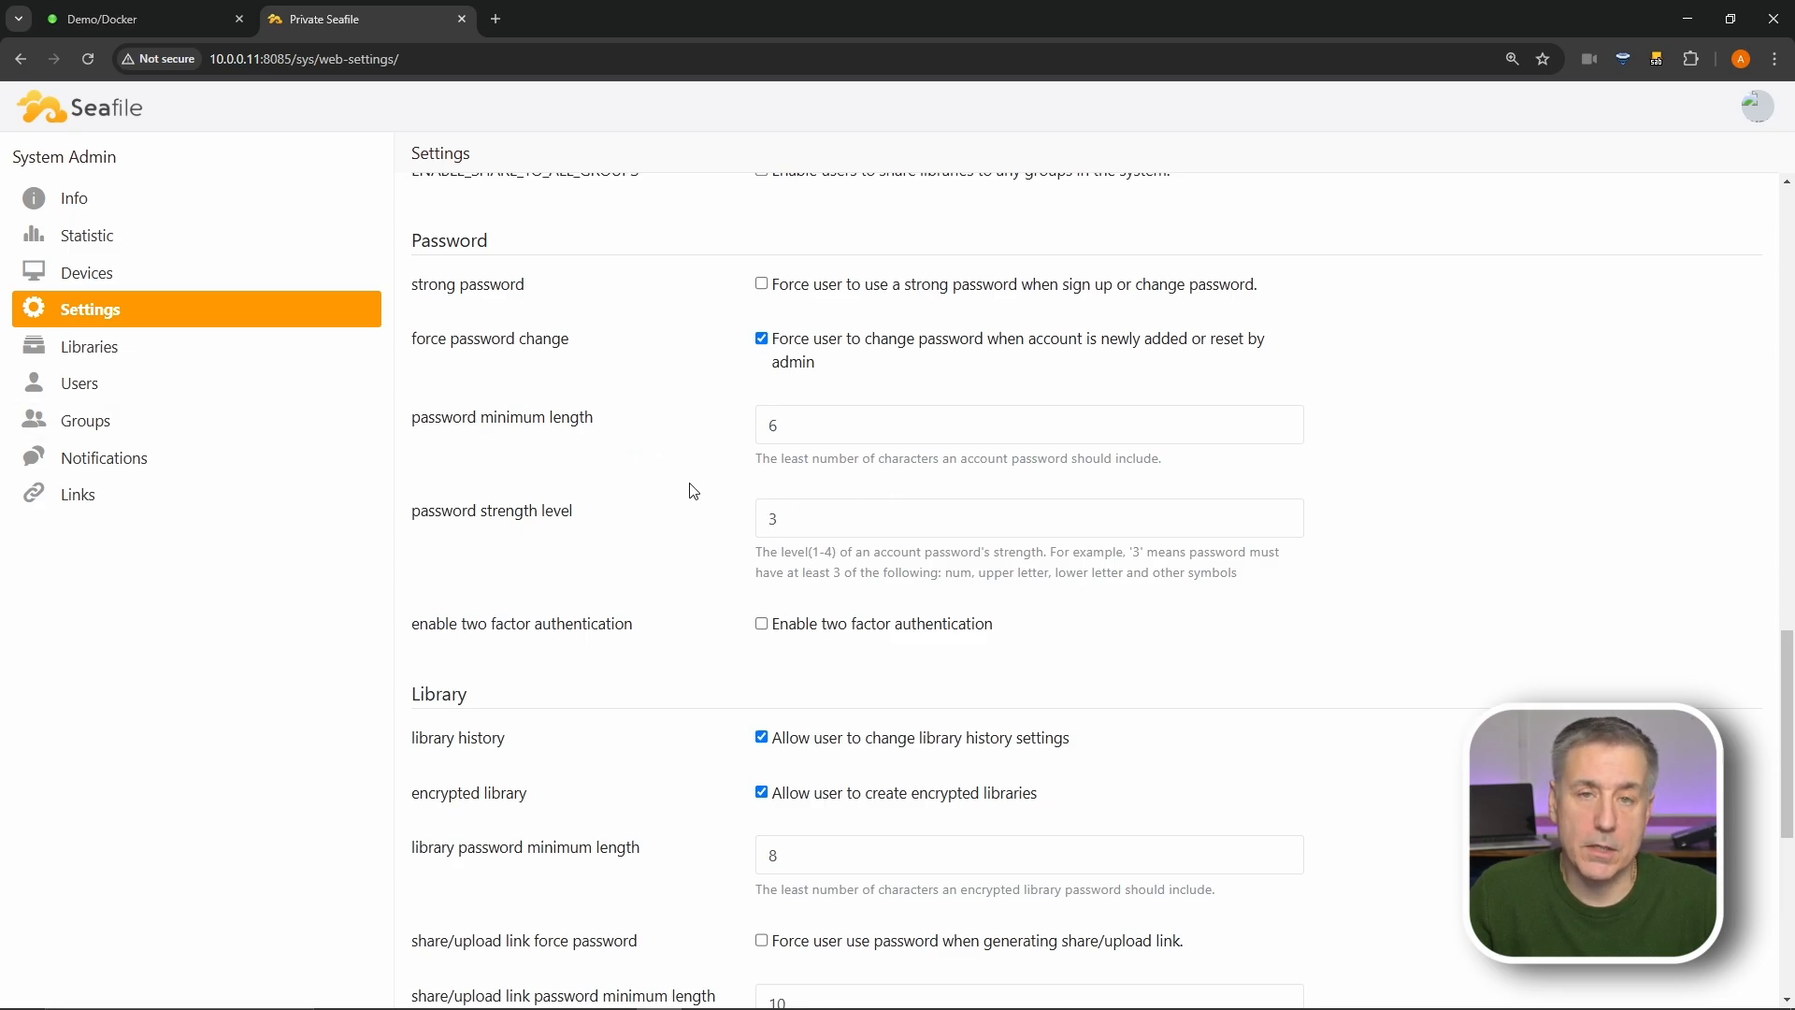
scroll(533, 344, down, 4)
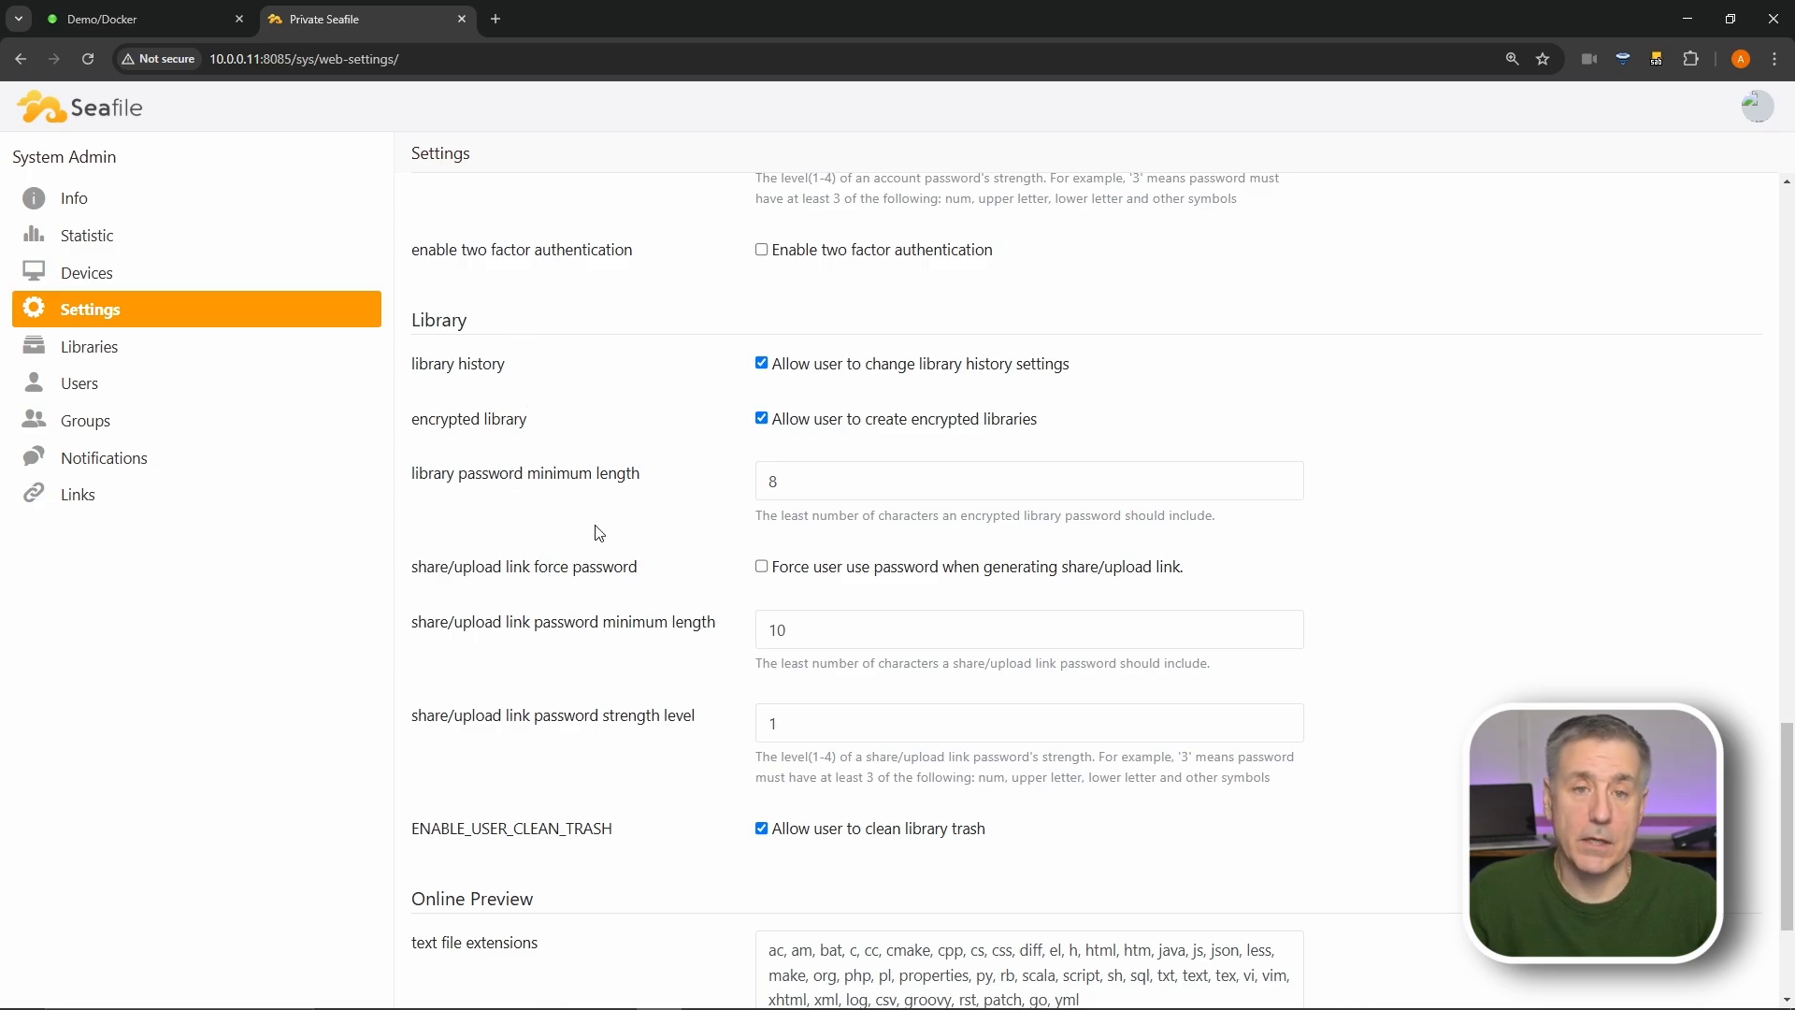
- Create a library named Demo from the admin Libraries page
click(104, 358)
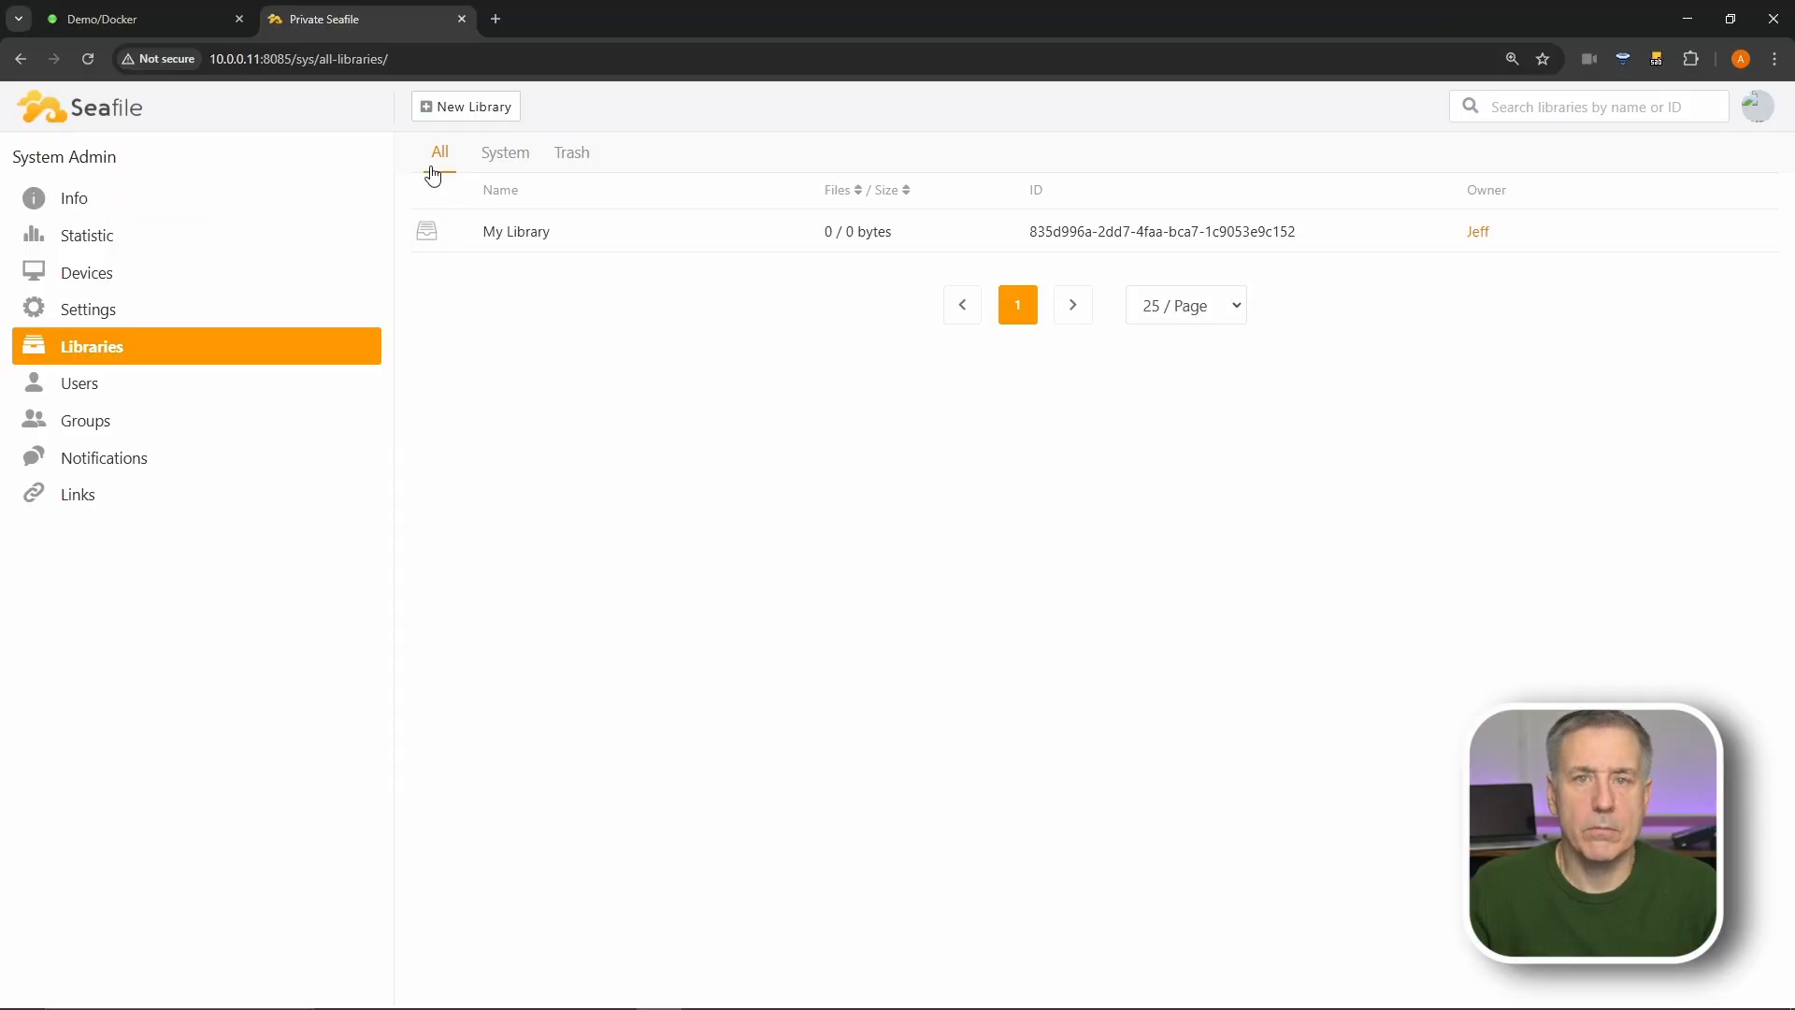
click(467, 108)
text(Demo)
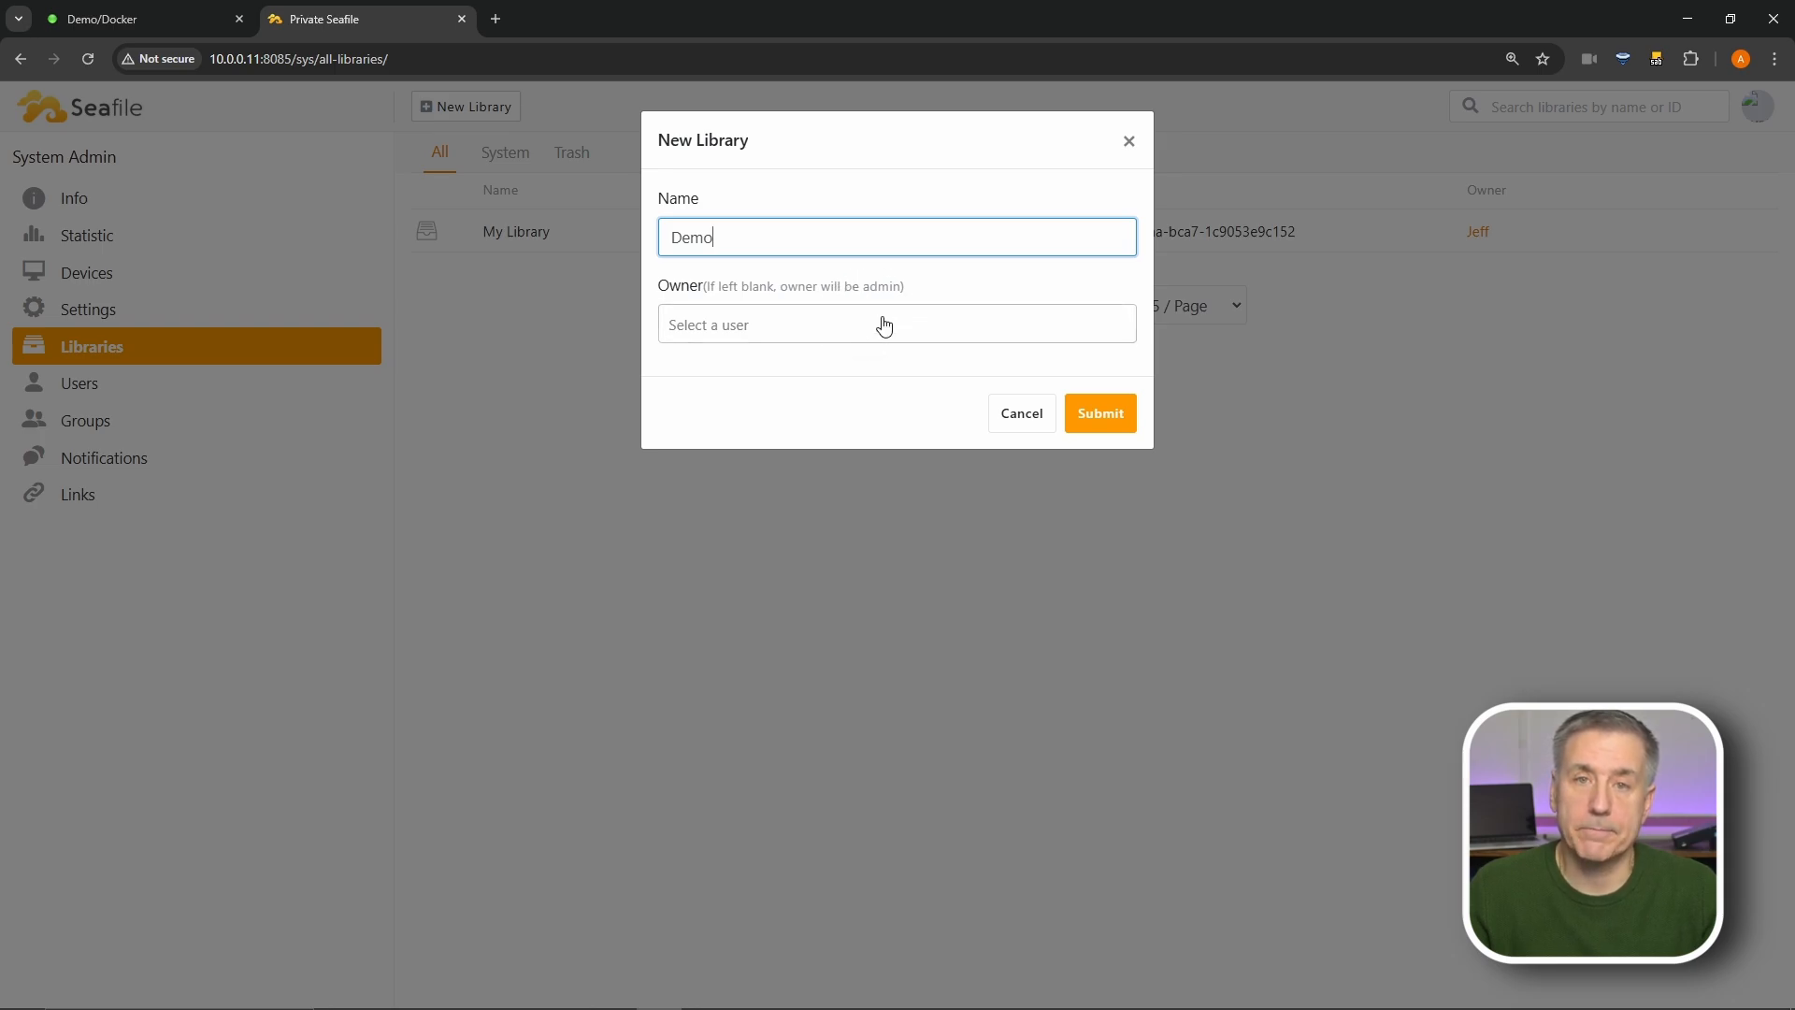
click(1098, 432)
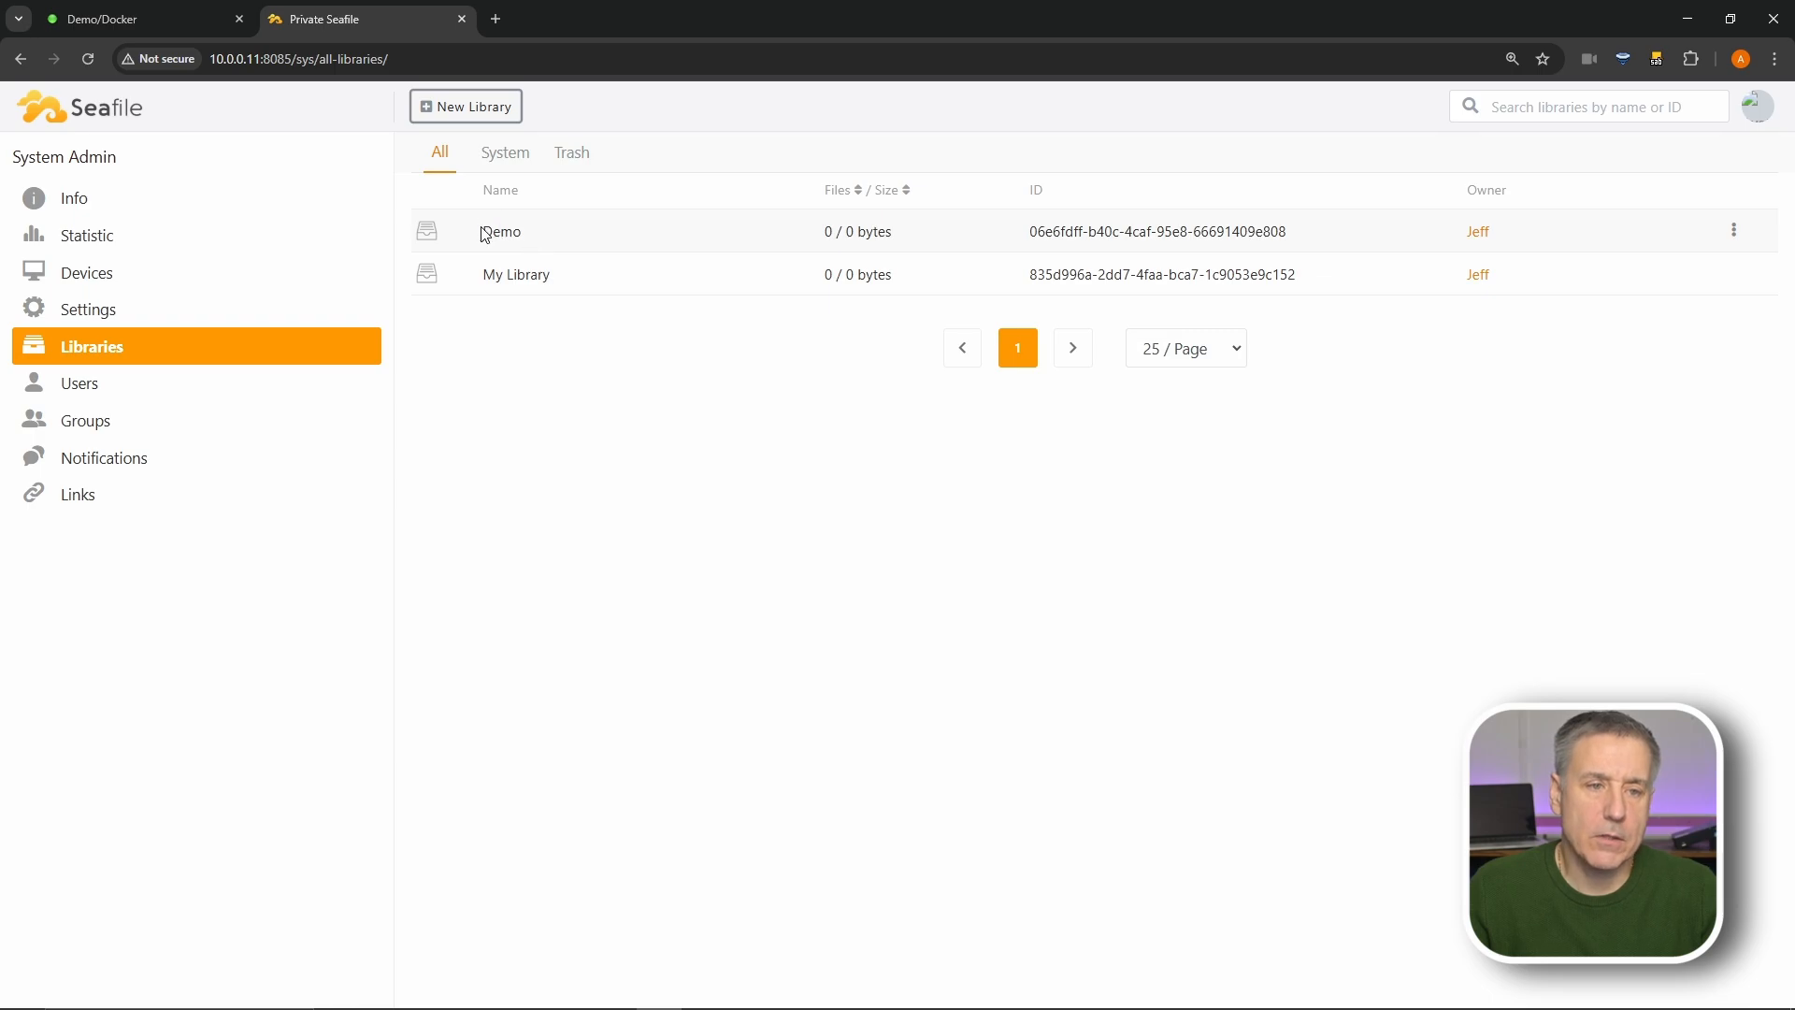
click(84, 382)
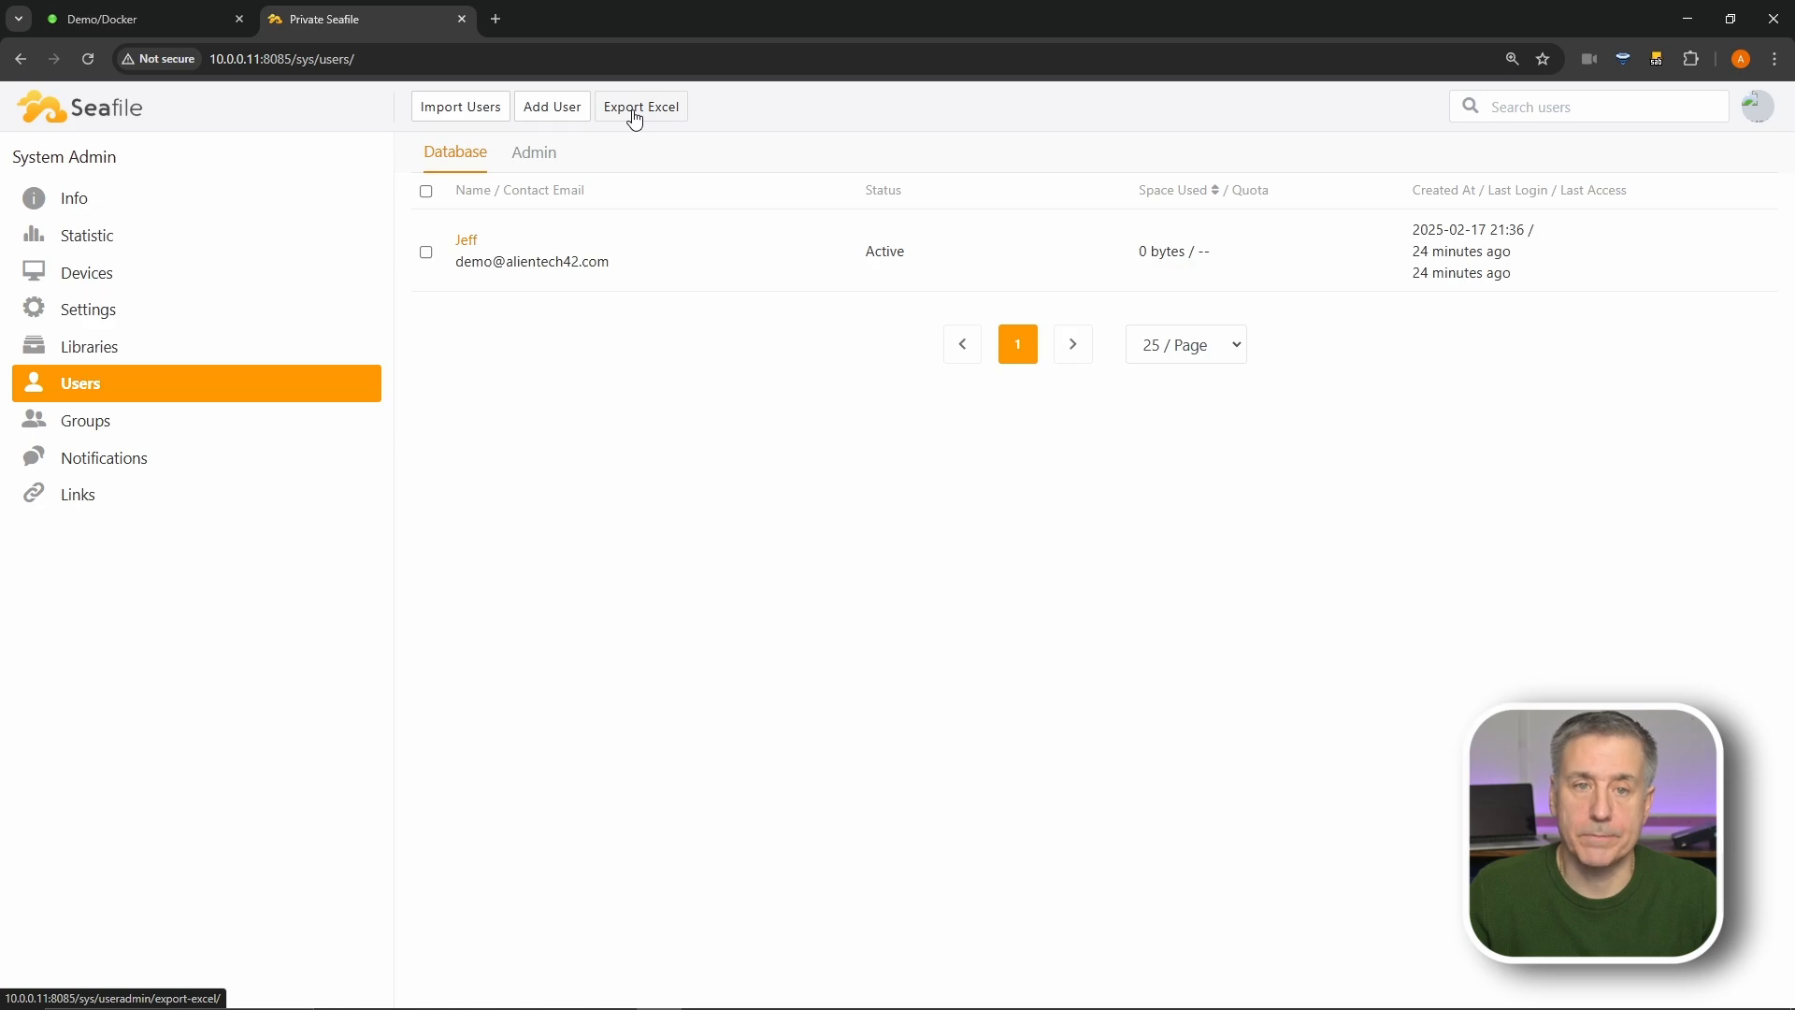
- Add a new user account with its e-mail, name and a confirmed password
click(565, 109)
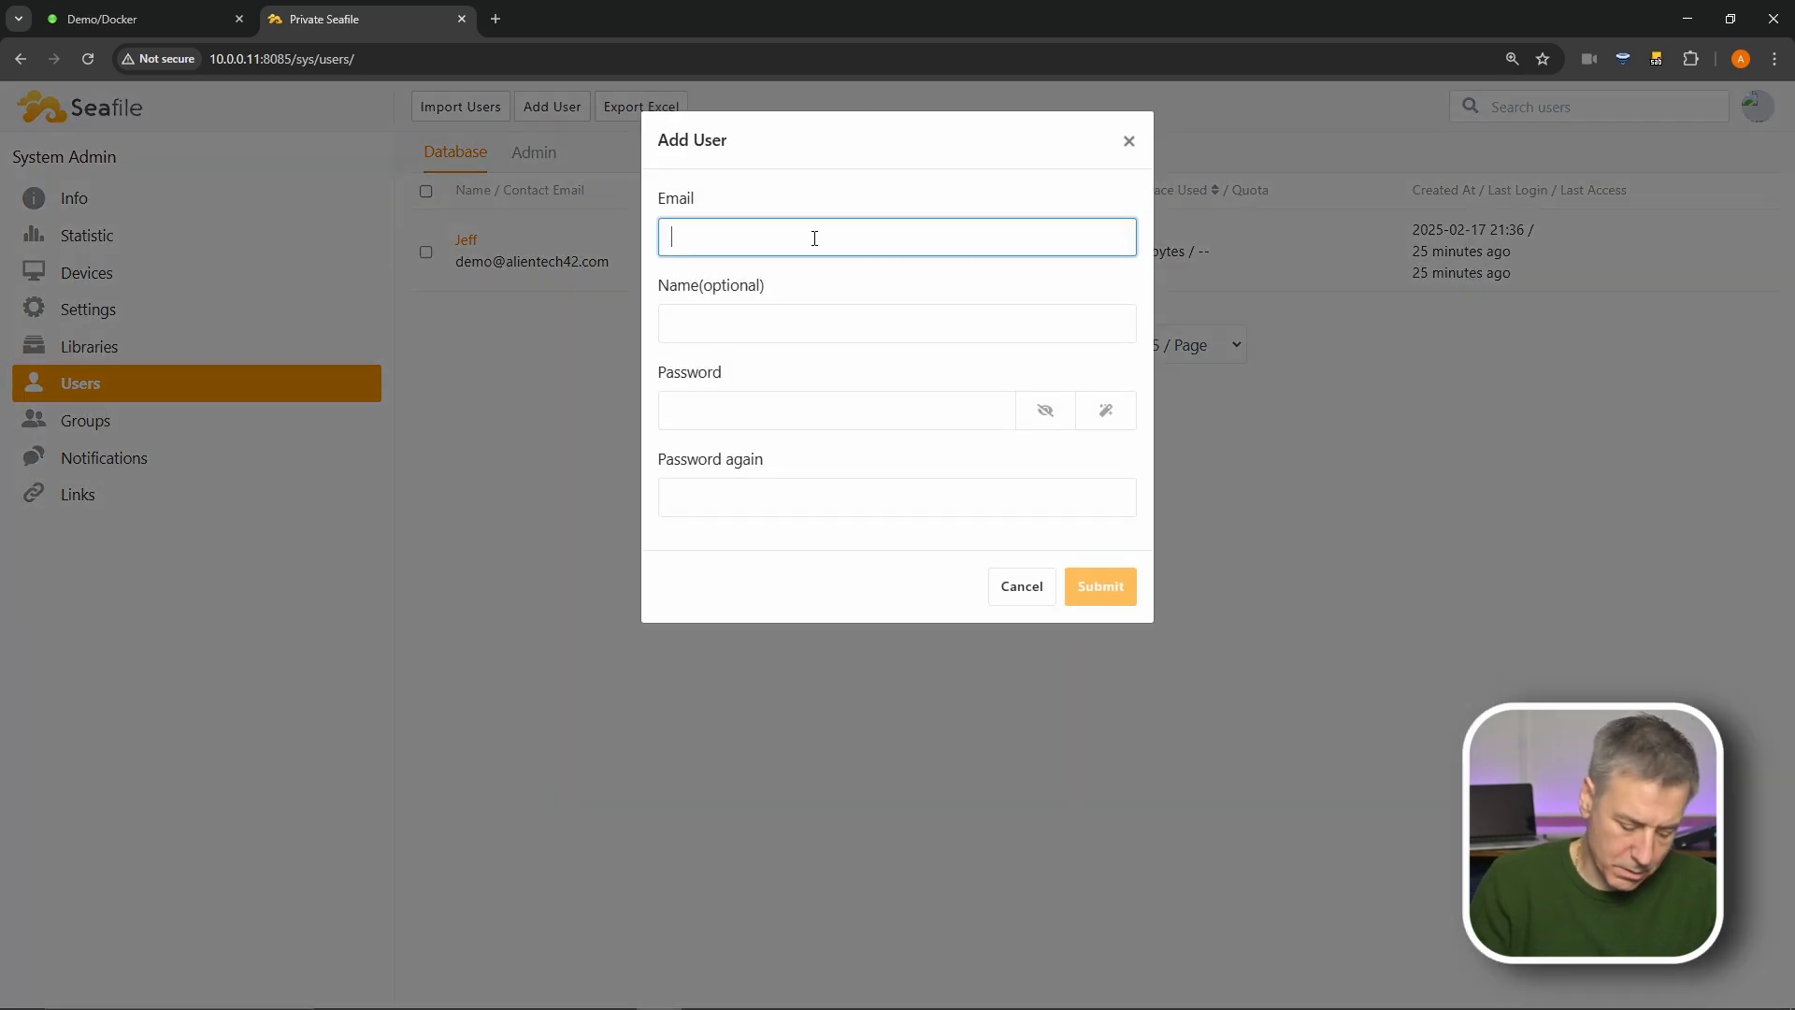
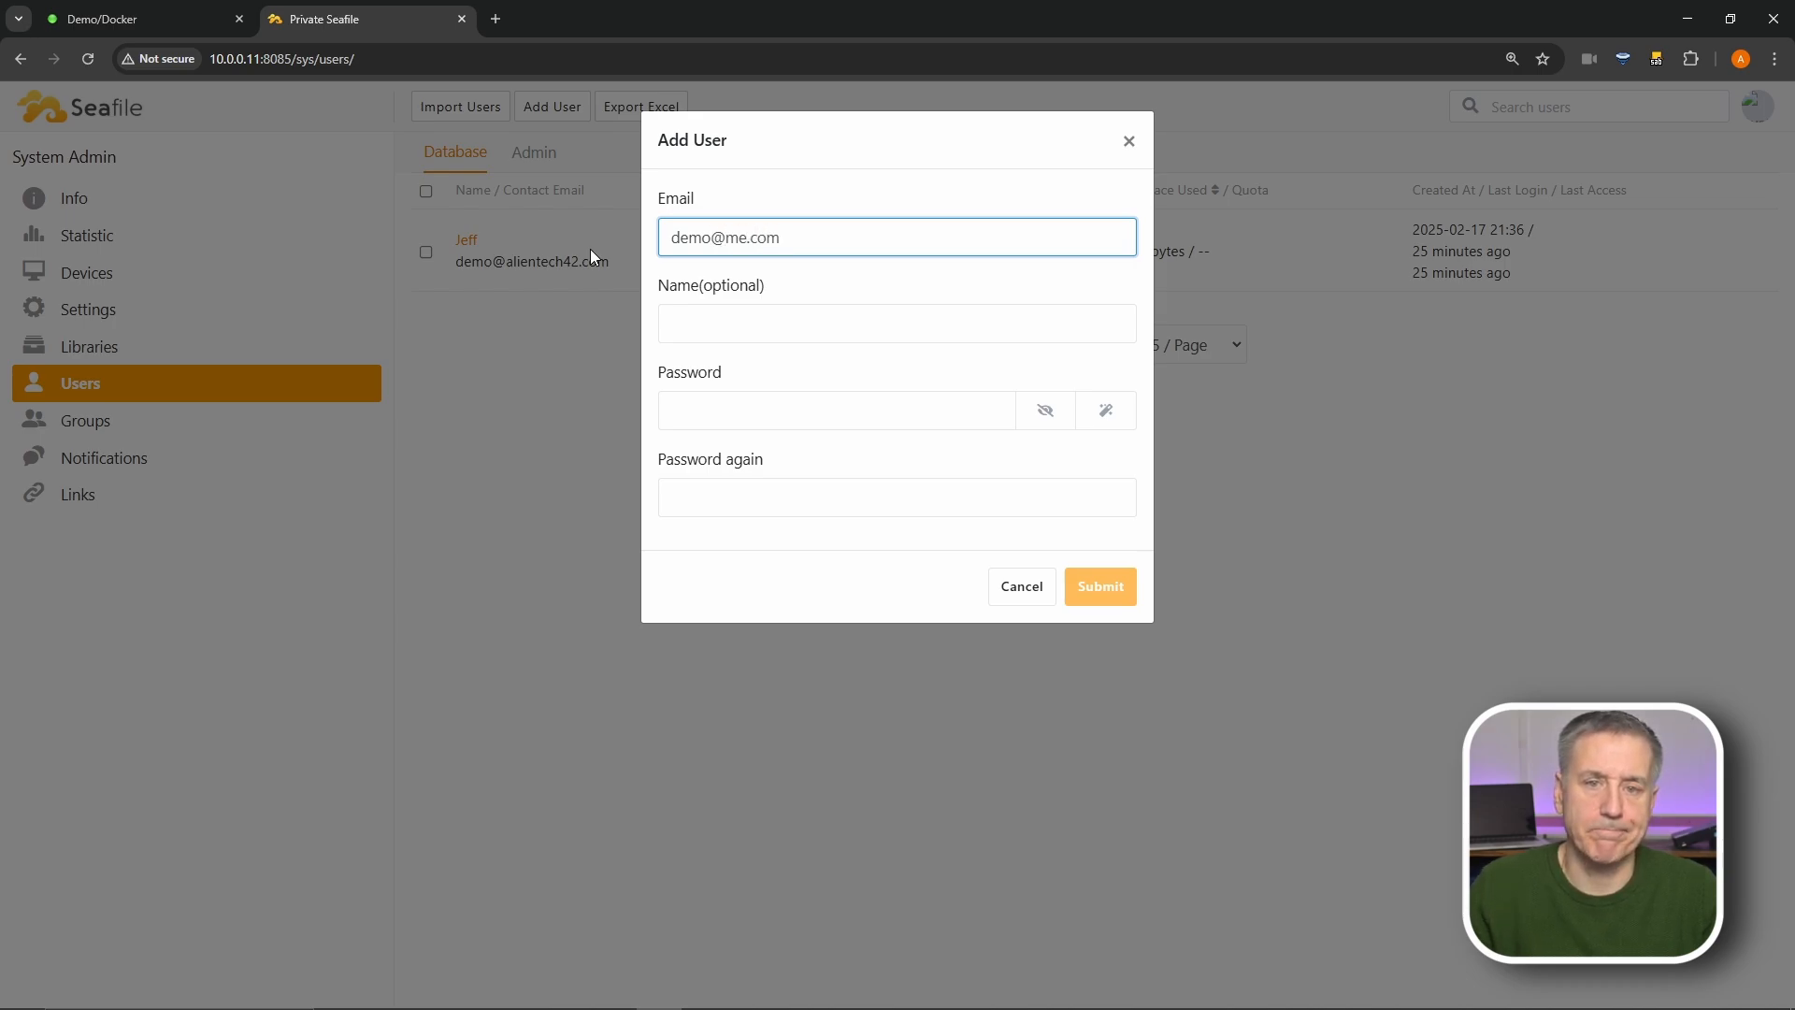
click(743, 314)
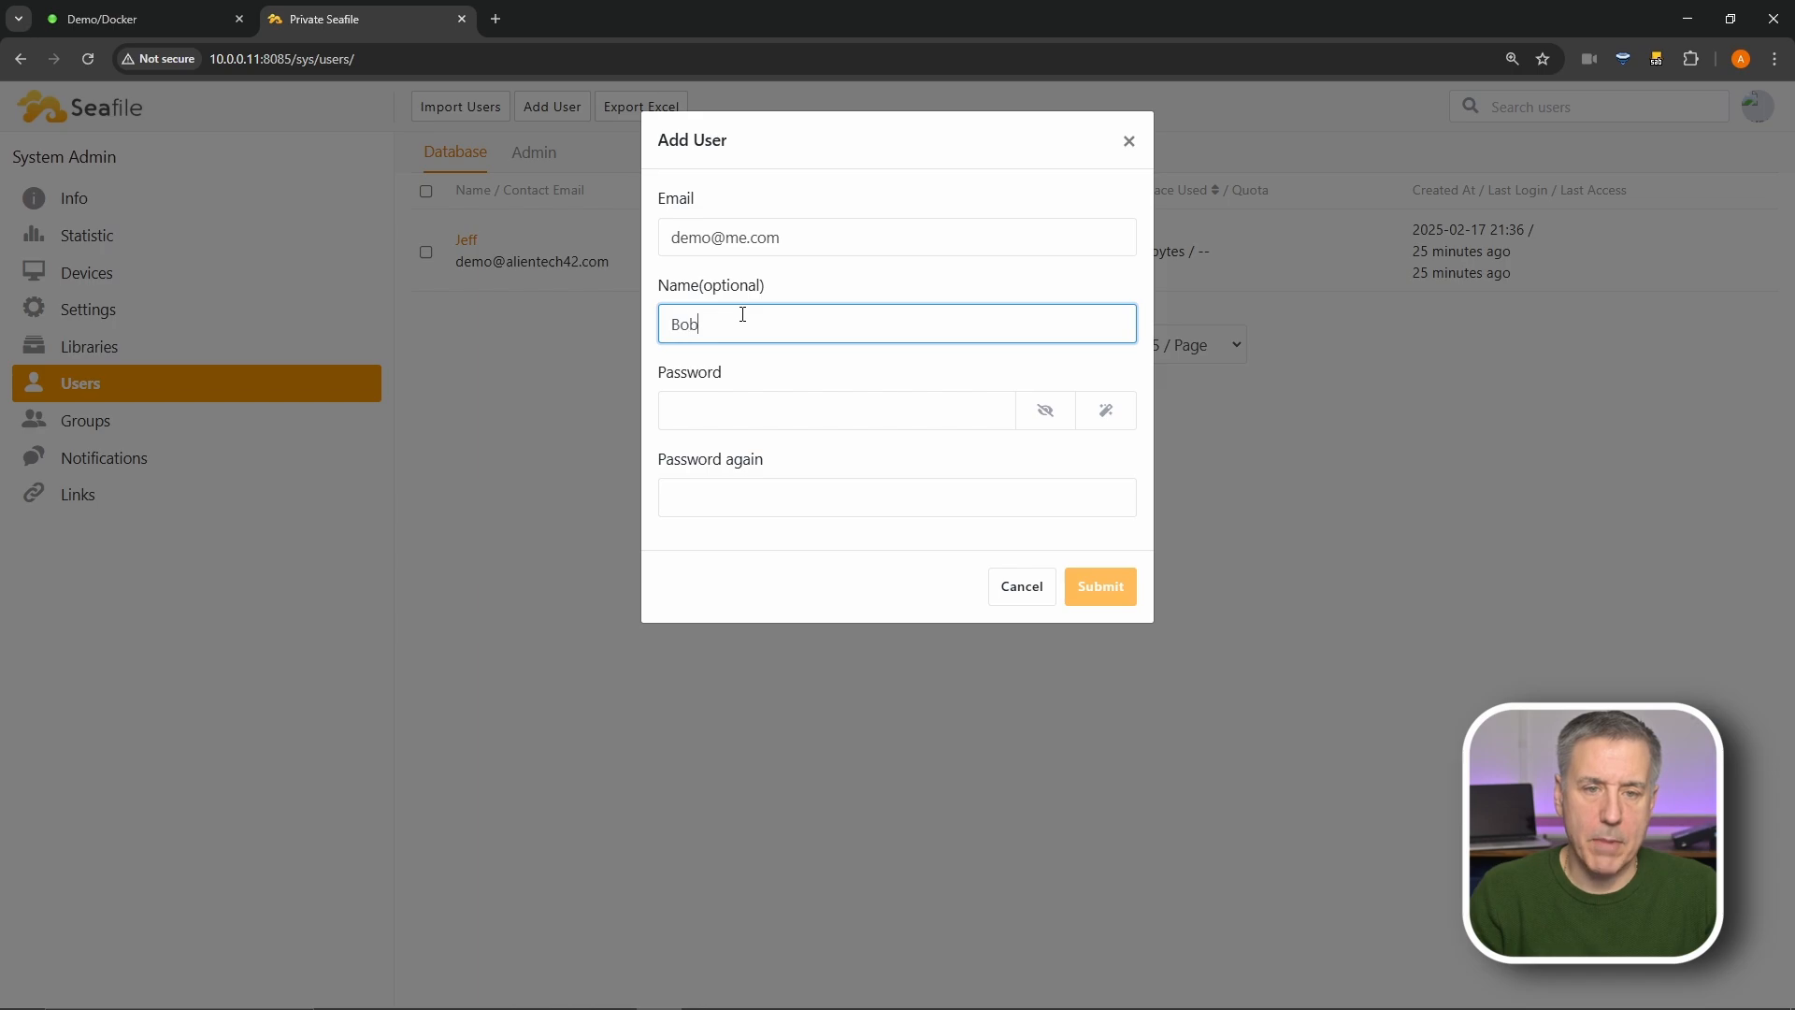
click(726, 414)
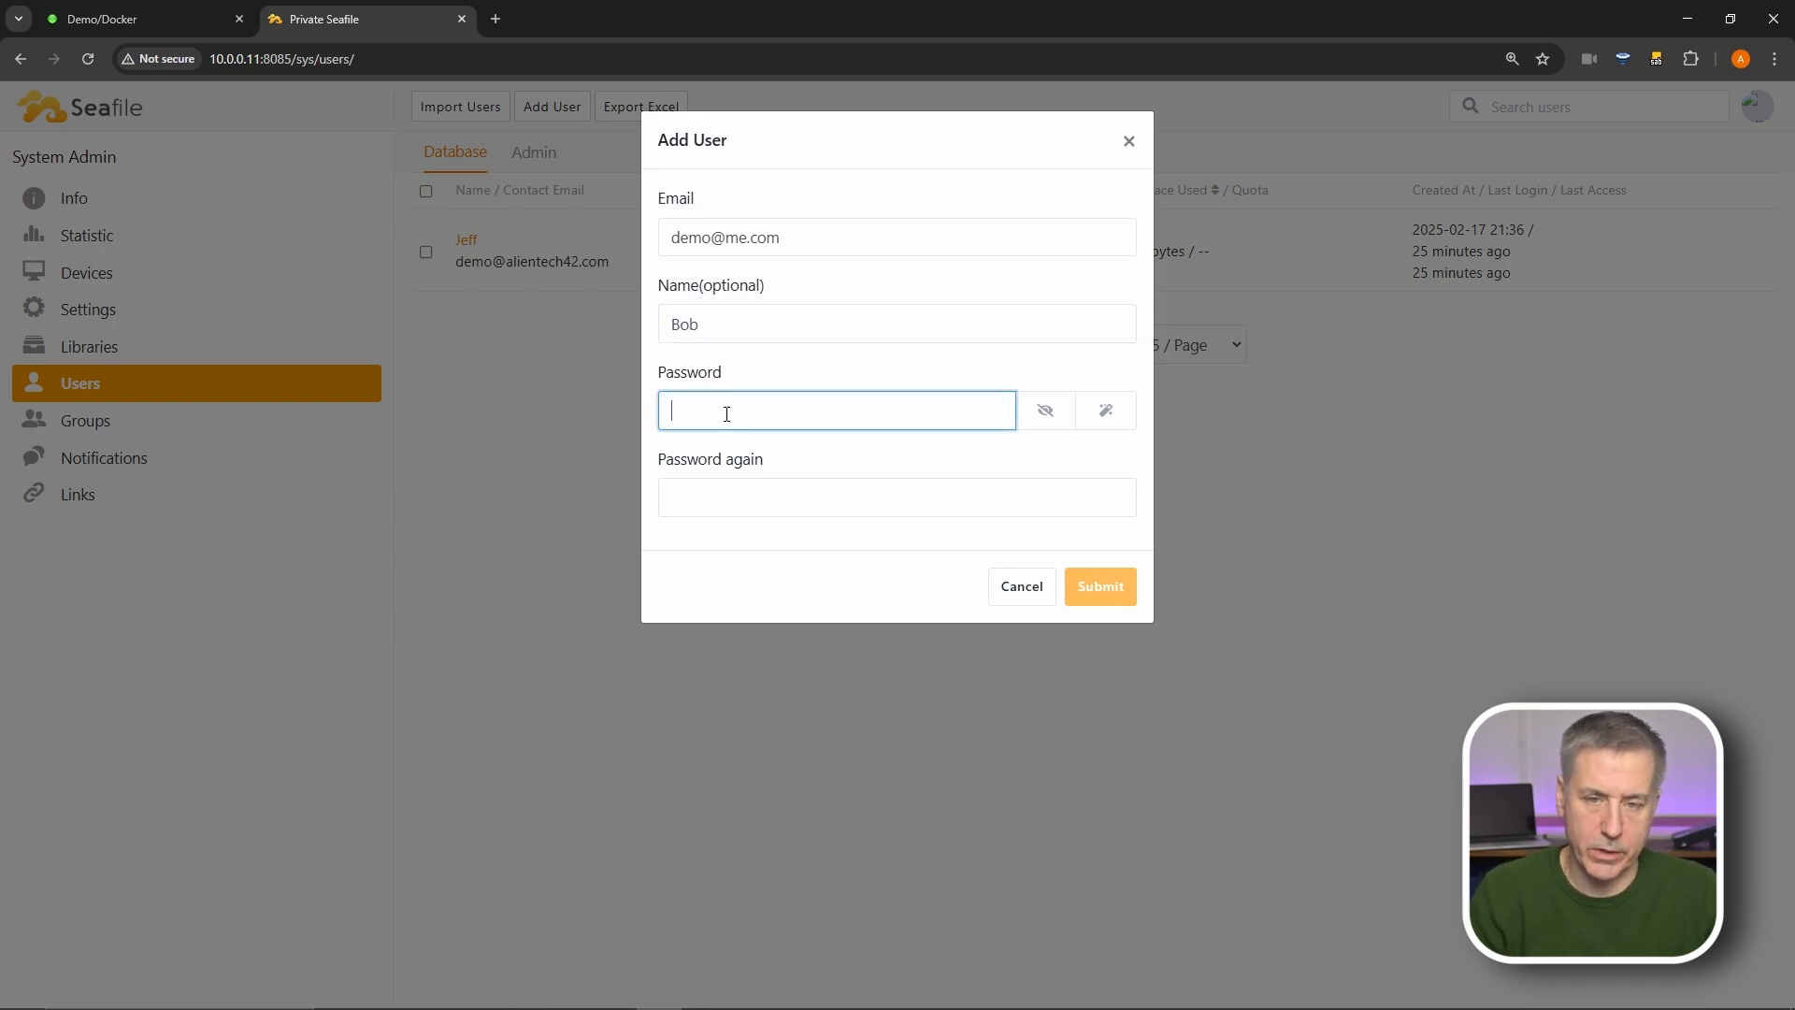
text(password)
click(1044, 413)
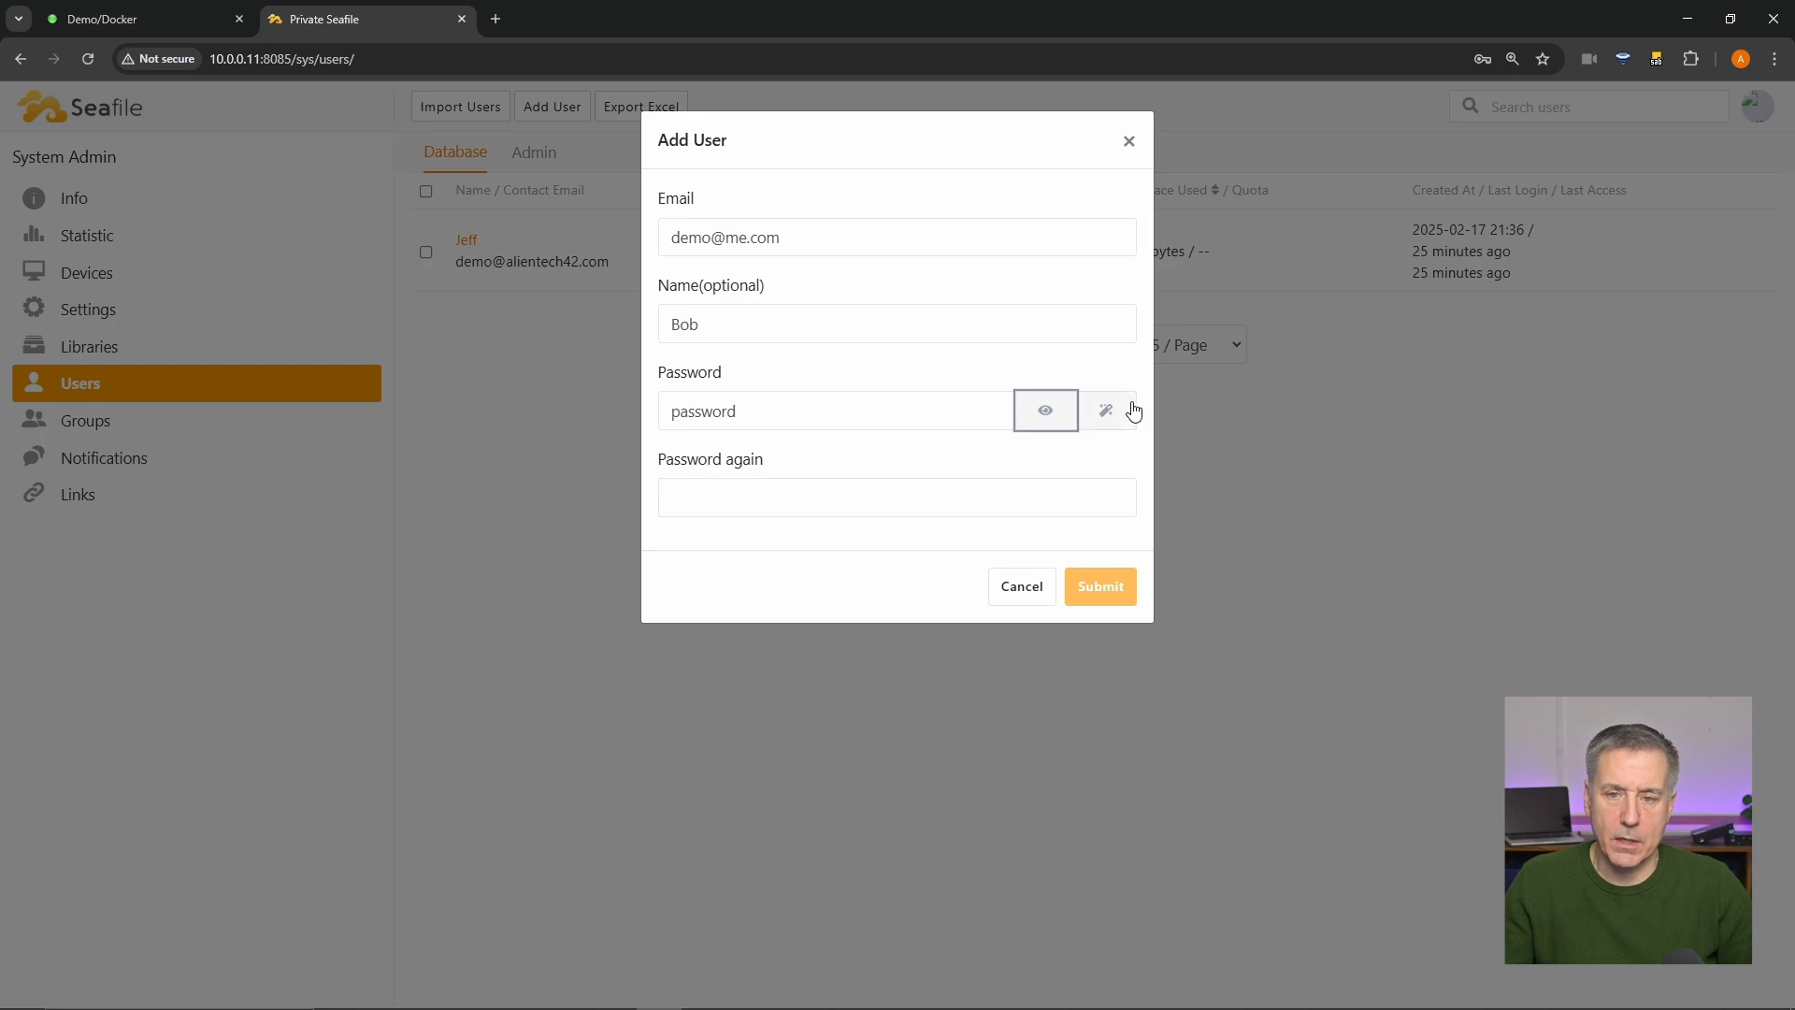
click(785, 494)
text(password)
click(1113, 589)
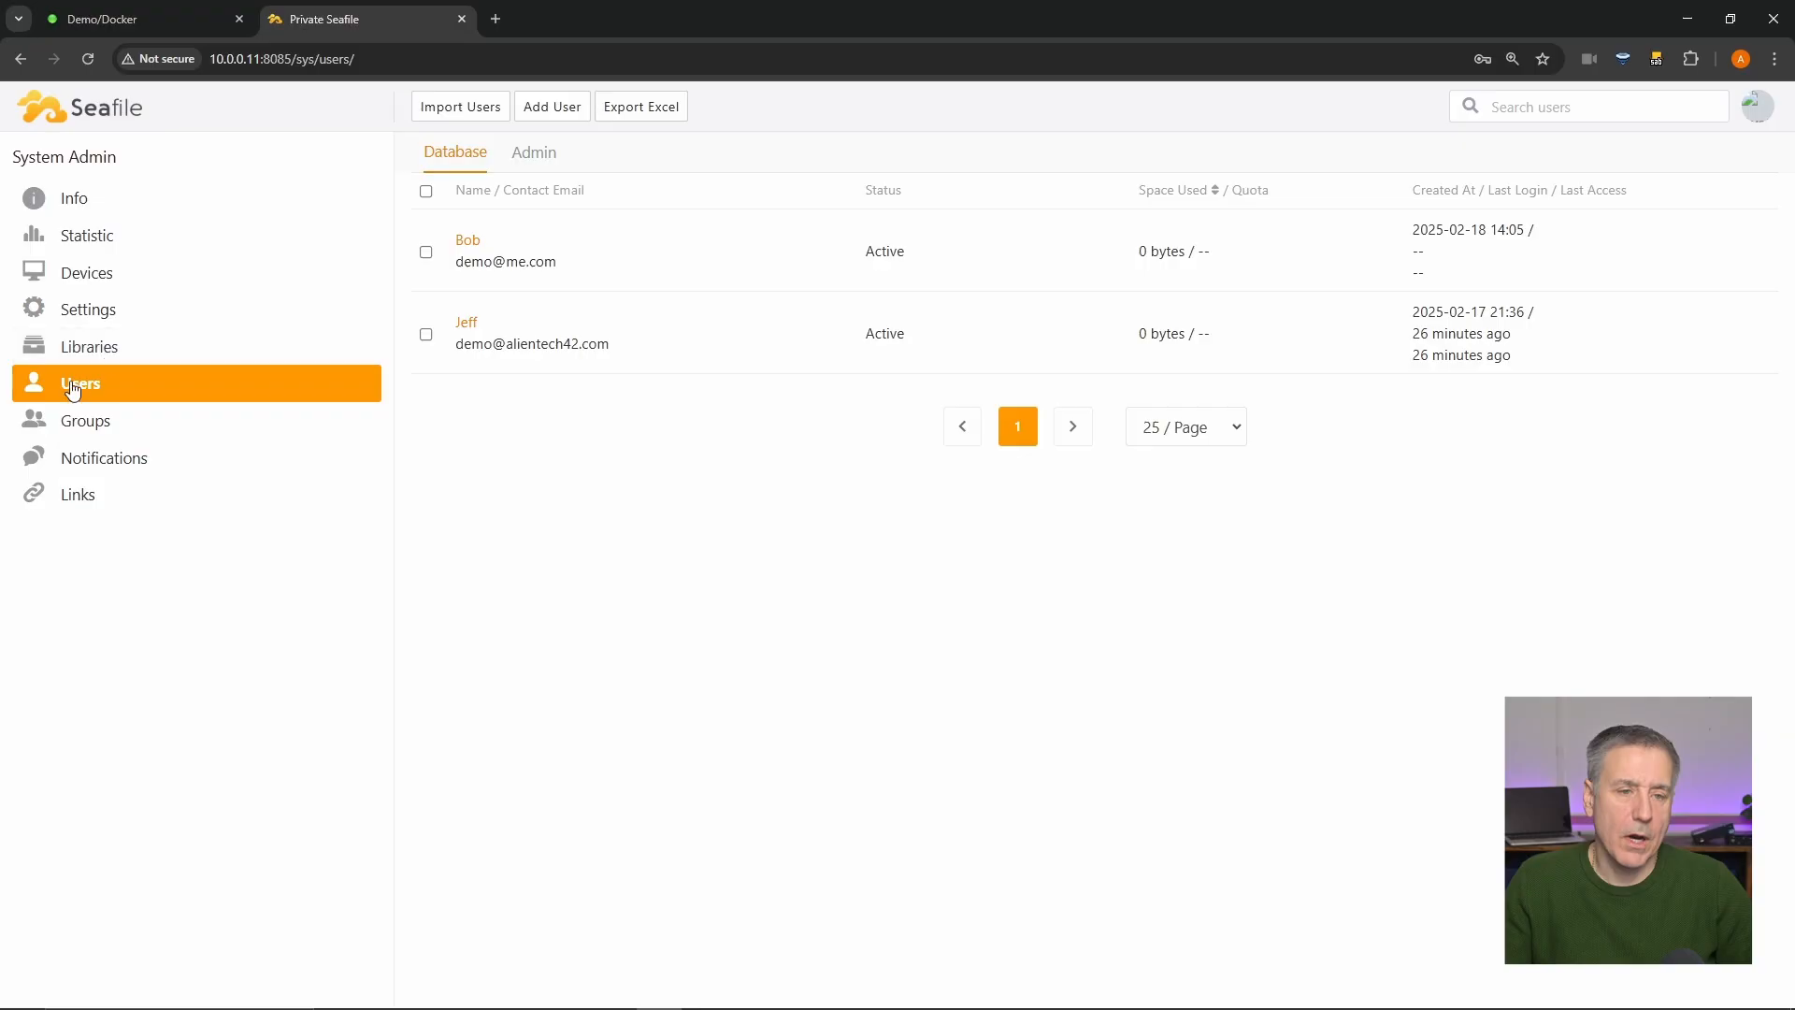
- Create 'Demo Group' on the admin Groups page with the suggested user as its owner
click(103, 427)
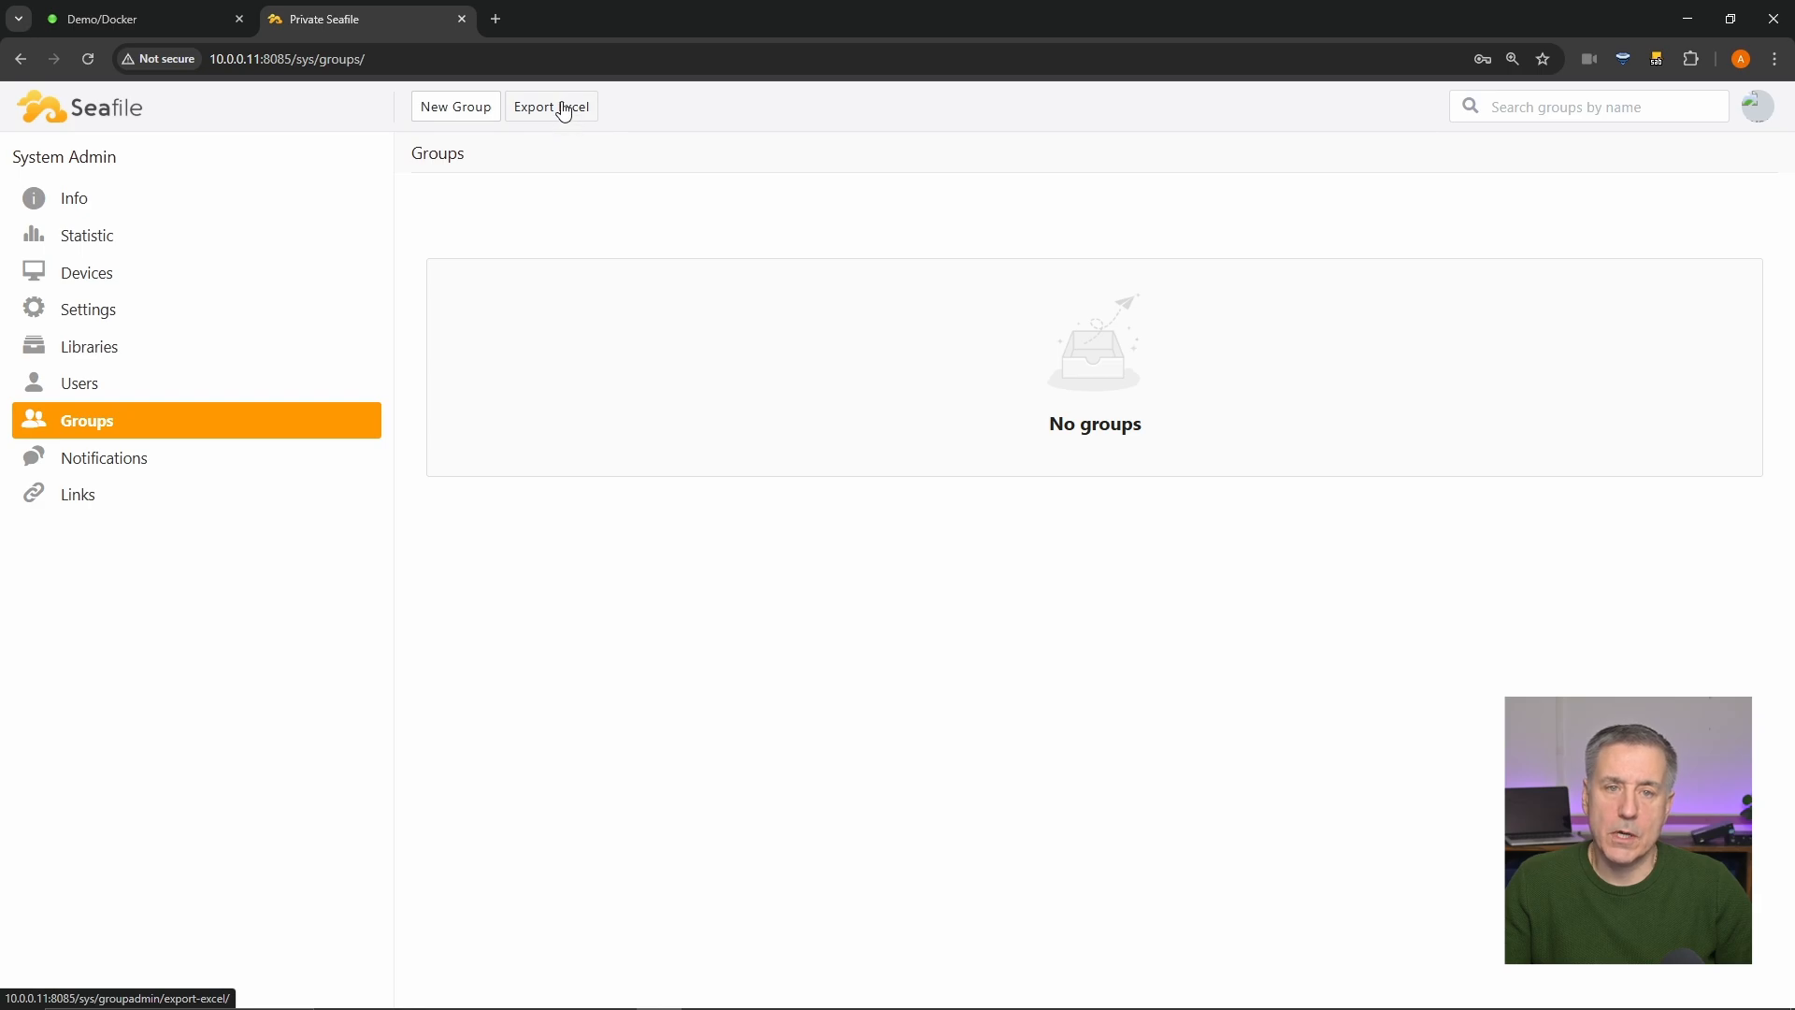
click(477, 110)
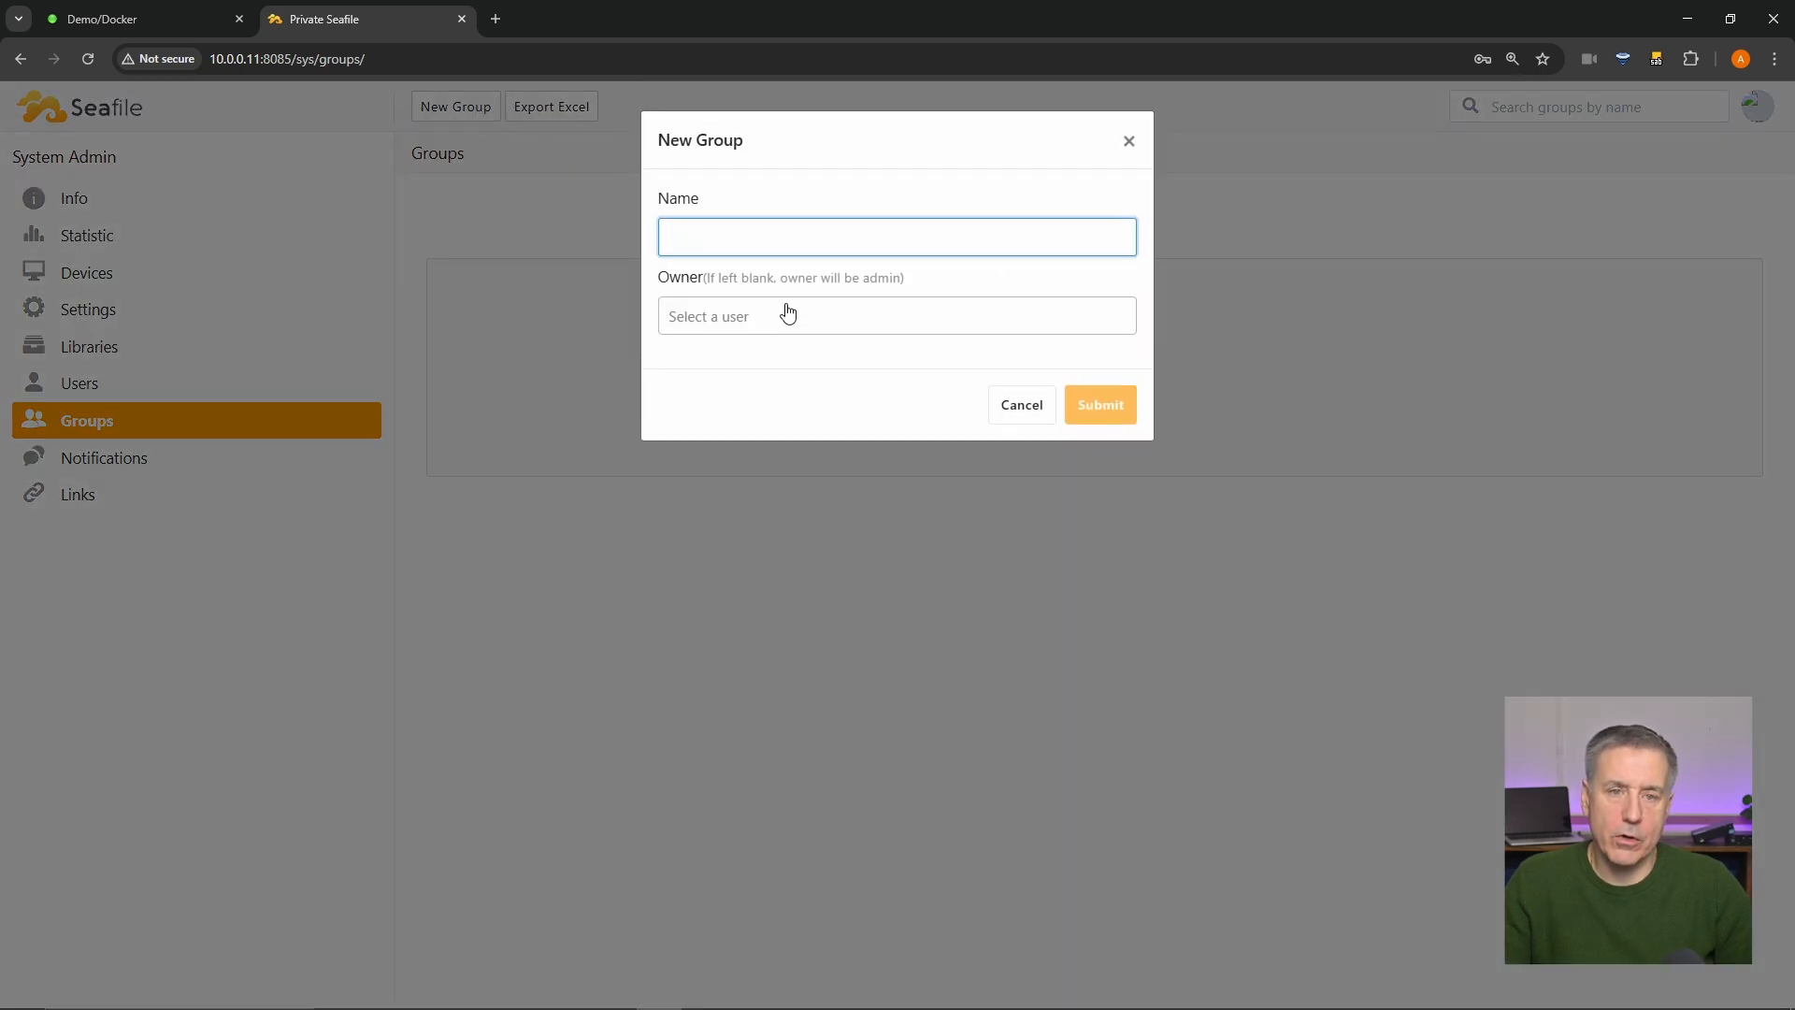
click(751, 318)
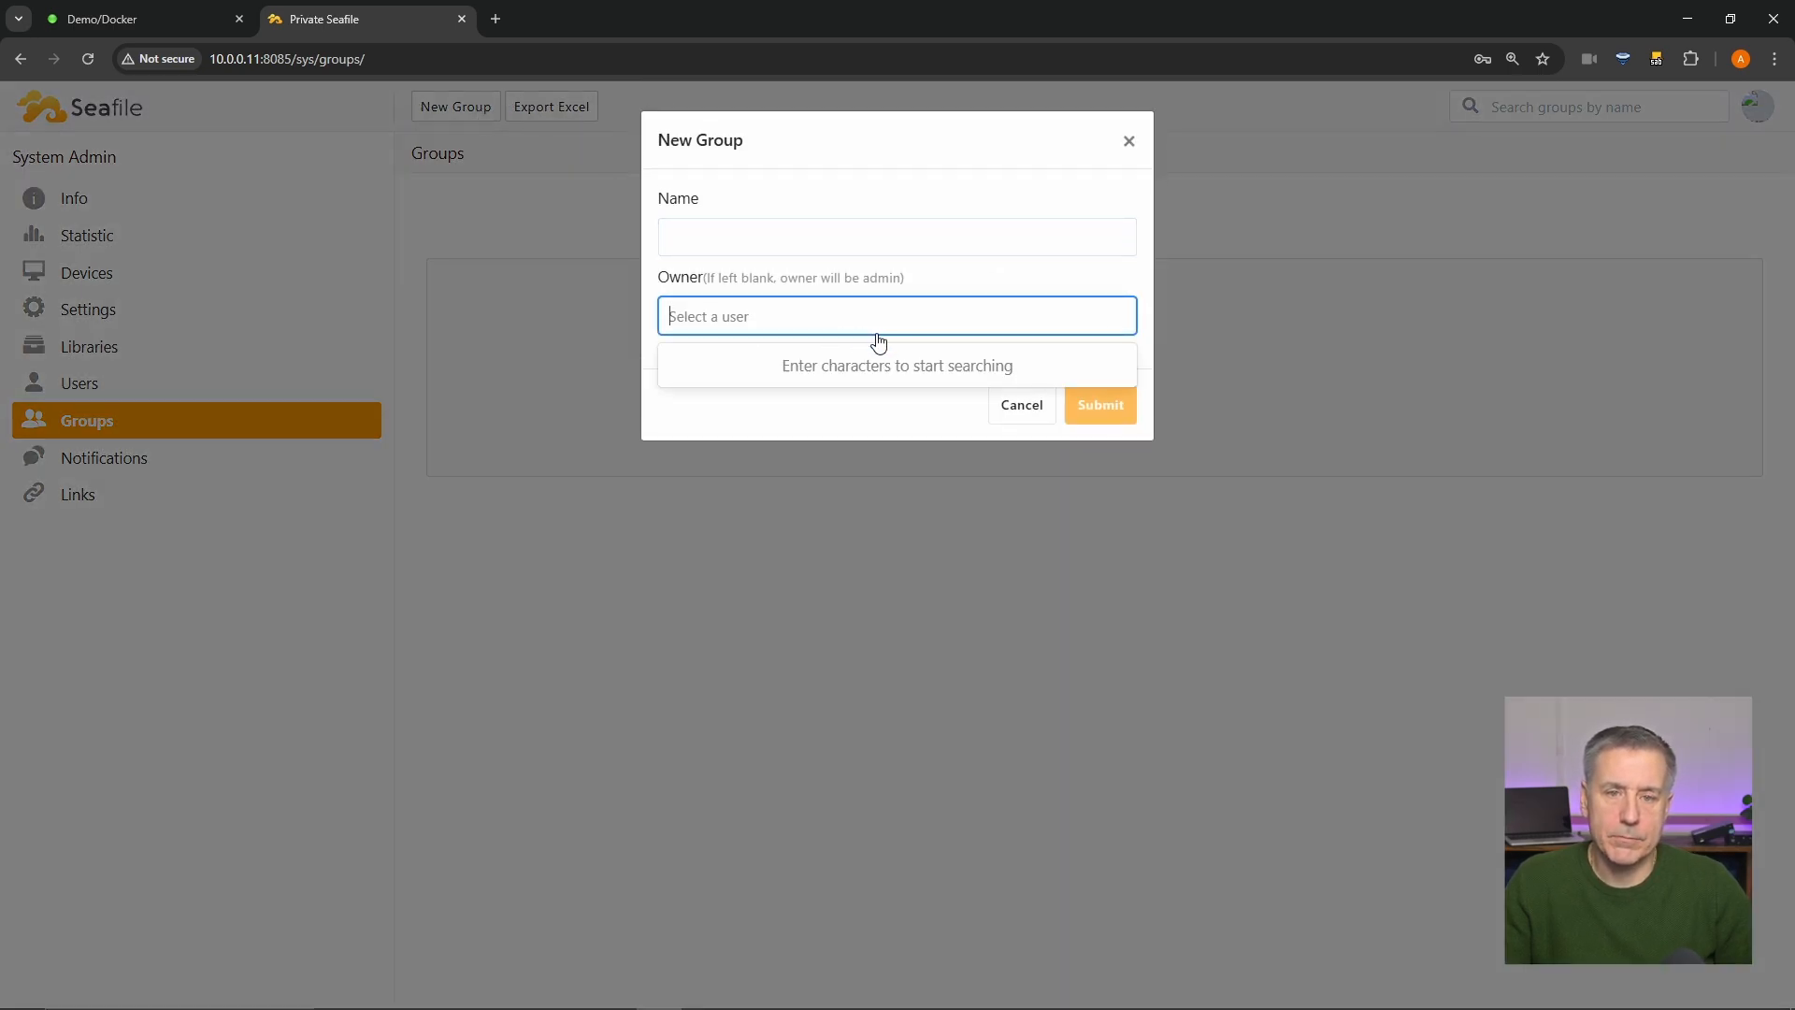
click(751, 237)
text(Demo )
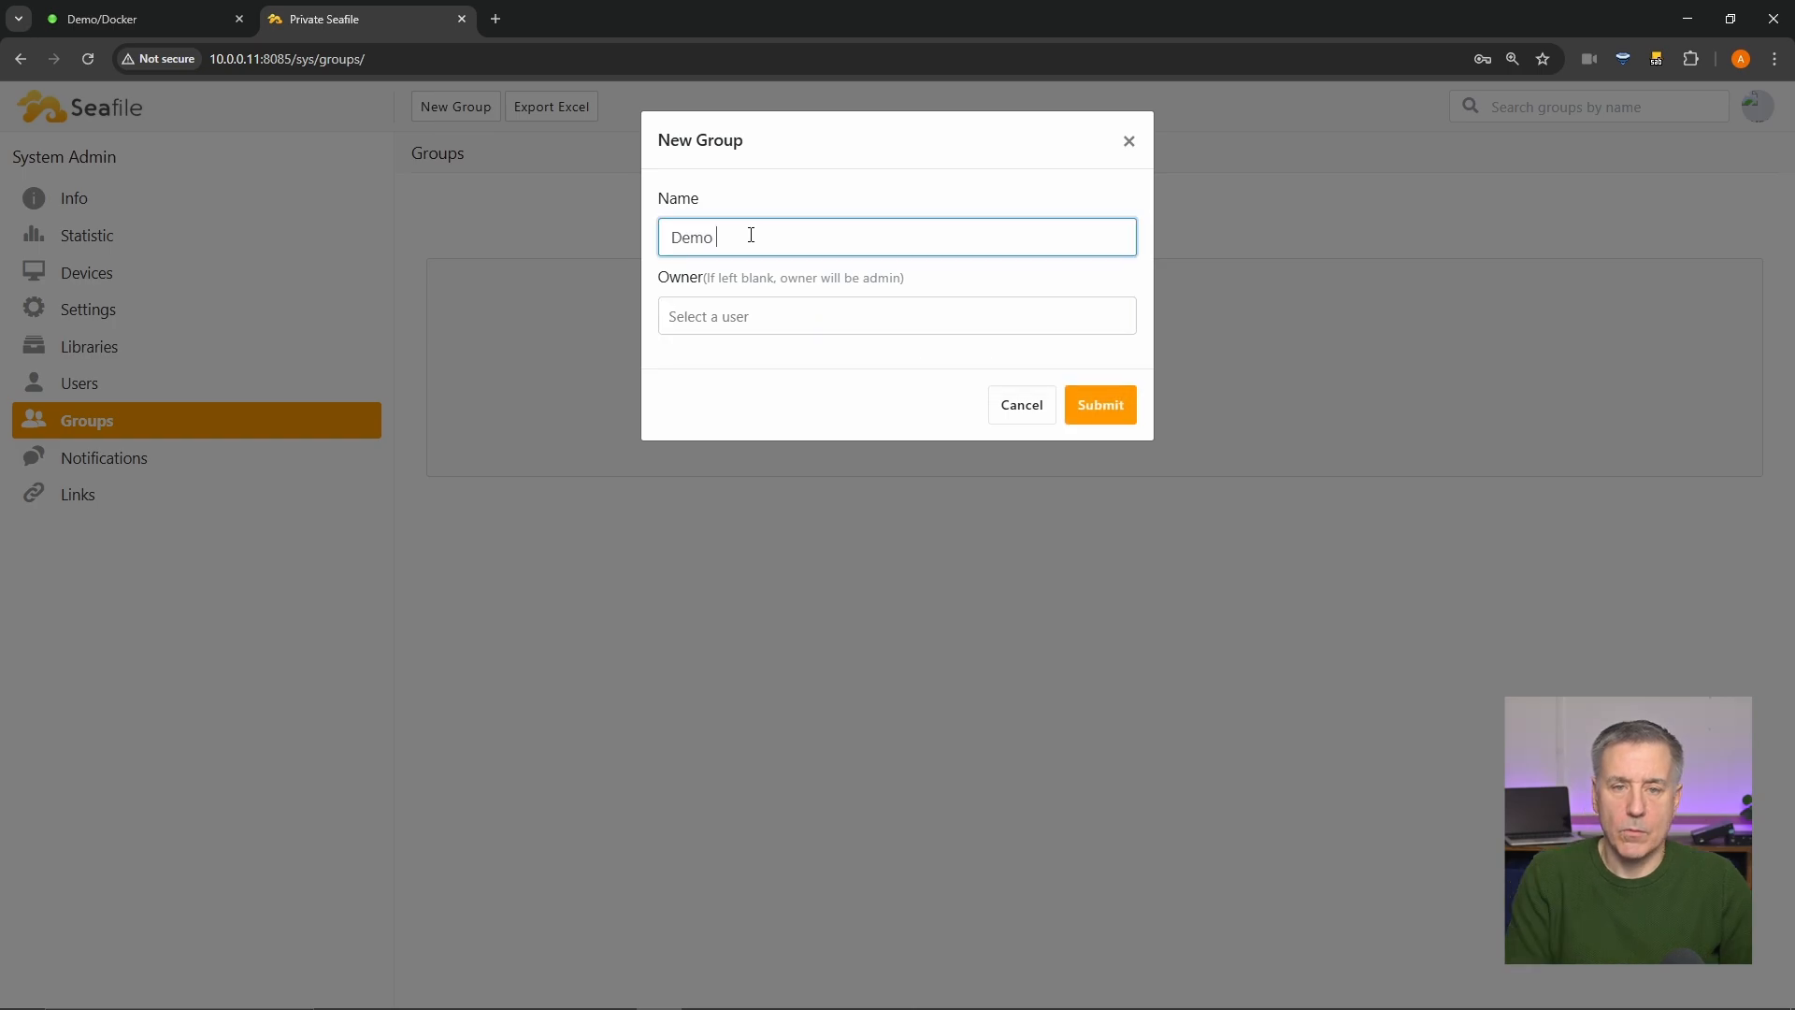
text(Group)
click(775, 317)
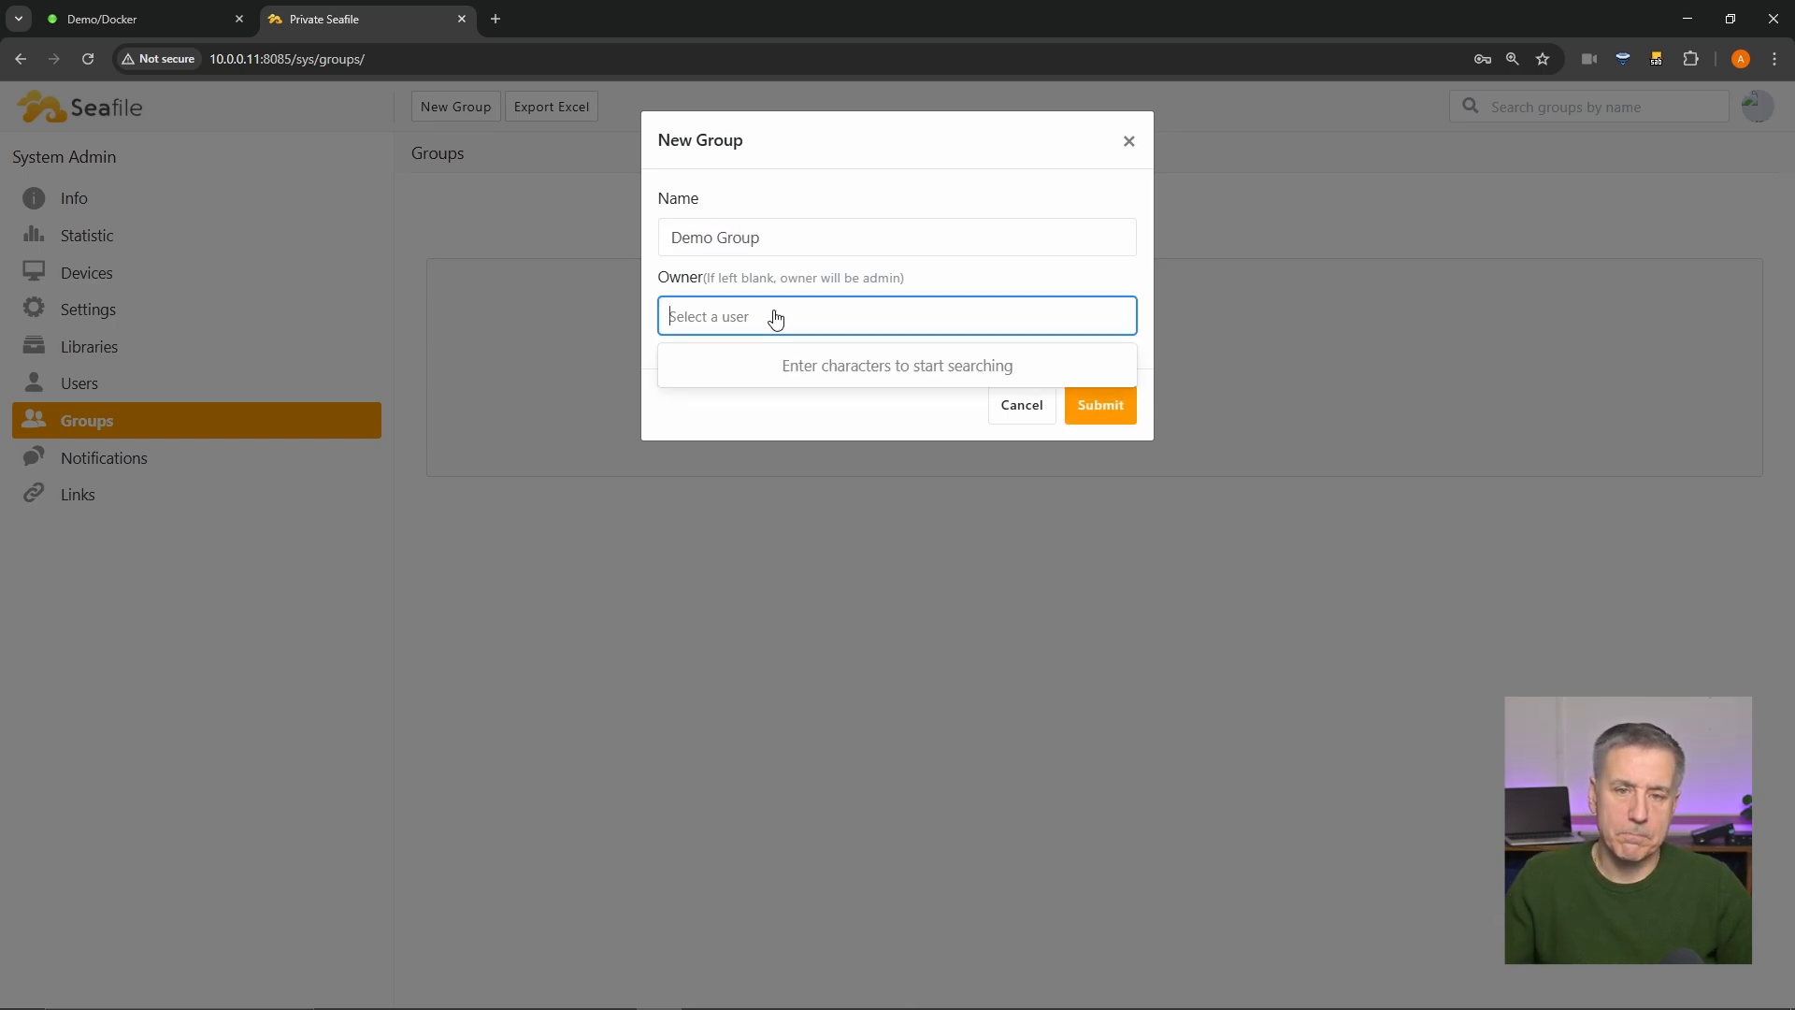
text(jeff)
click(721, 368)
key(Return)
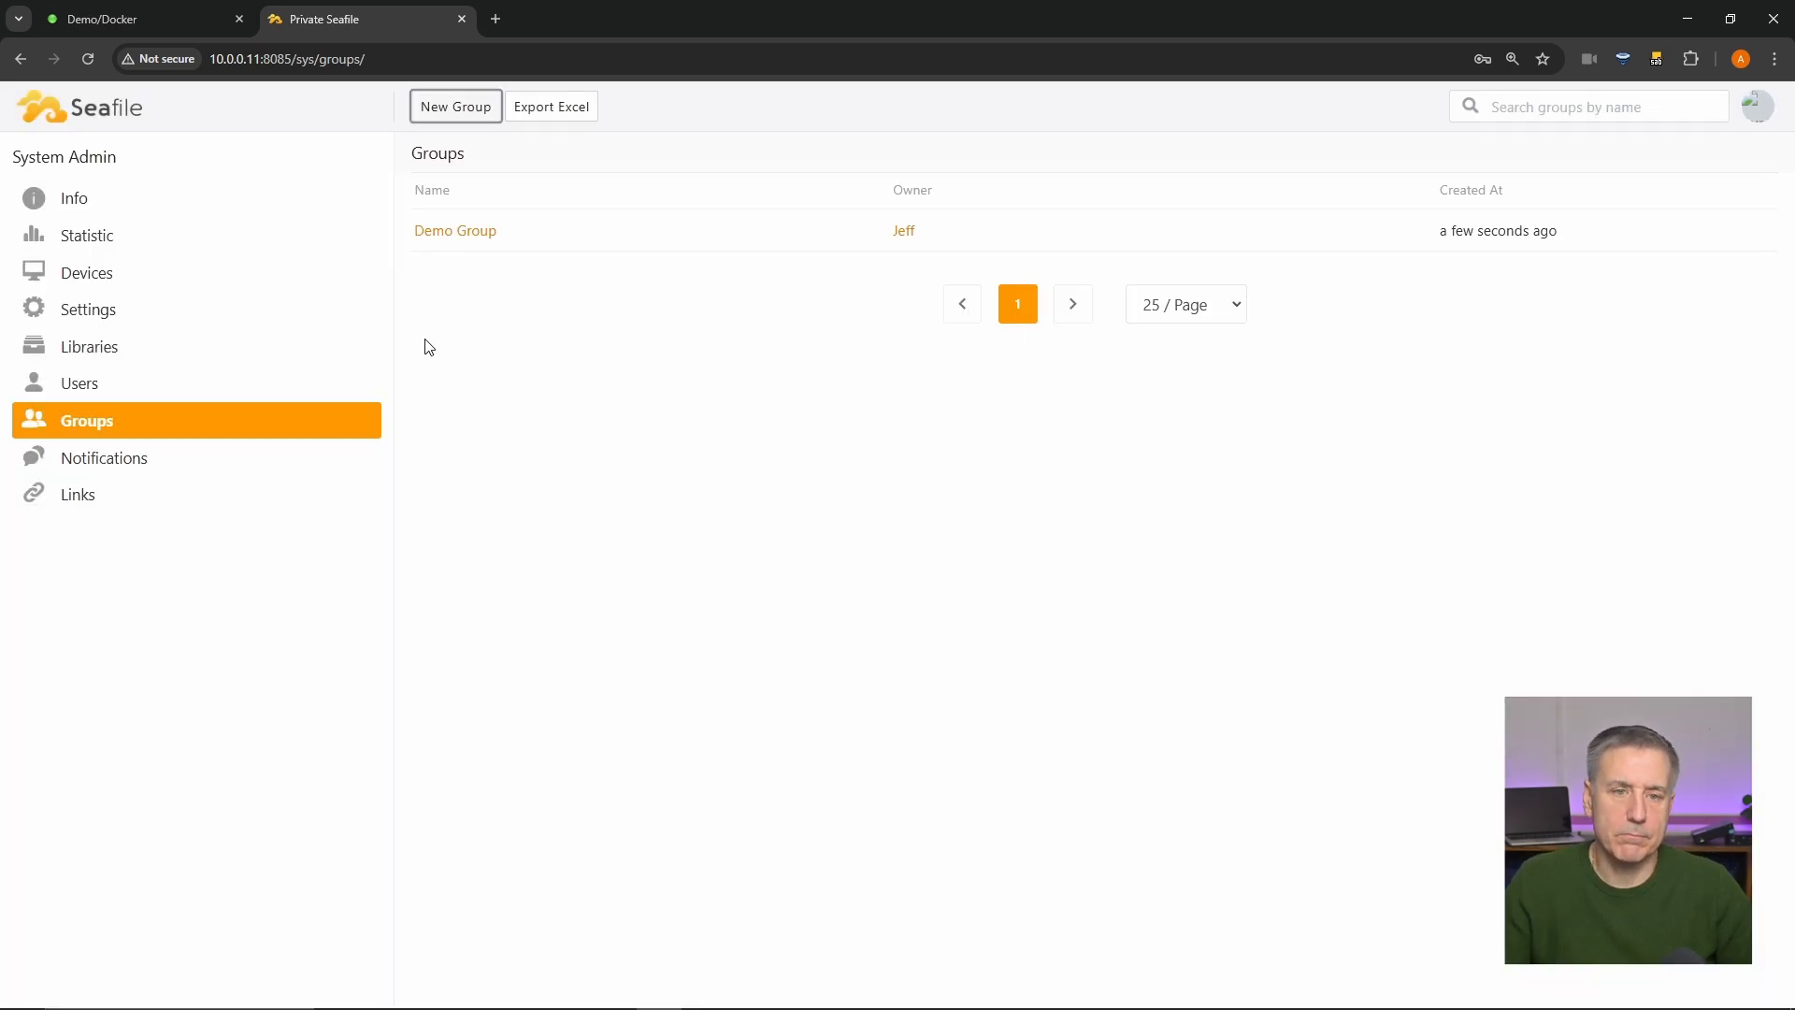
- Post a 'Hello World' system notification, check the share Links page, and return to My Libraries
click(114, 470)
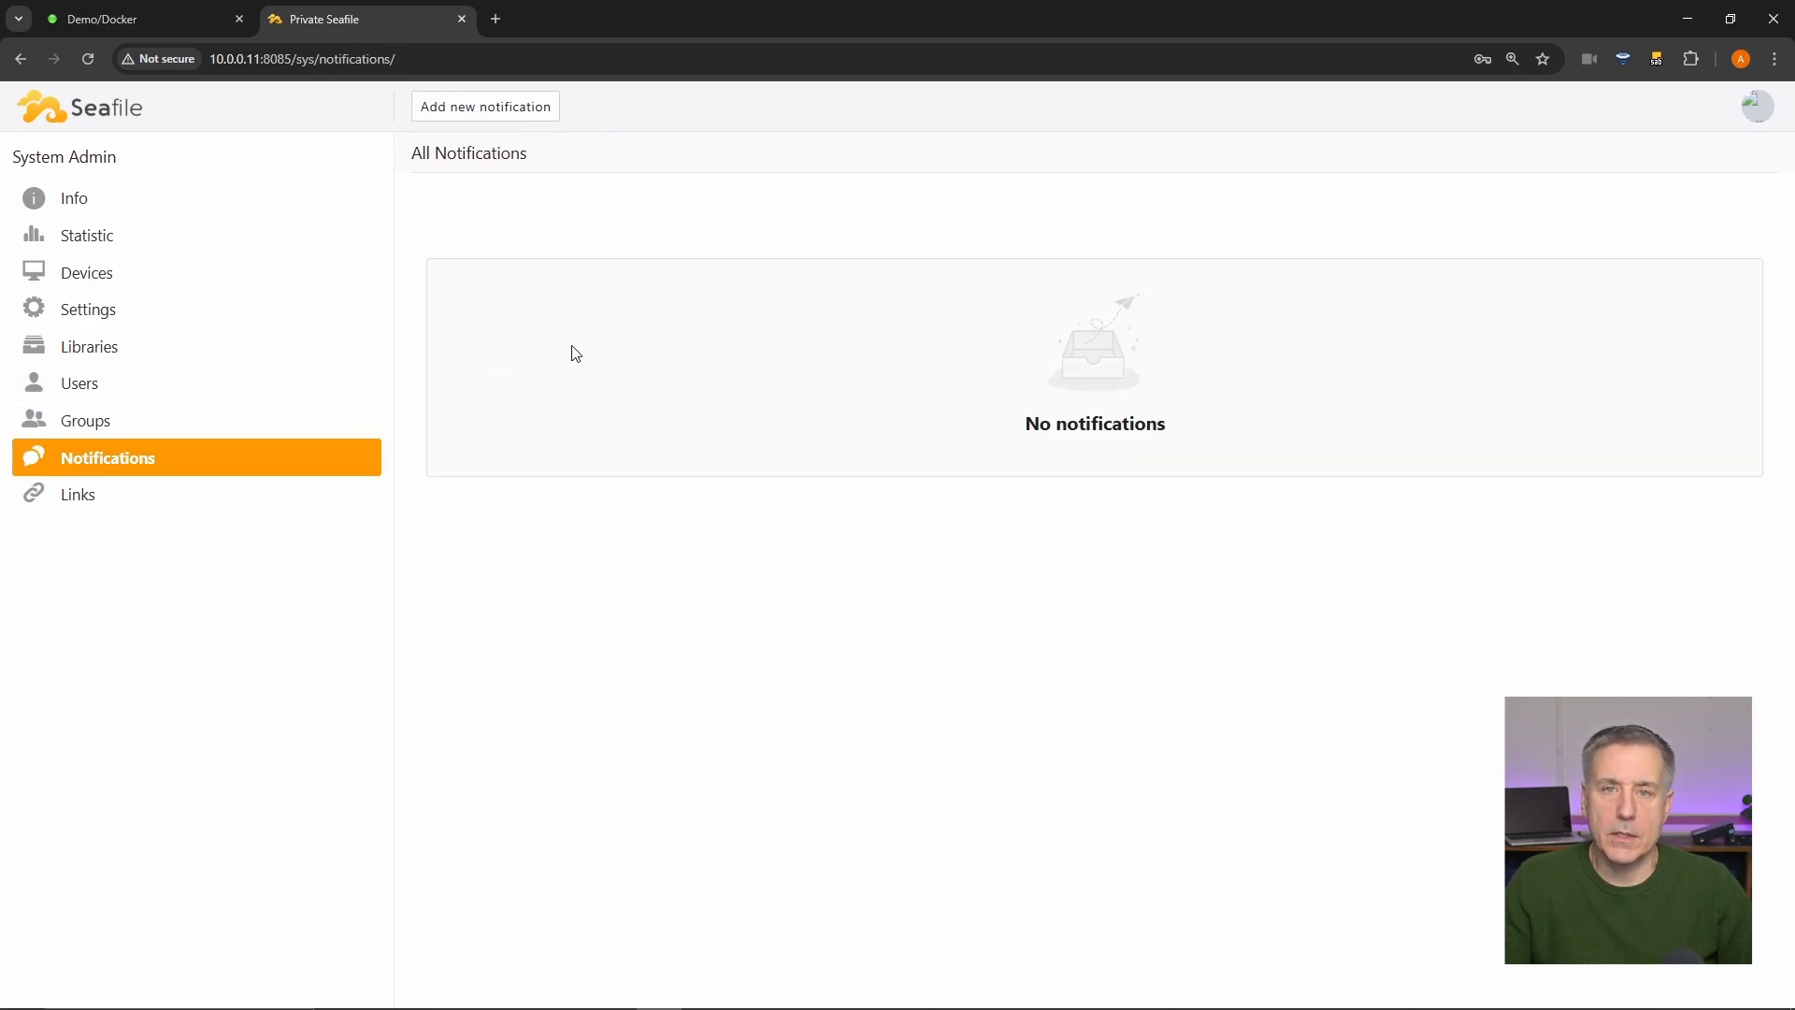
click(468, 111)
click(770, 229)
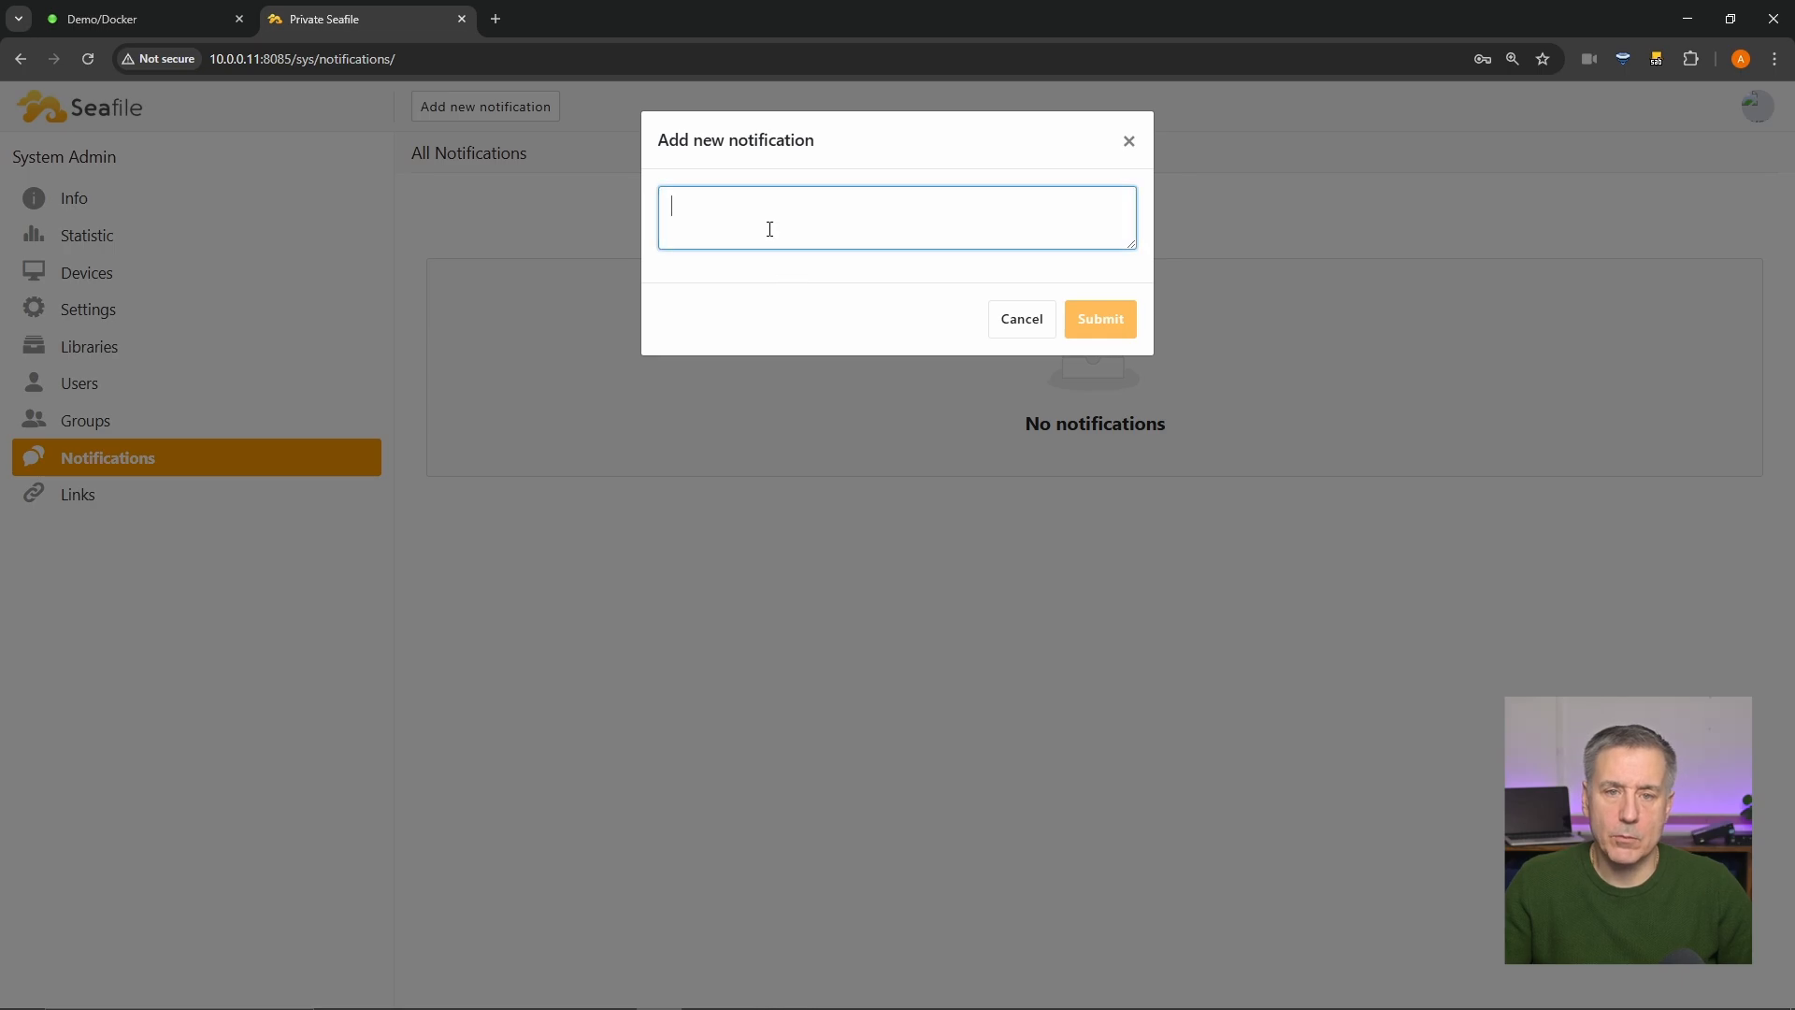
text(Hello World)
click(1100, 319)
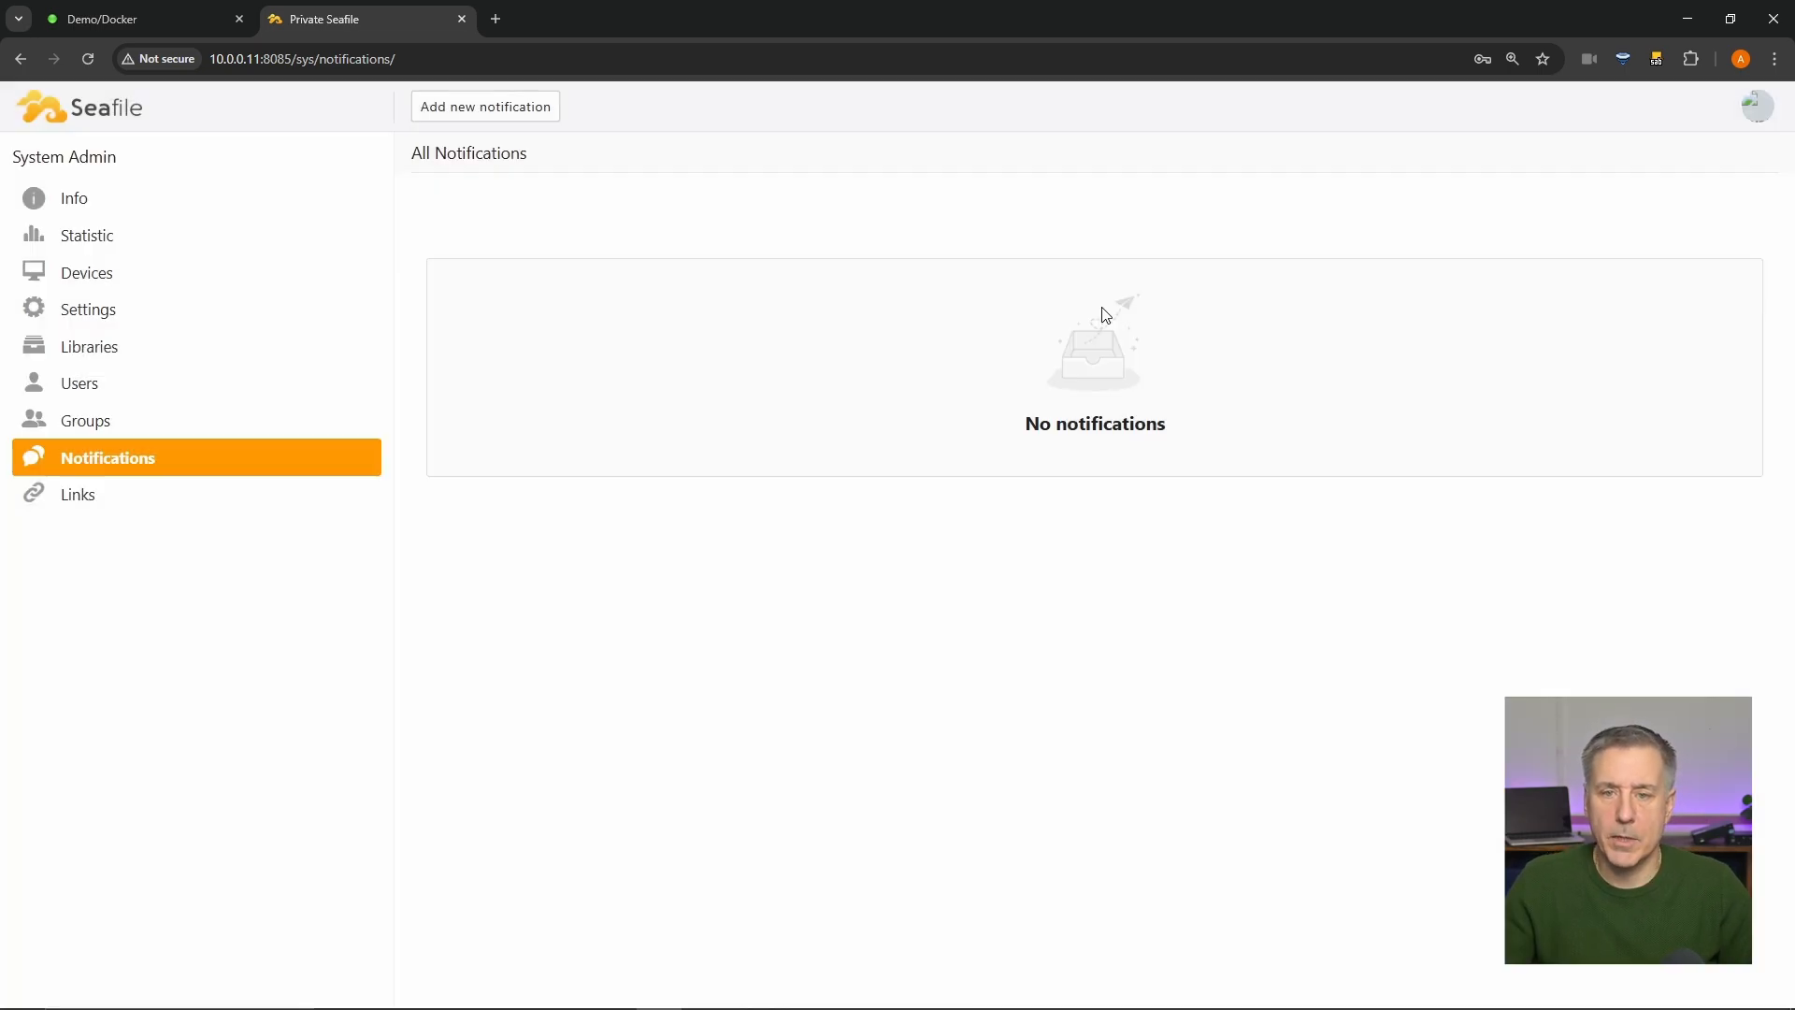
click(93, 504)
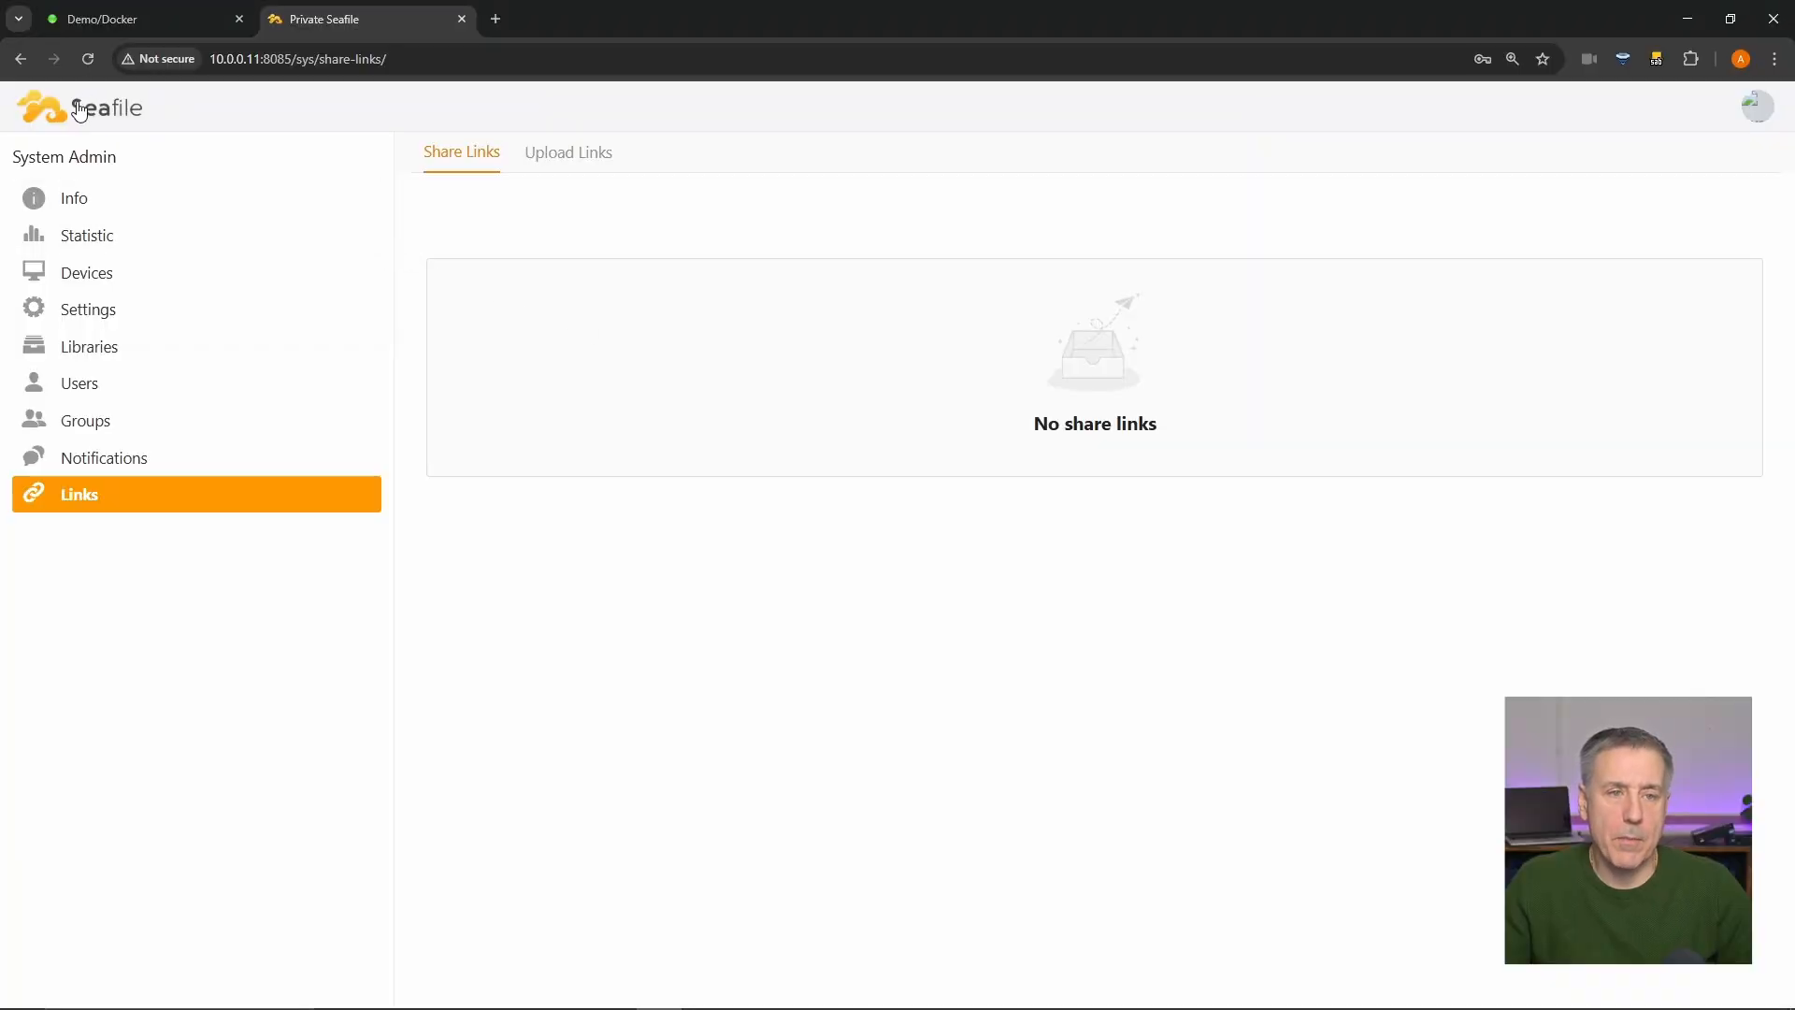
click(76, 110)
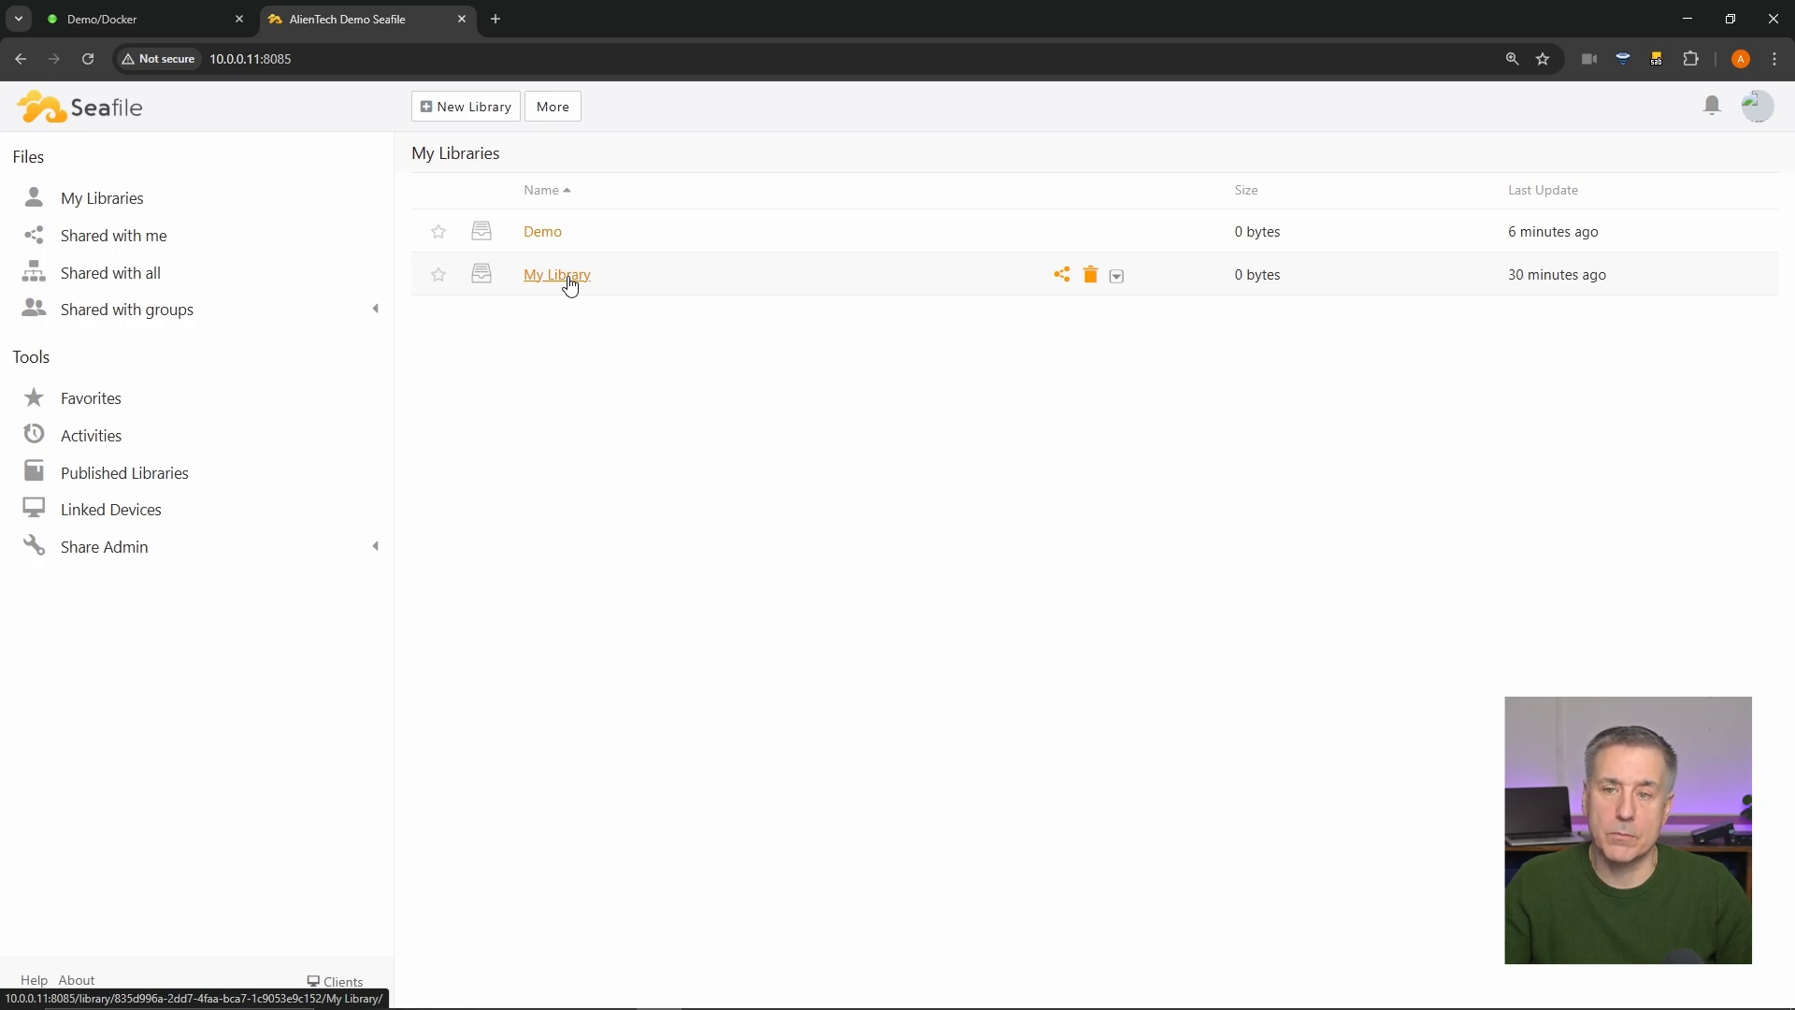
- Add a new Word document Demo.docx to My Library, then view the right-click New menu
click(561, 281)
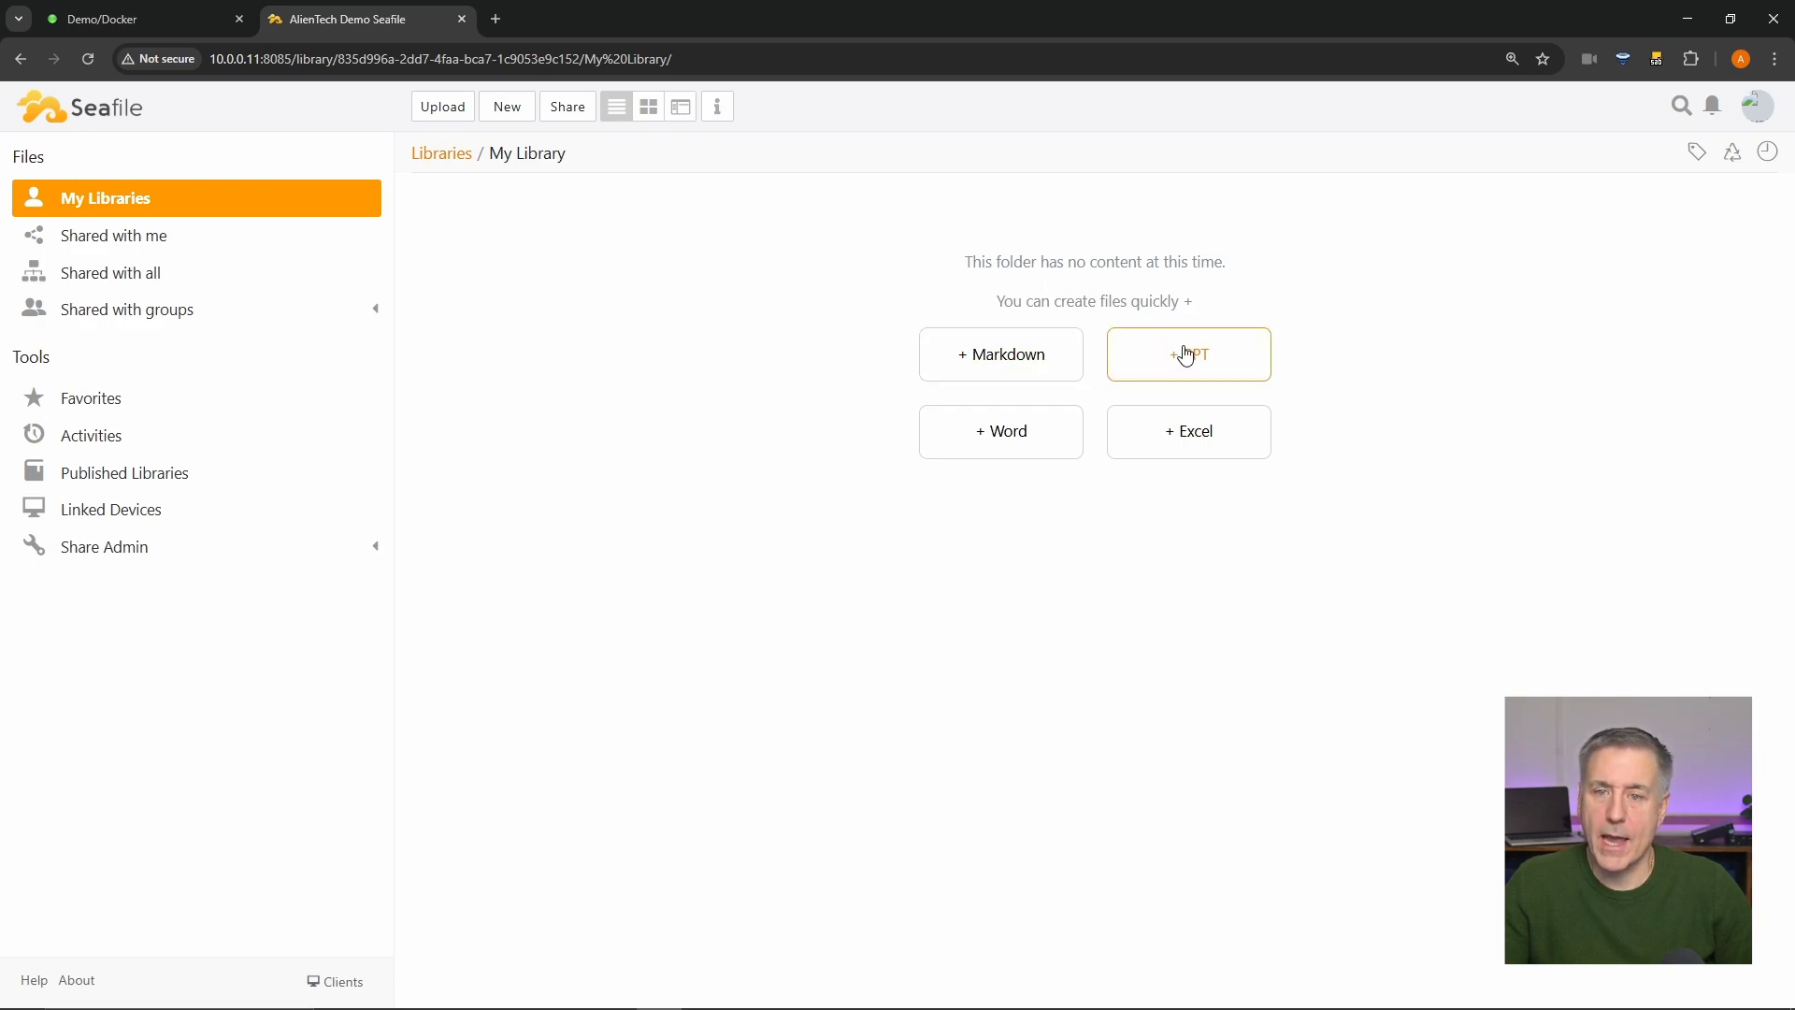
click(1037, 439)
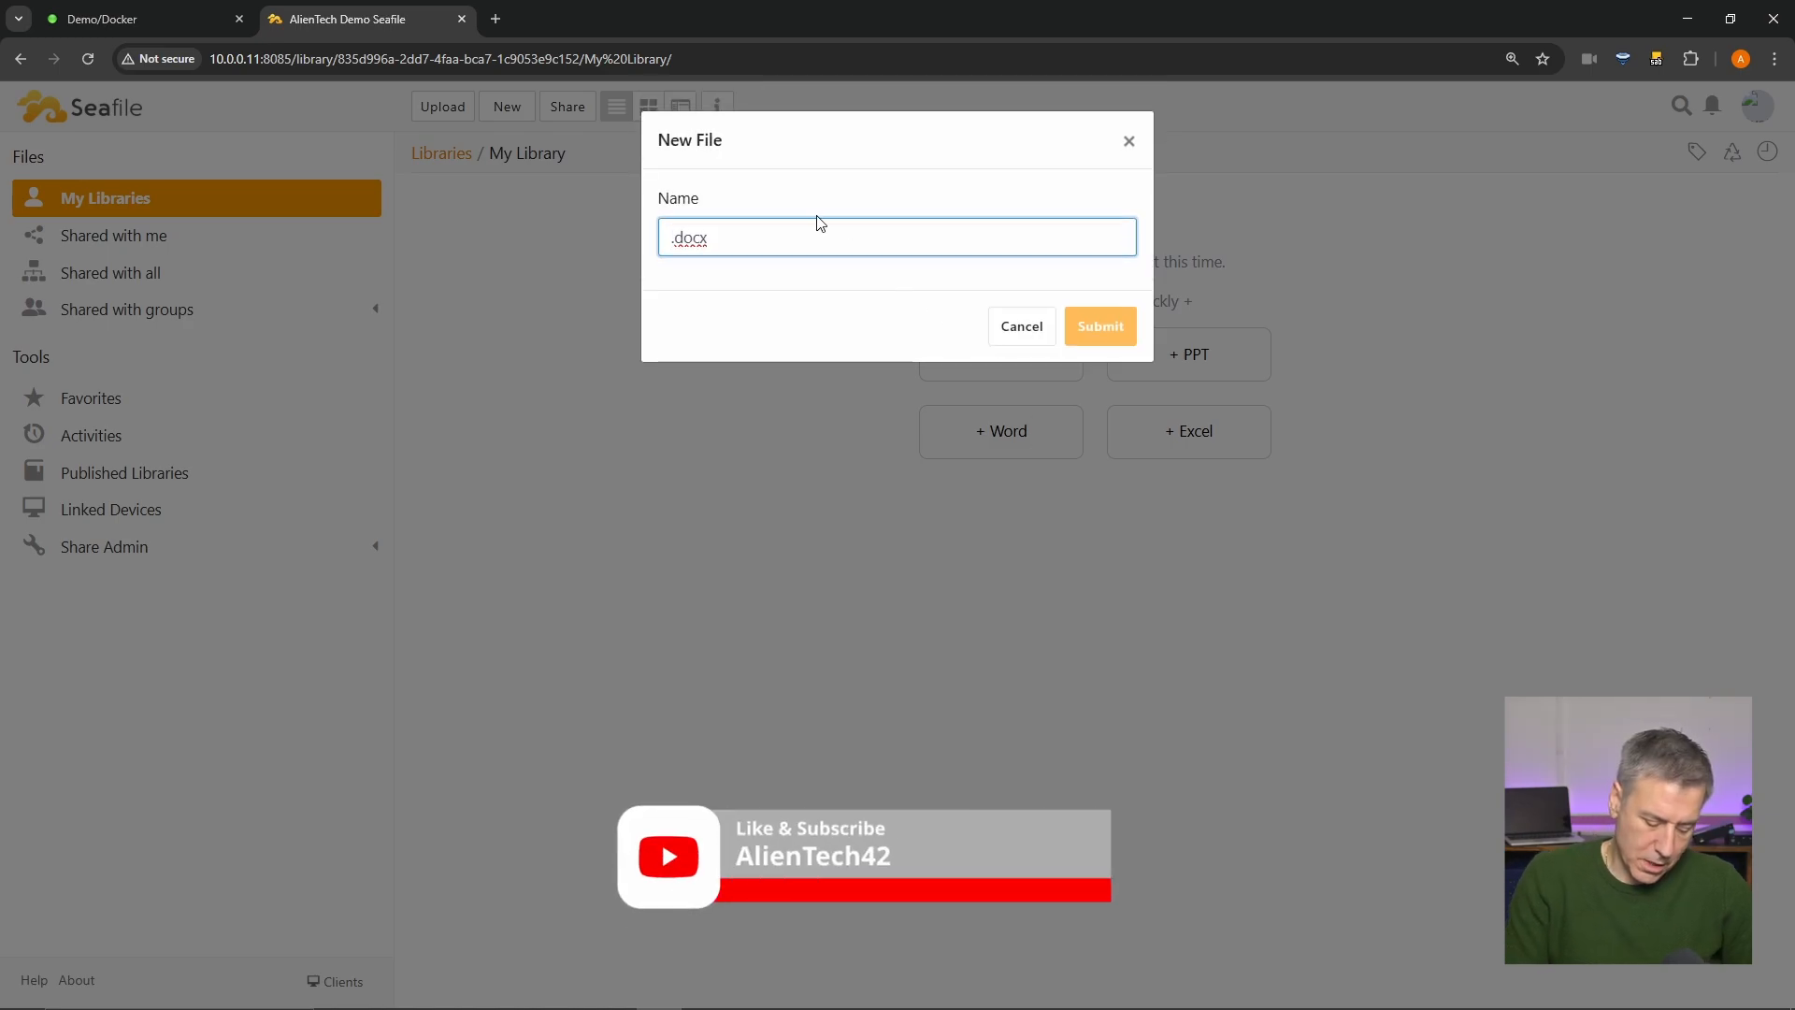
text(Demo)
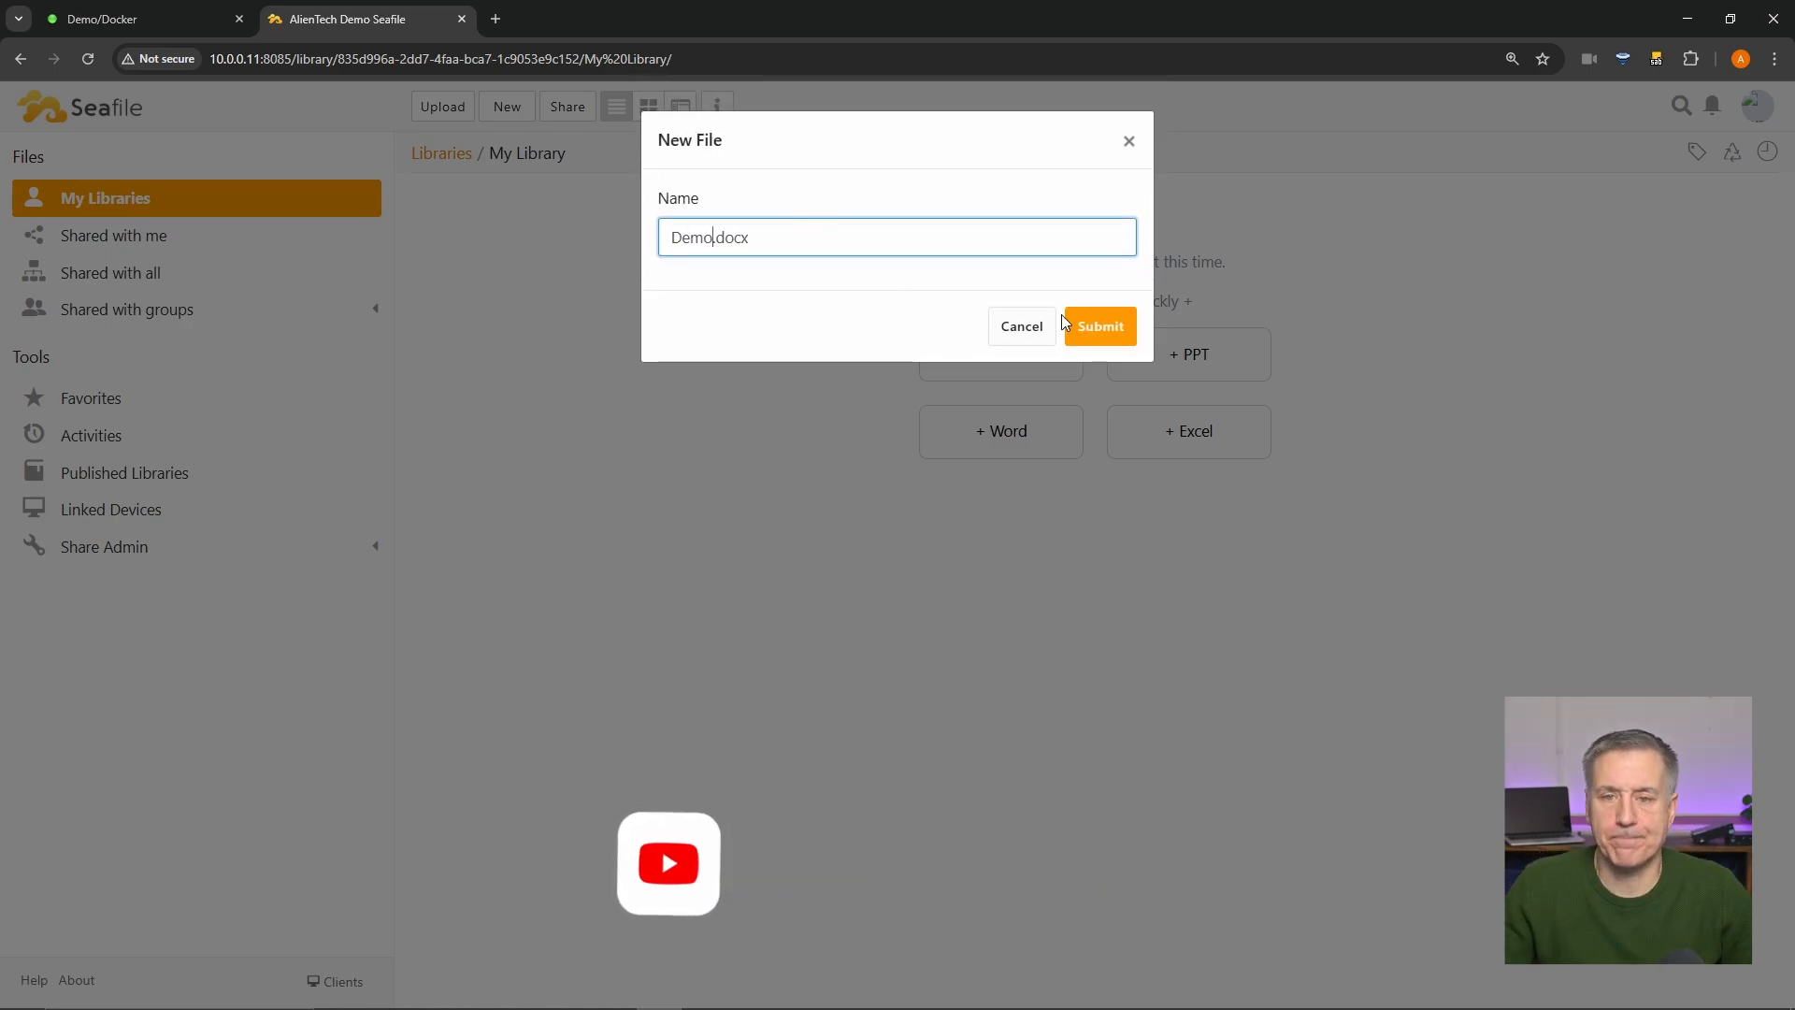
click(1090, 329)
right_click(595, 309)
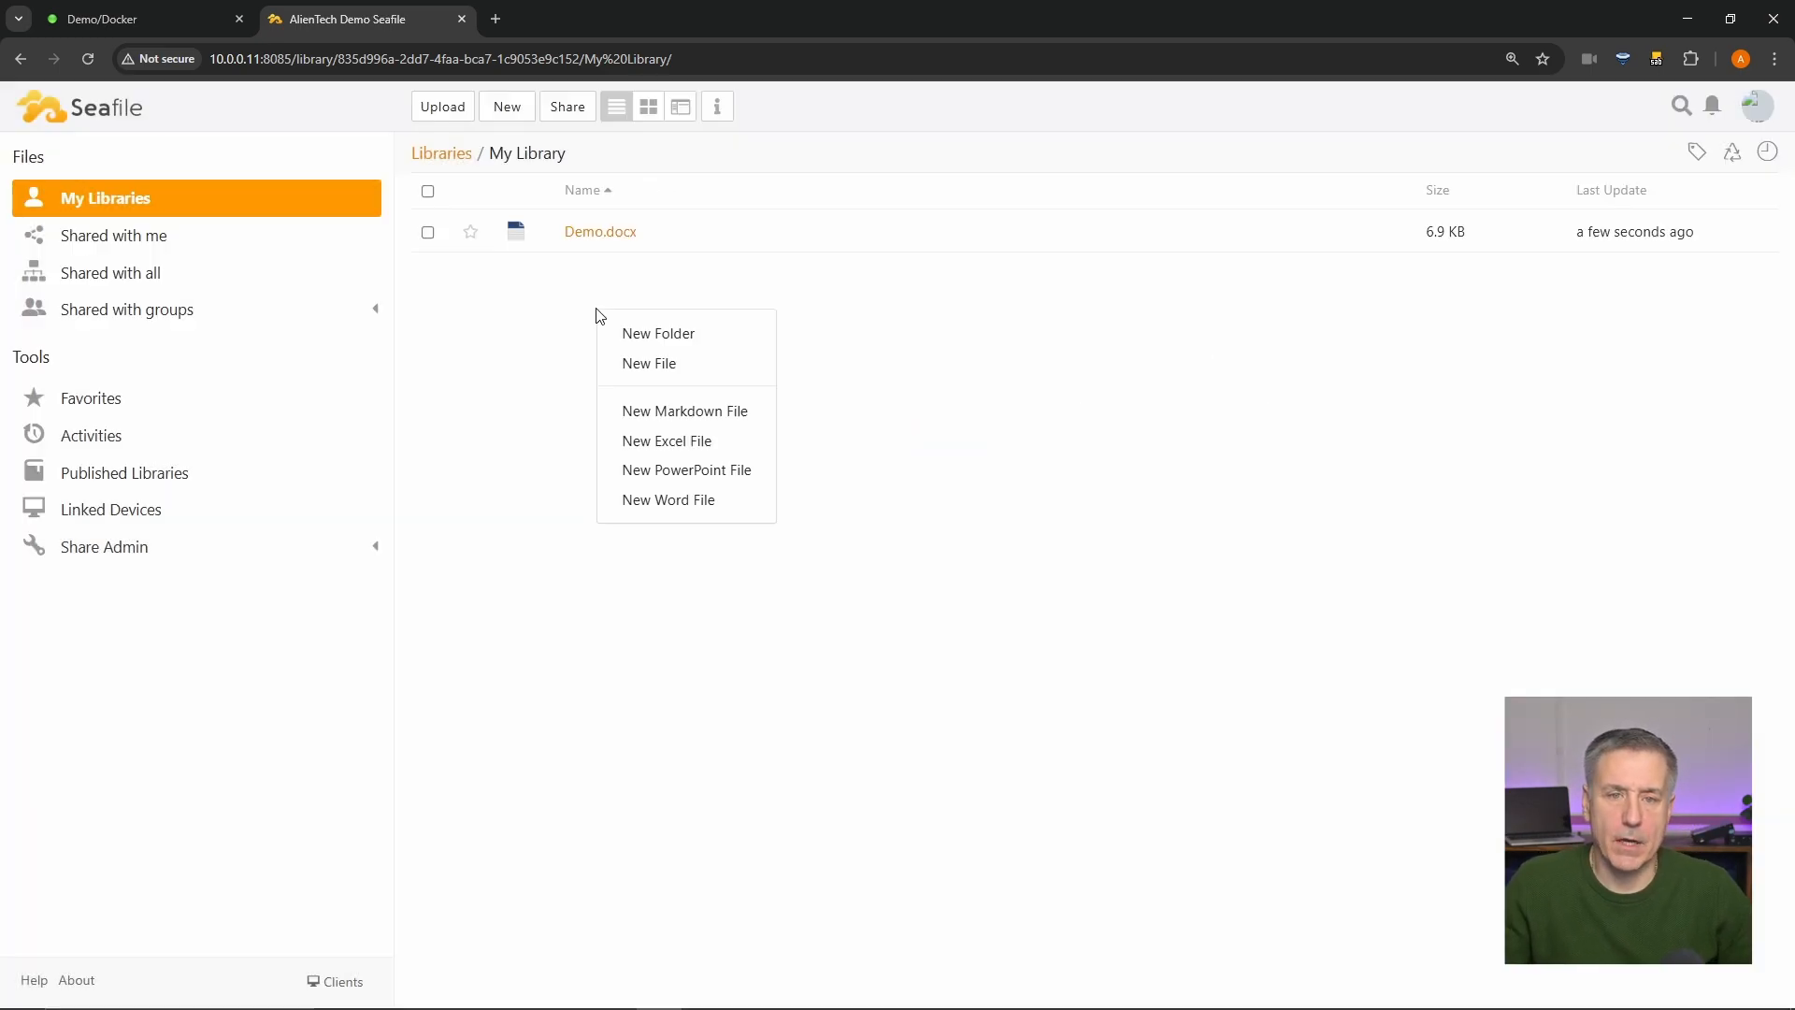
click(605, 289)
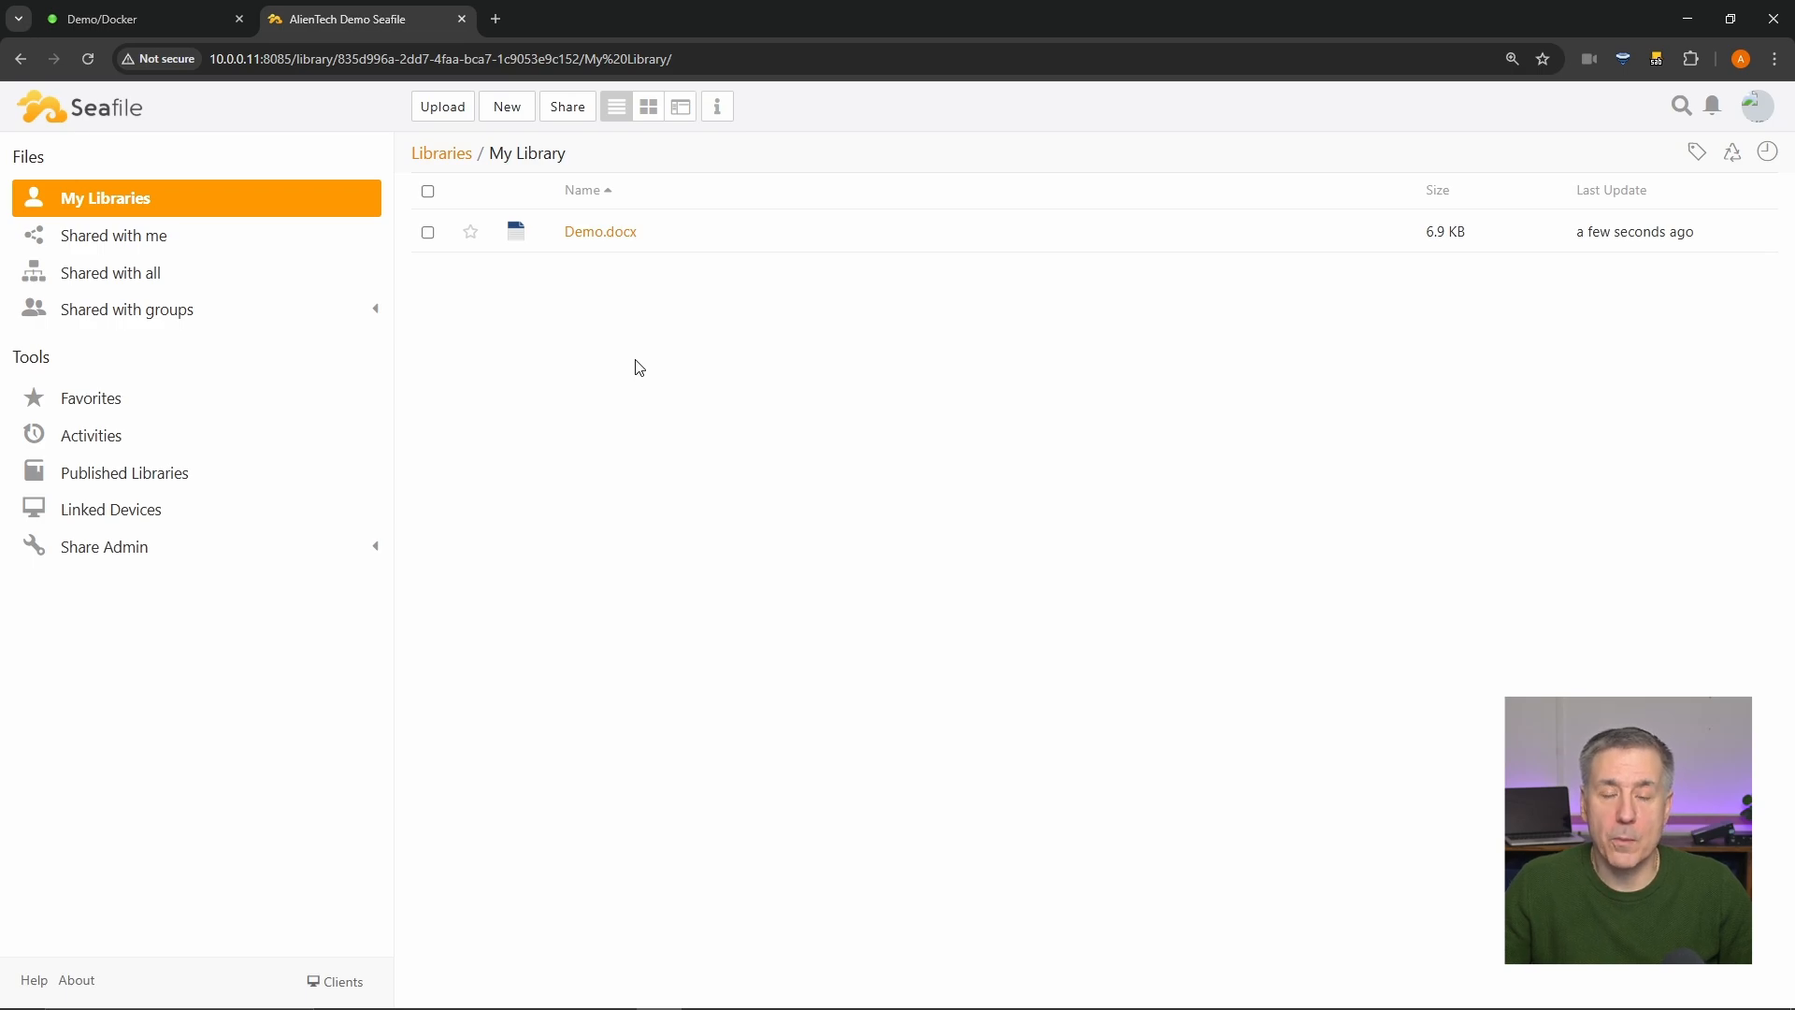
right_click(580, 350)
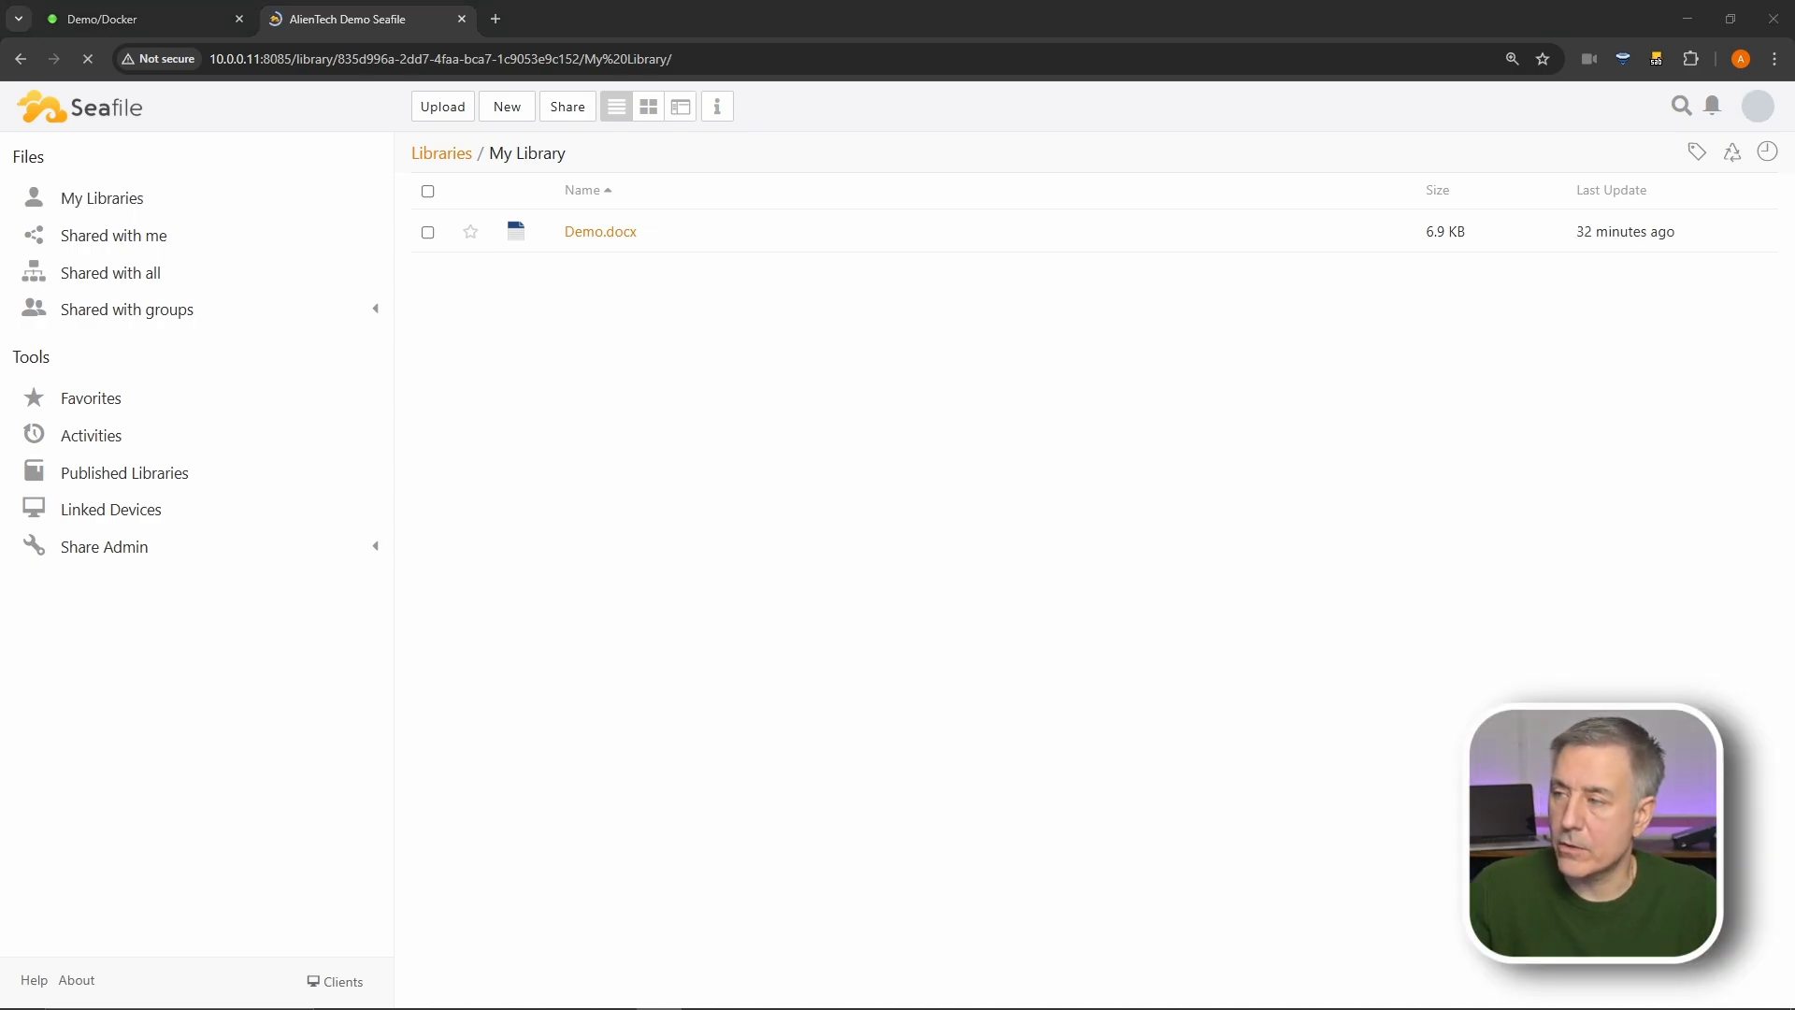
- Drag the Test folder into My Library and check its contents
drag(1794, 247, 677, 384)
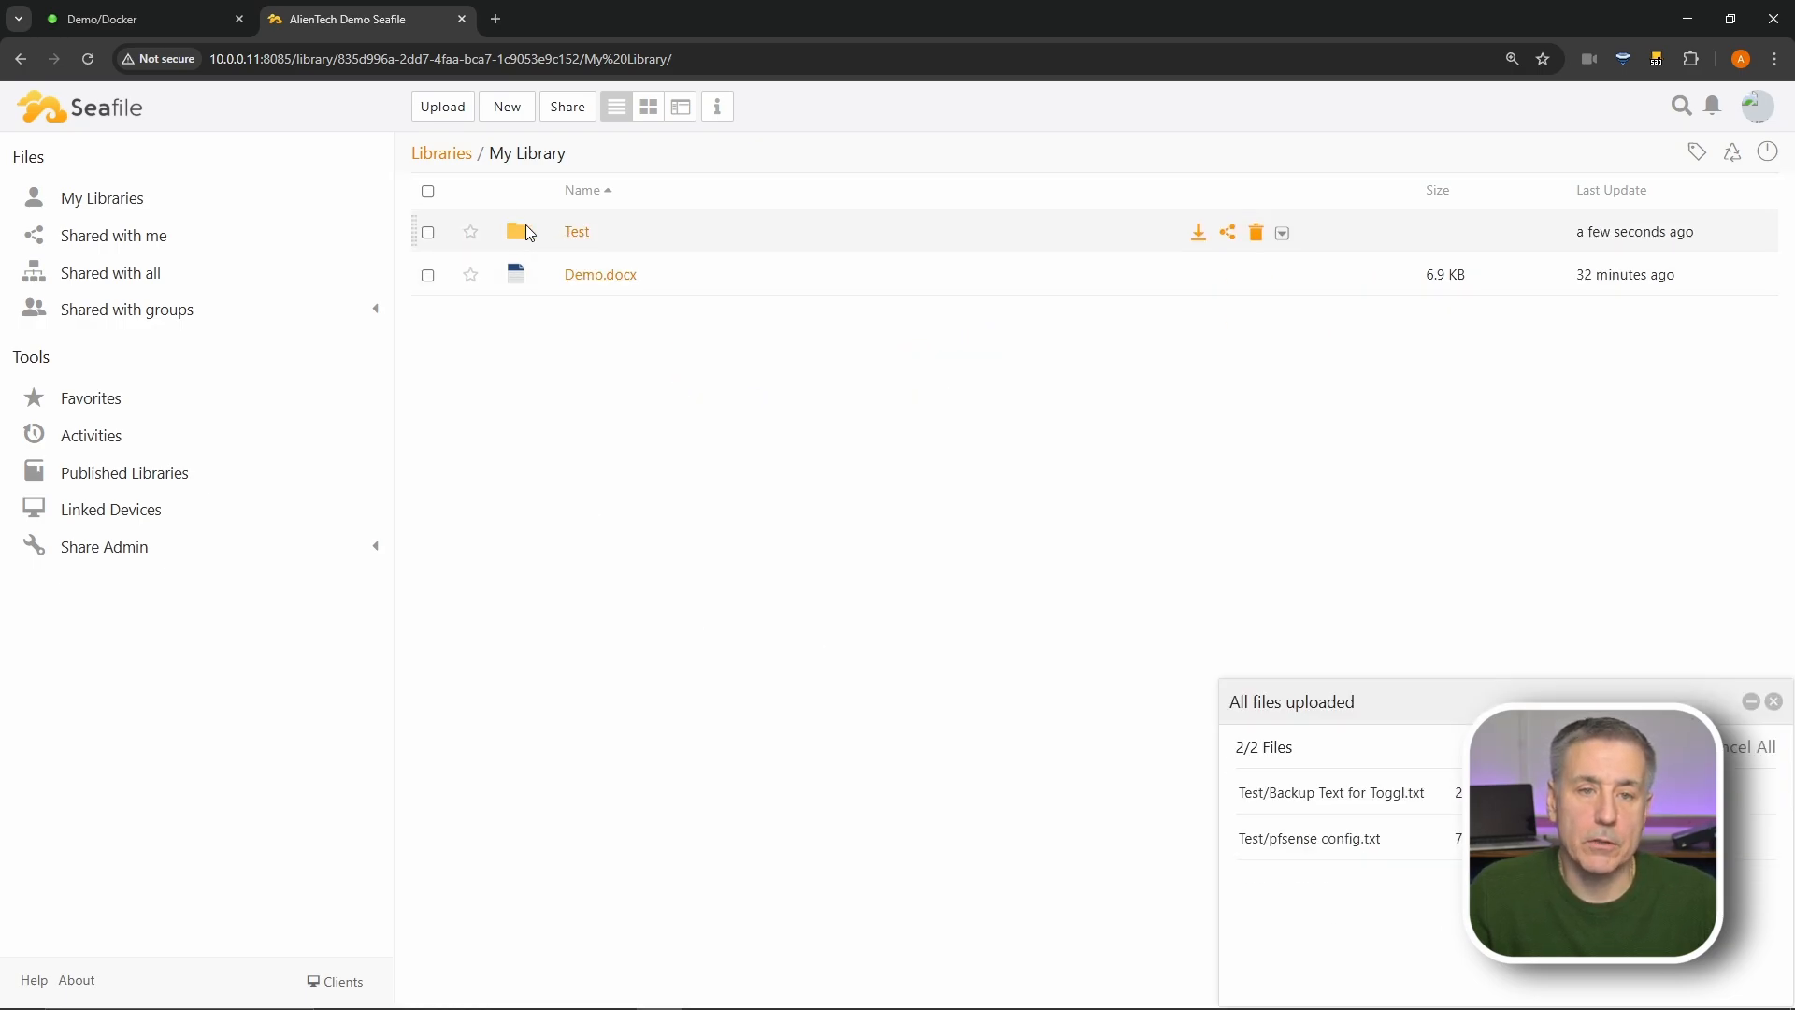
click(575, 233)
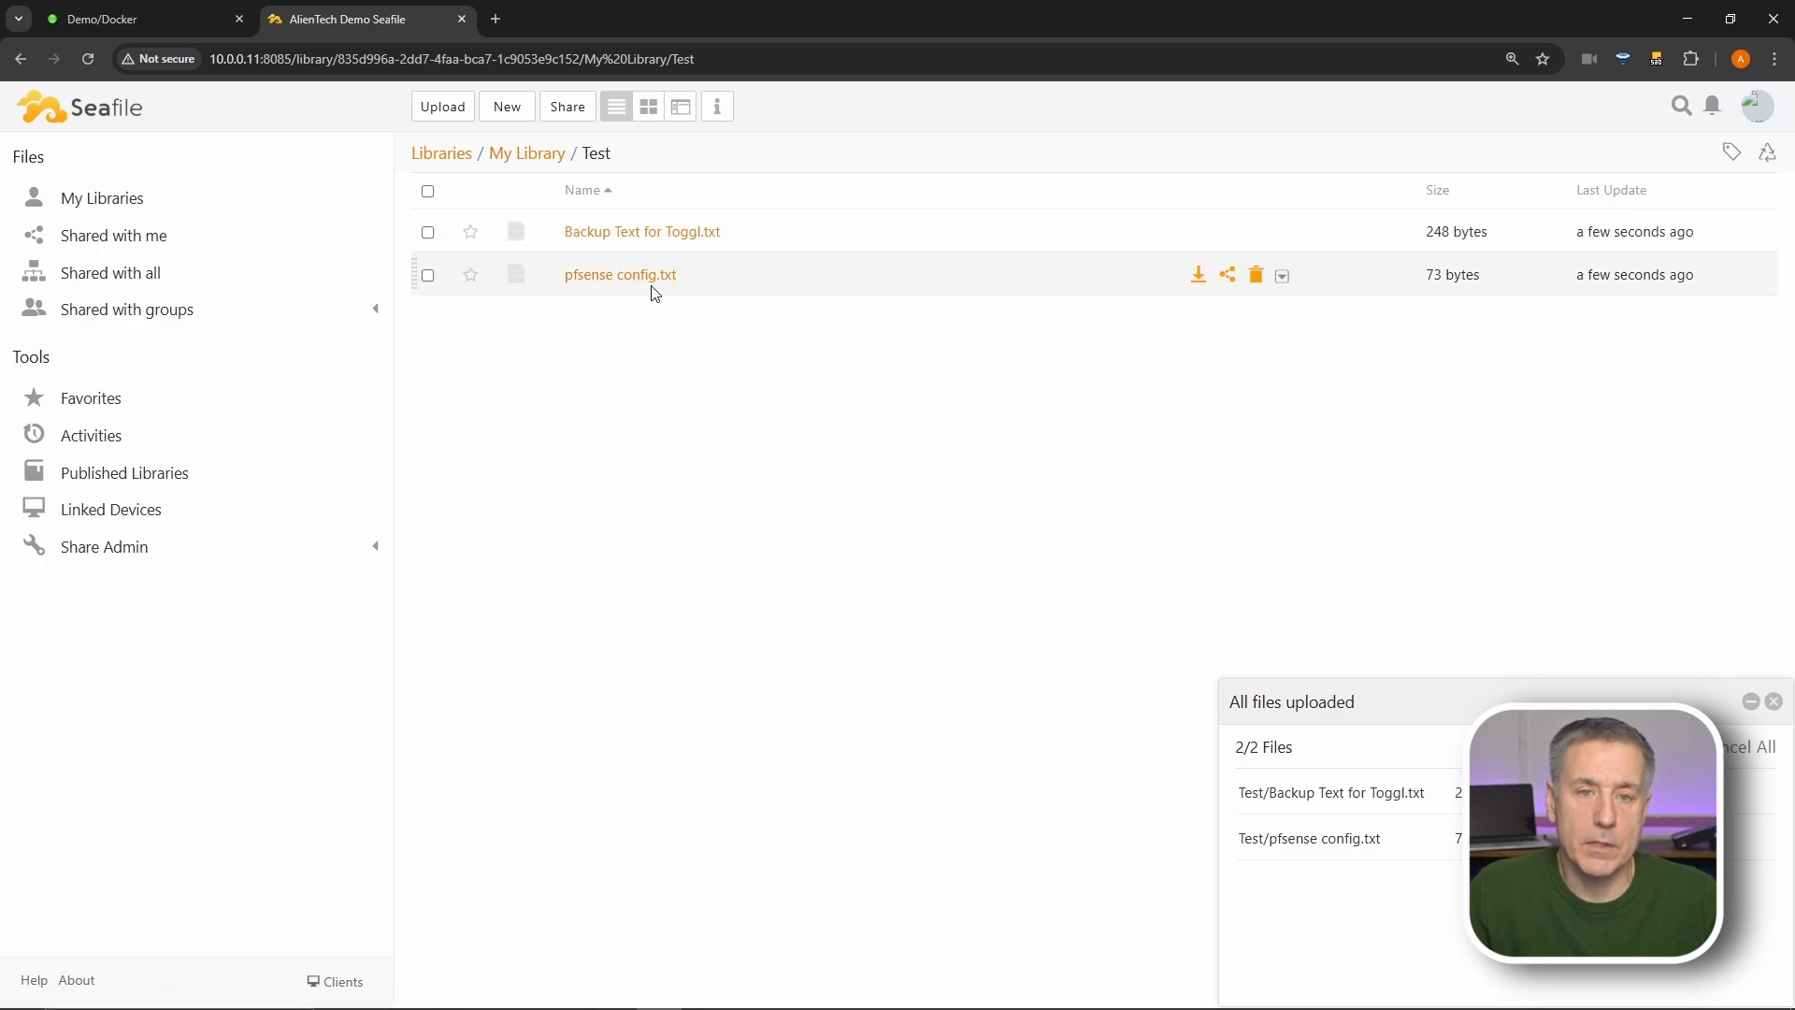
click(520, 159)
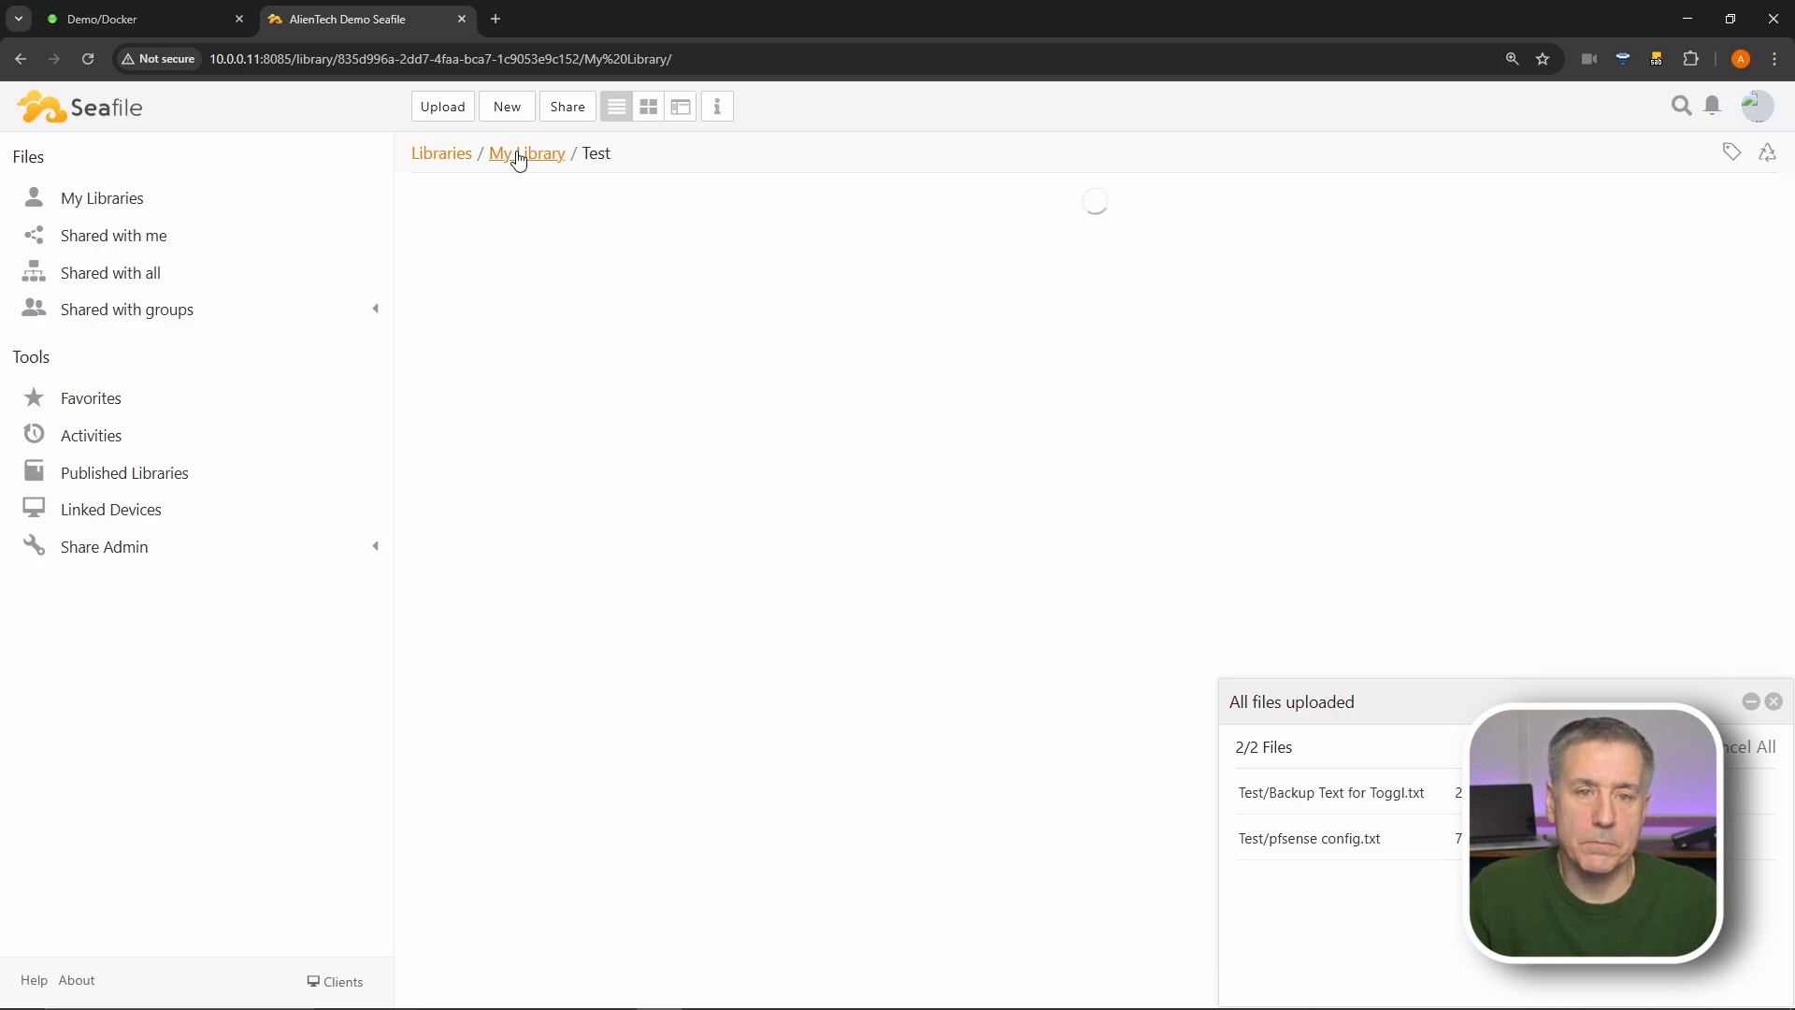
- Upload pfsense config.txt, then star it and the Test folder as favourites
click(432, 110)
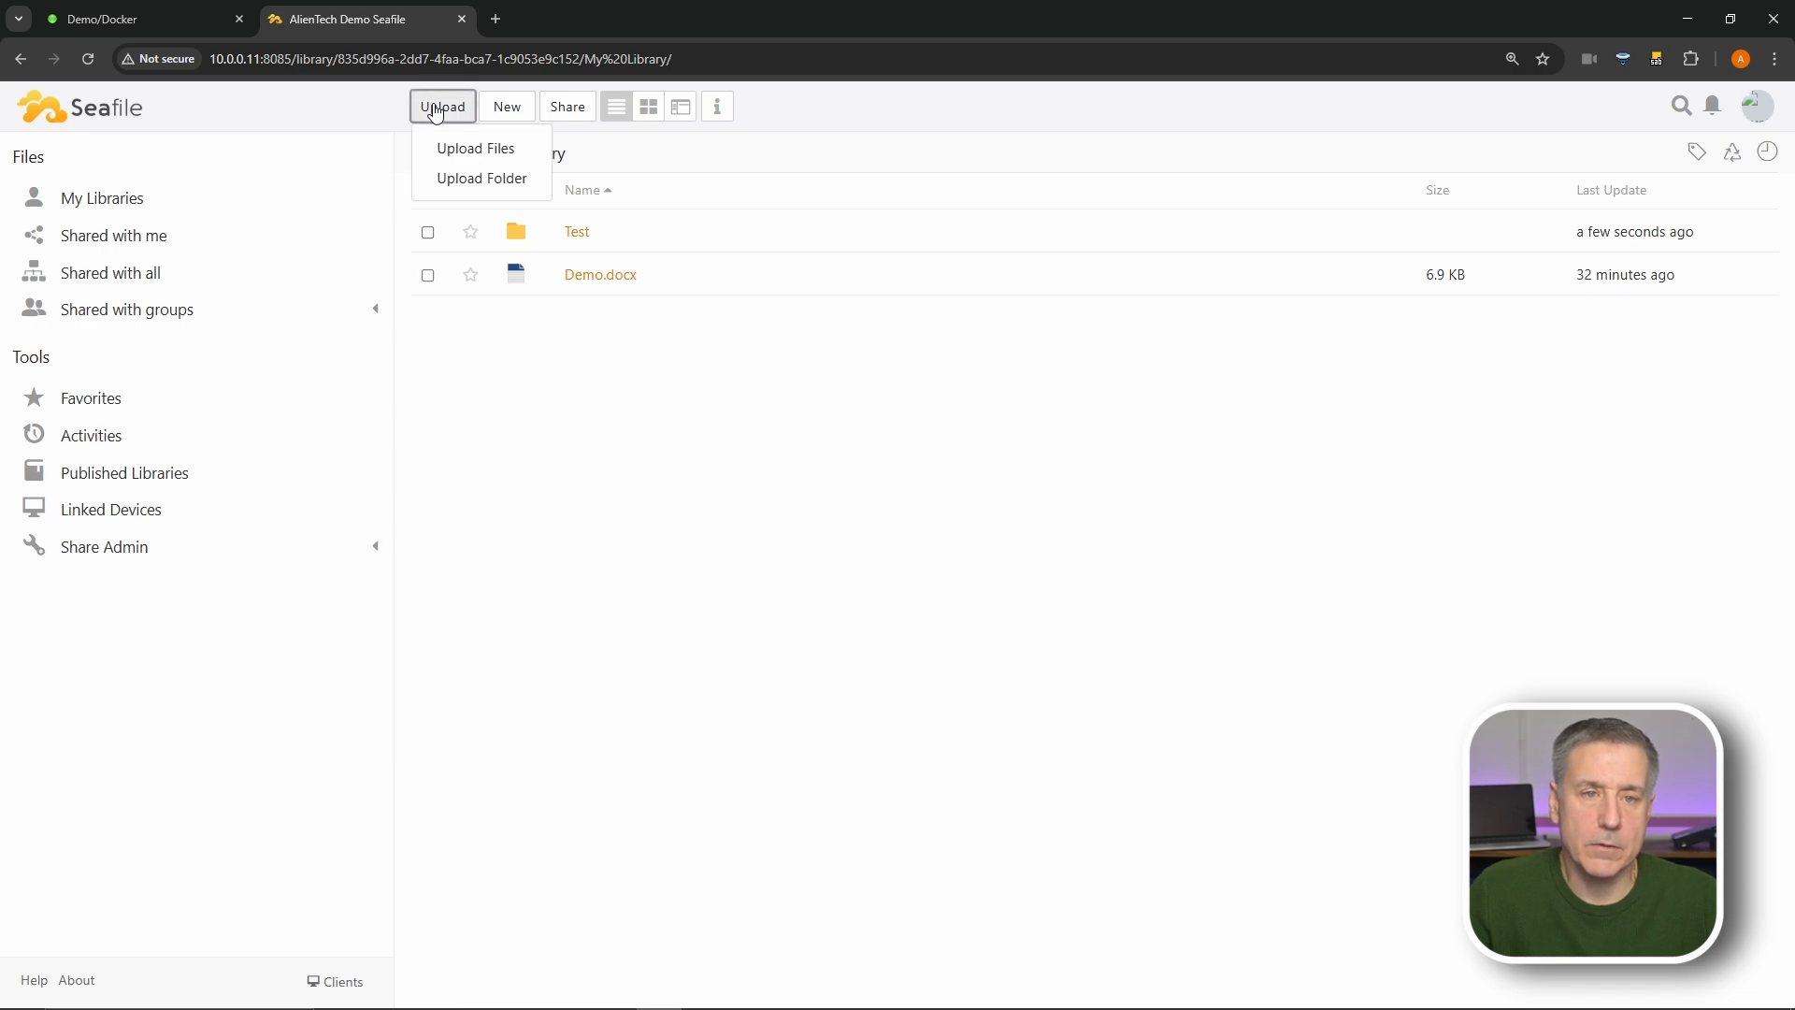
click(464, 147)
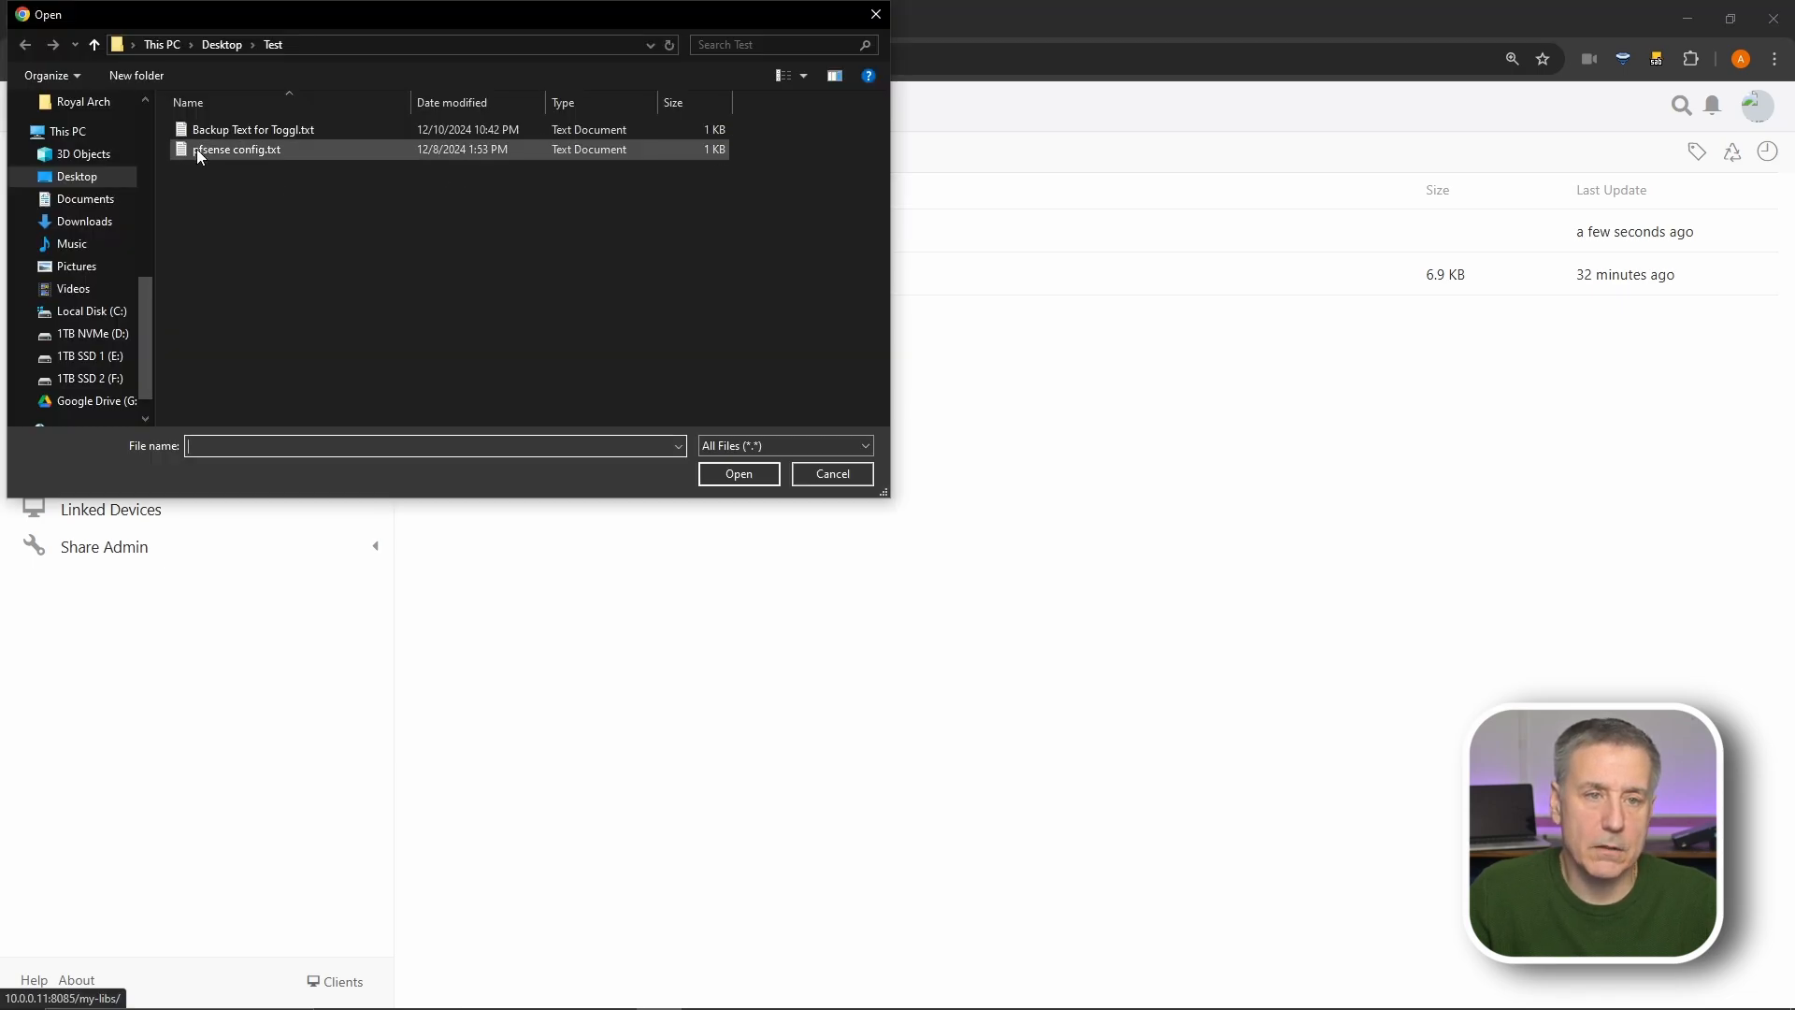
click(198, 149)
click(715, 476)
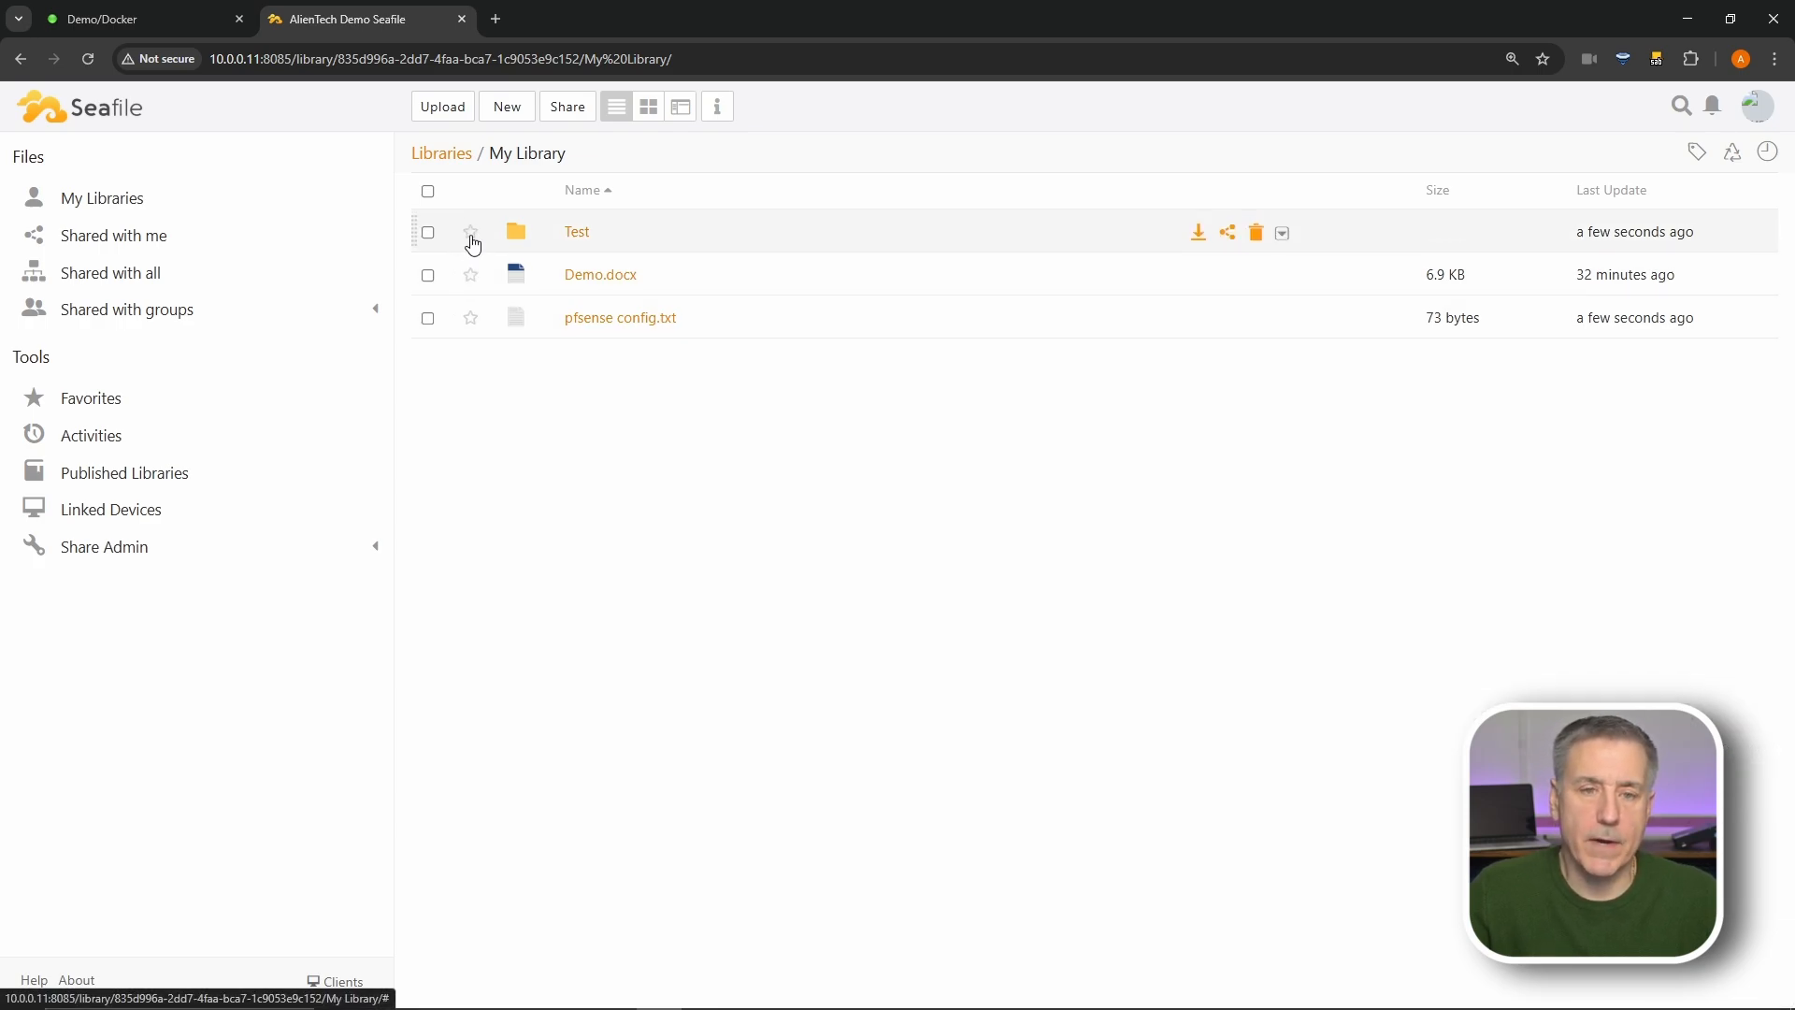
click(472, 234)
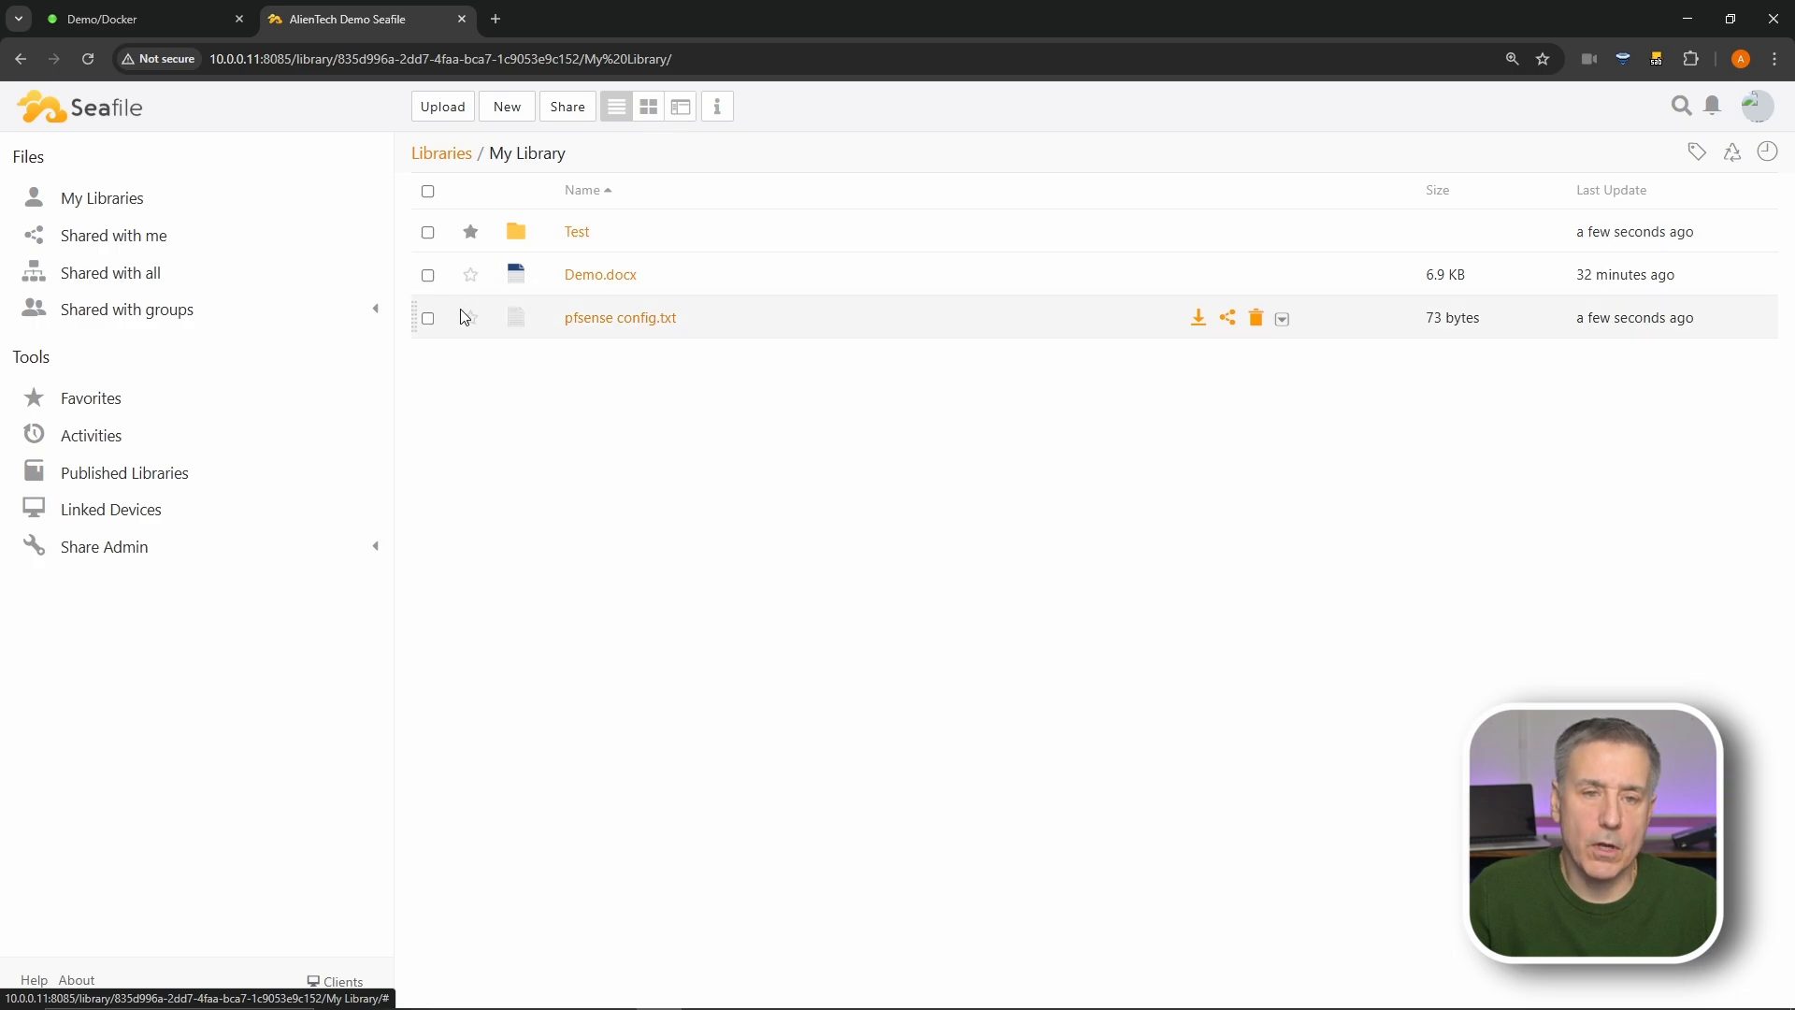
click(470, 319)
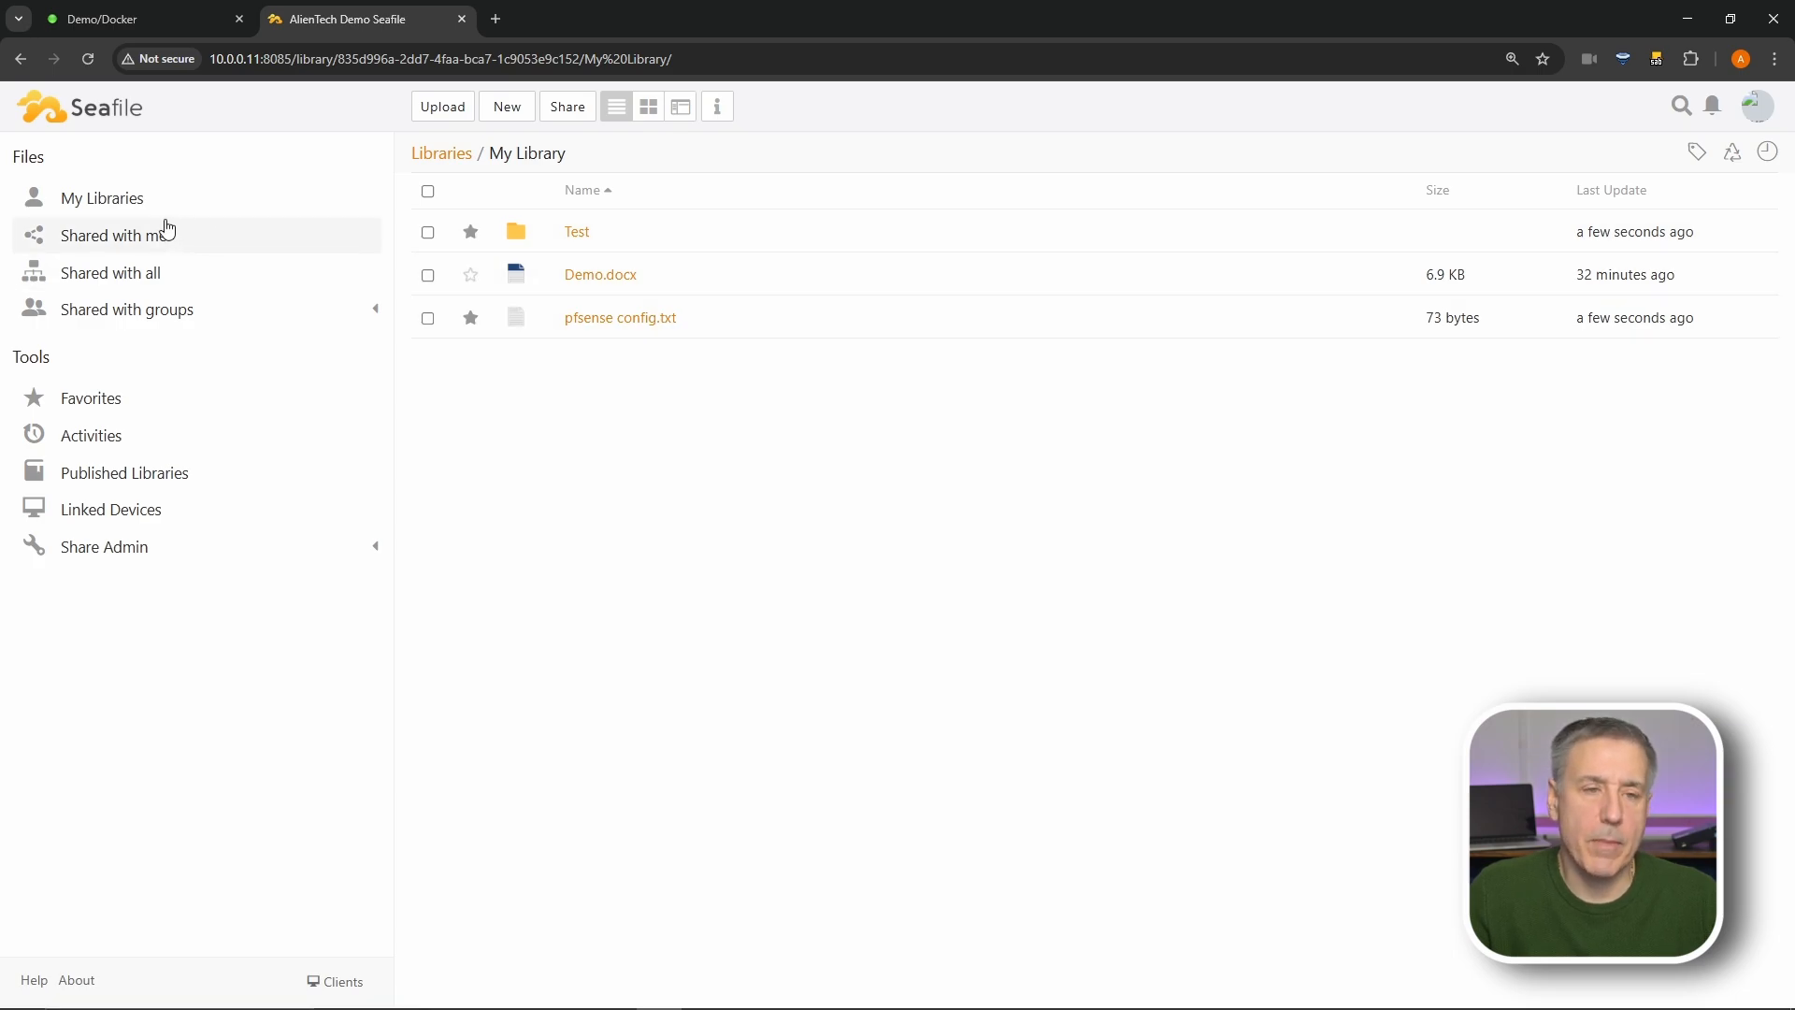
- Go back to My Libraries and start a new share link for My Library
click(117, 242)
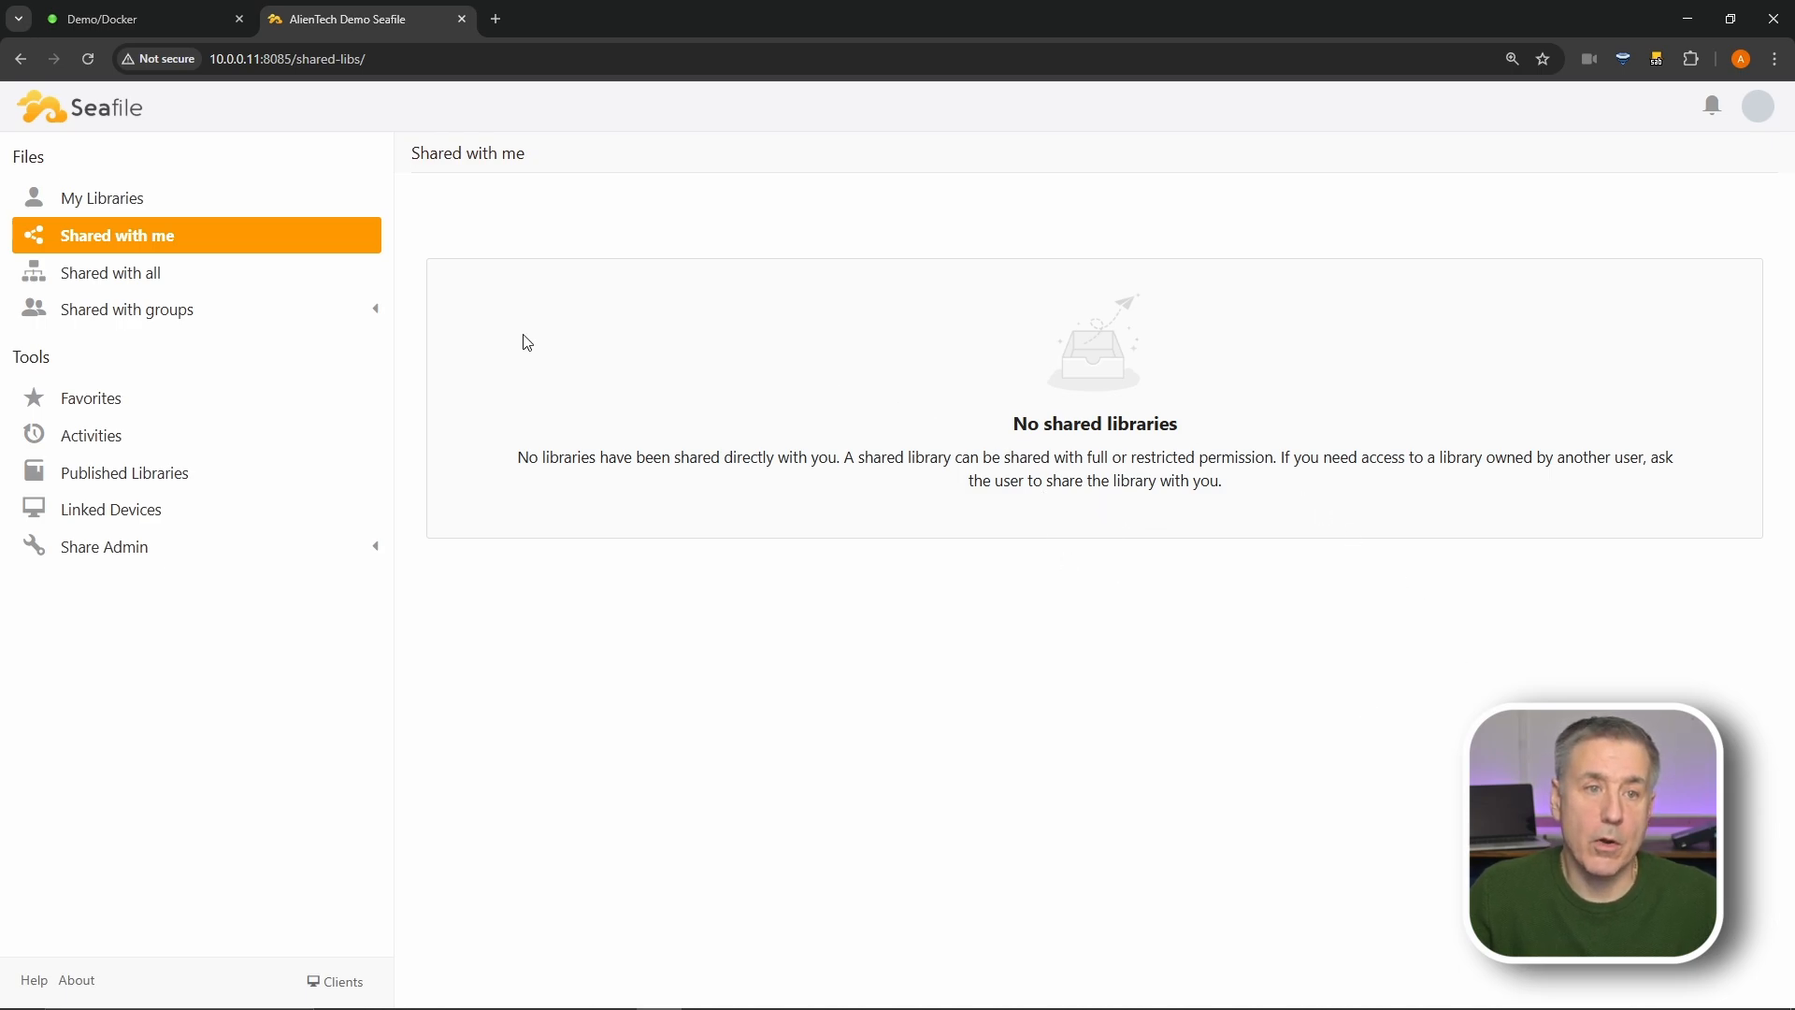
click(83, 199)
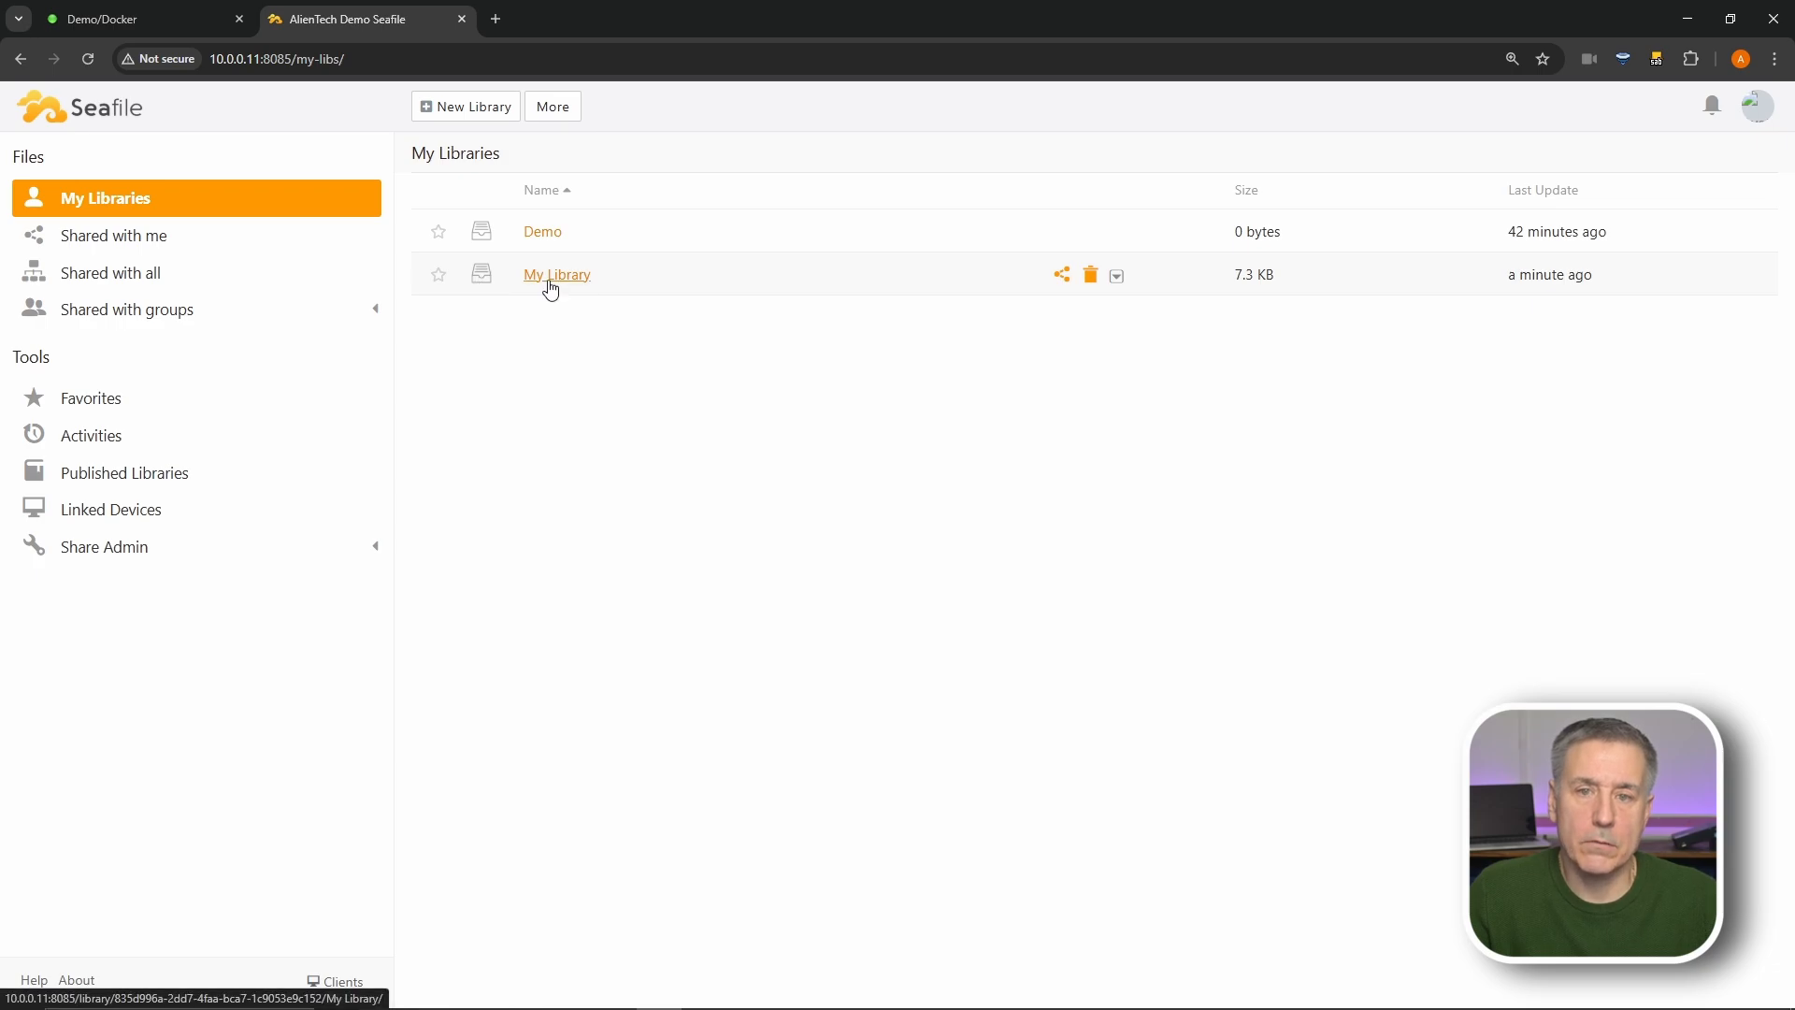
click(1062, 277)
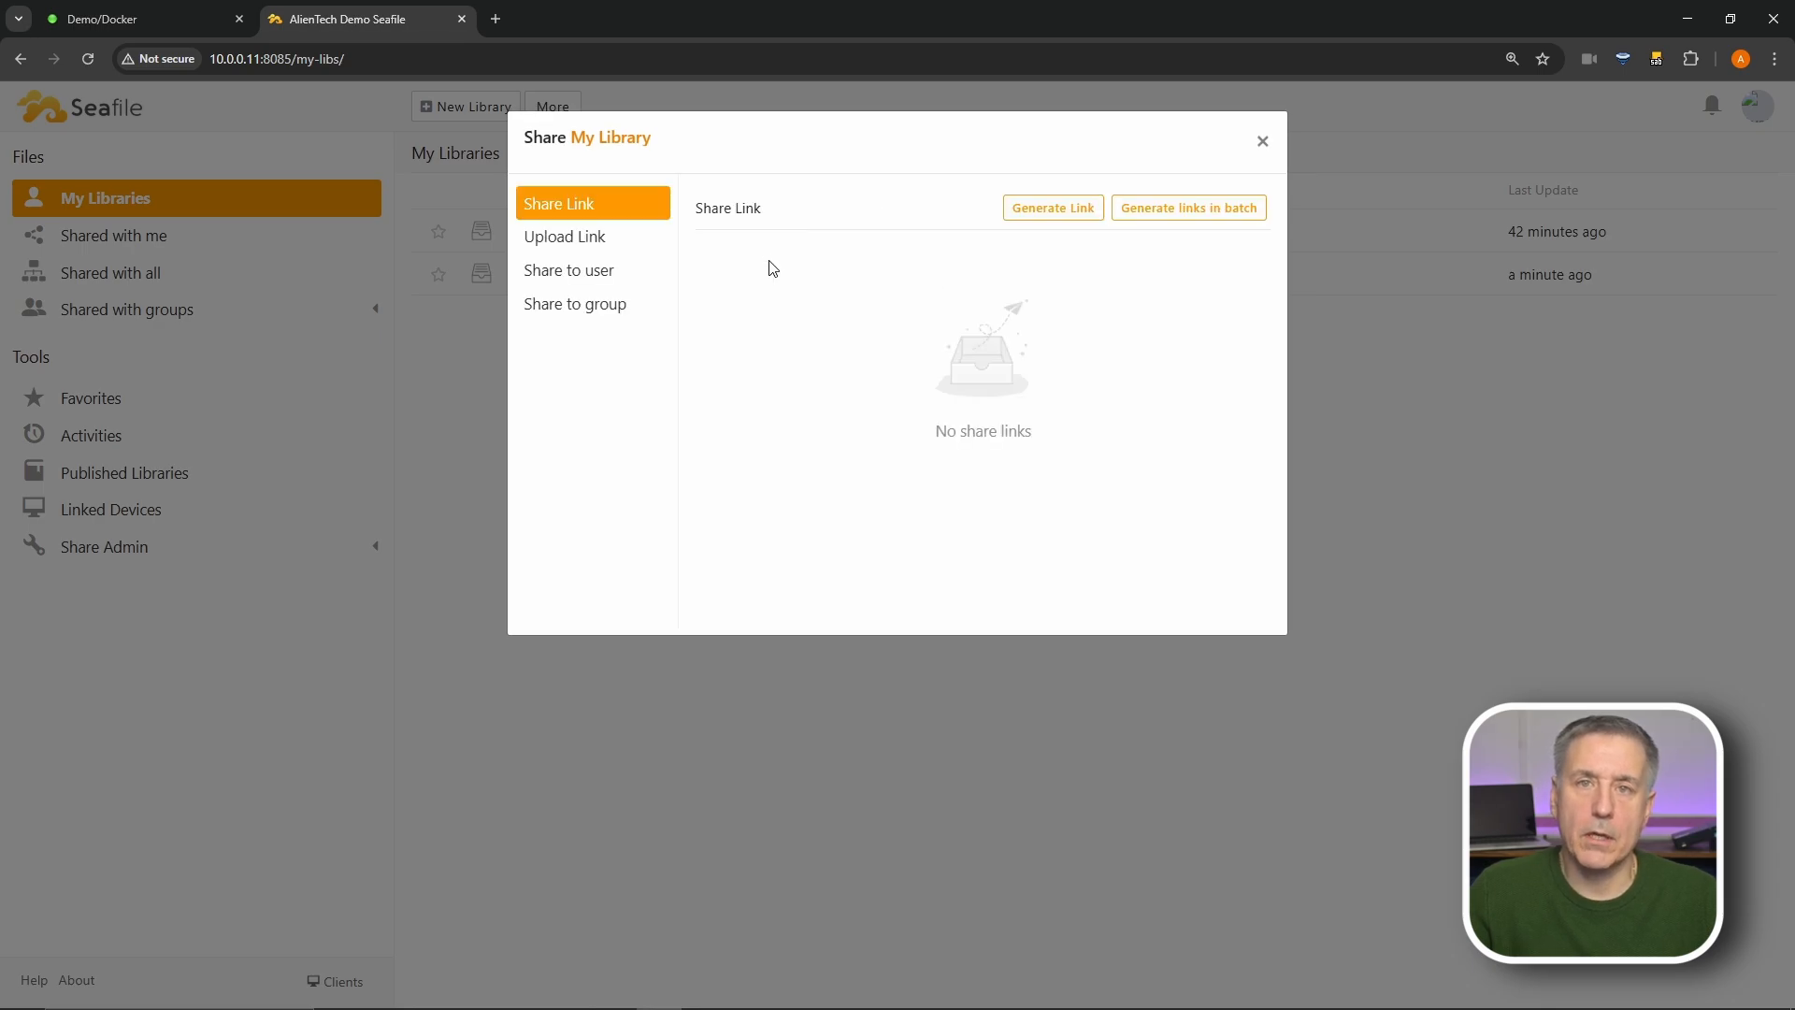
click(1062, 210)
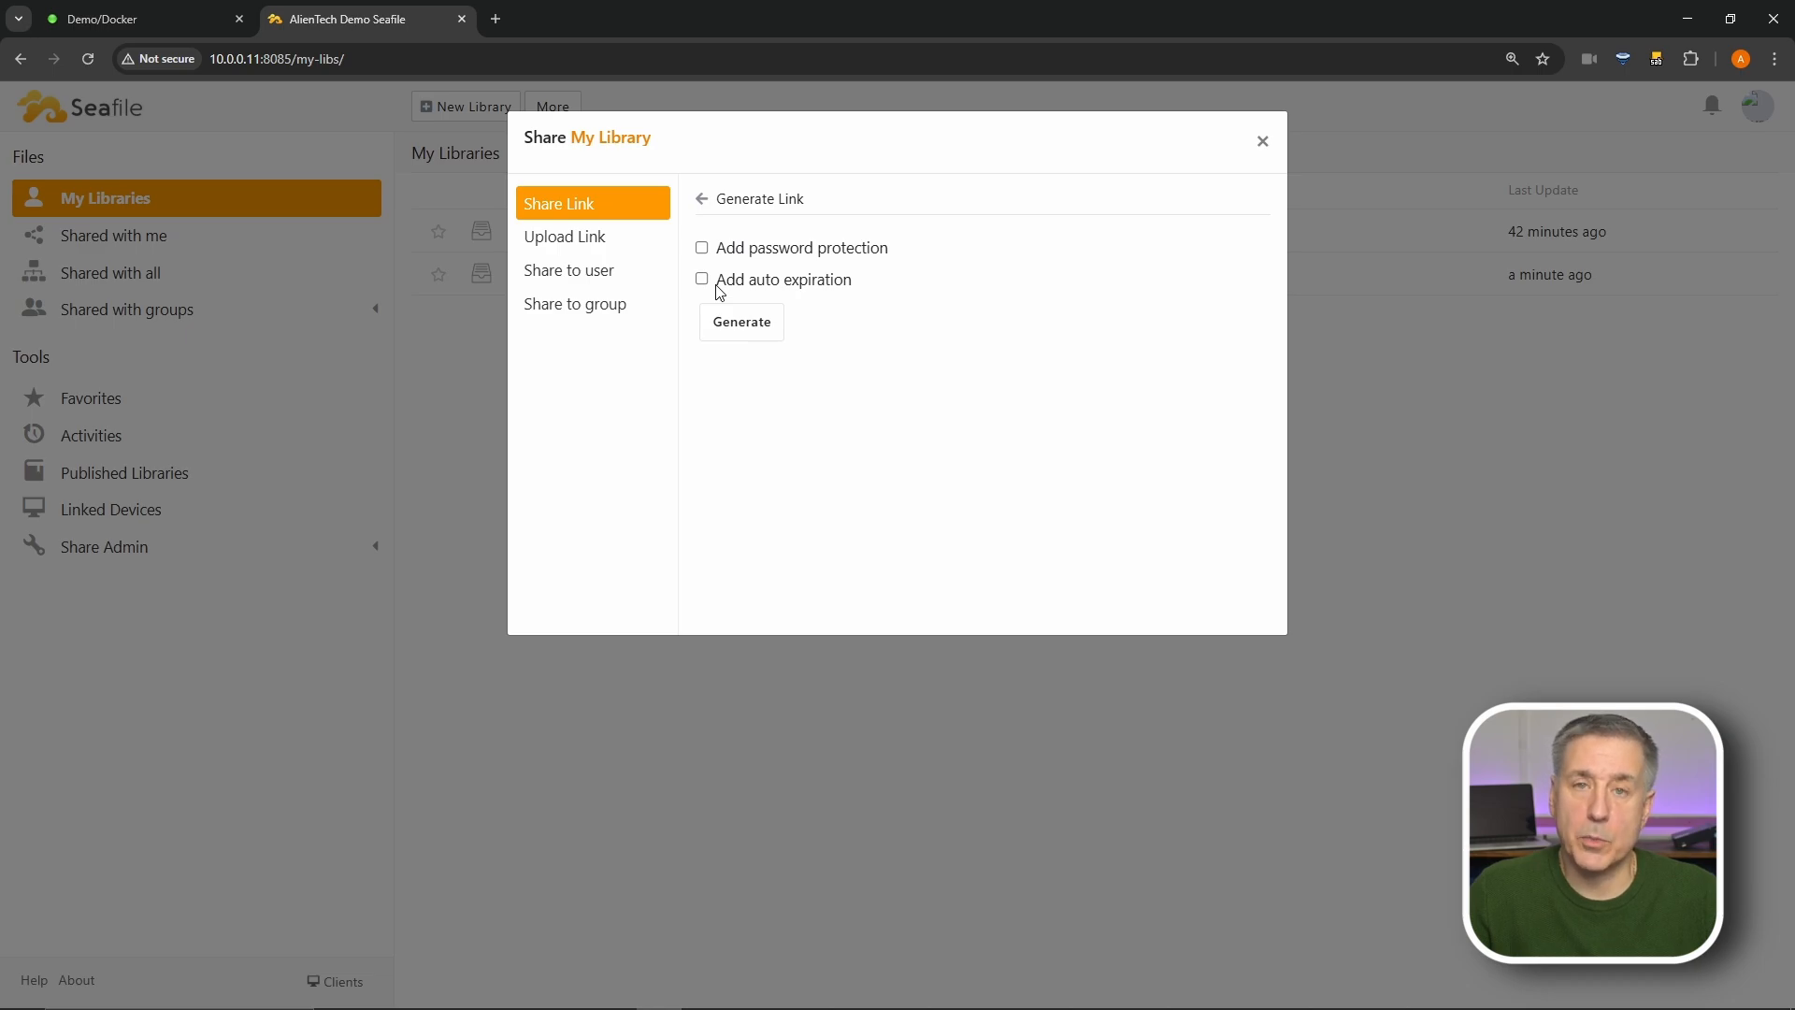
- Protect the share link with a password, entering it and its confirmation
click(702, 248)
click(776, 353)
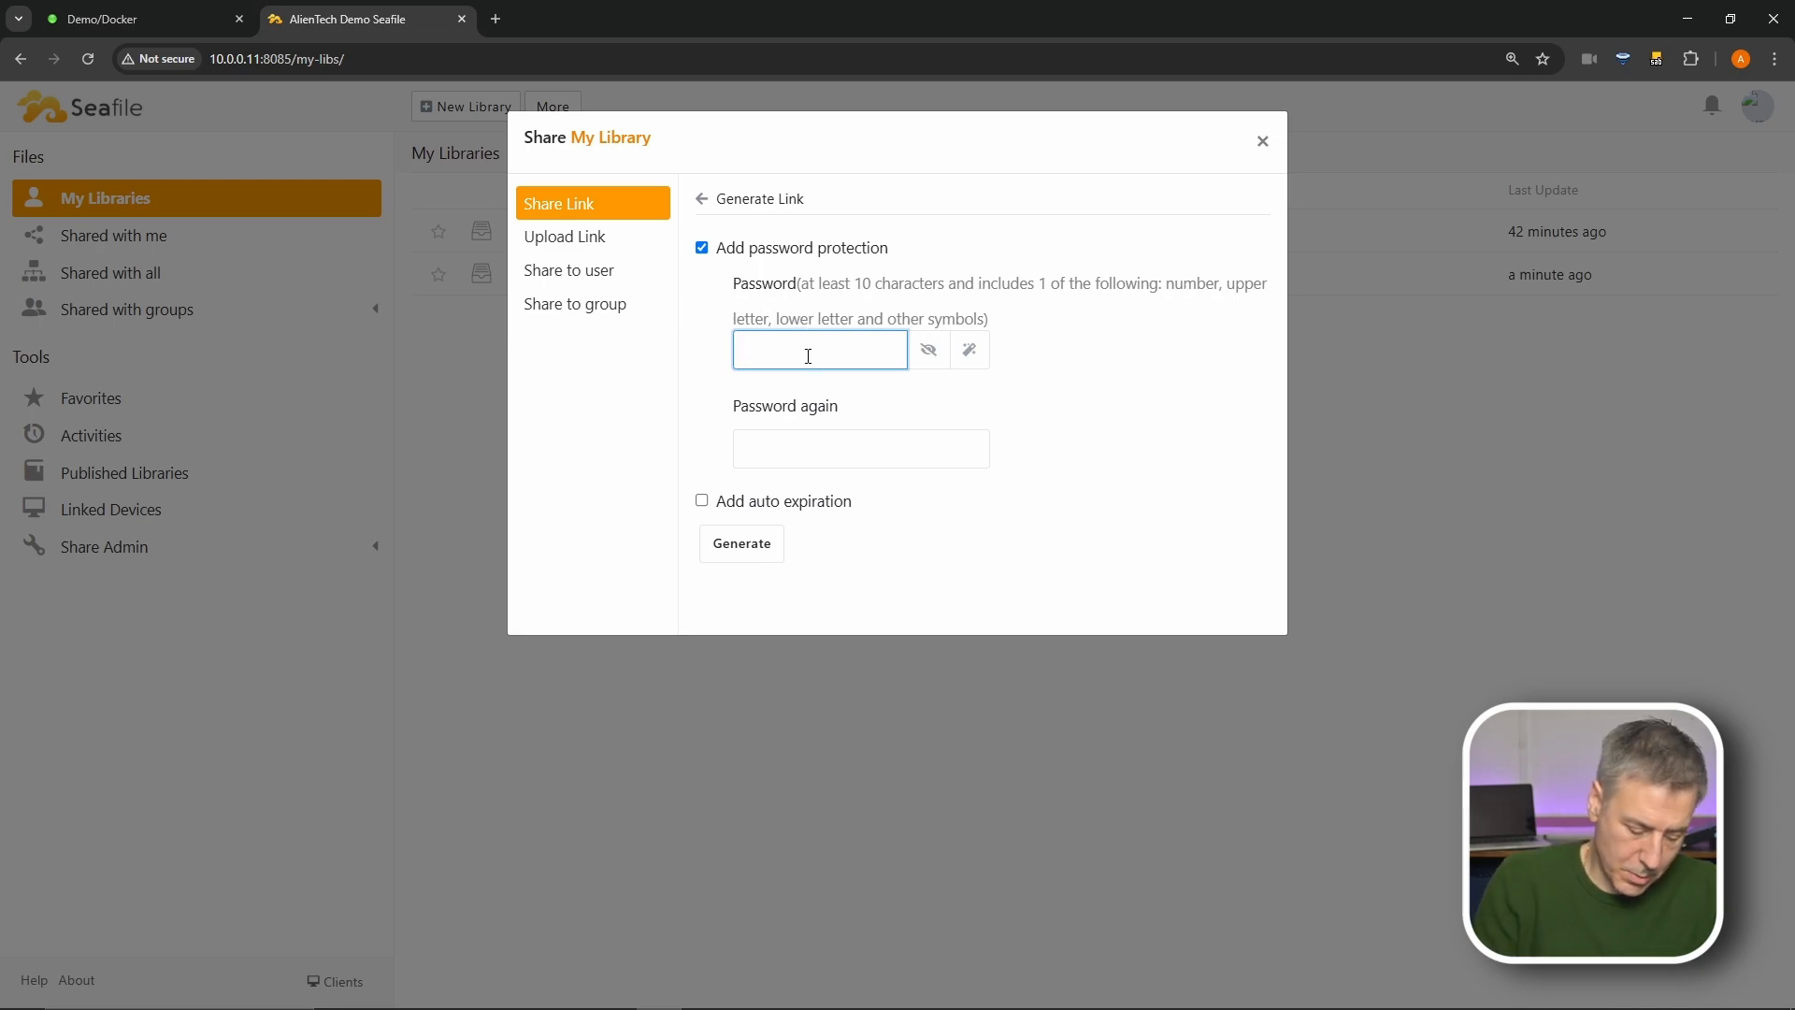
text(***)
text(*******)
key(Tab)
text(**********)
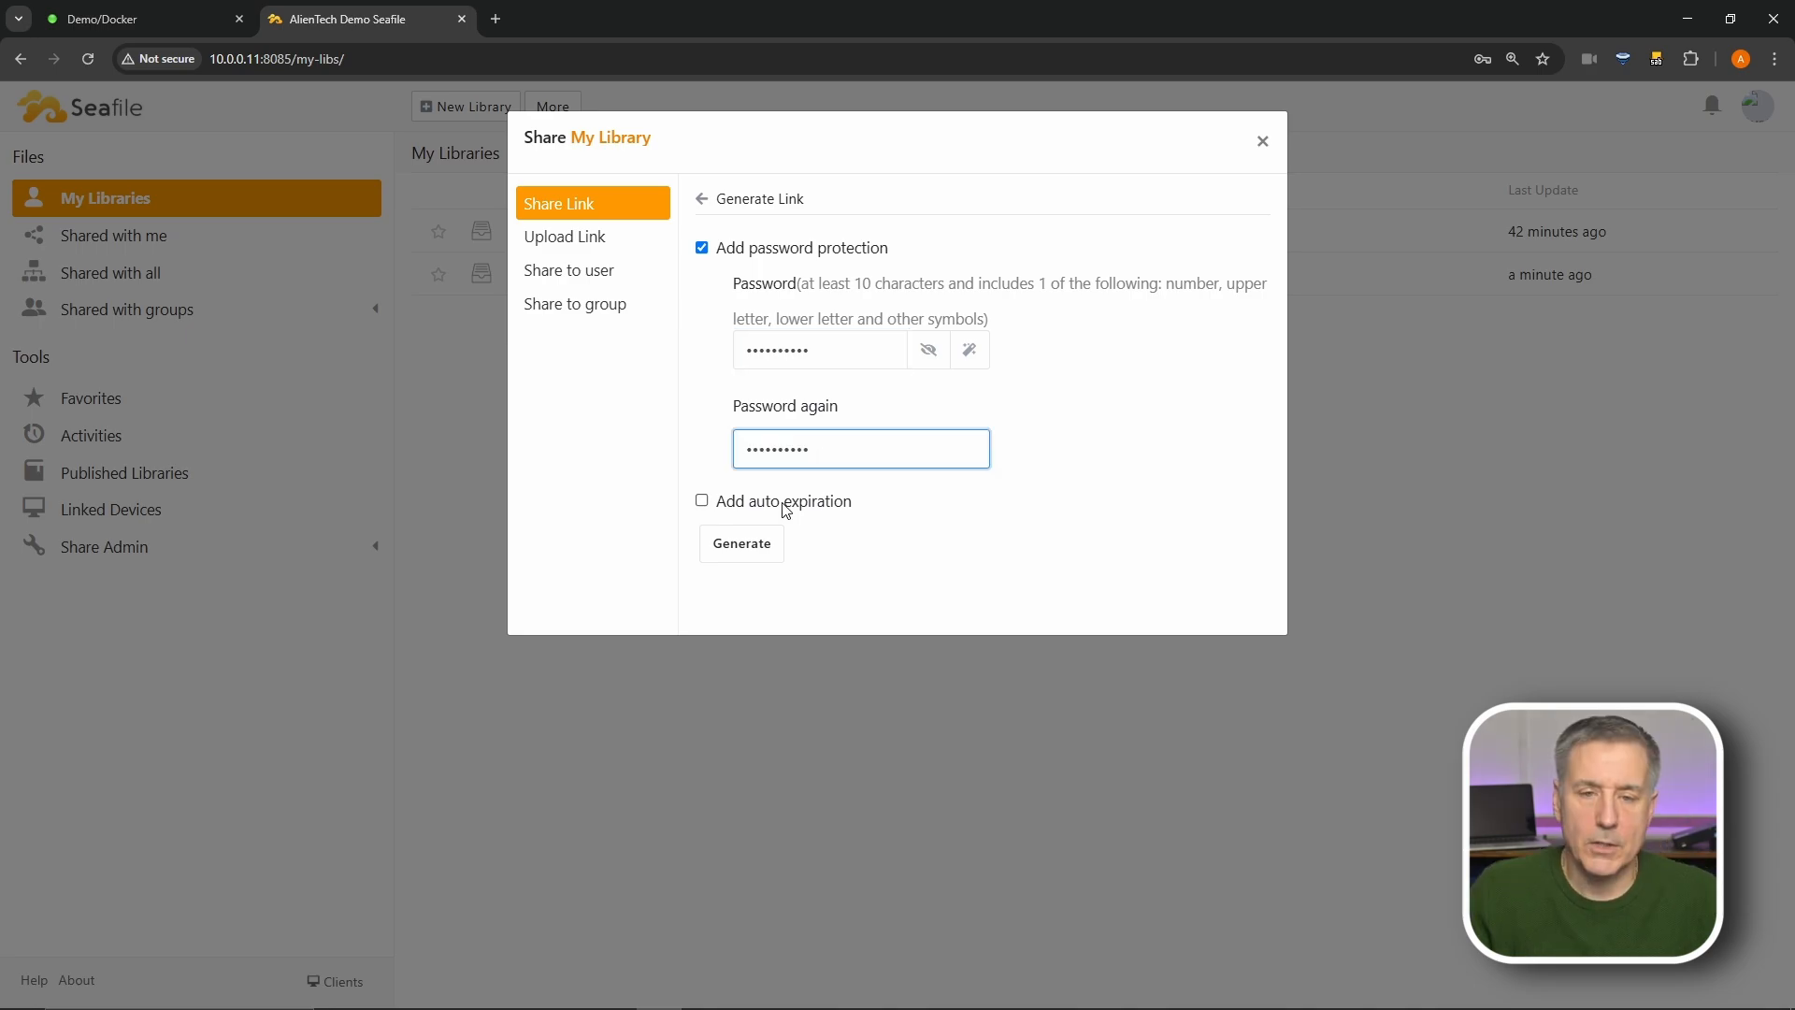
- Set the link to expire after 1 day, generate it, and move to Upload Link
click(785, 501)
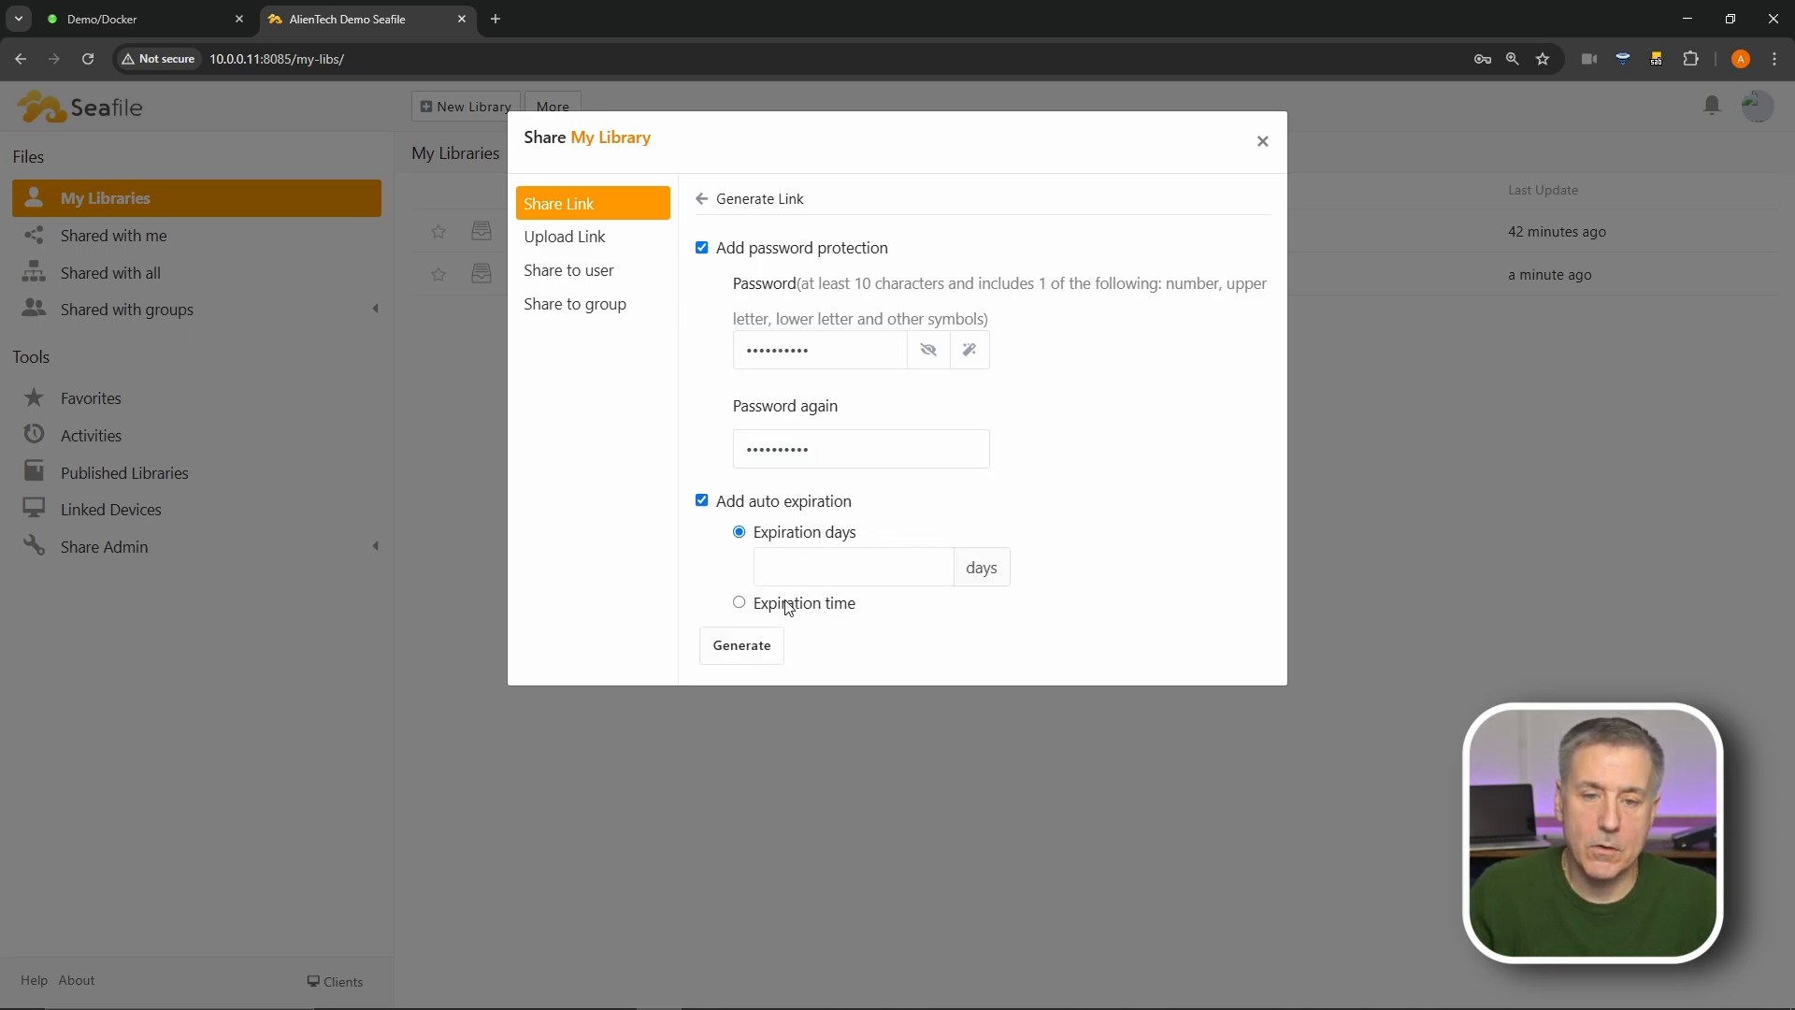
click(788, 604)
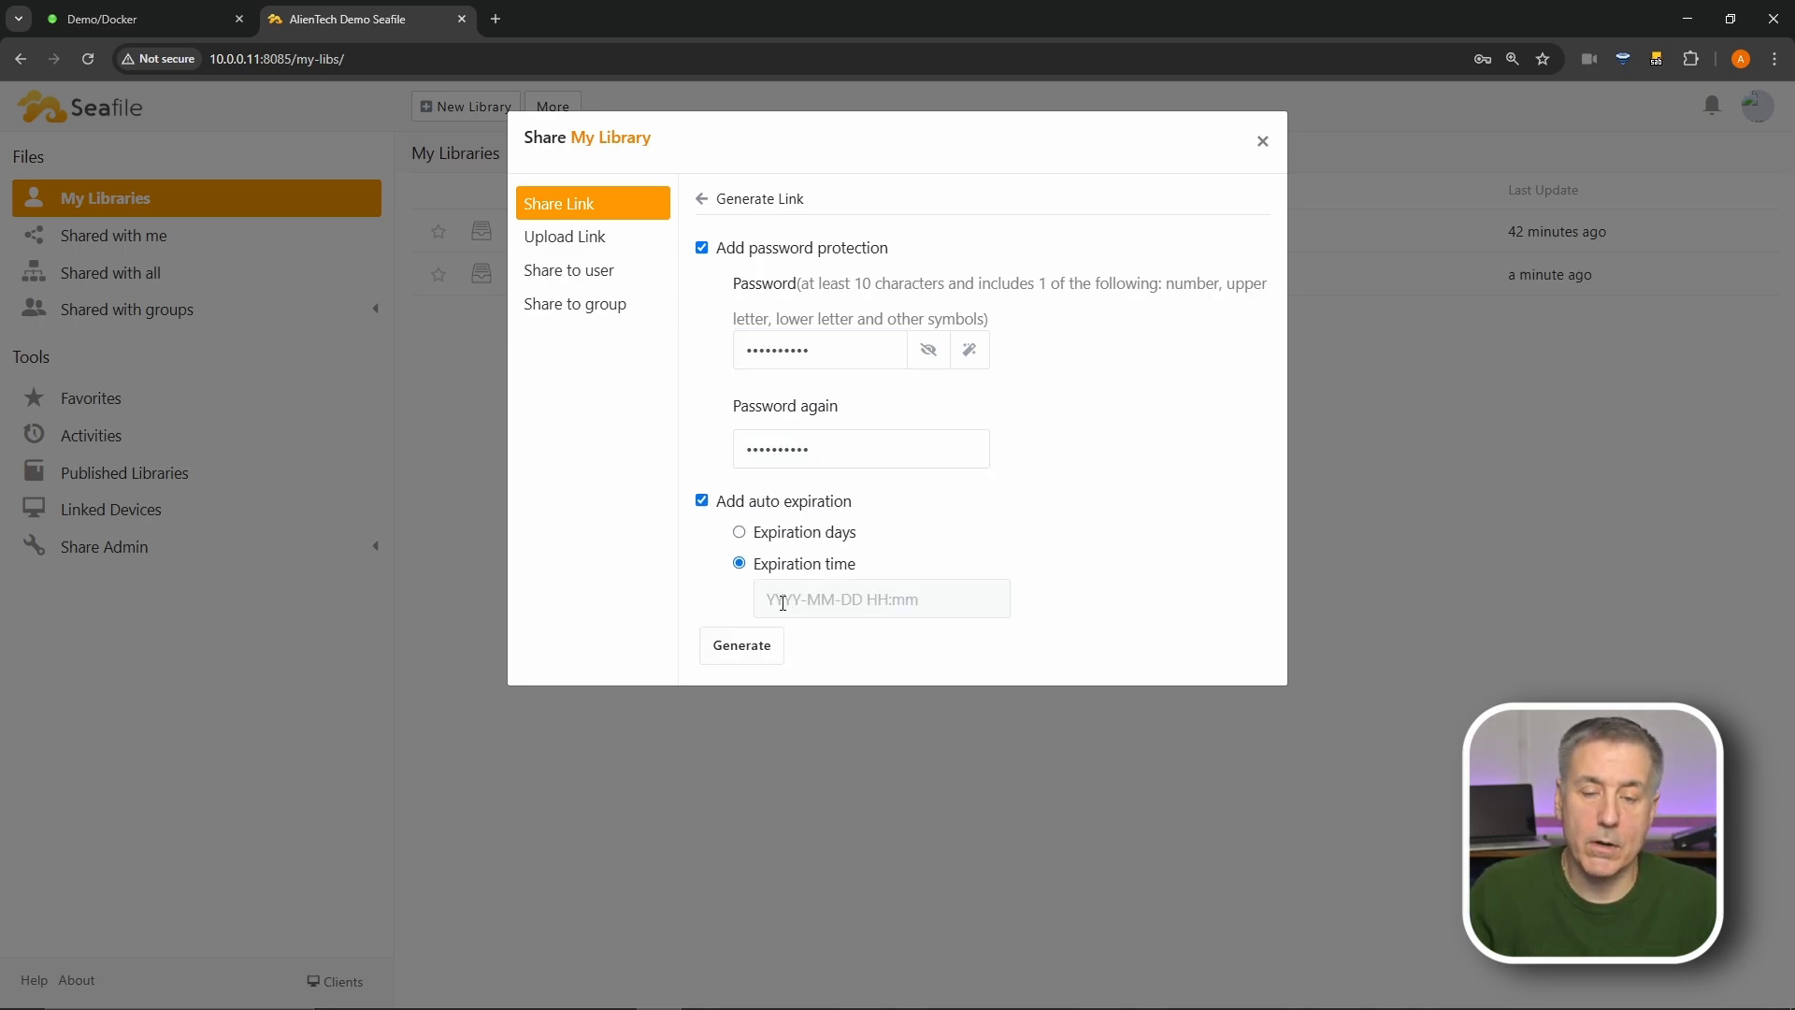
click(821, 534)
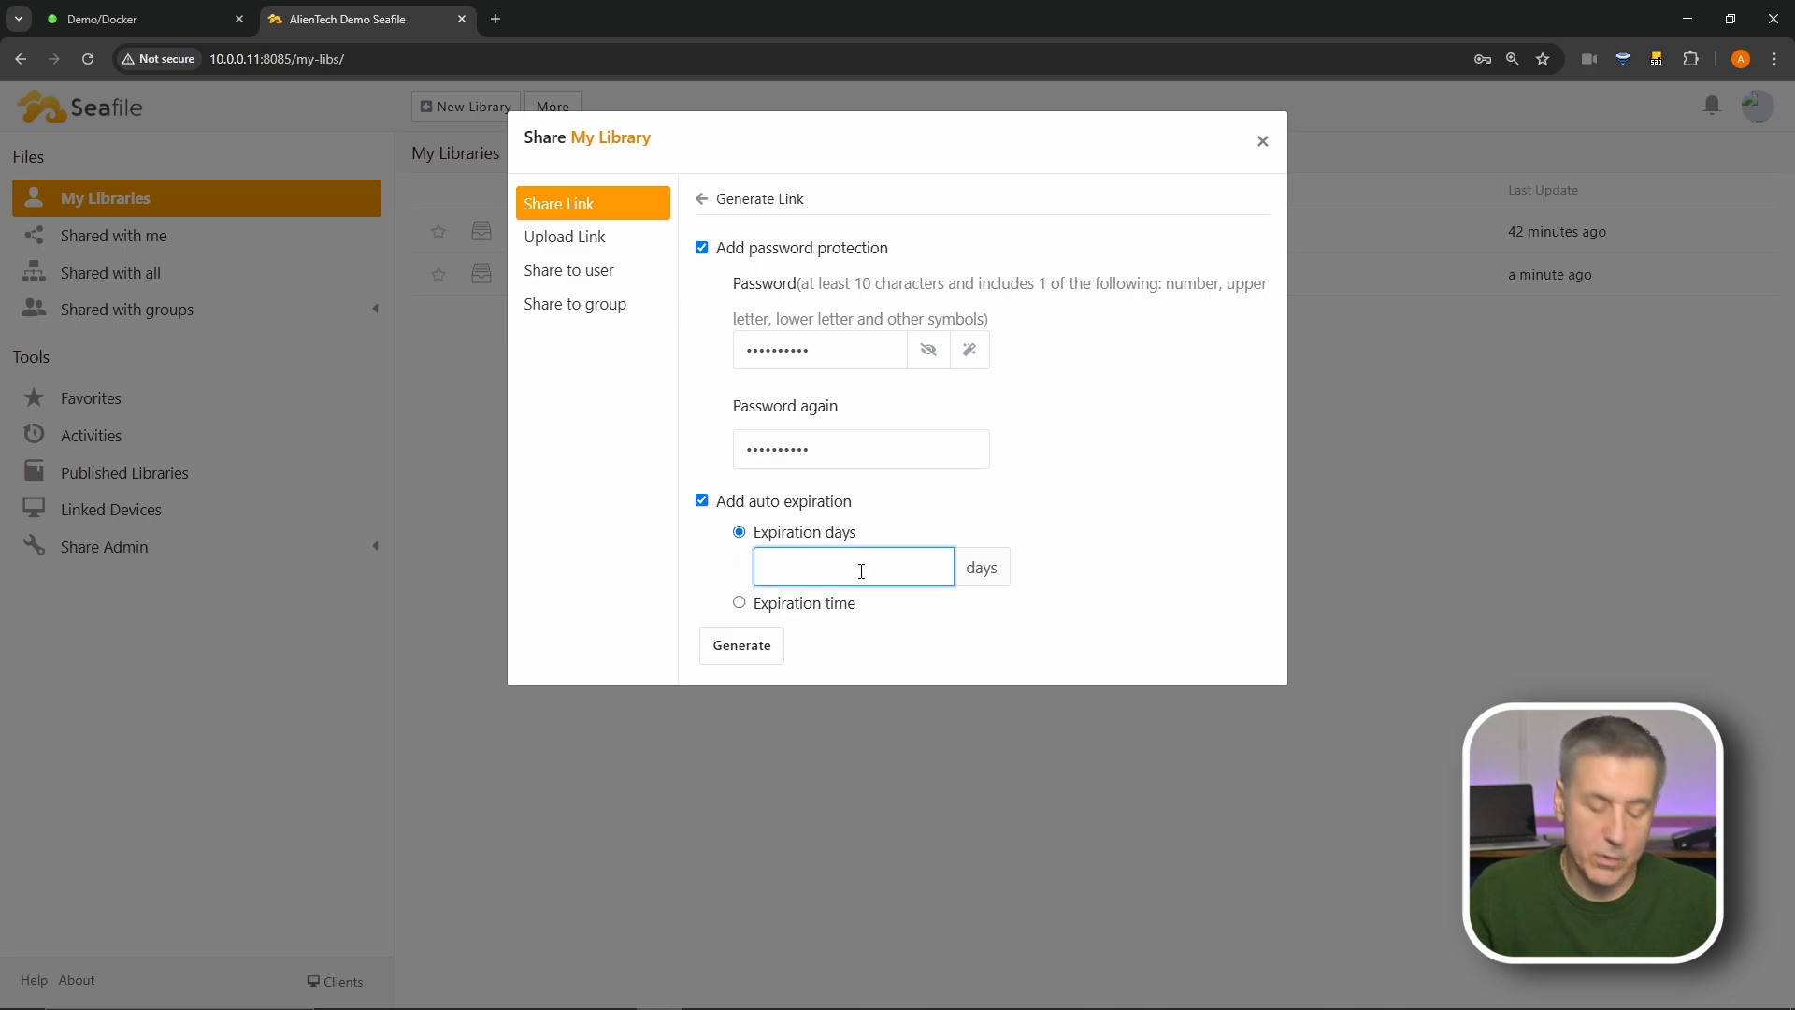
click(757, 647)
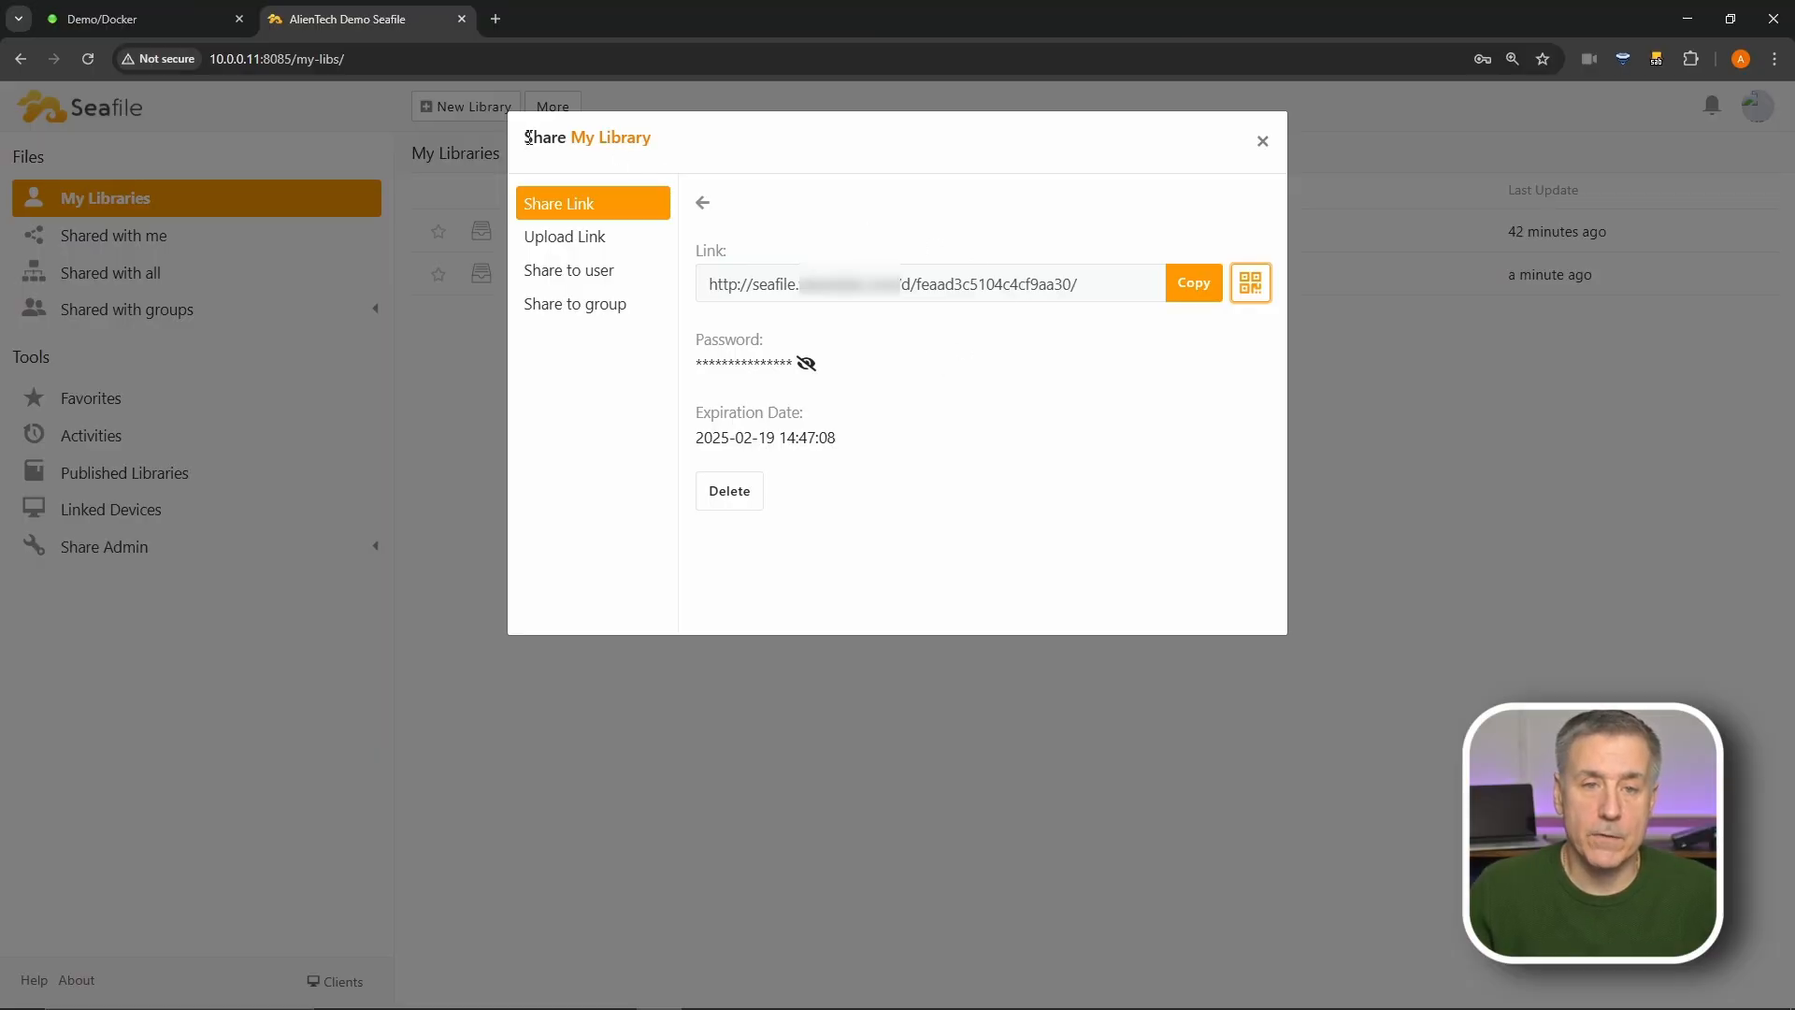
click(573, 246)
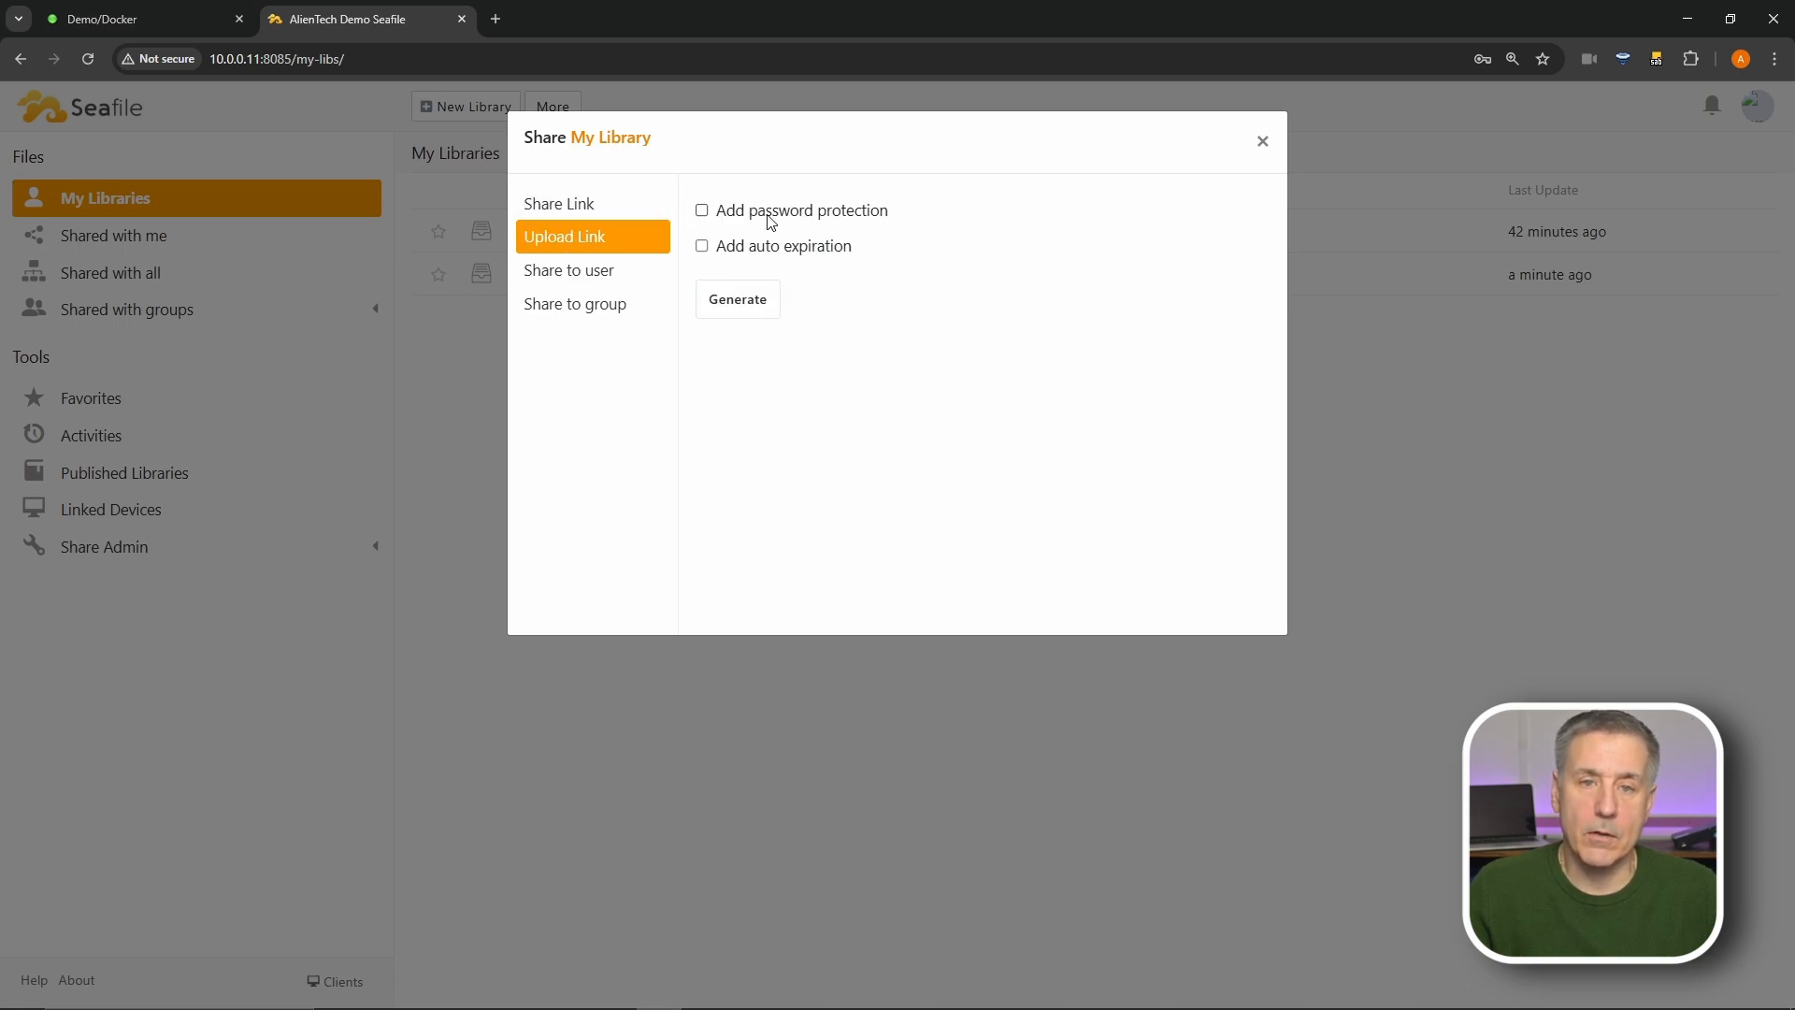
- Generate an upload link, then share My Library read-only with a user found by searching 'de'
click(757, 308)
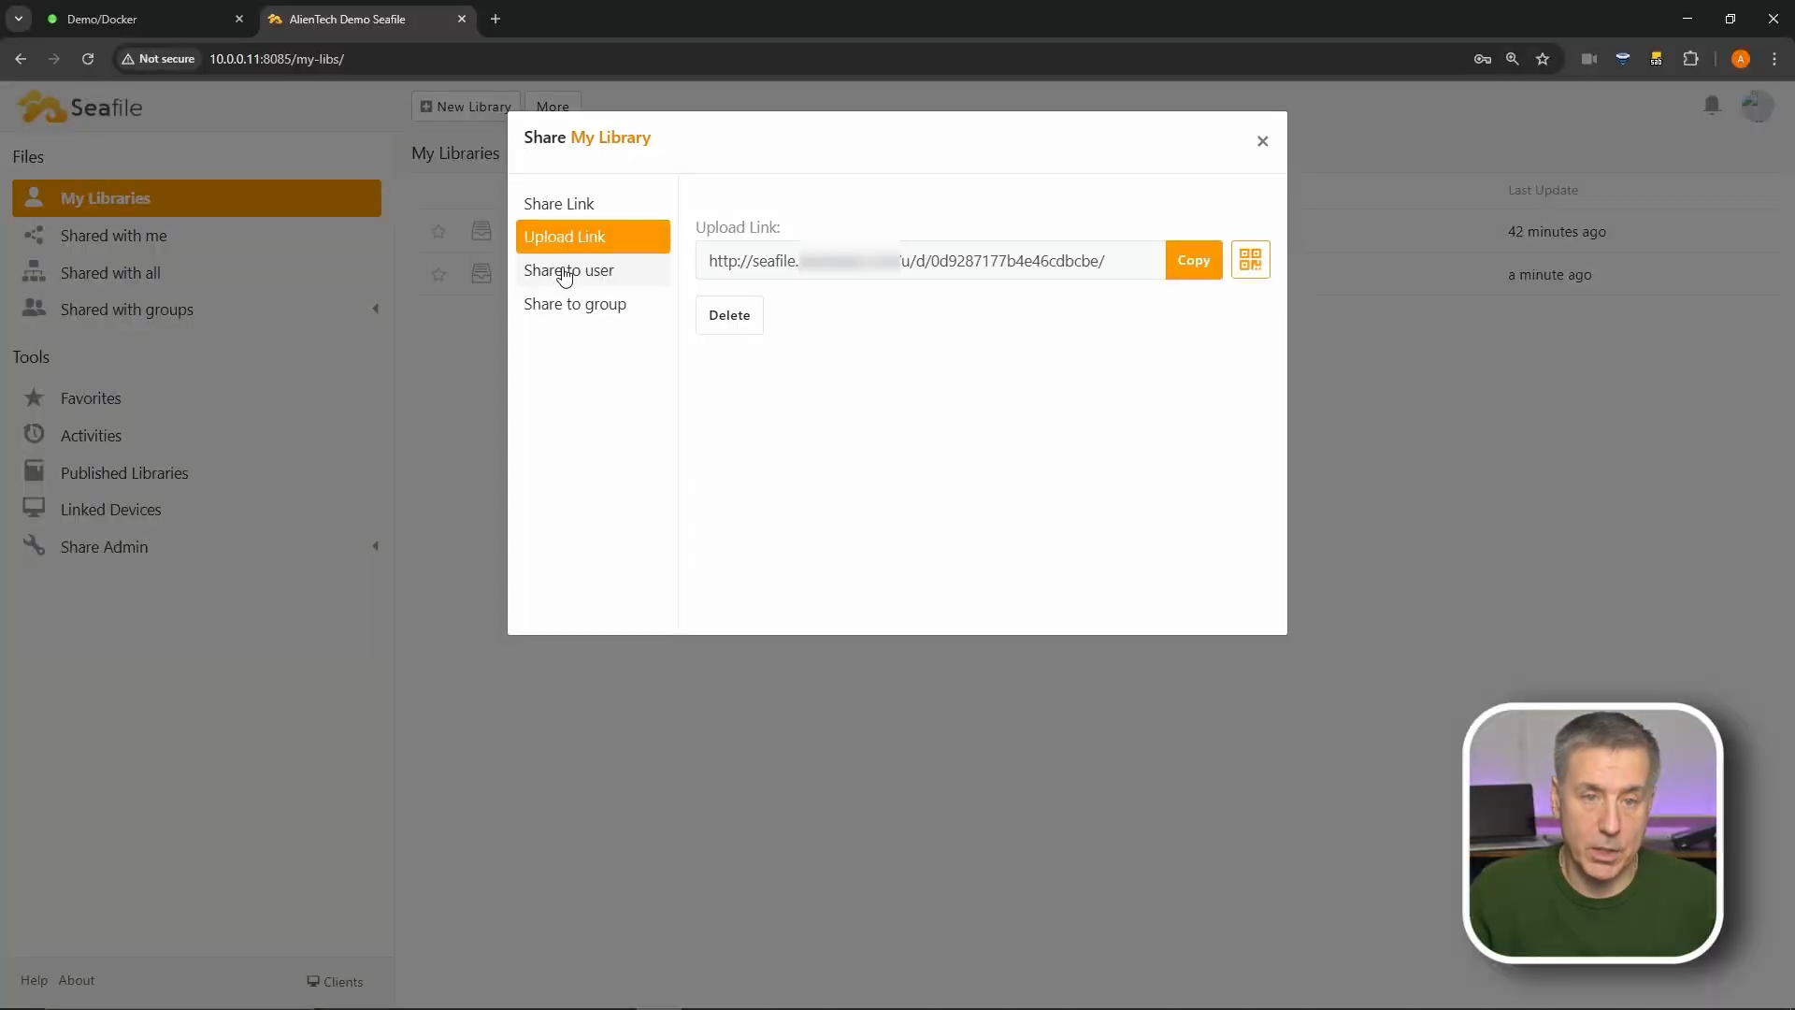
click(565, 273)
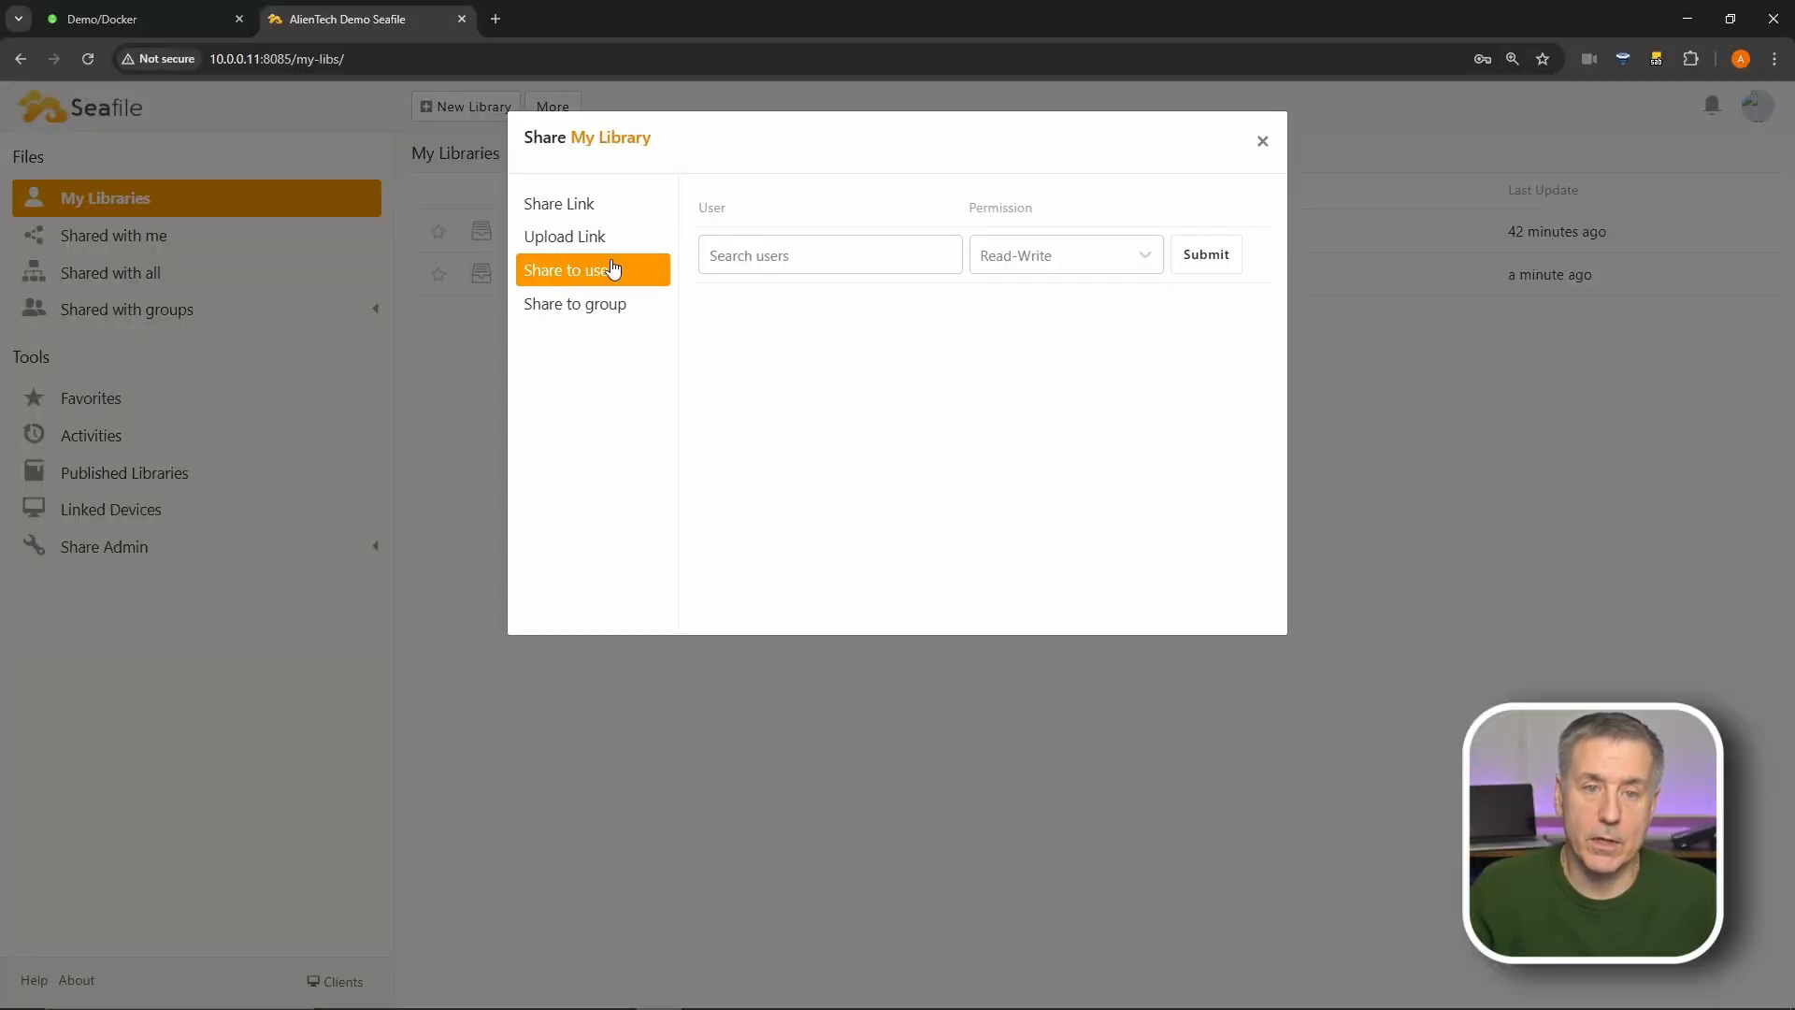
click(775, 266)
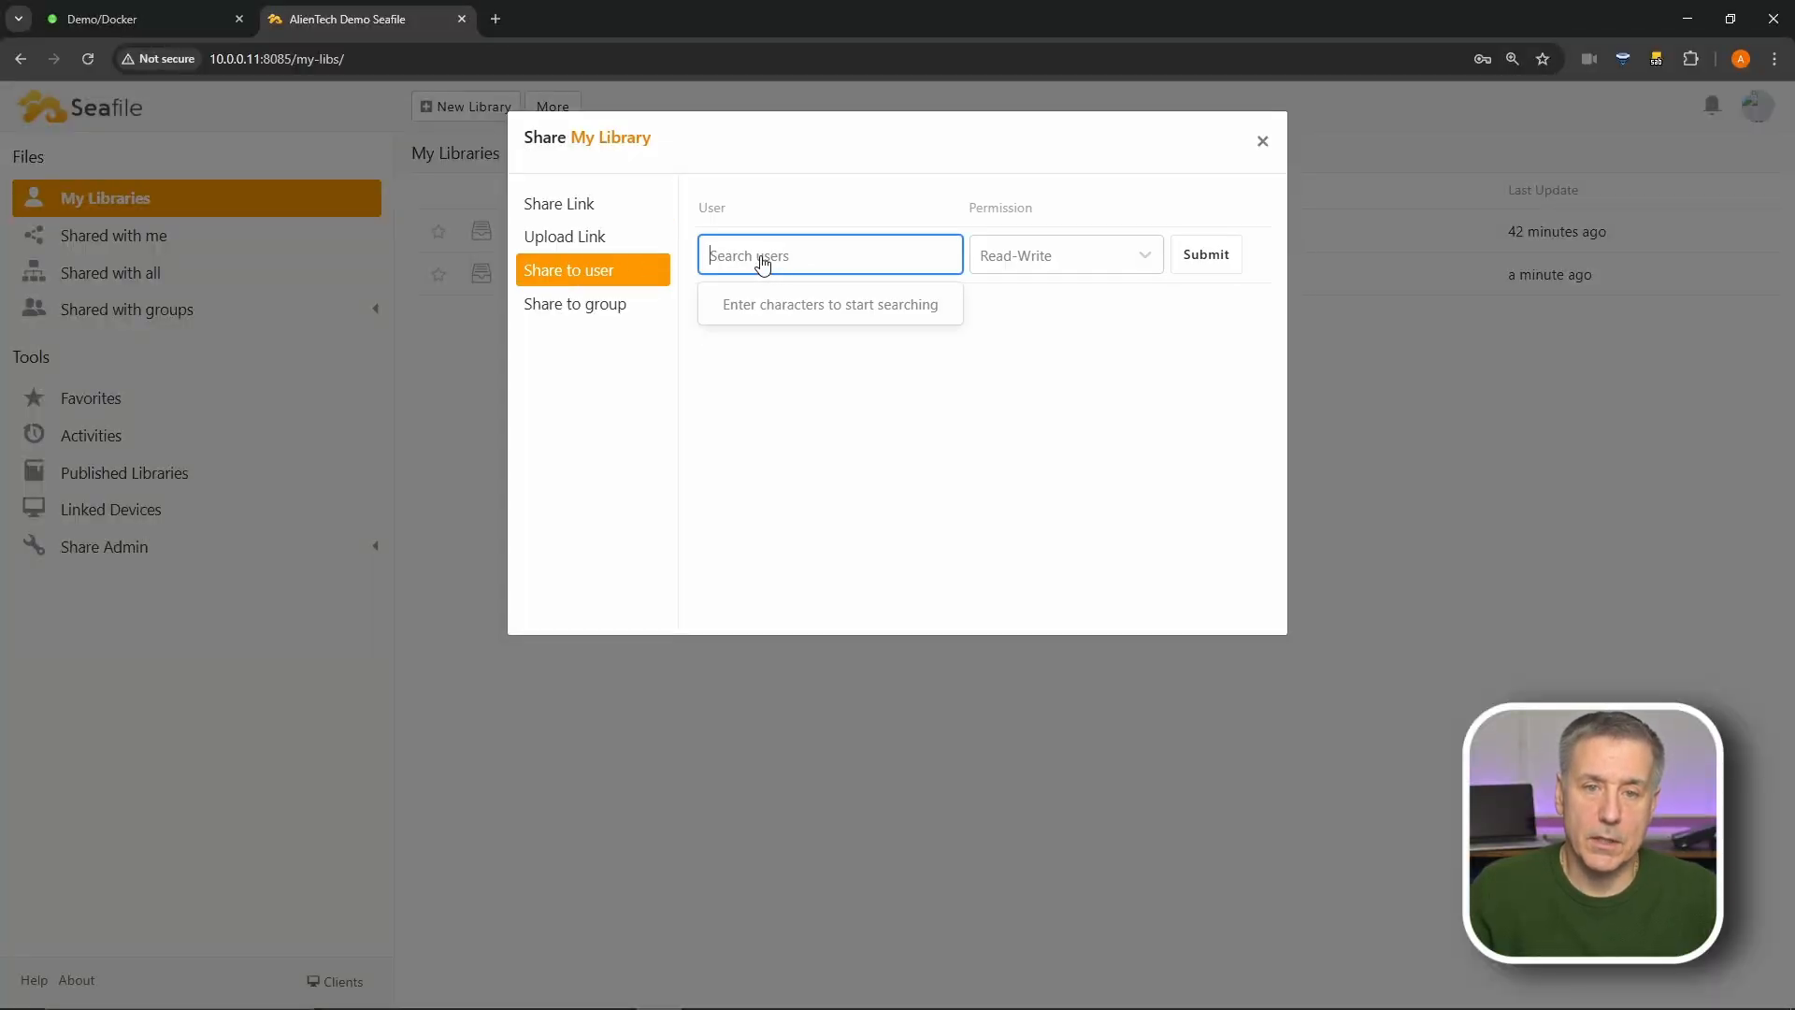
text(de)
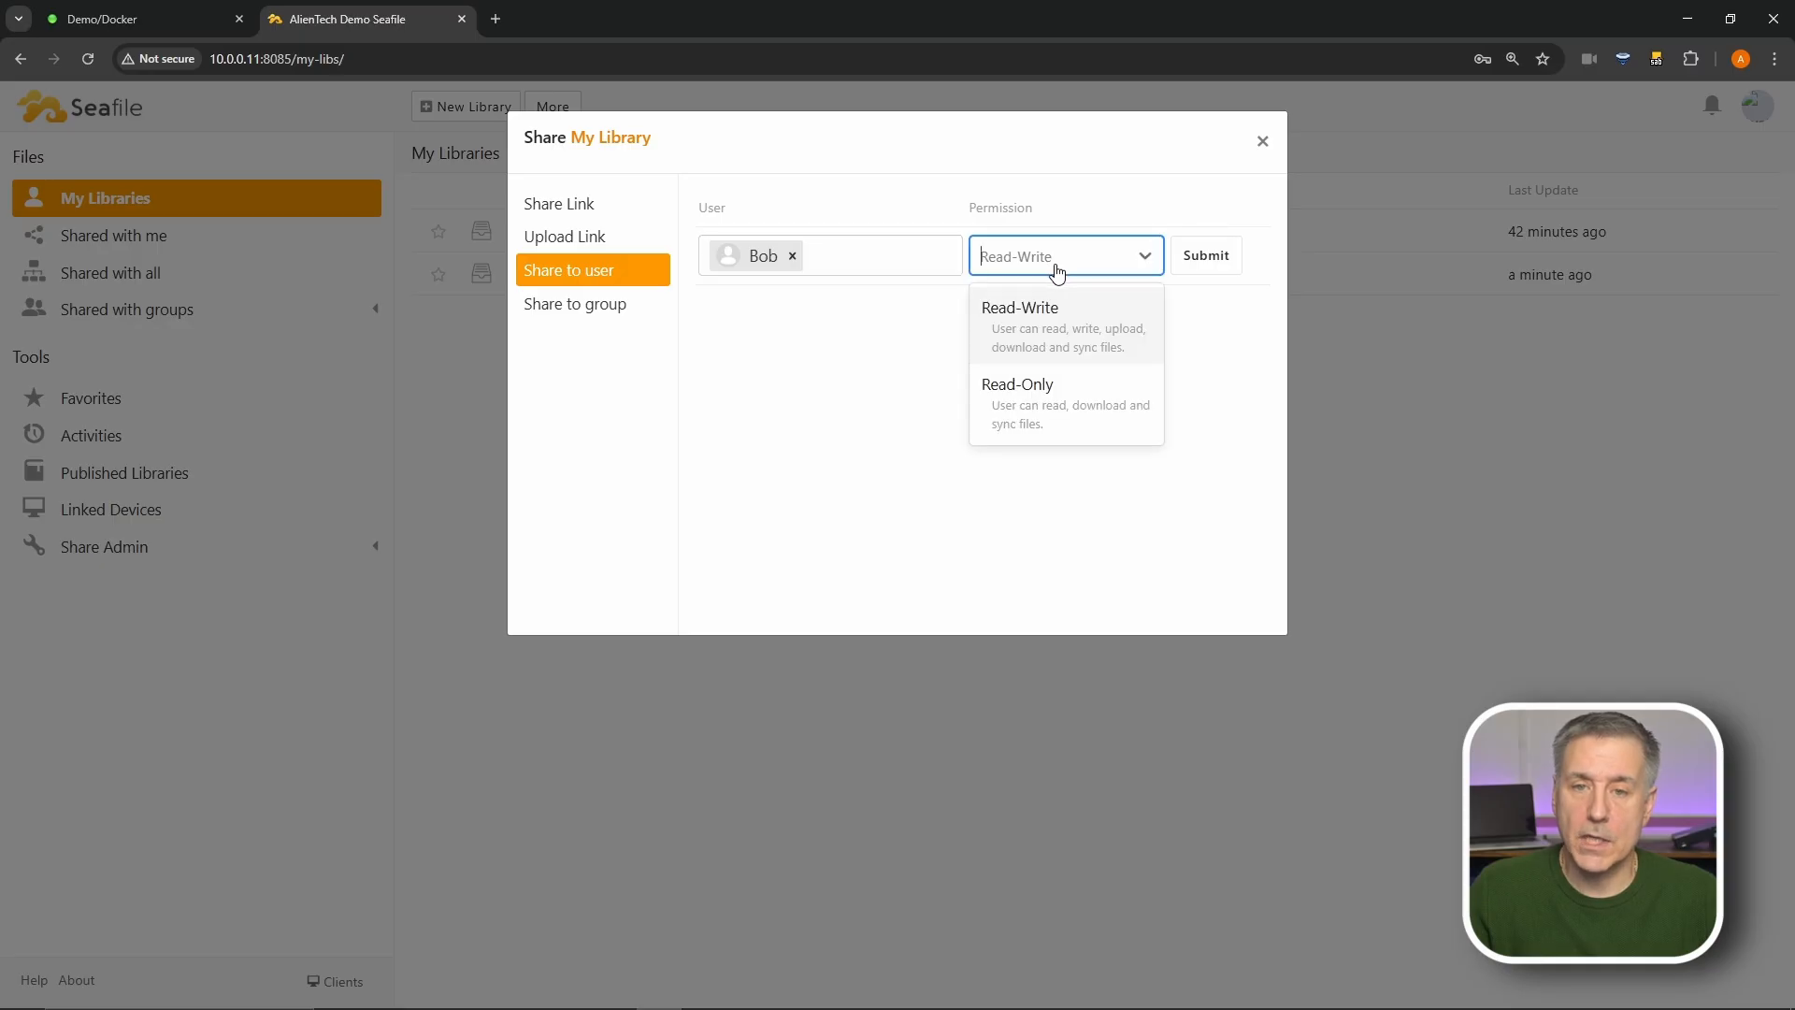
click(1082, 414)
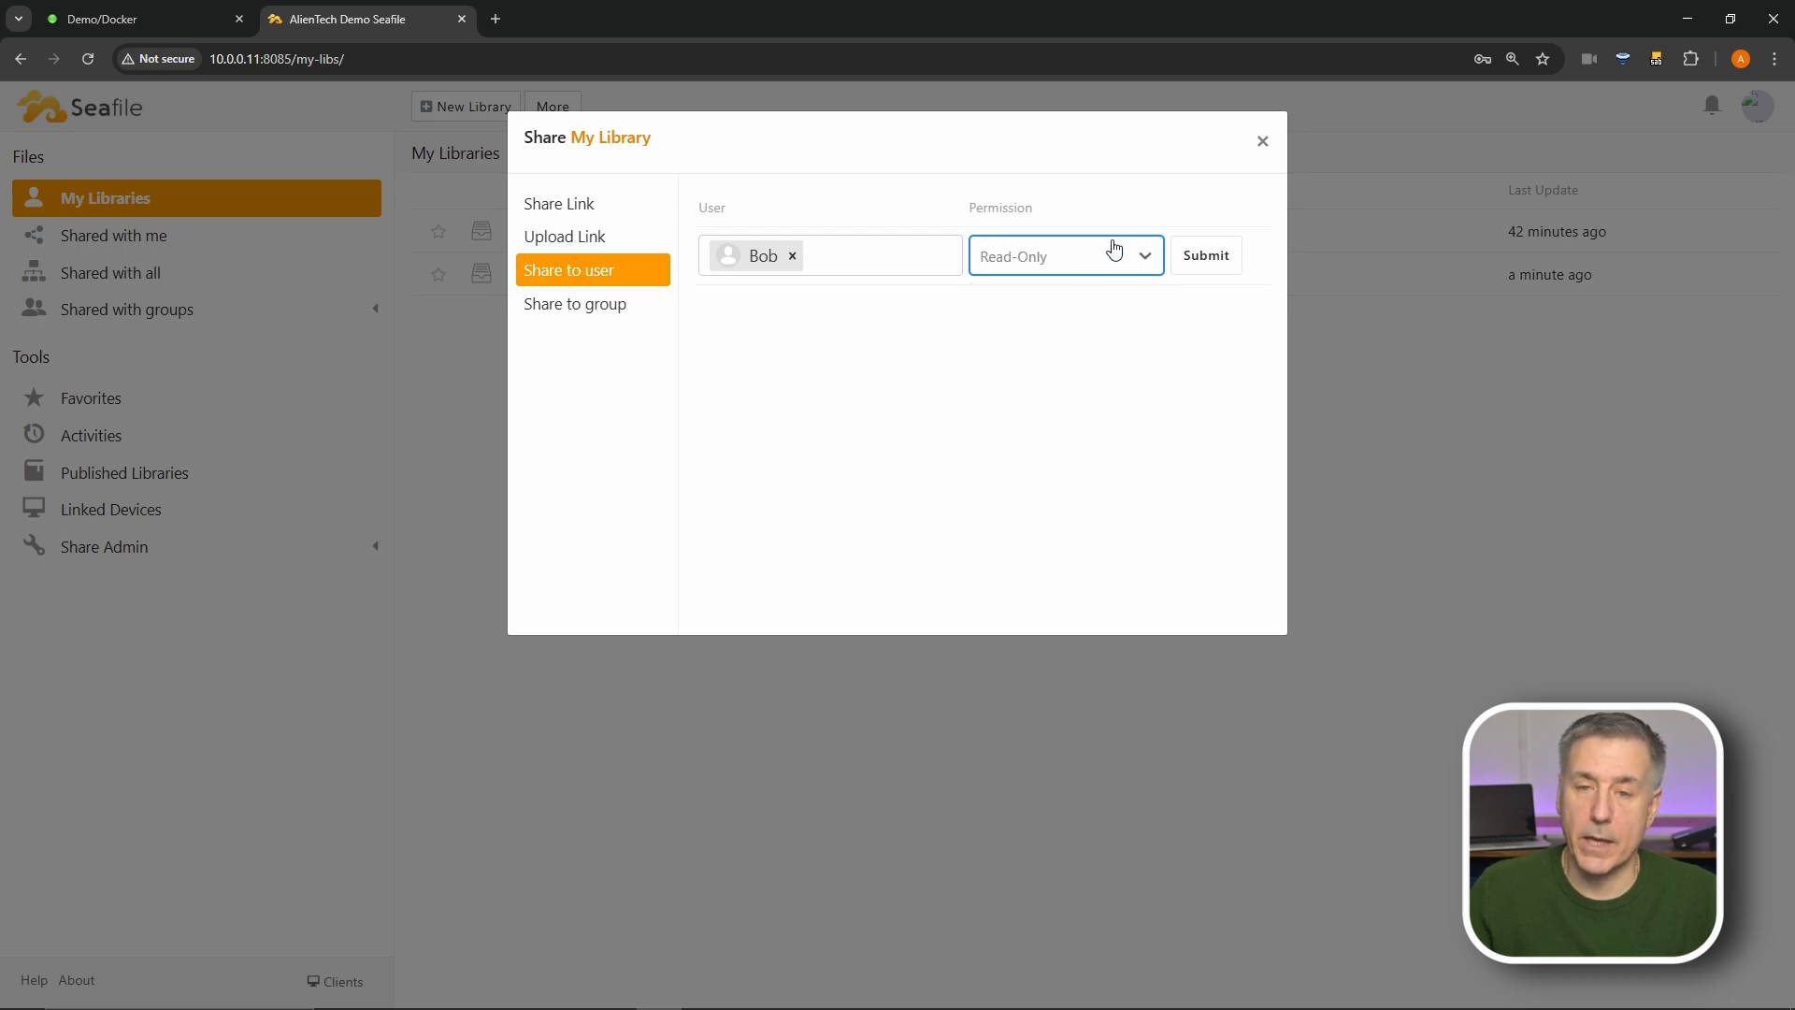
click(1206, 255)
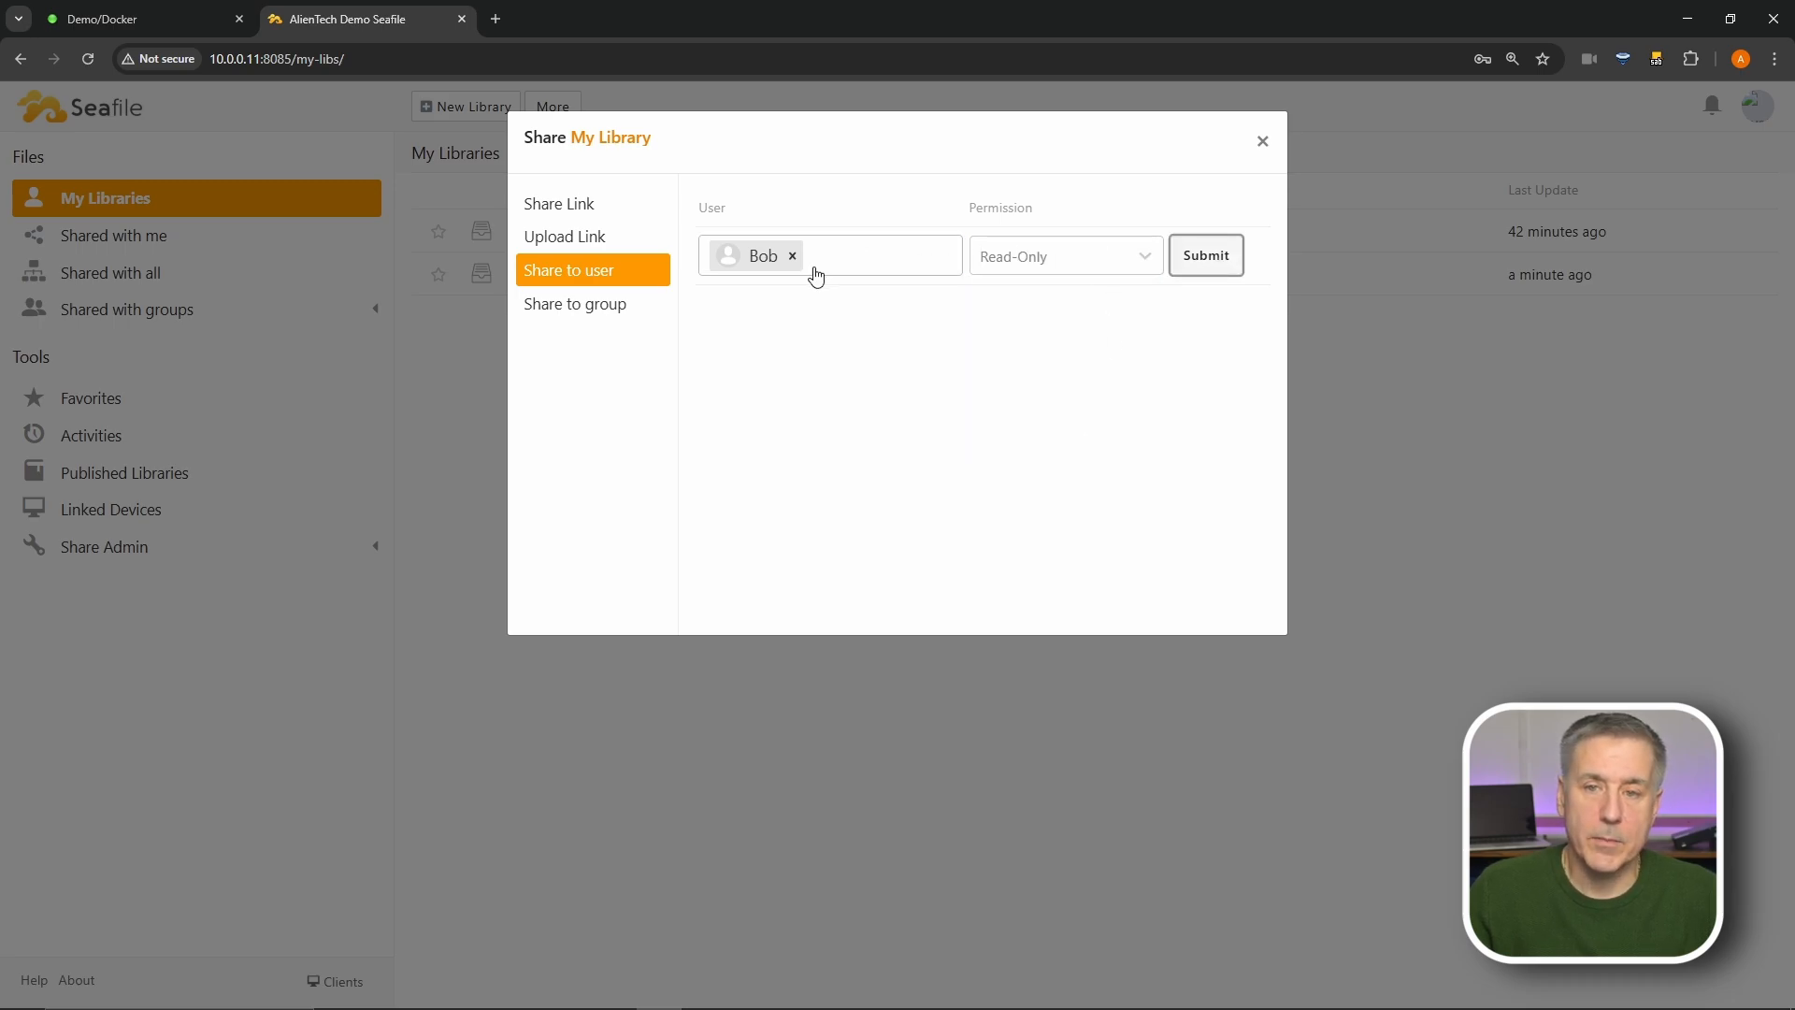
- Share My Library read-only with Demo Group and close the sharing window
click(581, 309)
click(886, 255)
click(794, 295)
click(1028, 260)
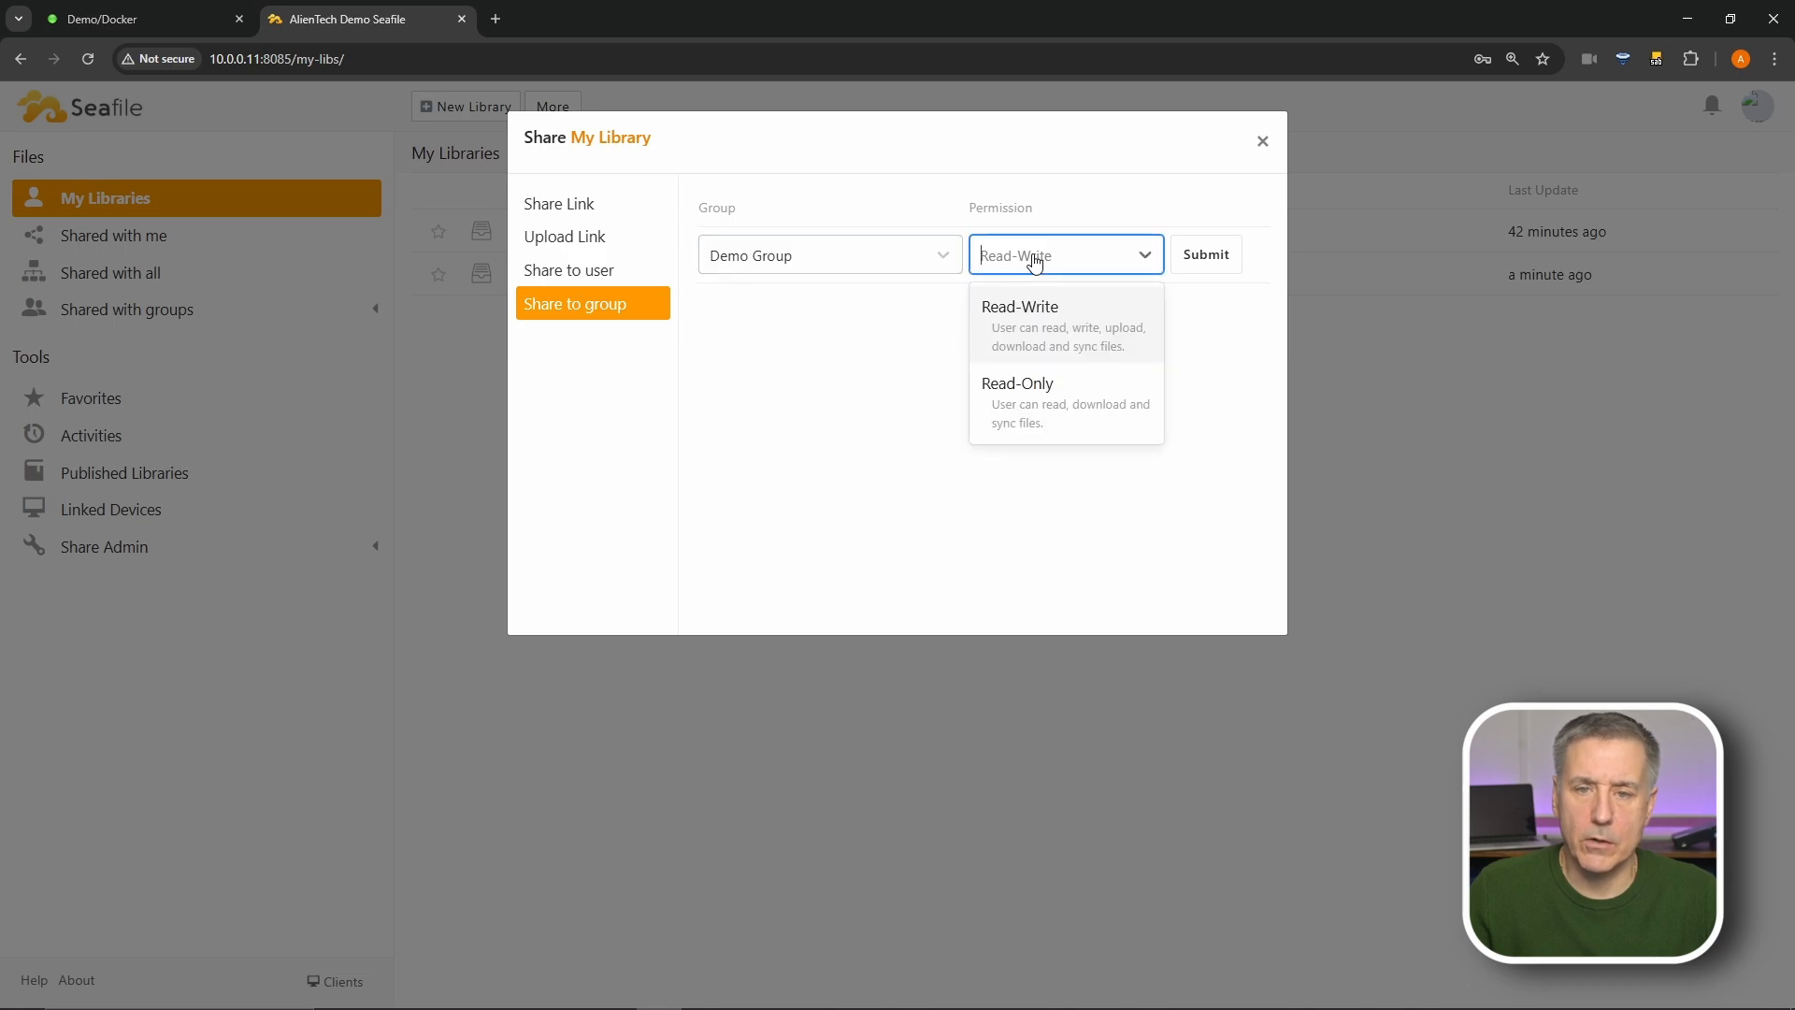
click(1029, 404)
click(1207, 253)
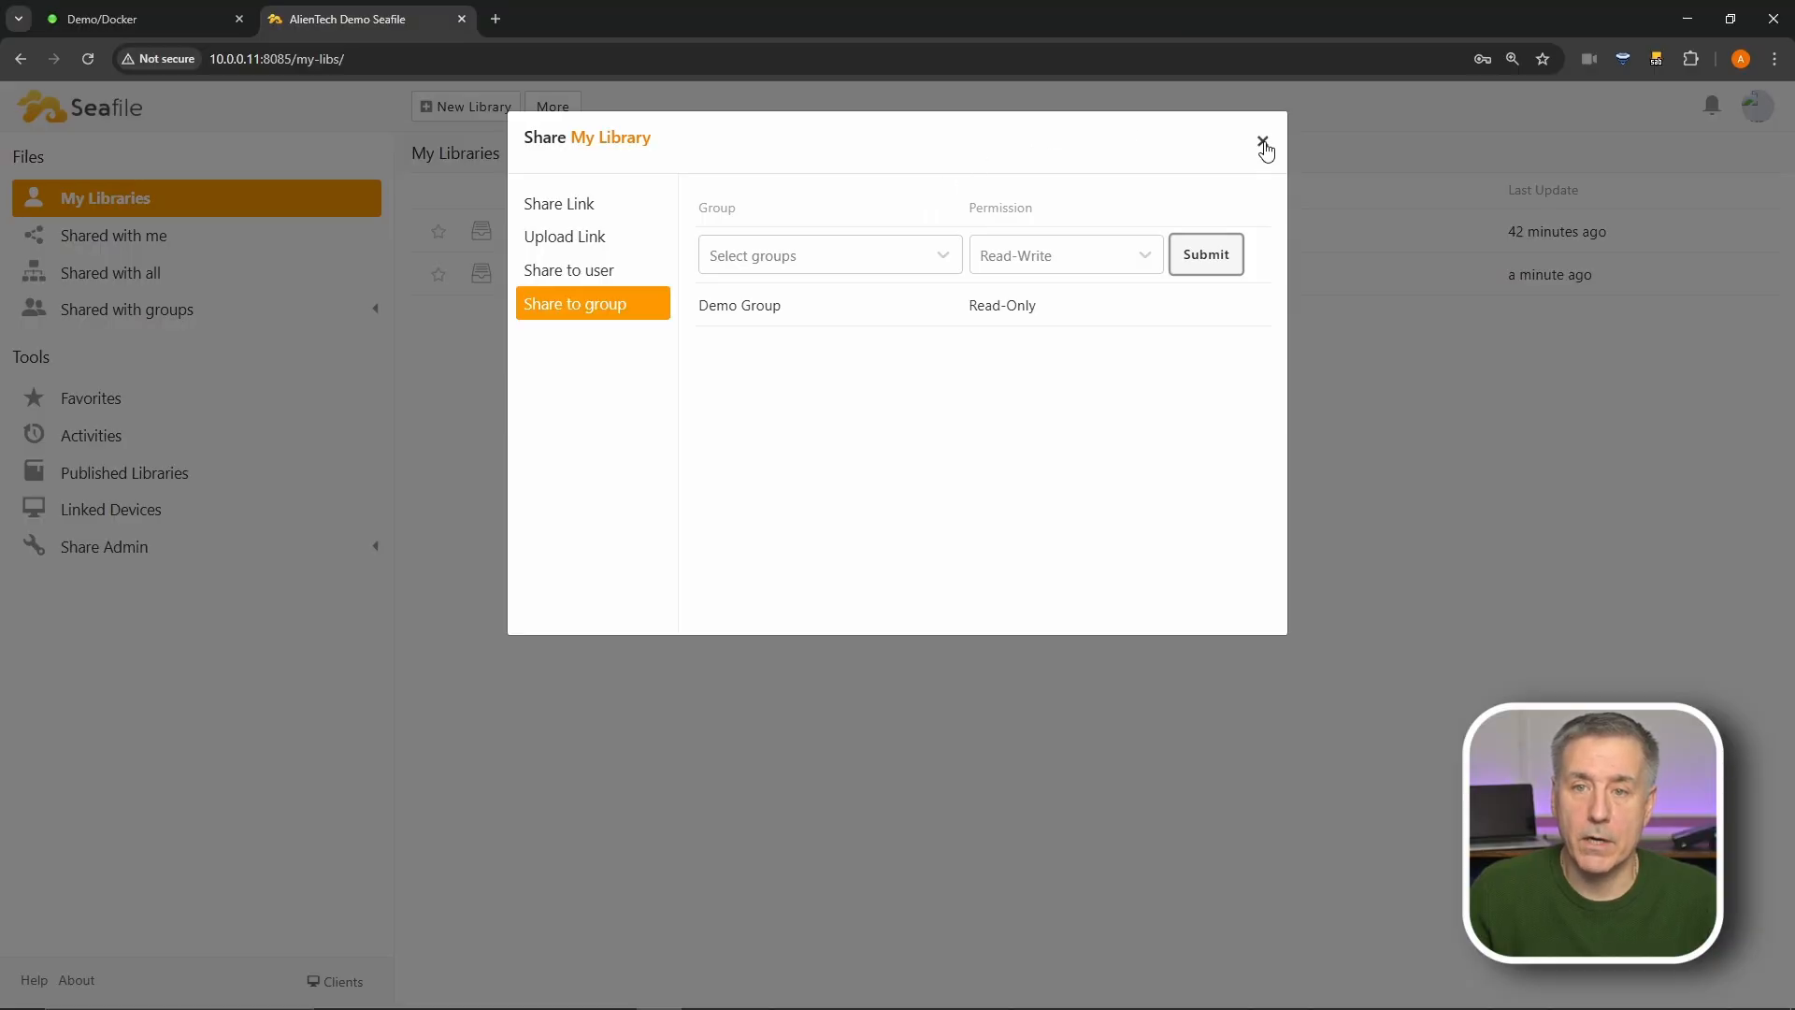
click(1264, 145)
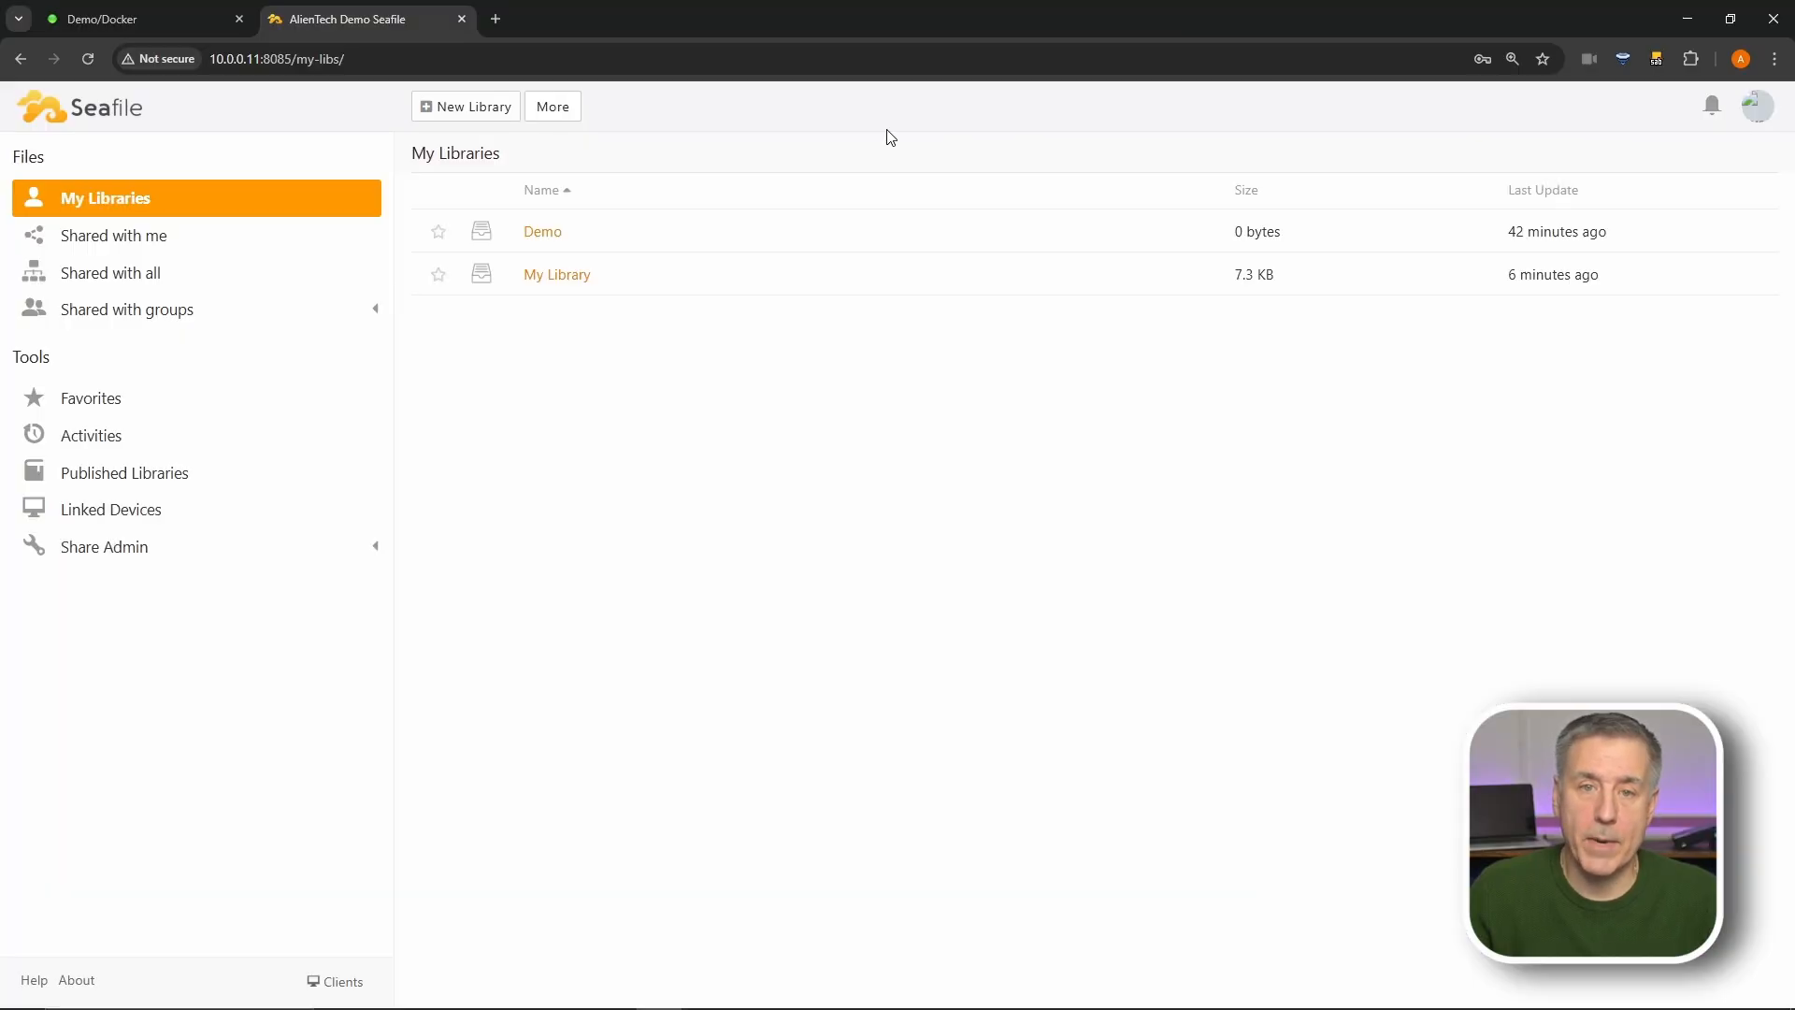
- Browse Shared with all, Shared with groups, Favorites, My Activities, then Published Libraries
click(101, 284)
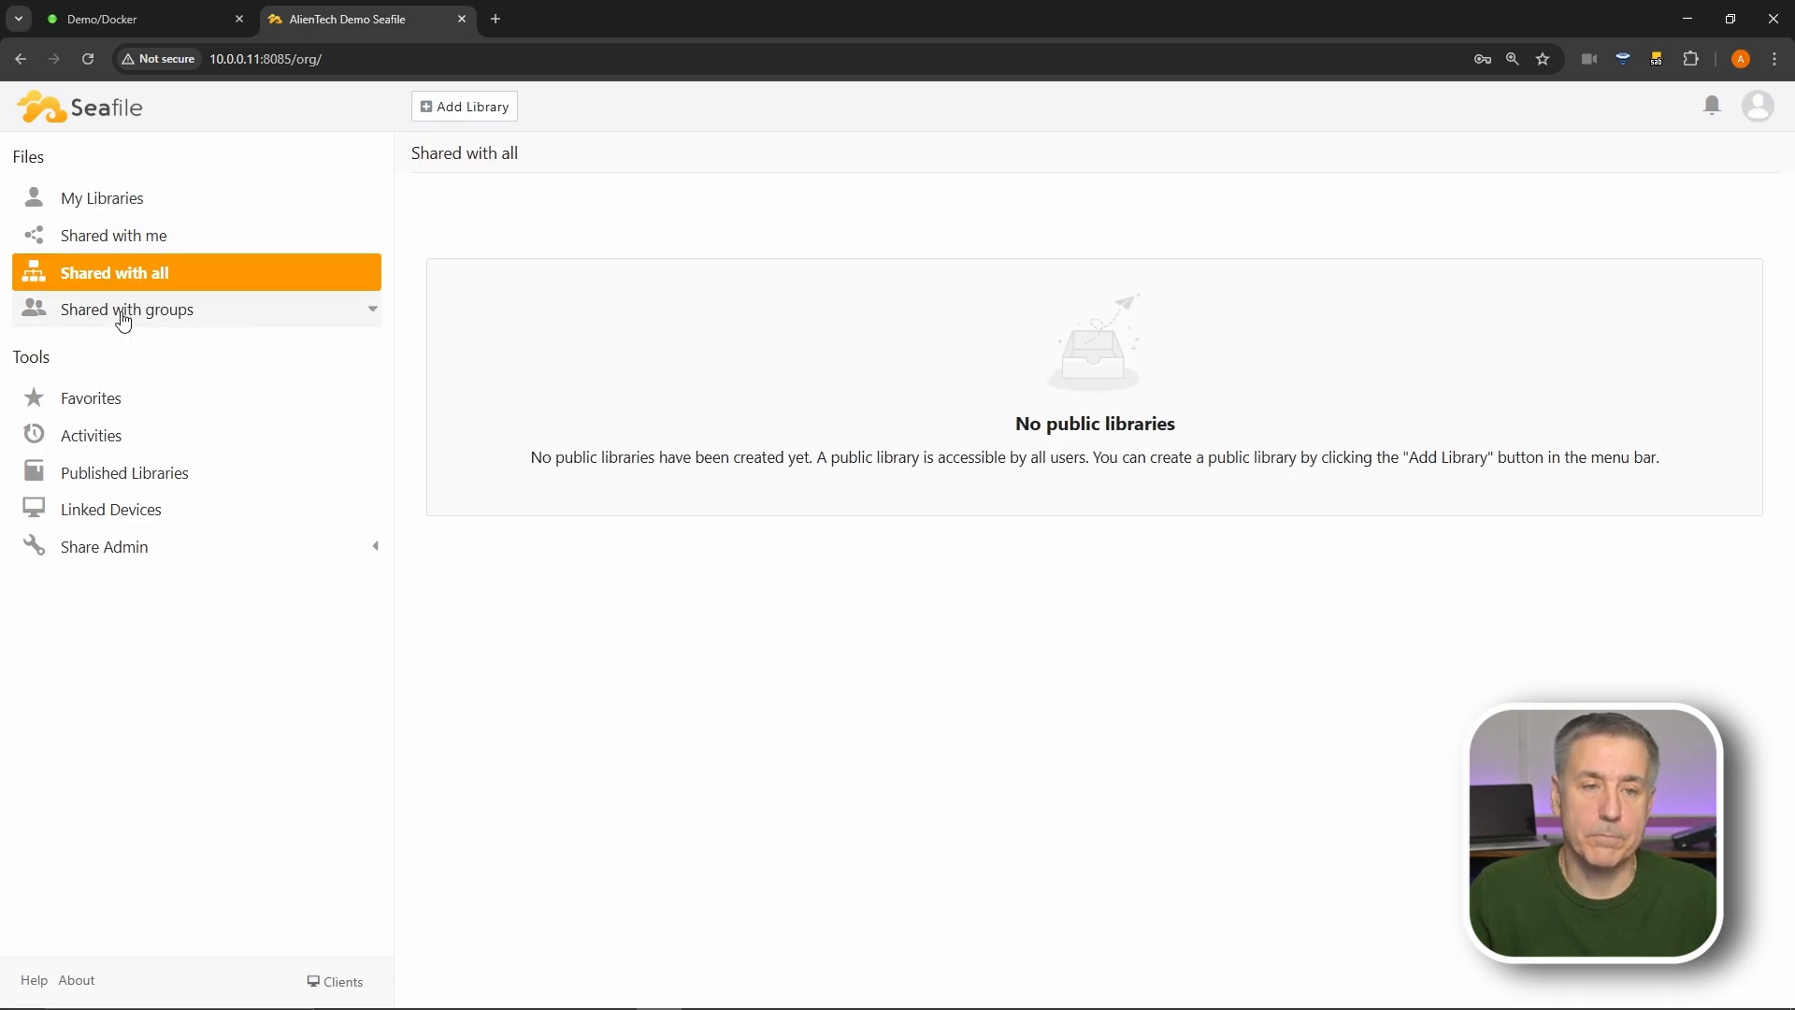
click(122, 318)
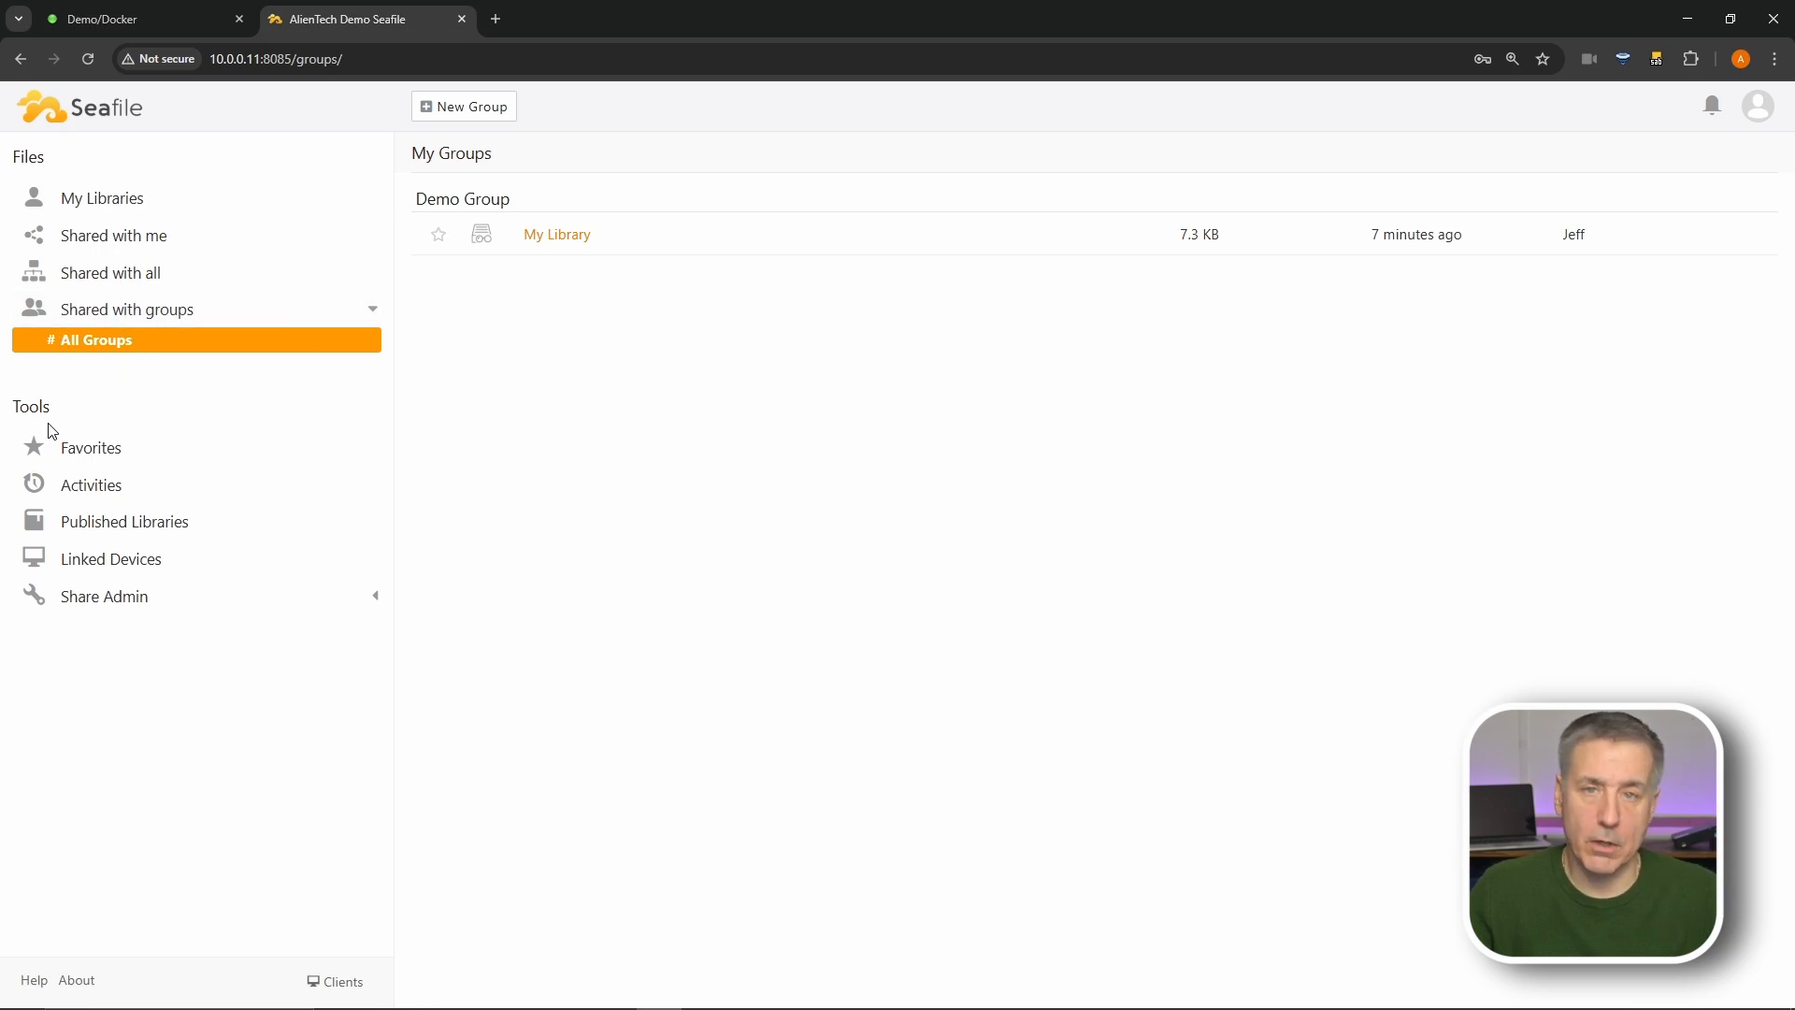
click(112, 455)
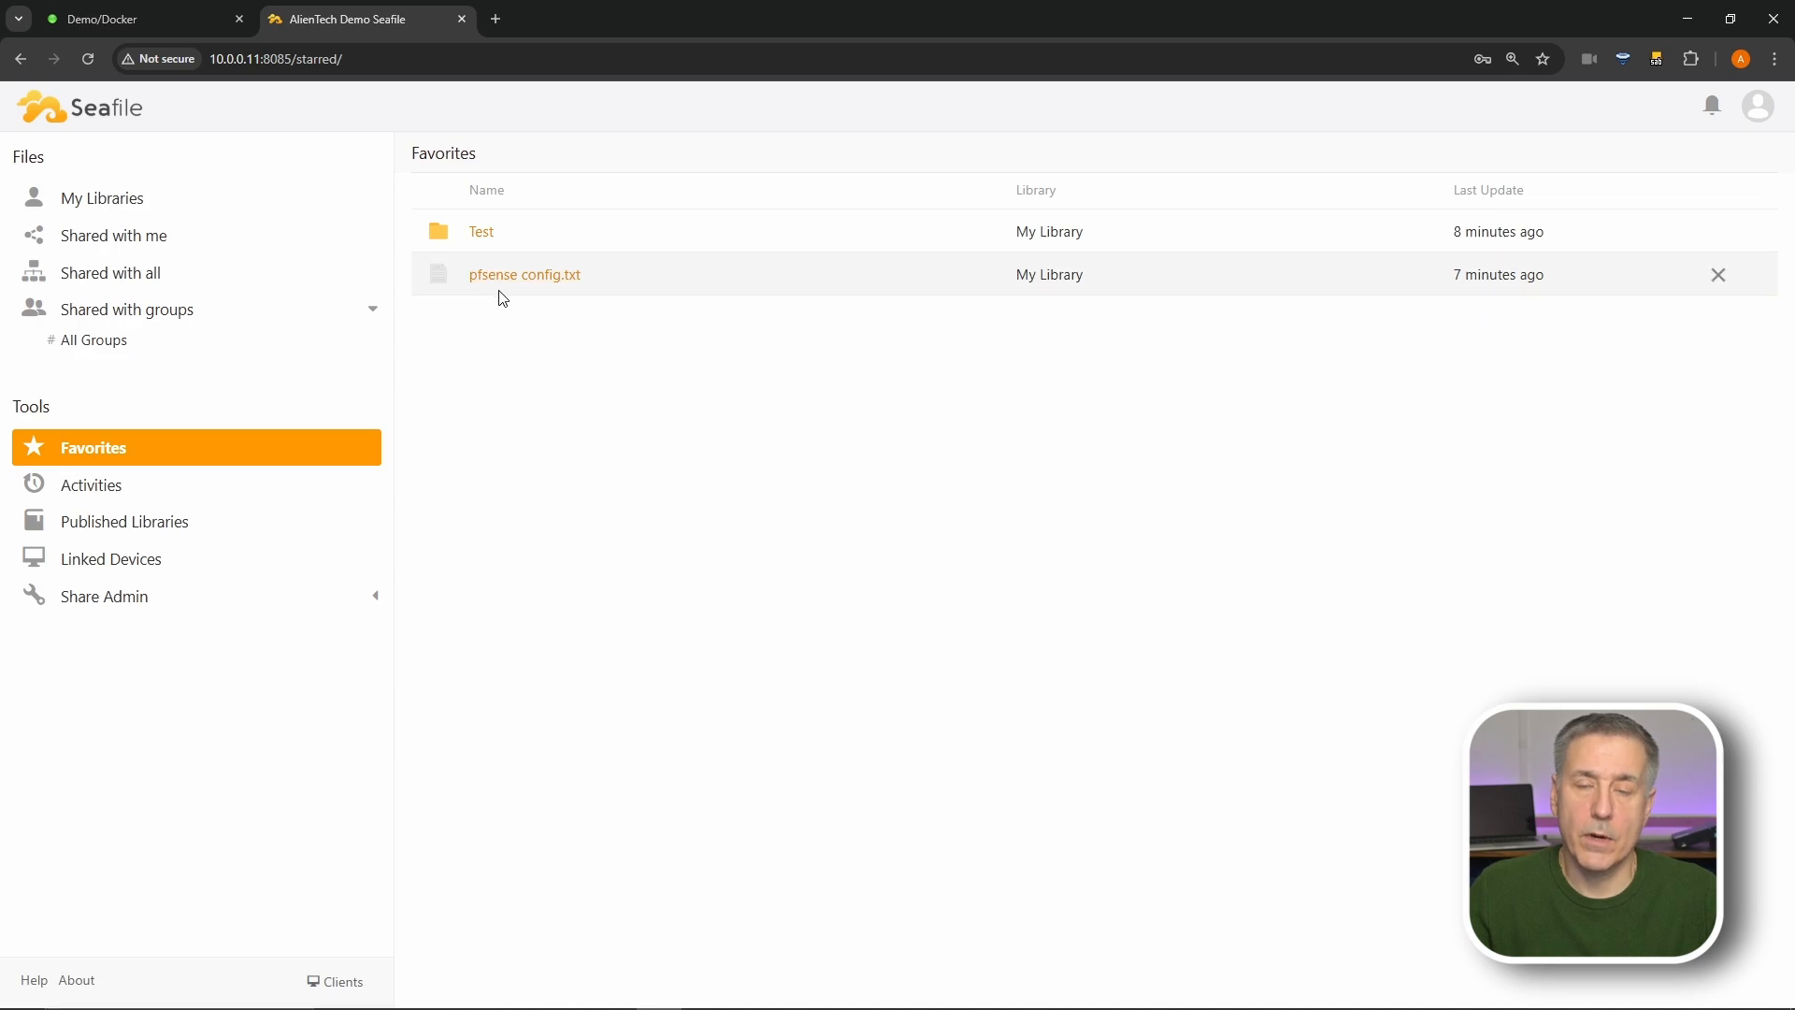
click(119, 494)
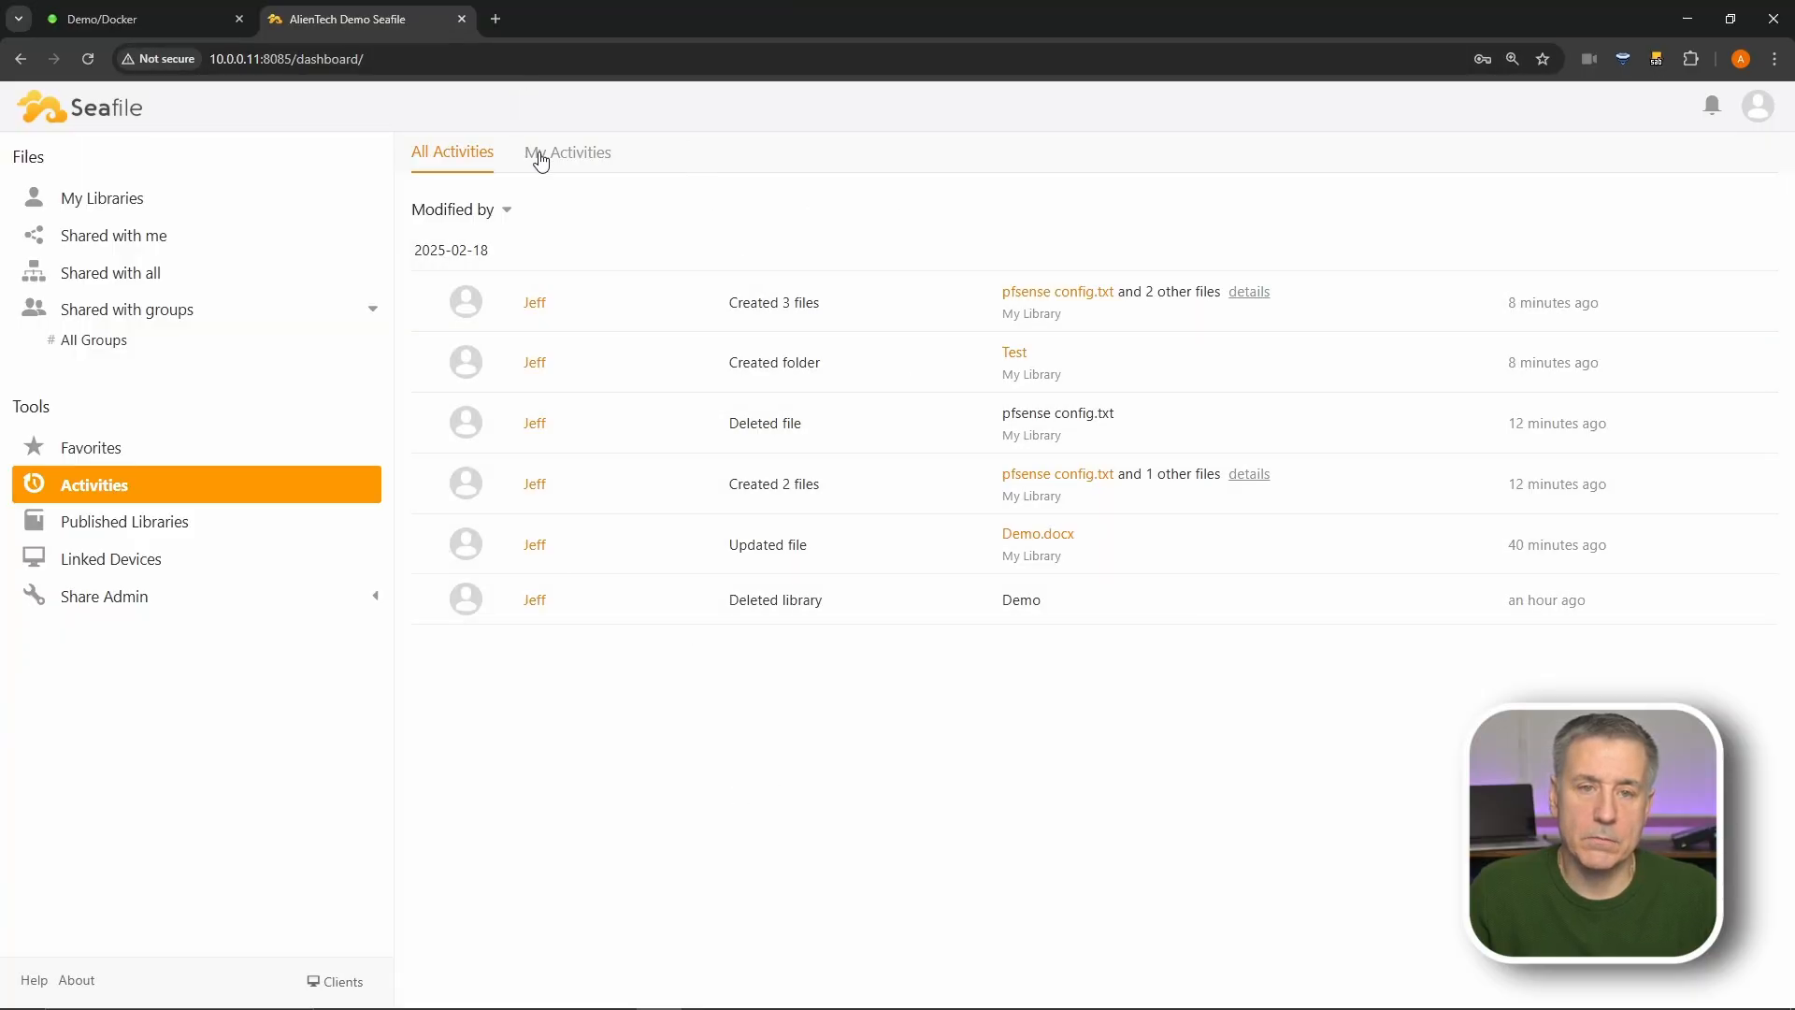
click(541, 157)
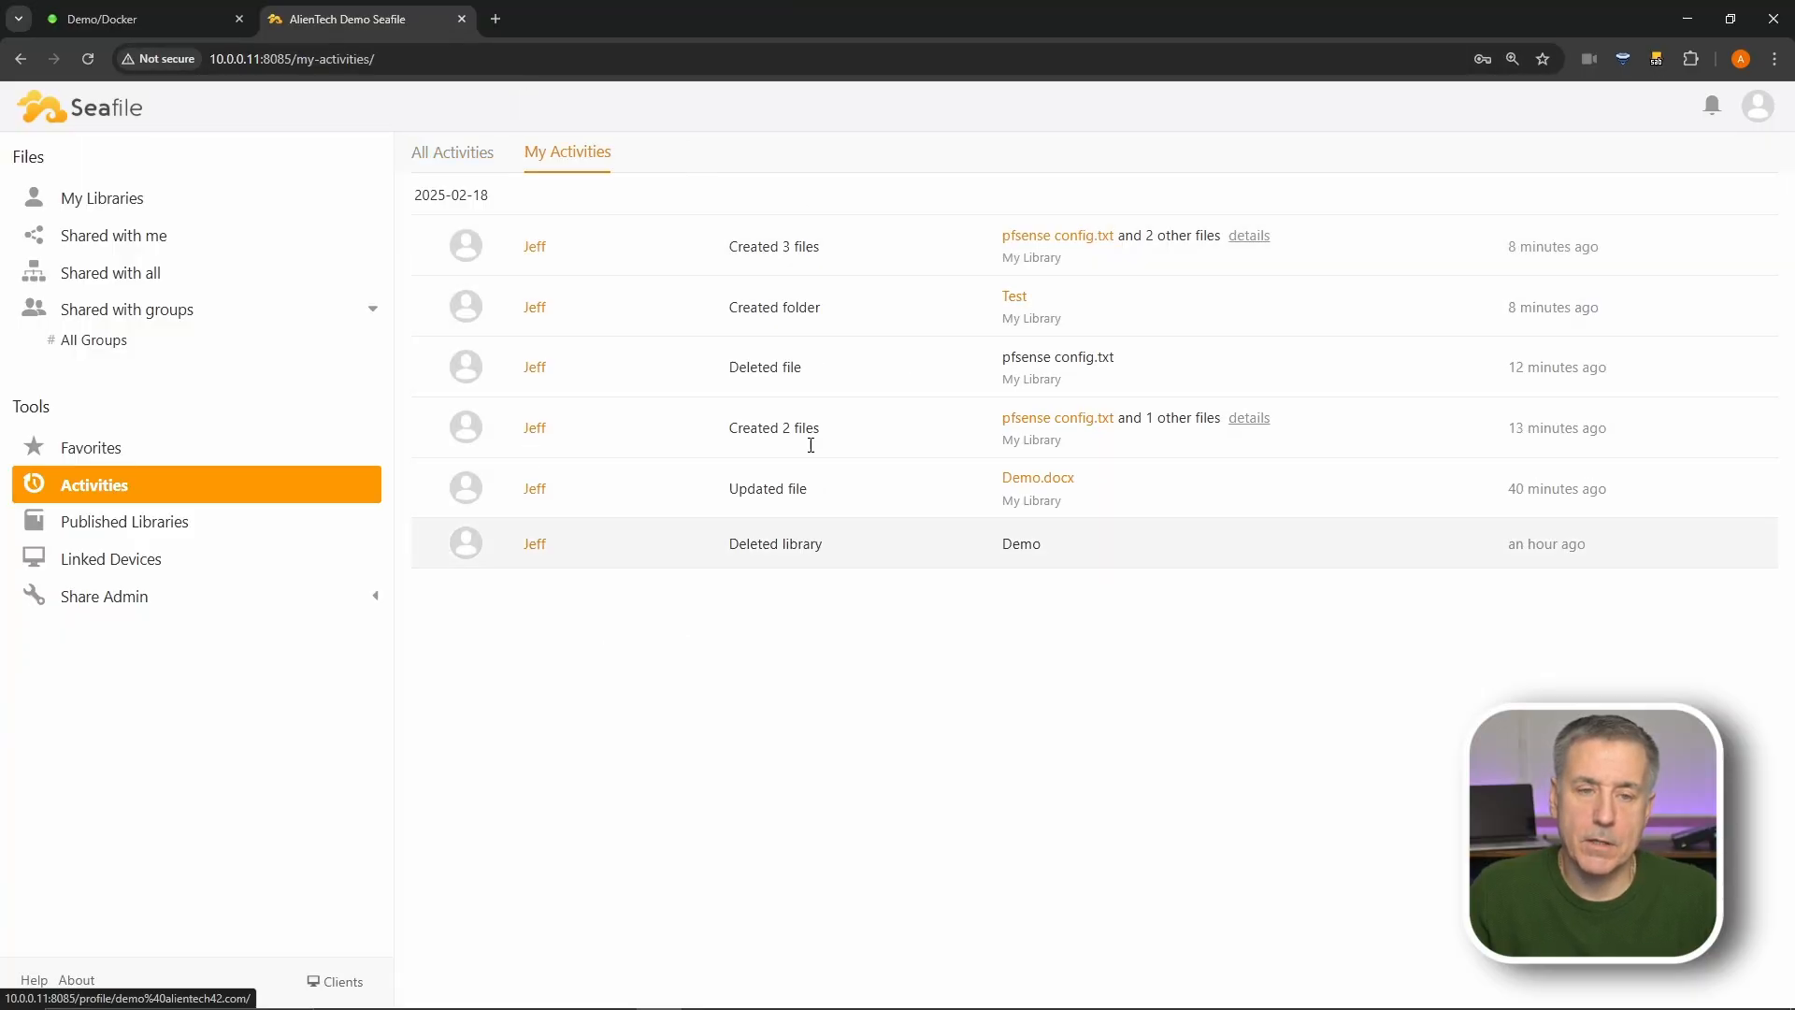
click(103, 529)
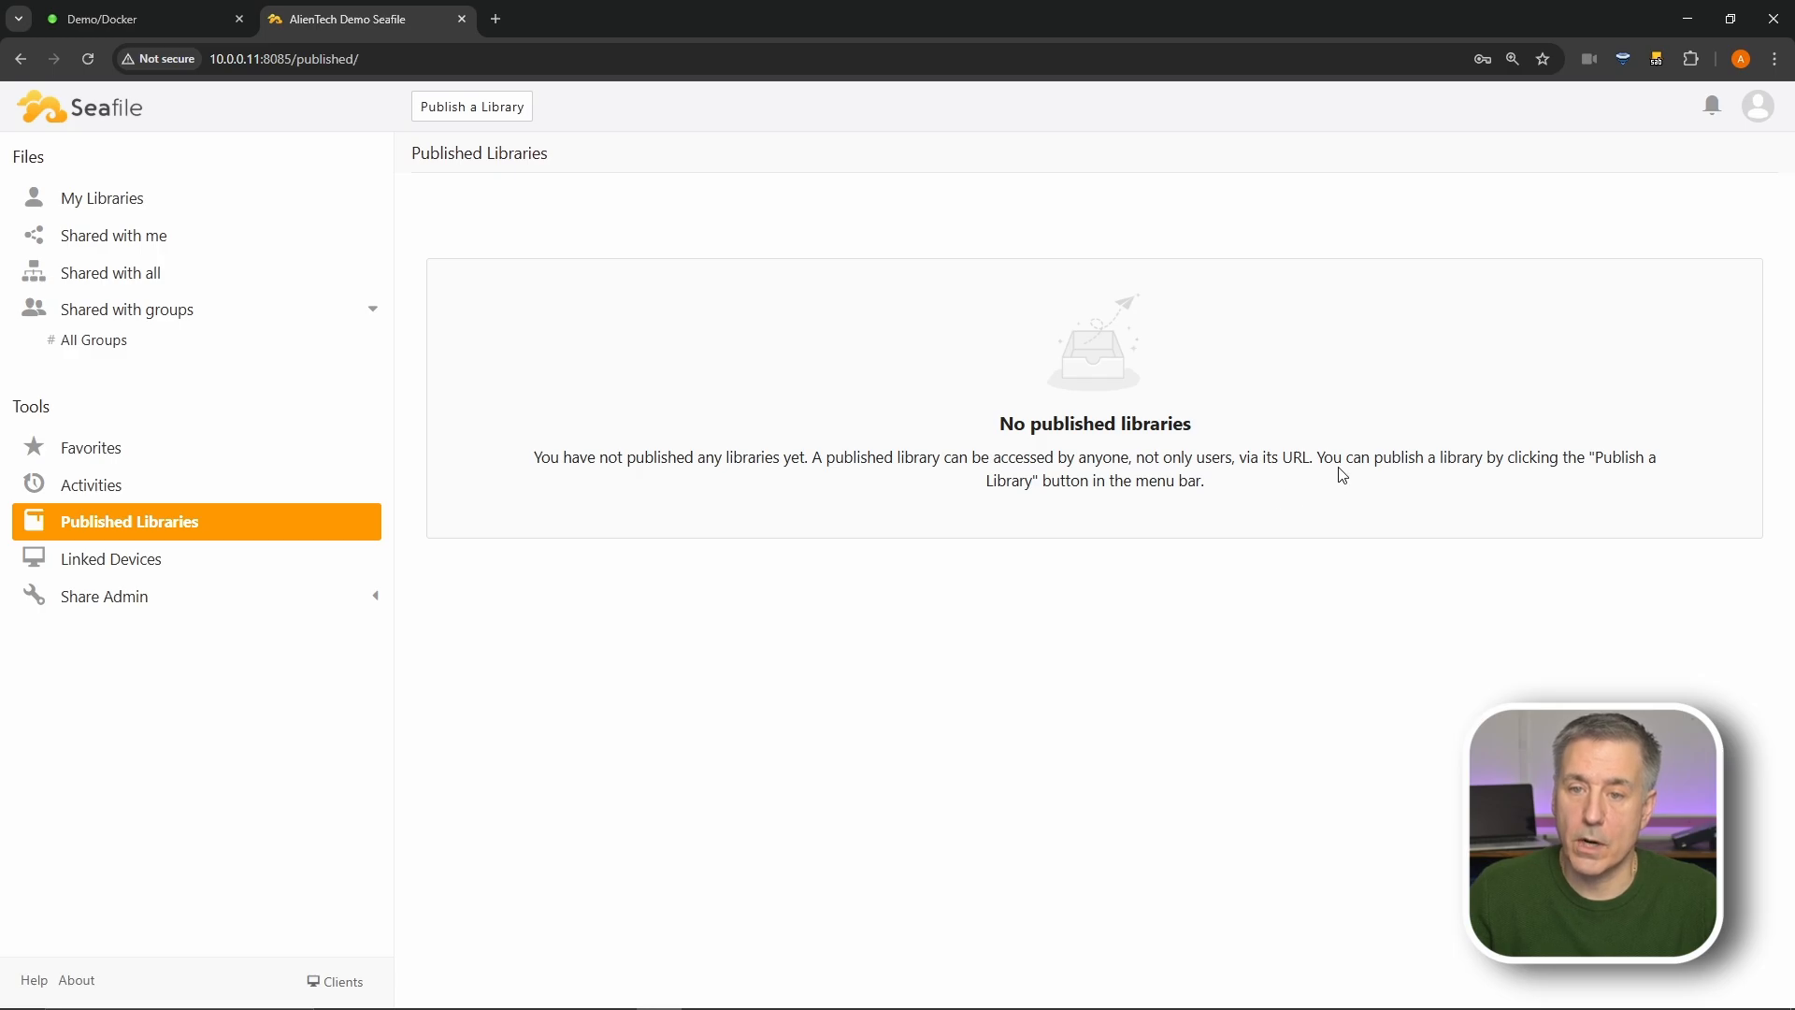
- Publish My Library through Publish a Library, then view the Linked Devices page
click(466, 112)
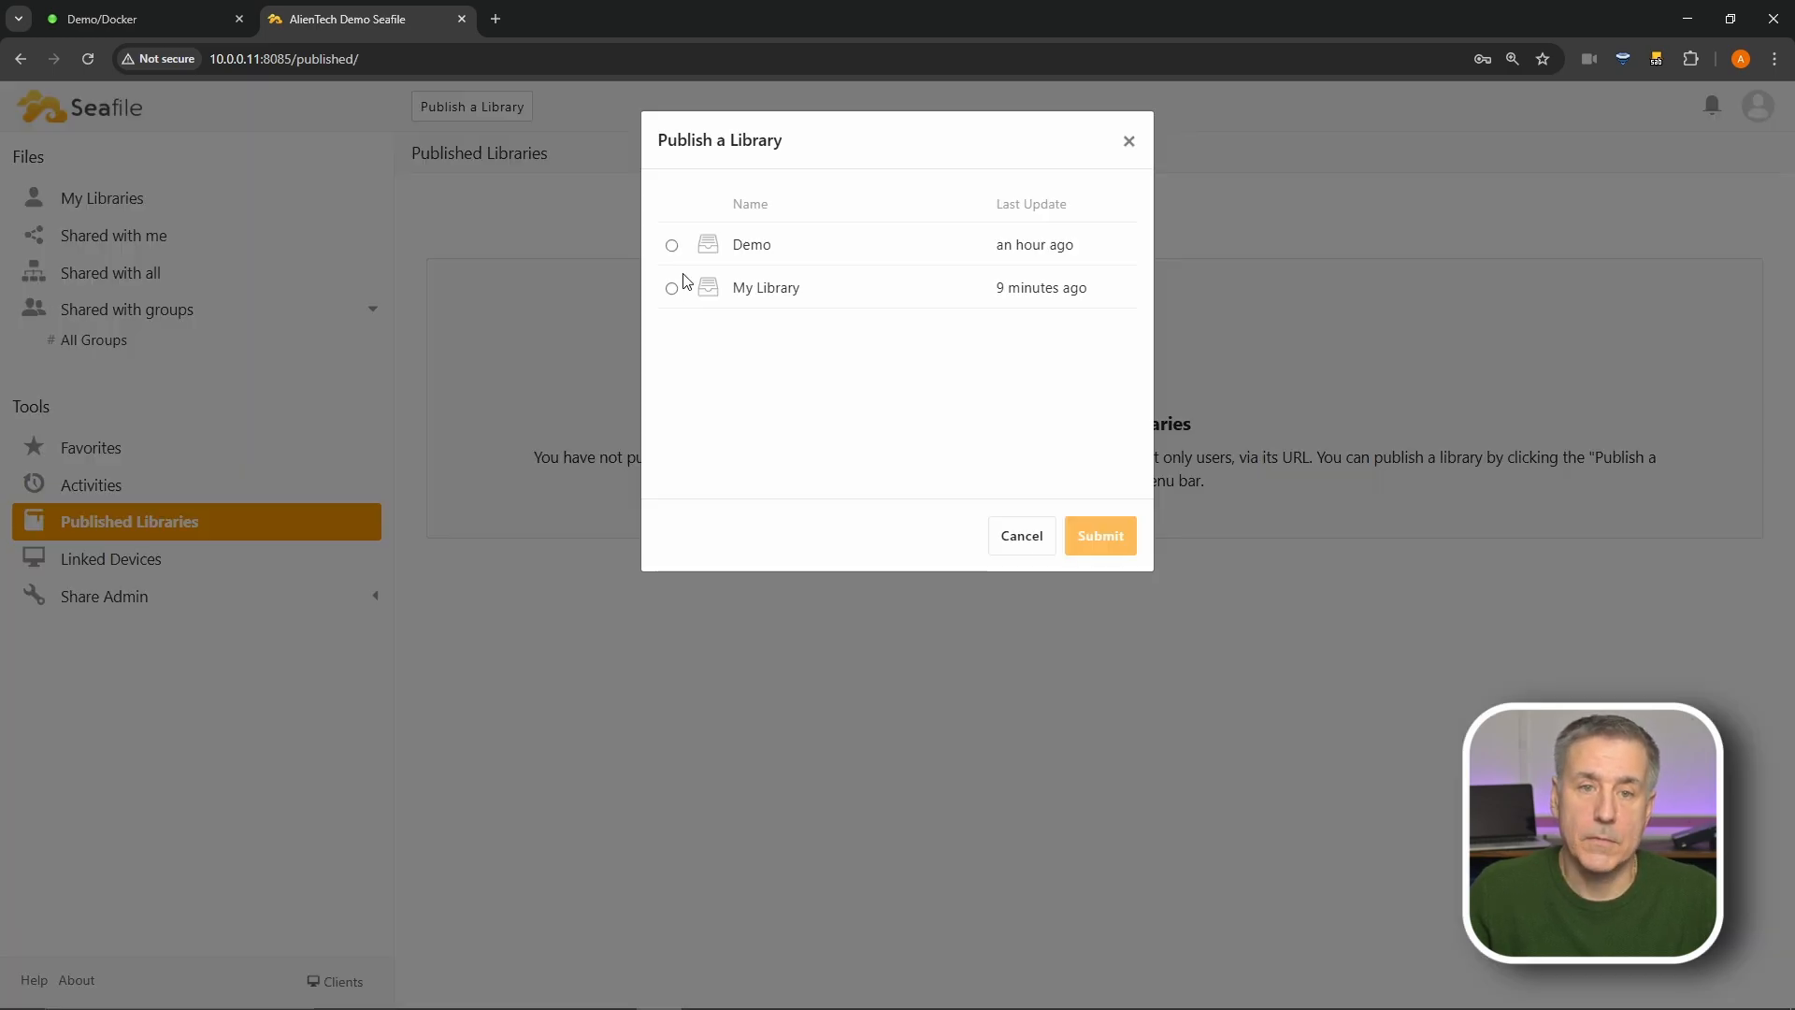
click(671, 288)
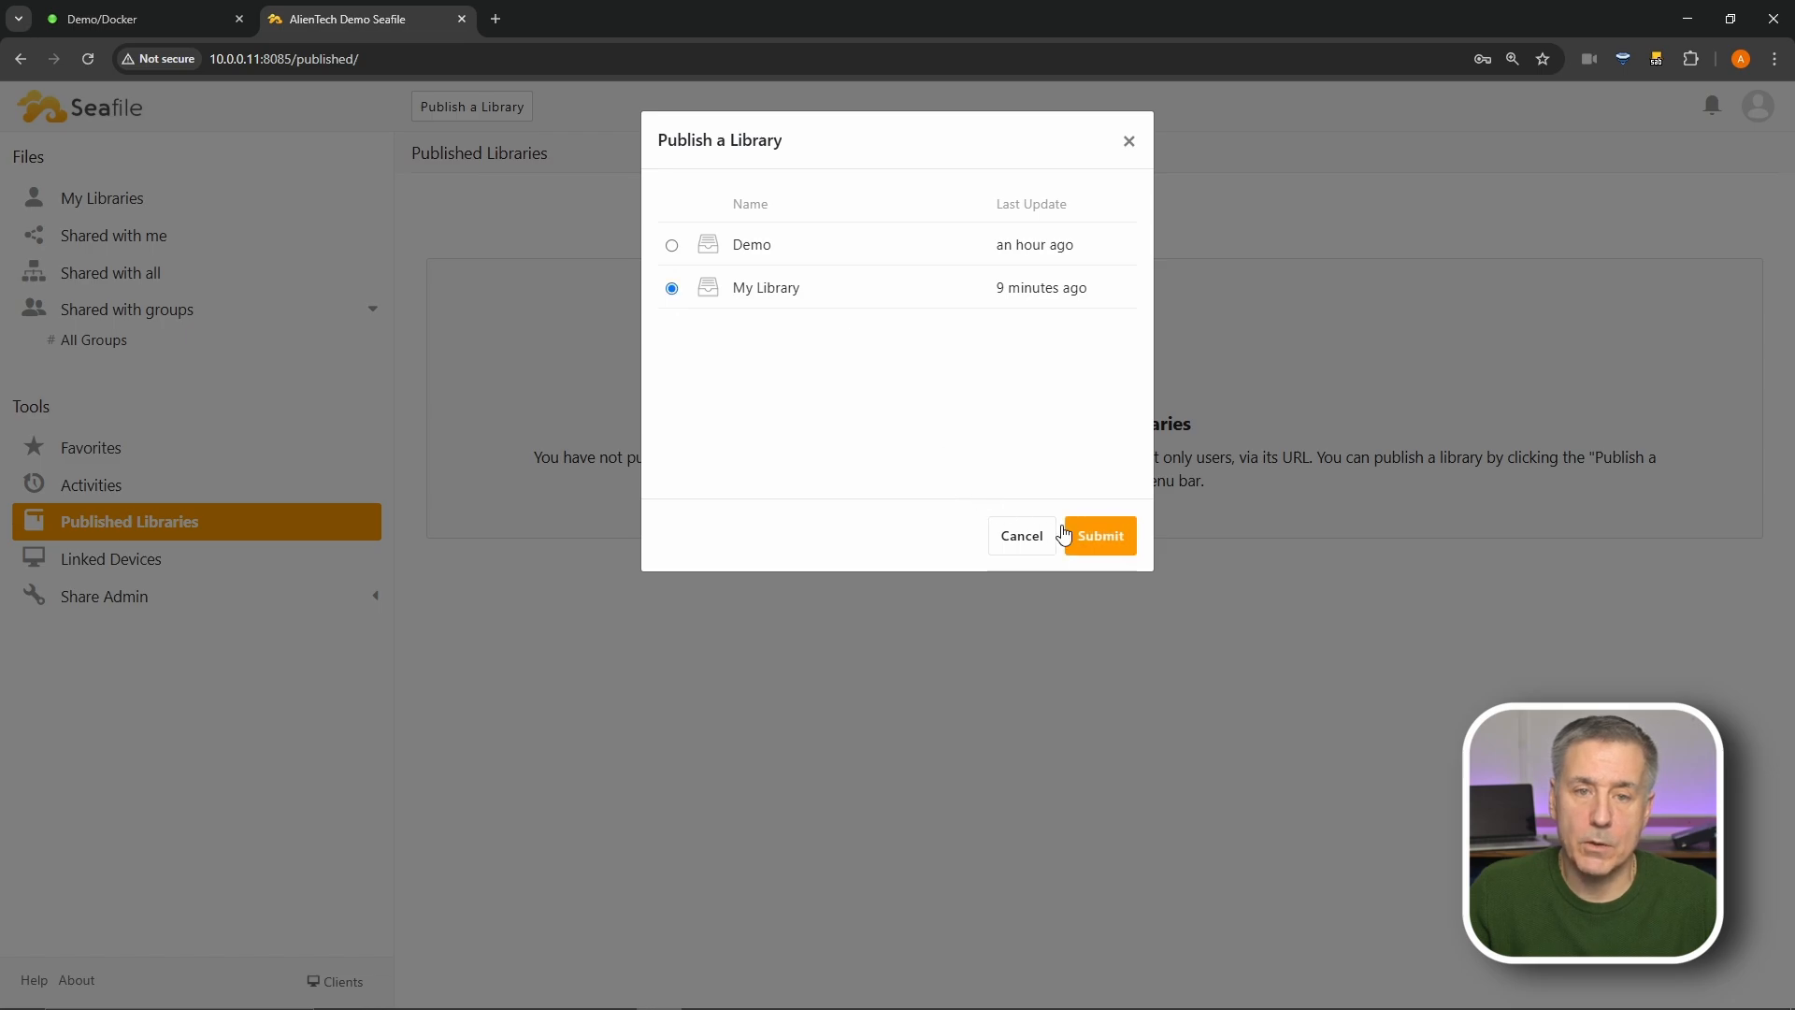
click(1084, 536)
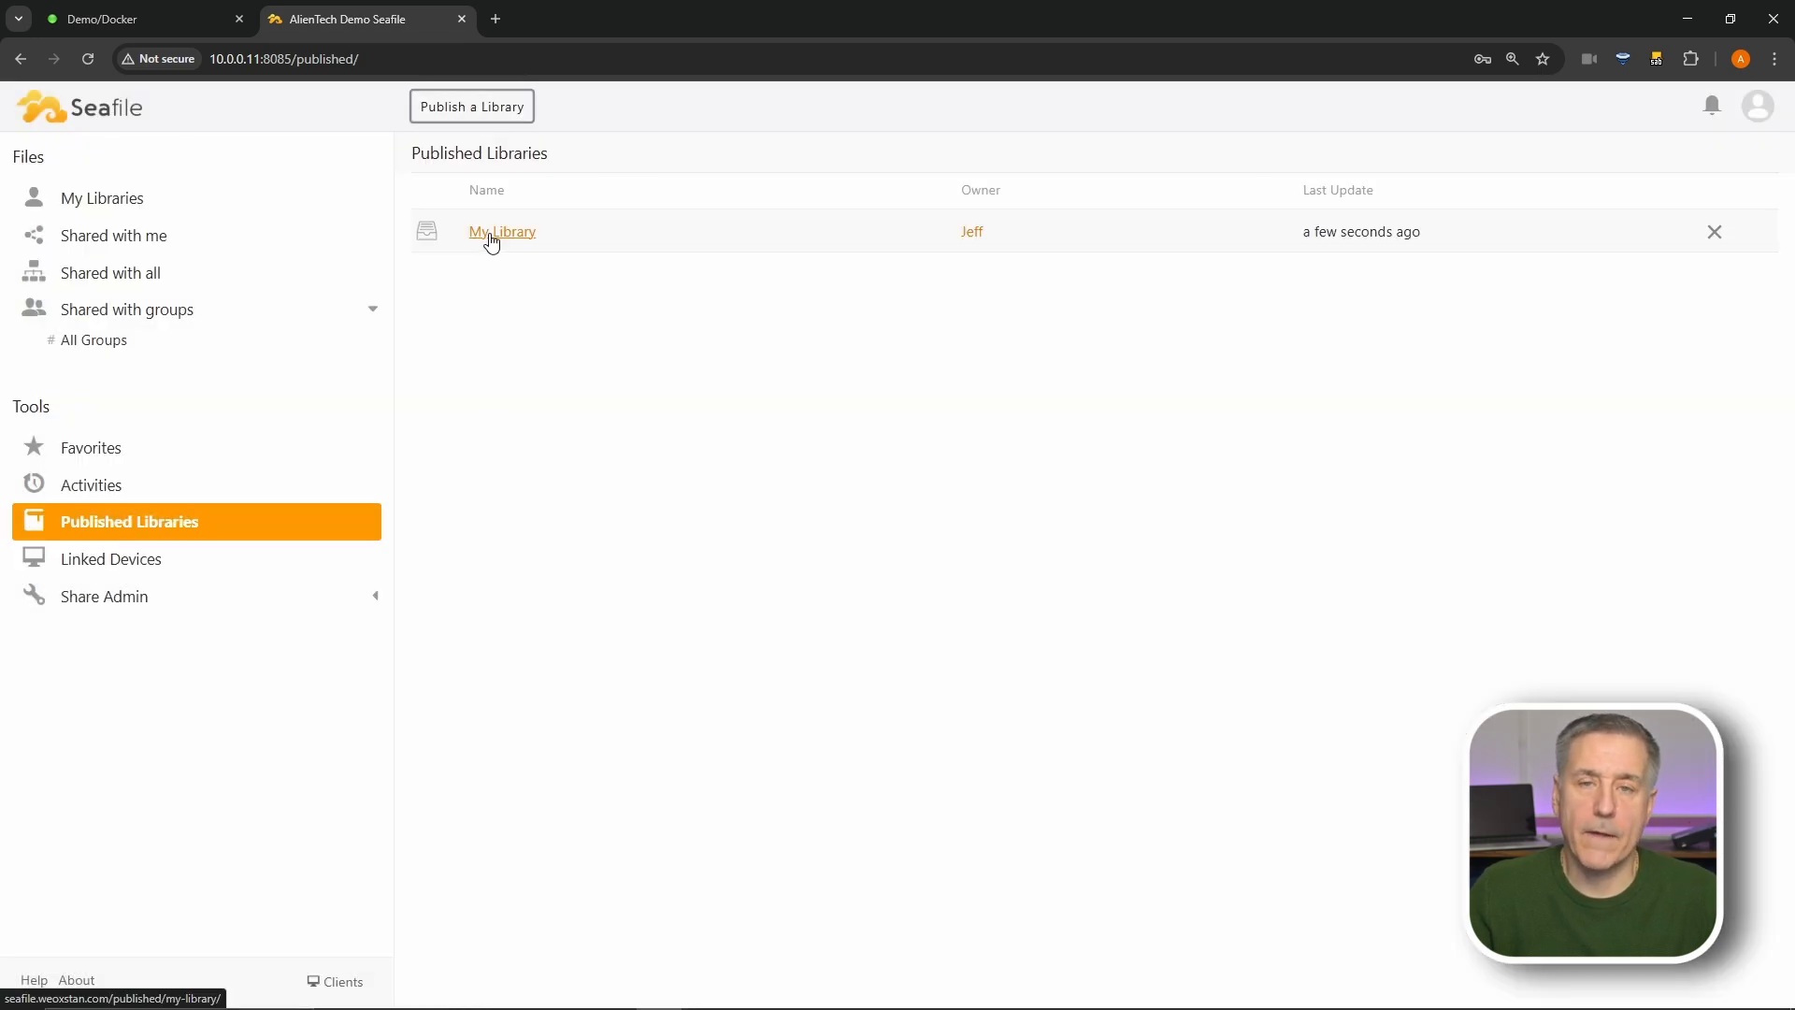
click(120, 572)
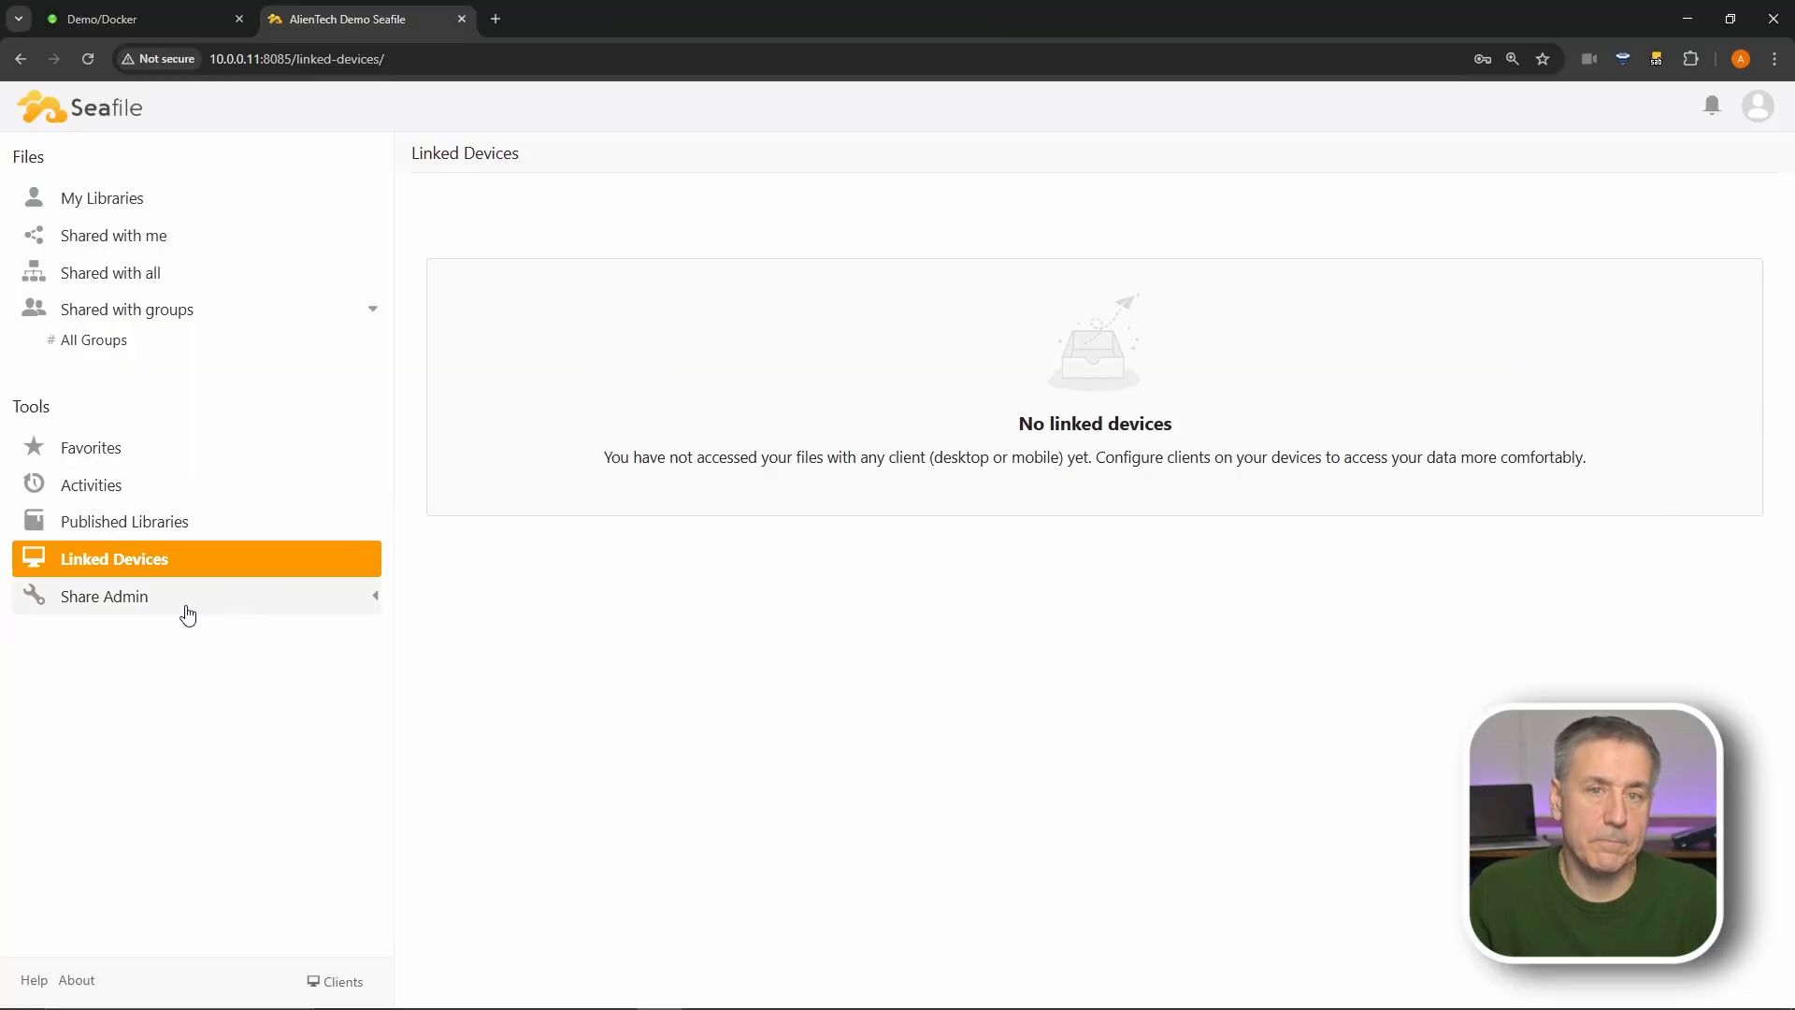
- Under Share Admin > Libraries, revoke My Library's share with the individual user
click(115, 599)
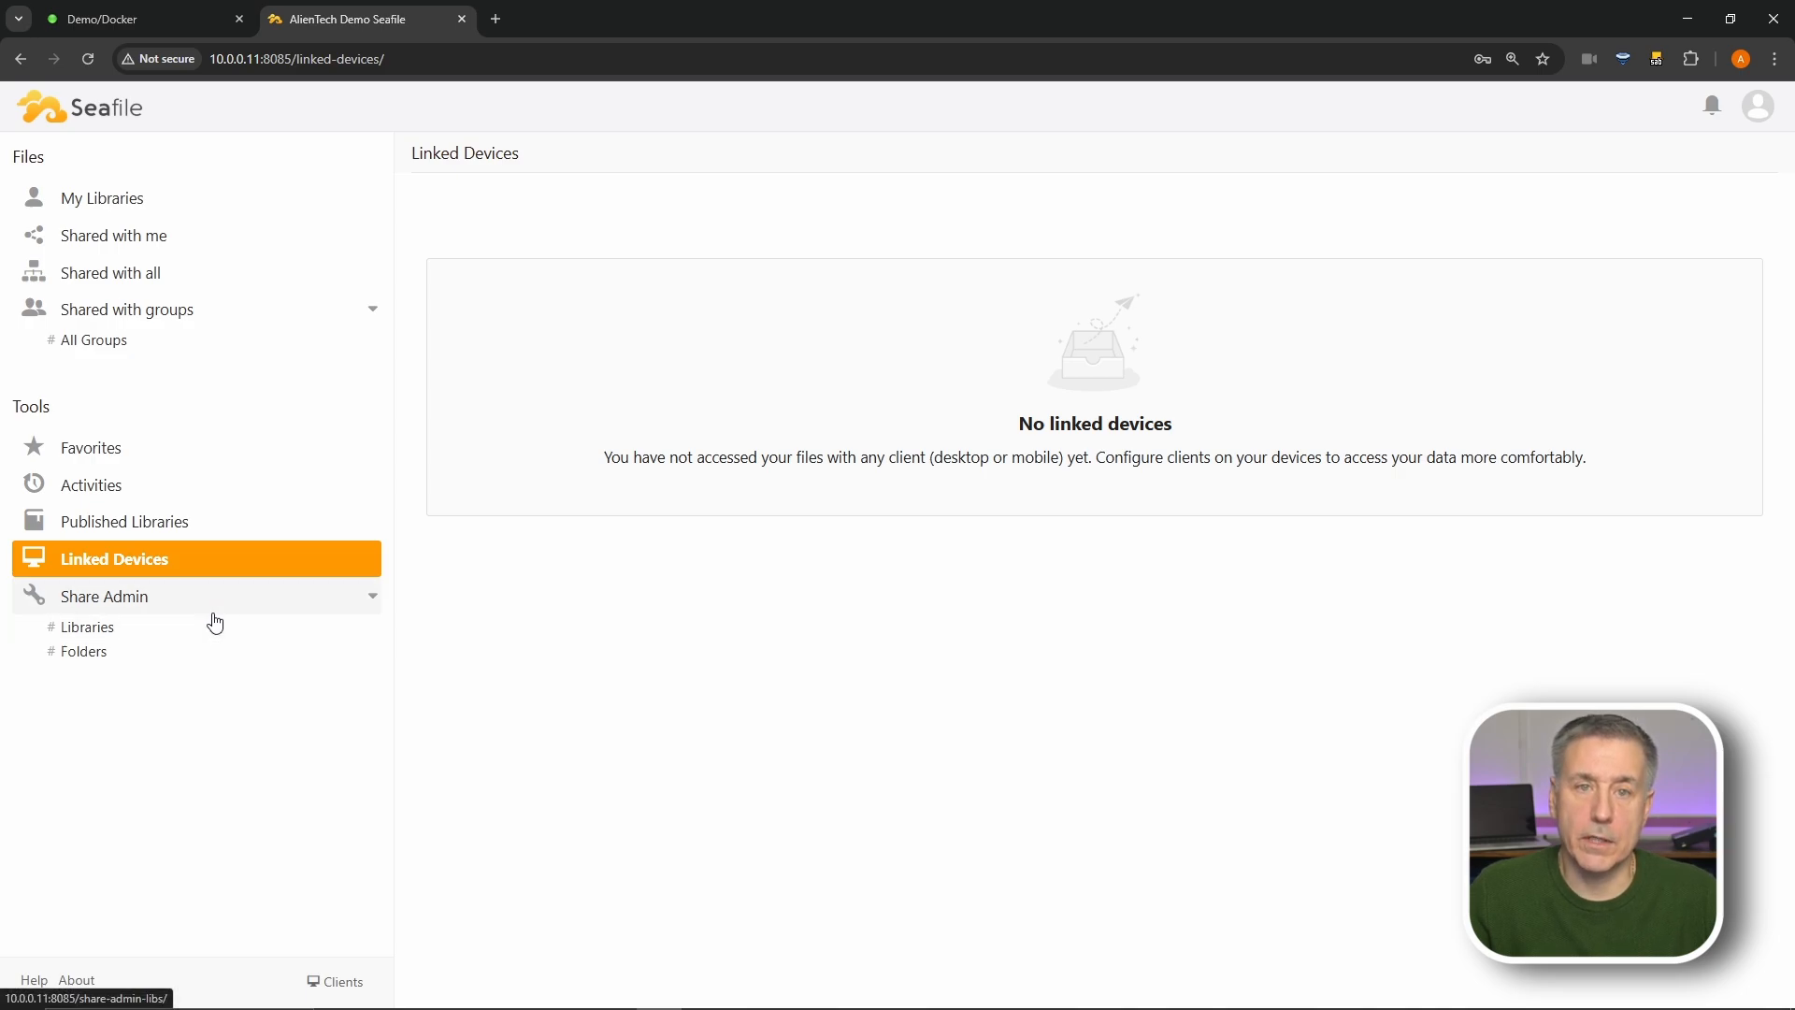
click(107, 625)
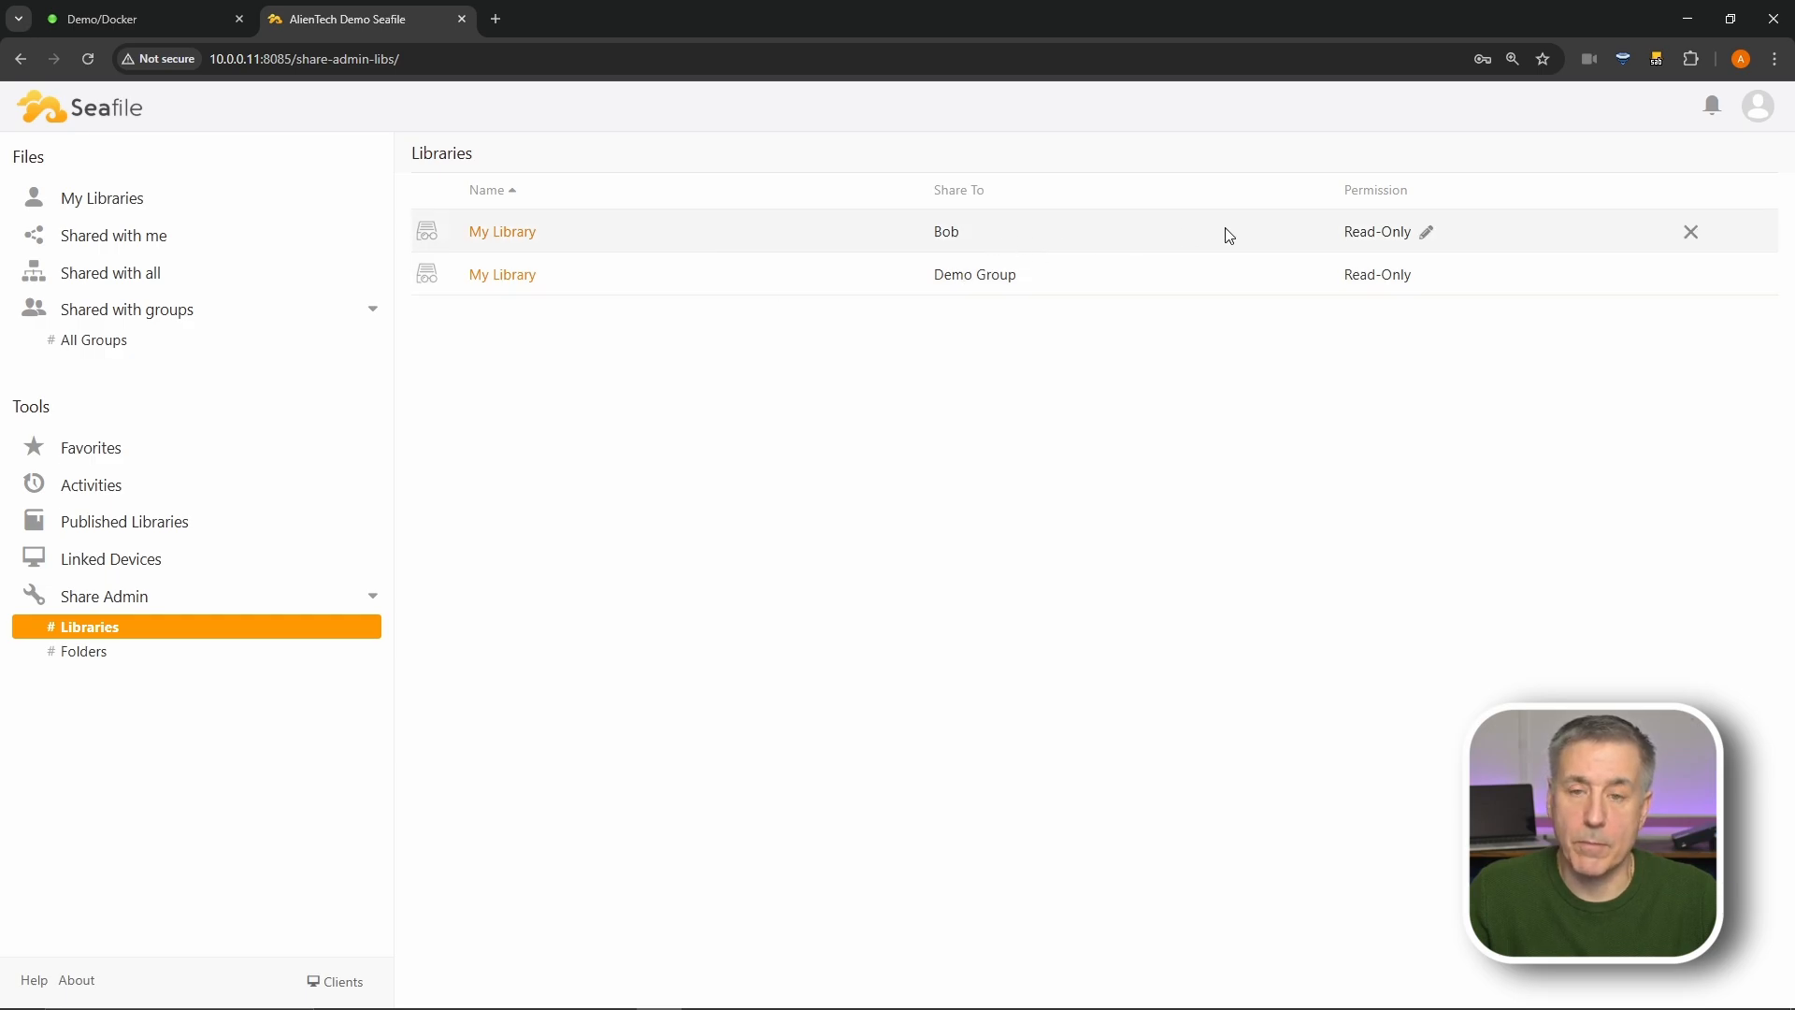
click(1691, 232)
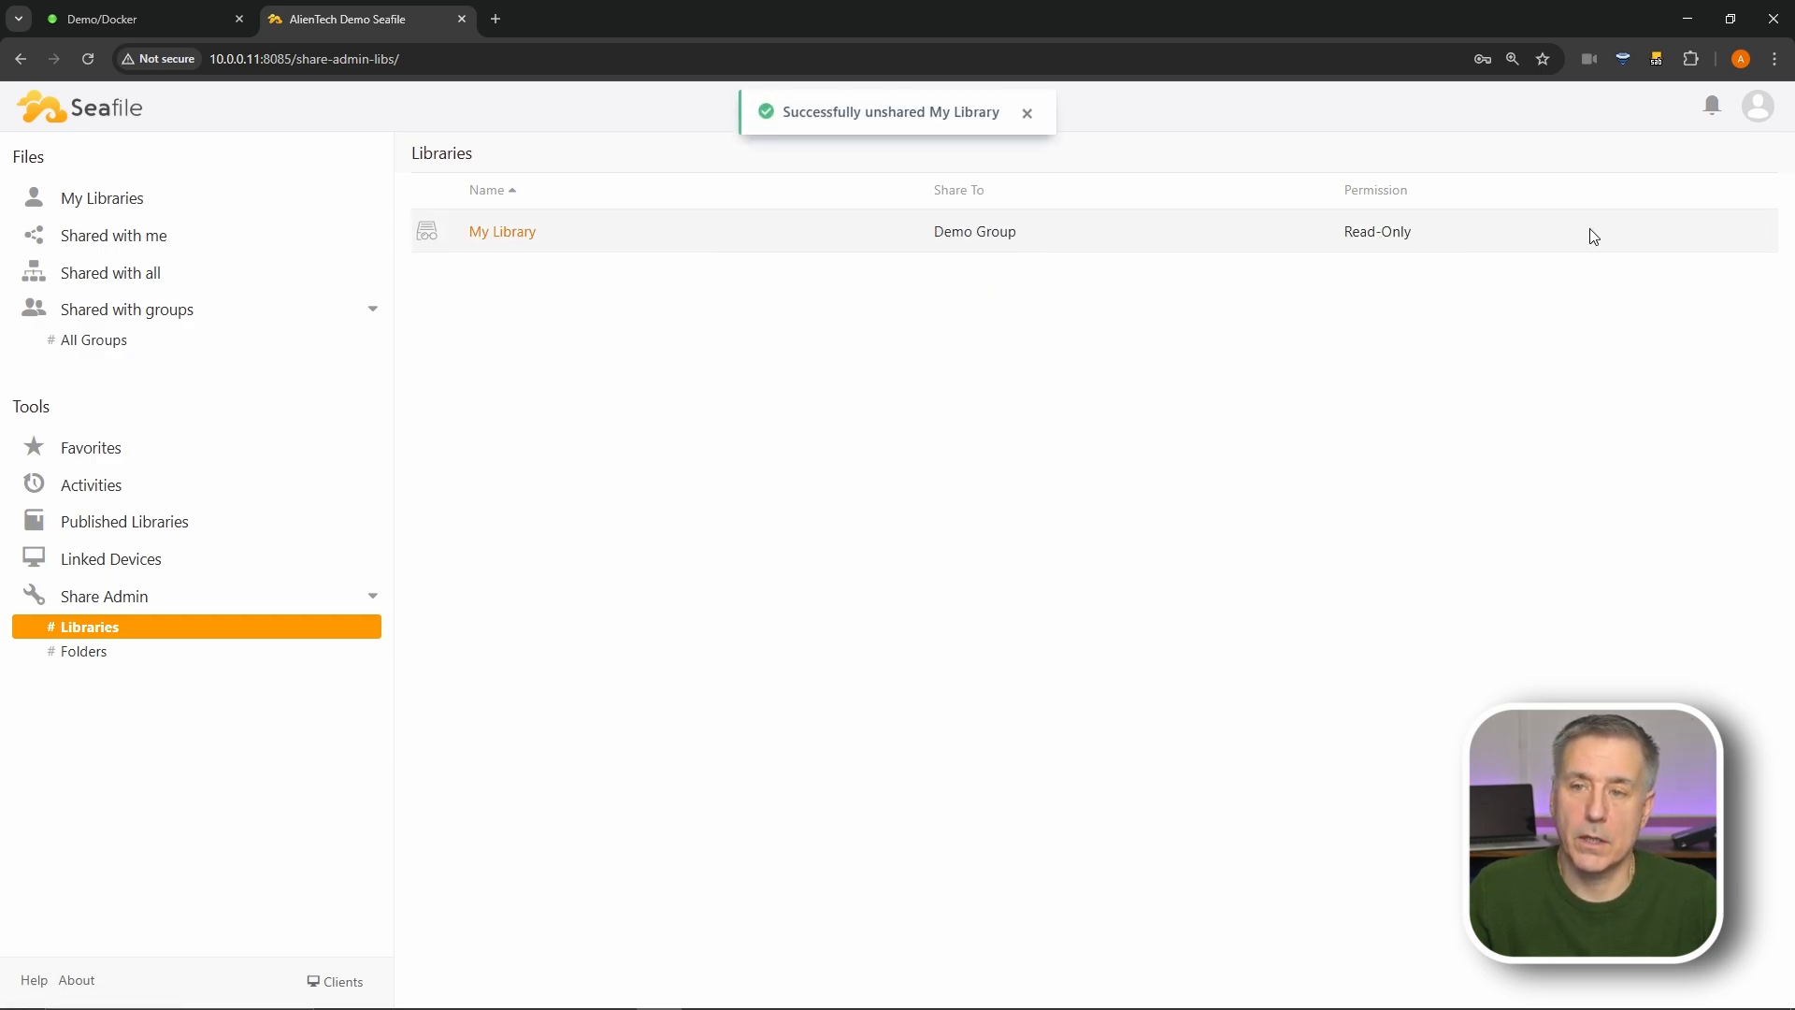
- Check shared Folders and Linked Devices, then go to the Clients download page
click(101, 654)
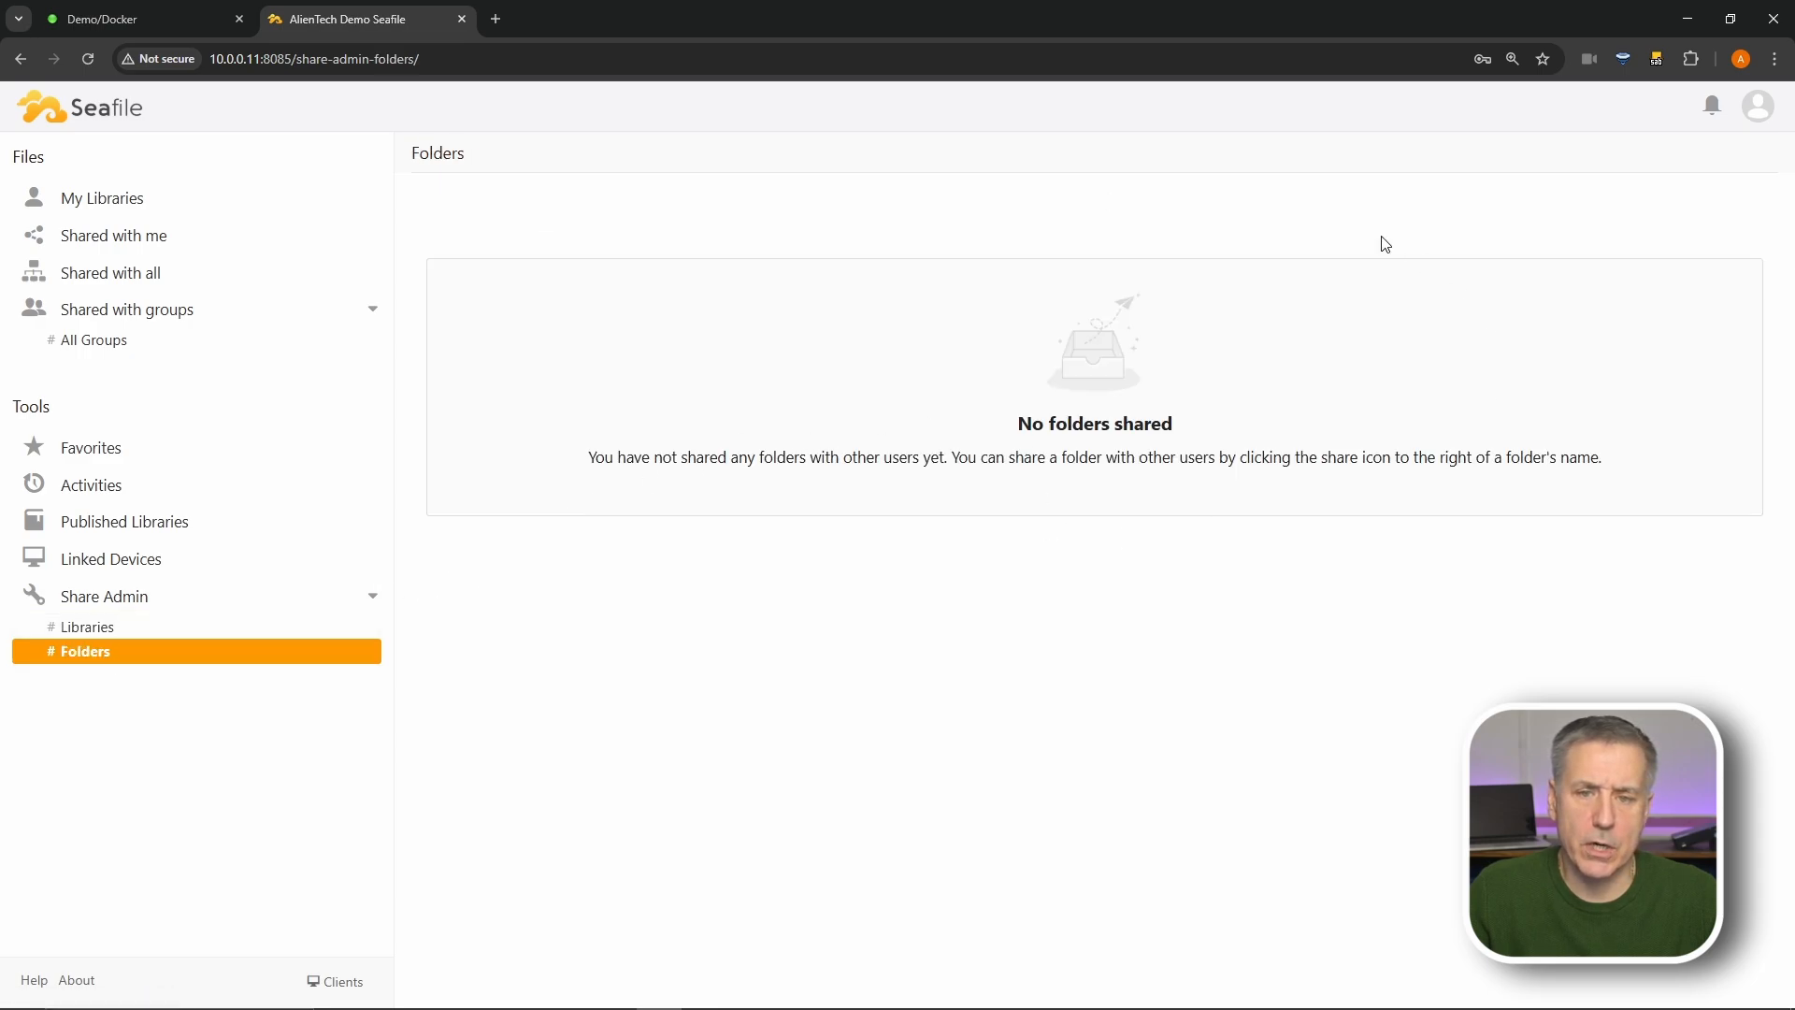
click(121, 566)
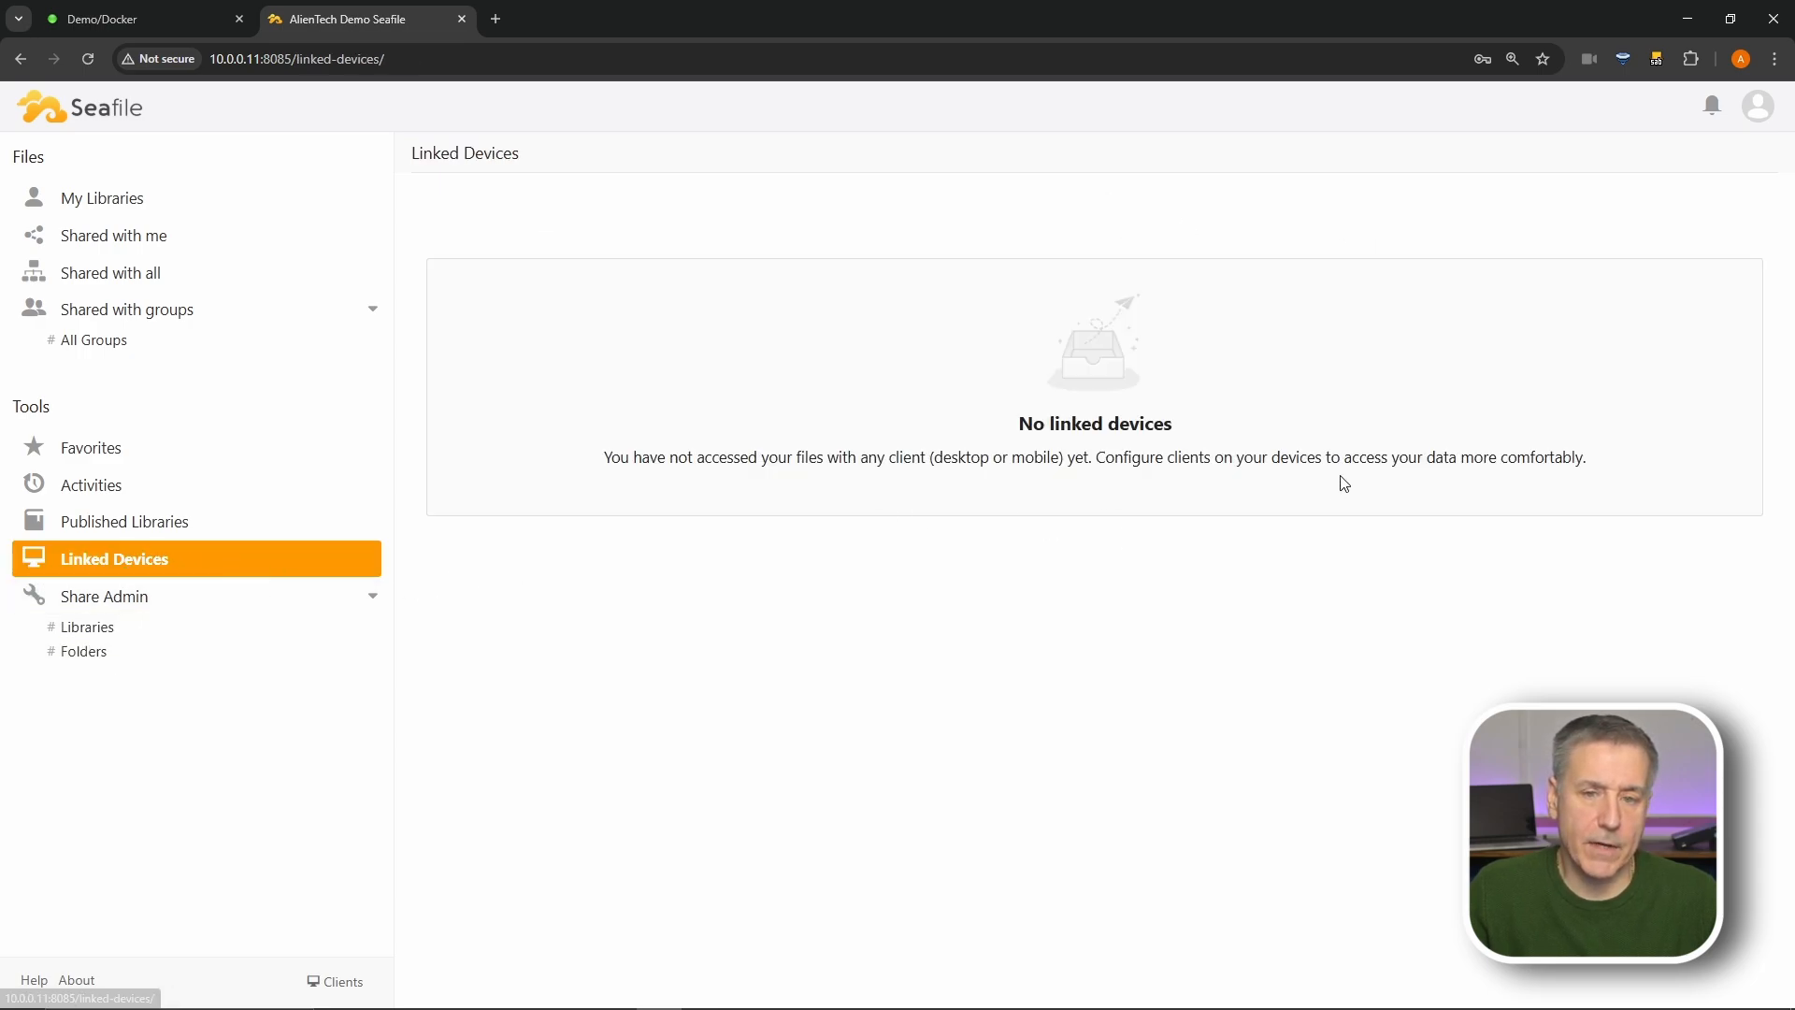
click(142, 563)
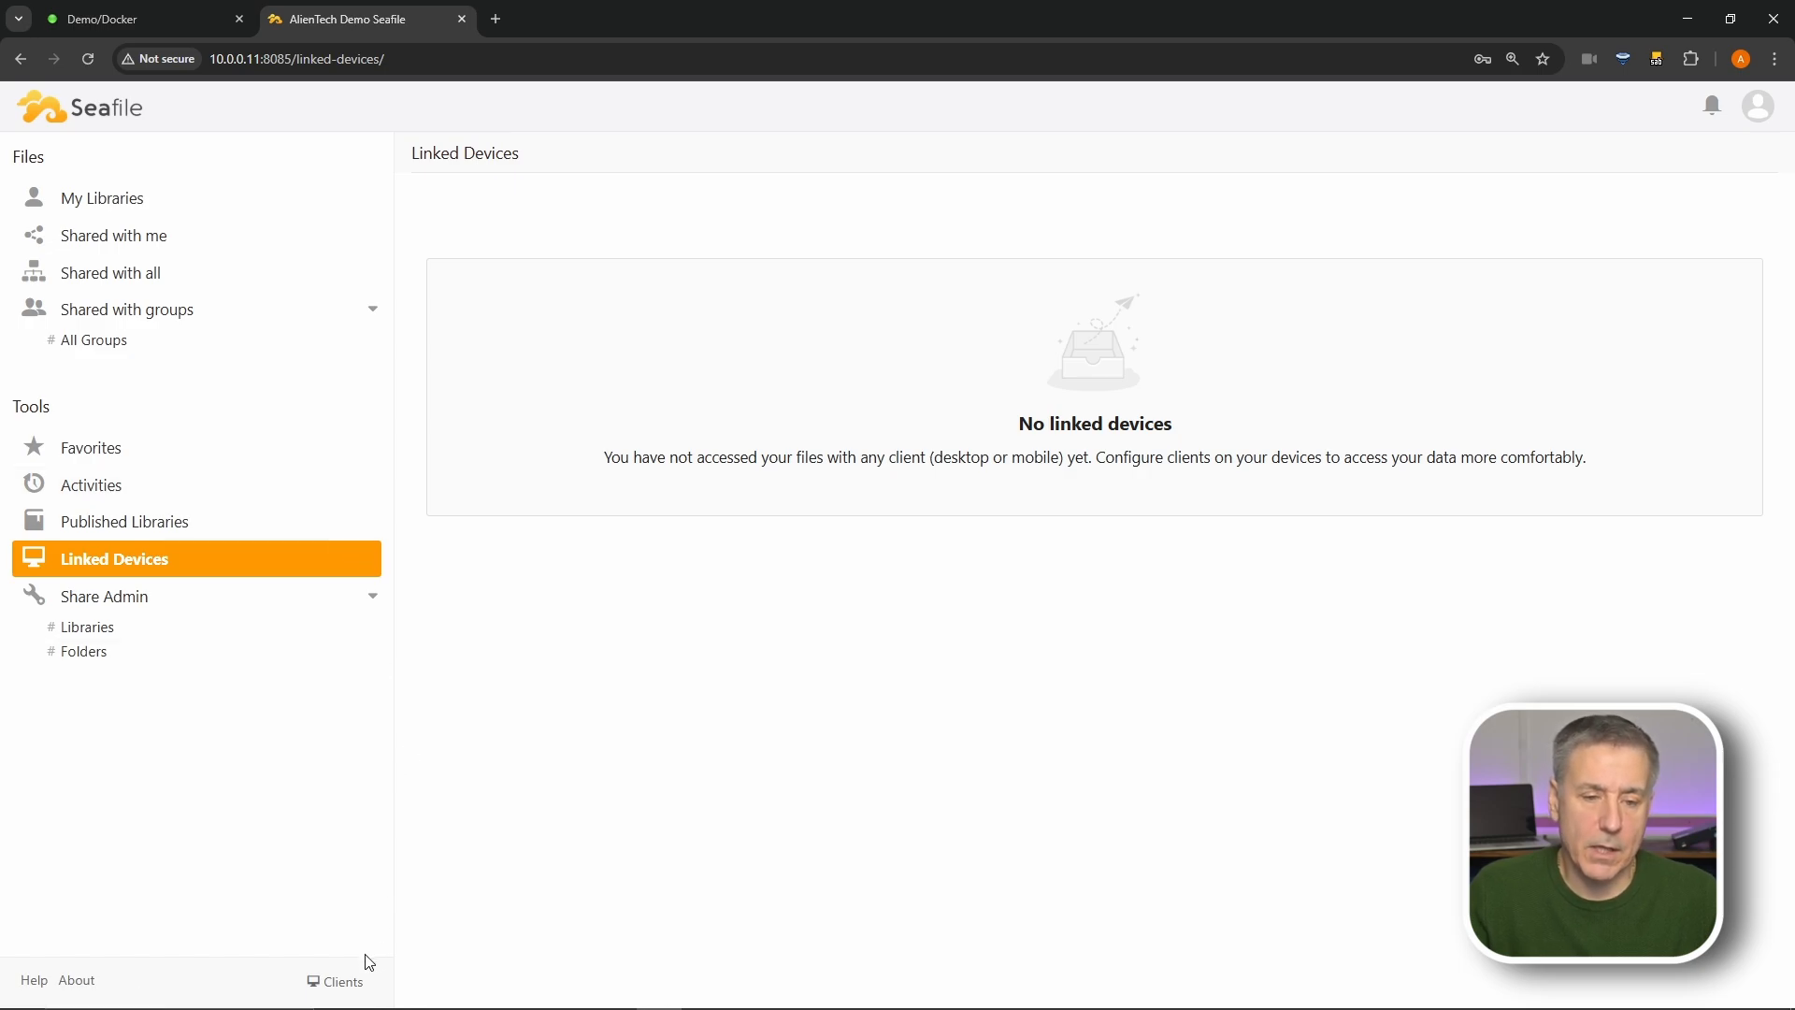
click(338, 982)
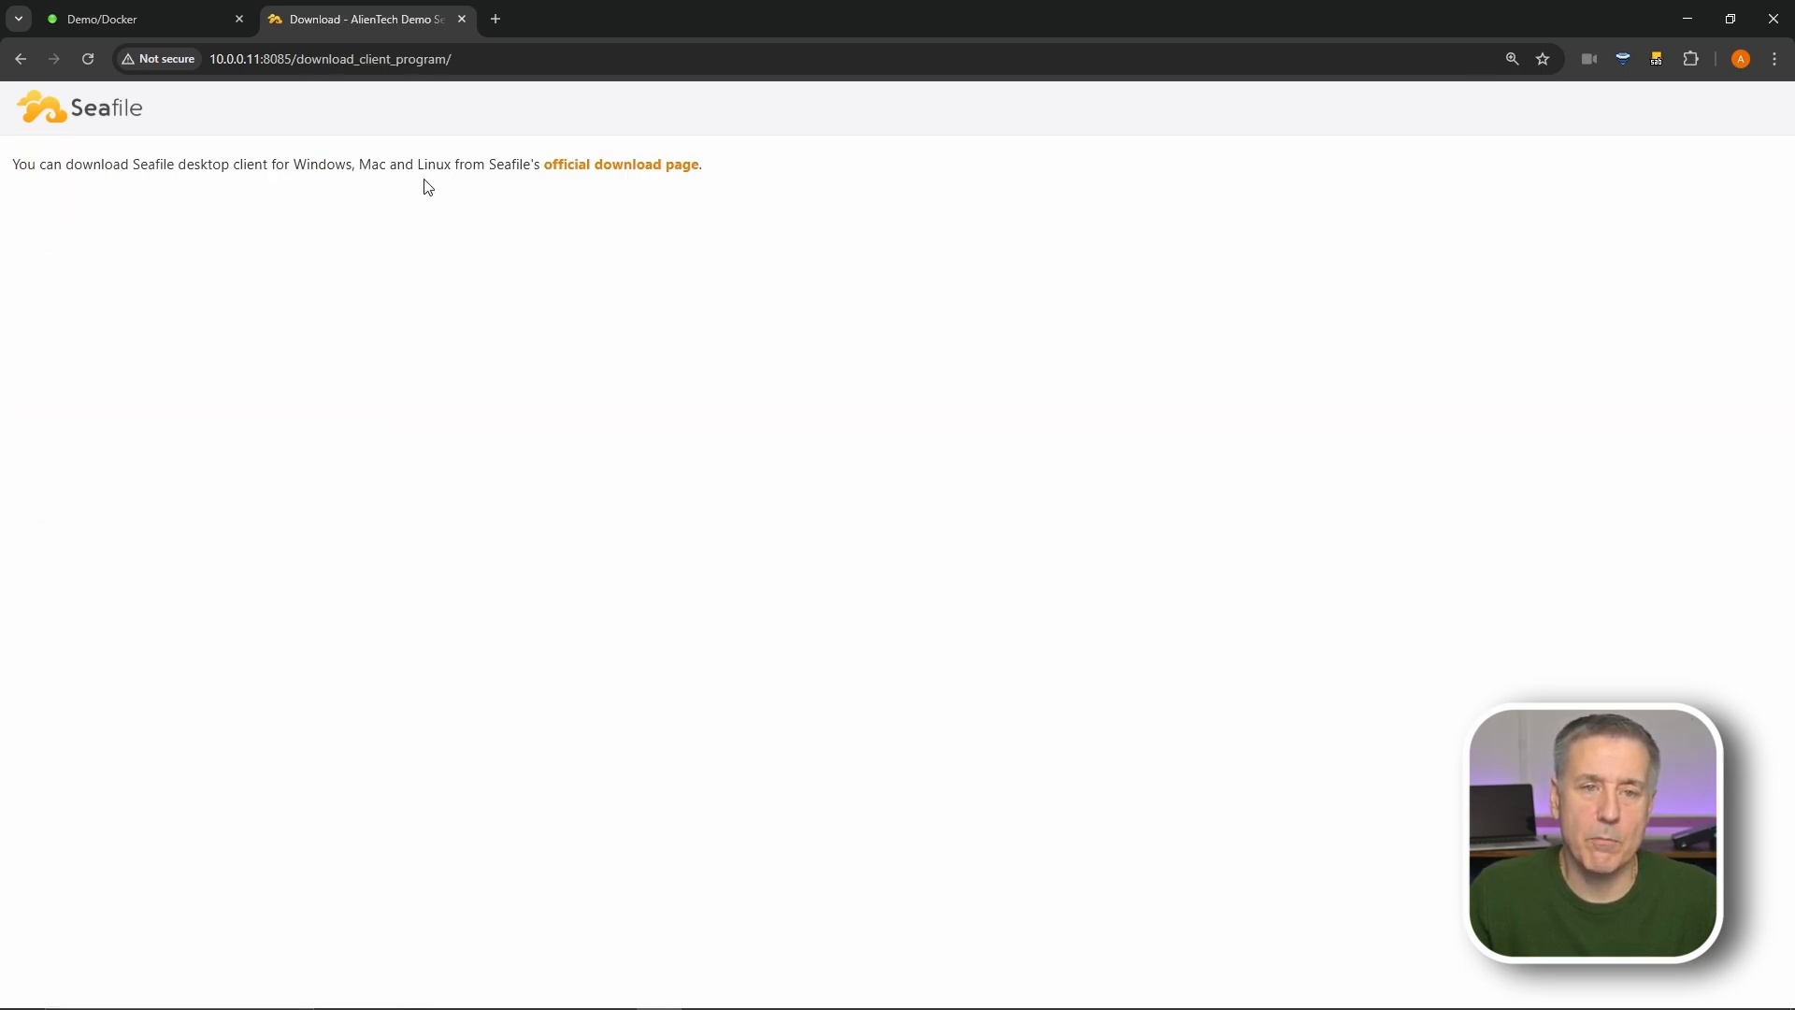
- Open seafile.com/en/download and scroll back up to Desktop Syncing Clients 9.0.12
click(642, 169)
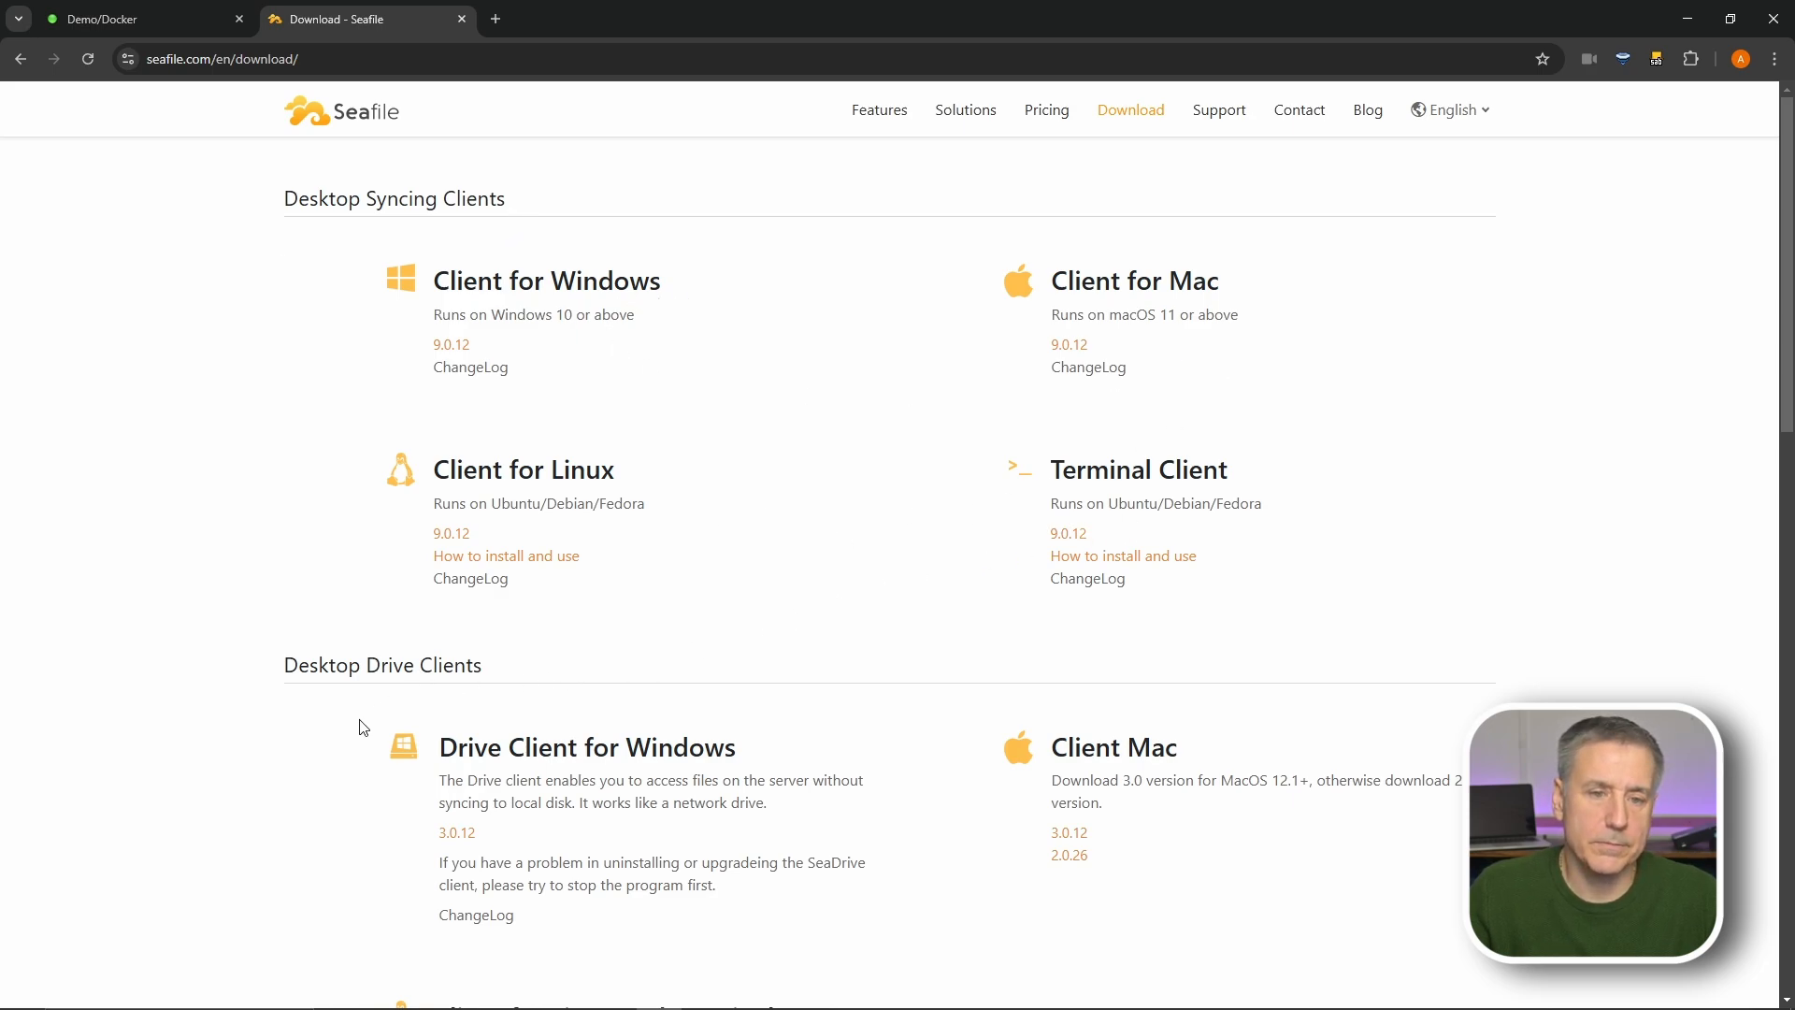
scroll(460, 670, down, 5)
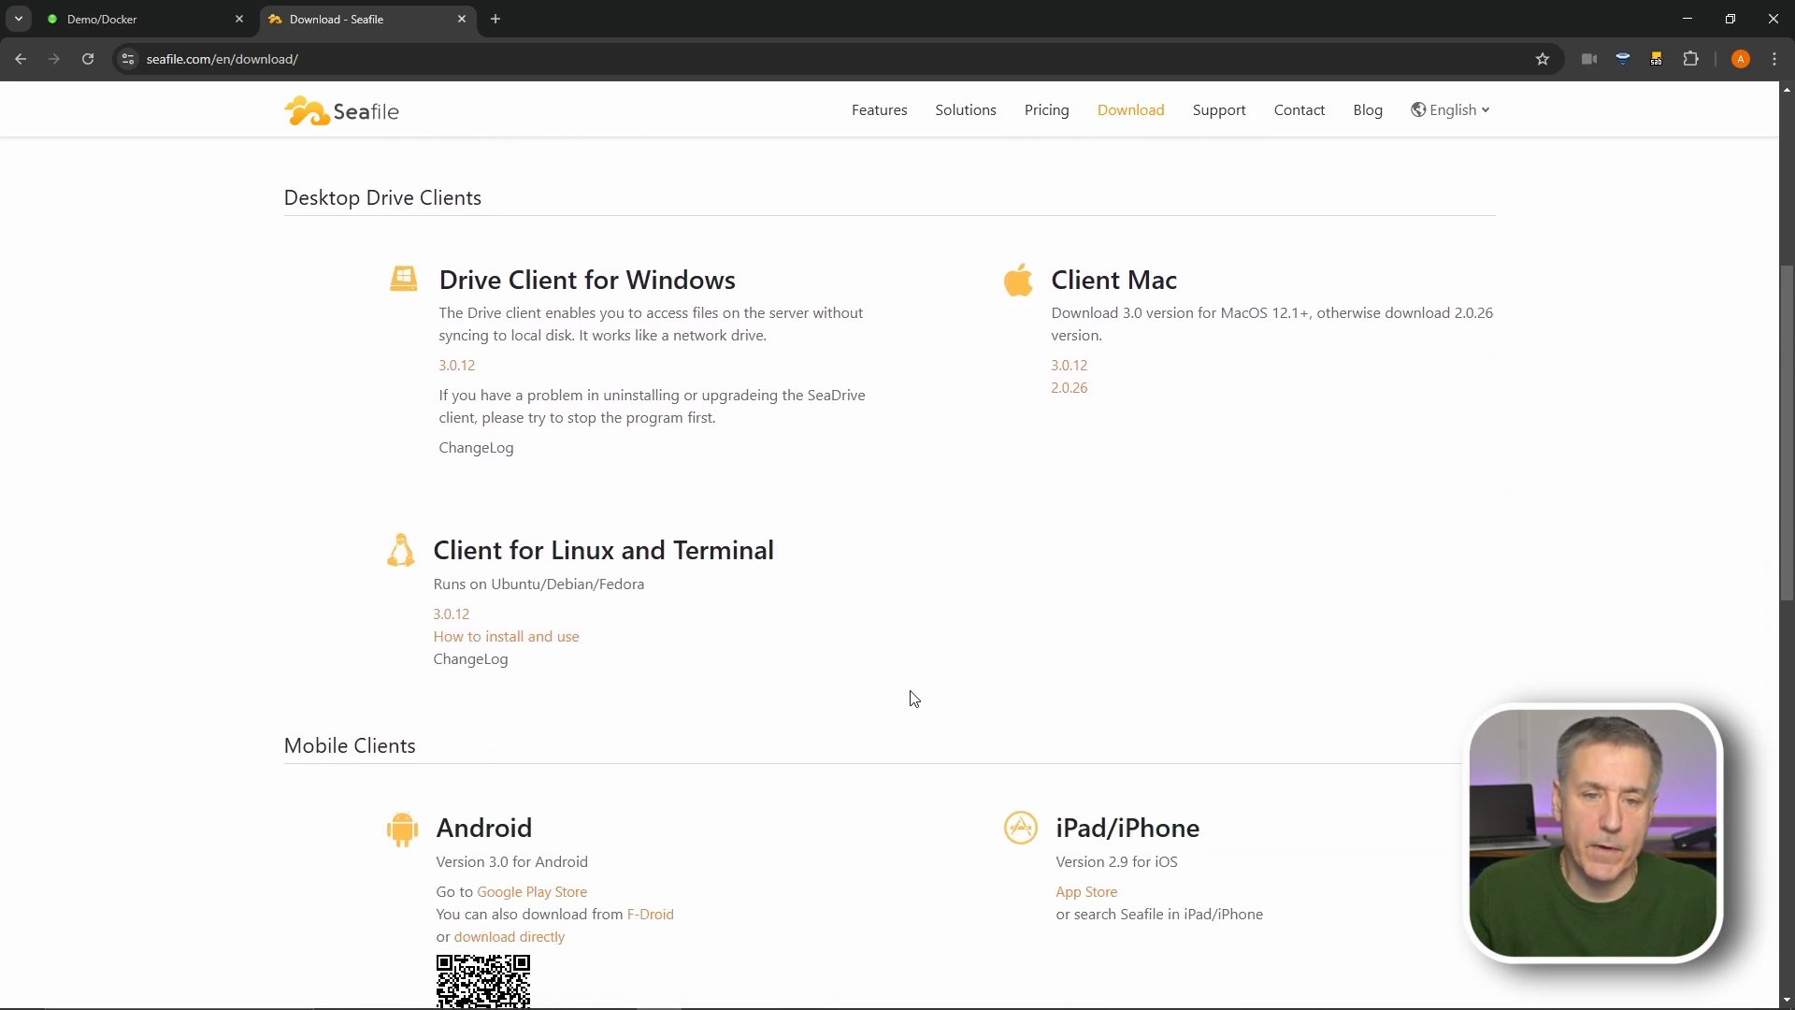
scroll(502, 564, down, 4)
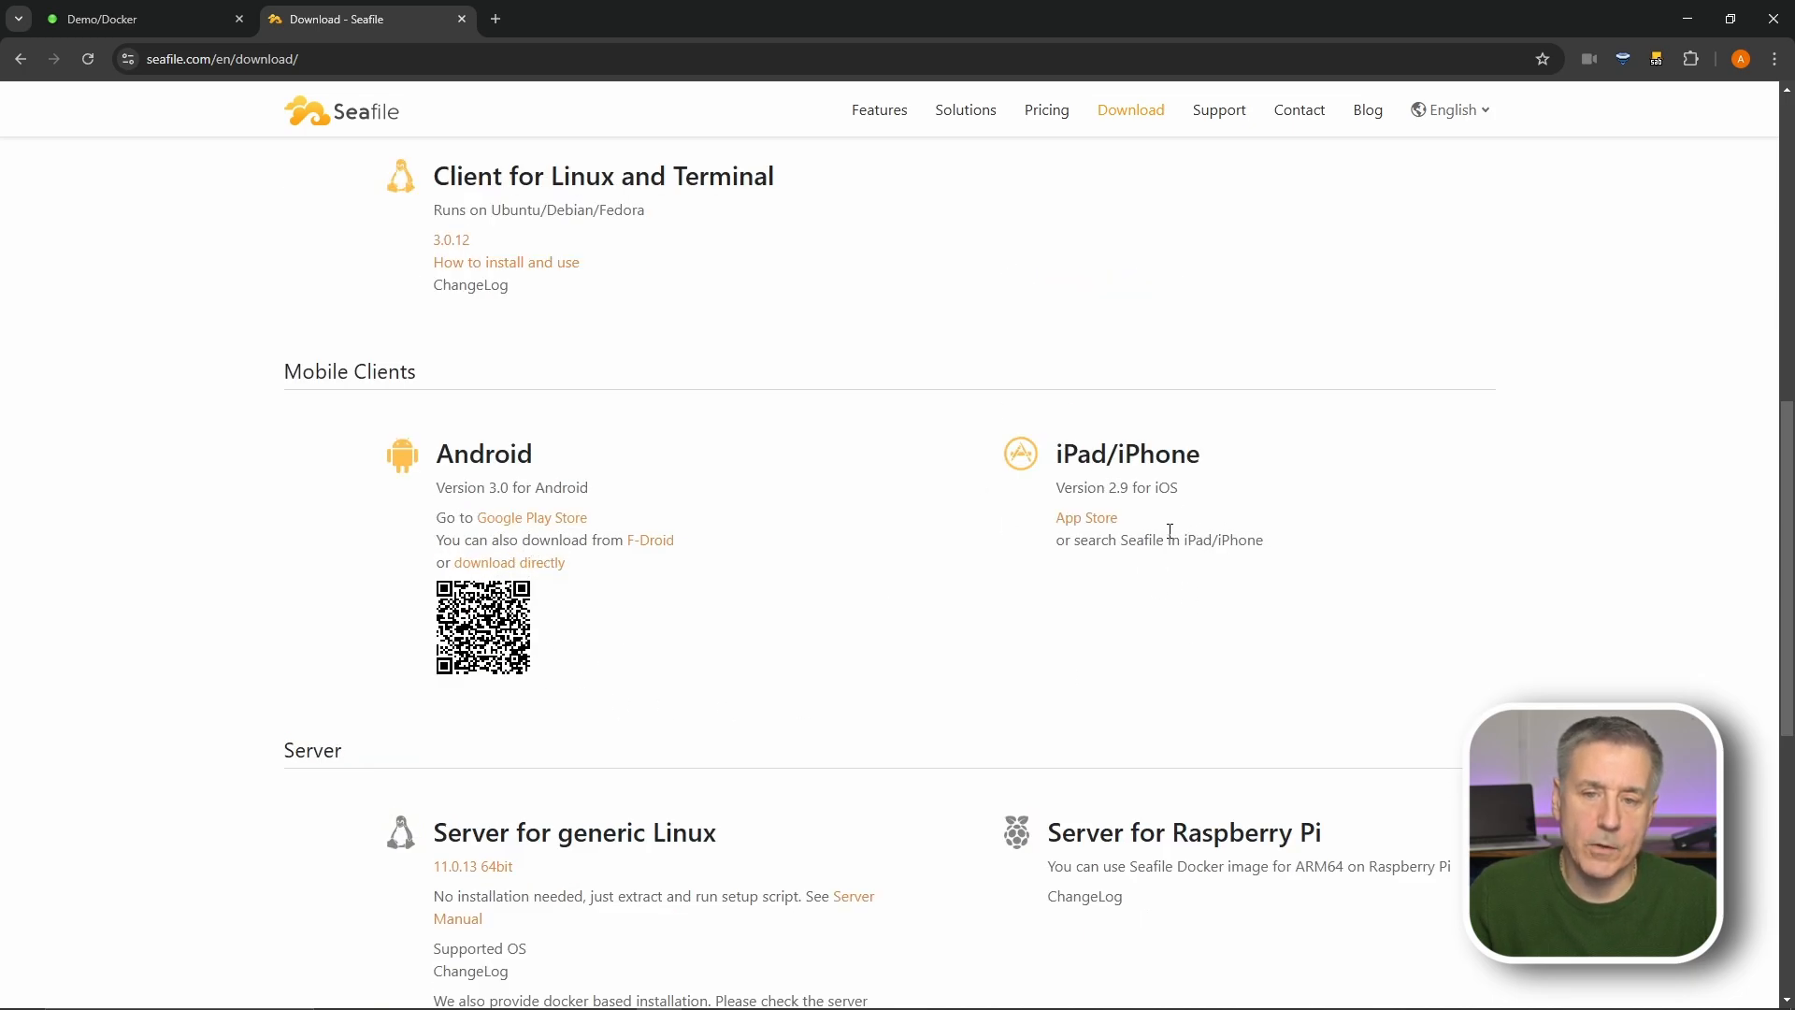
scroll(689, 473, down, 4)
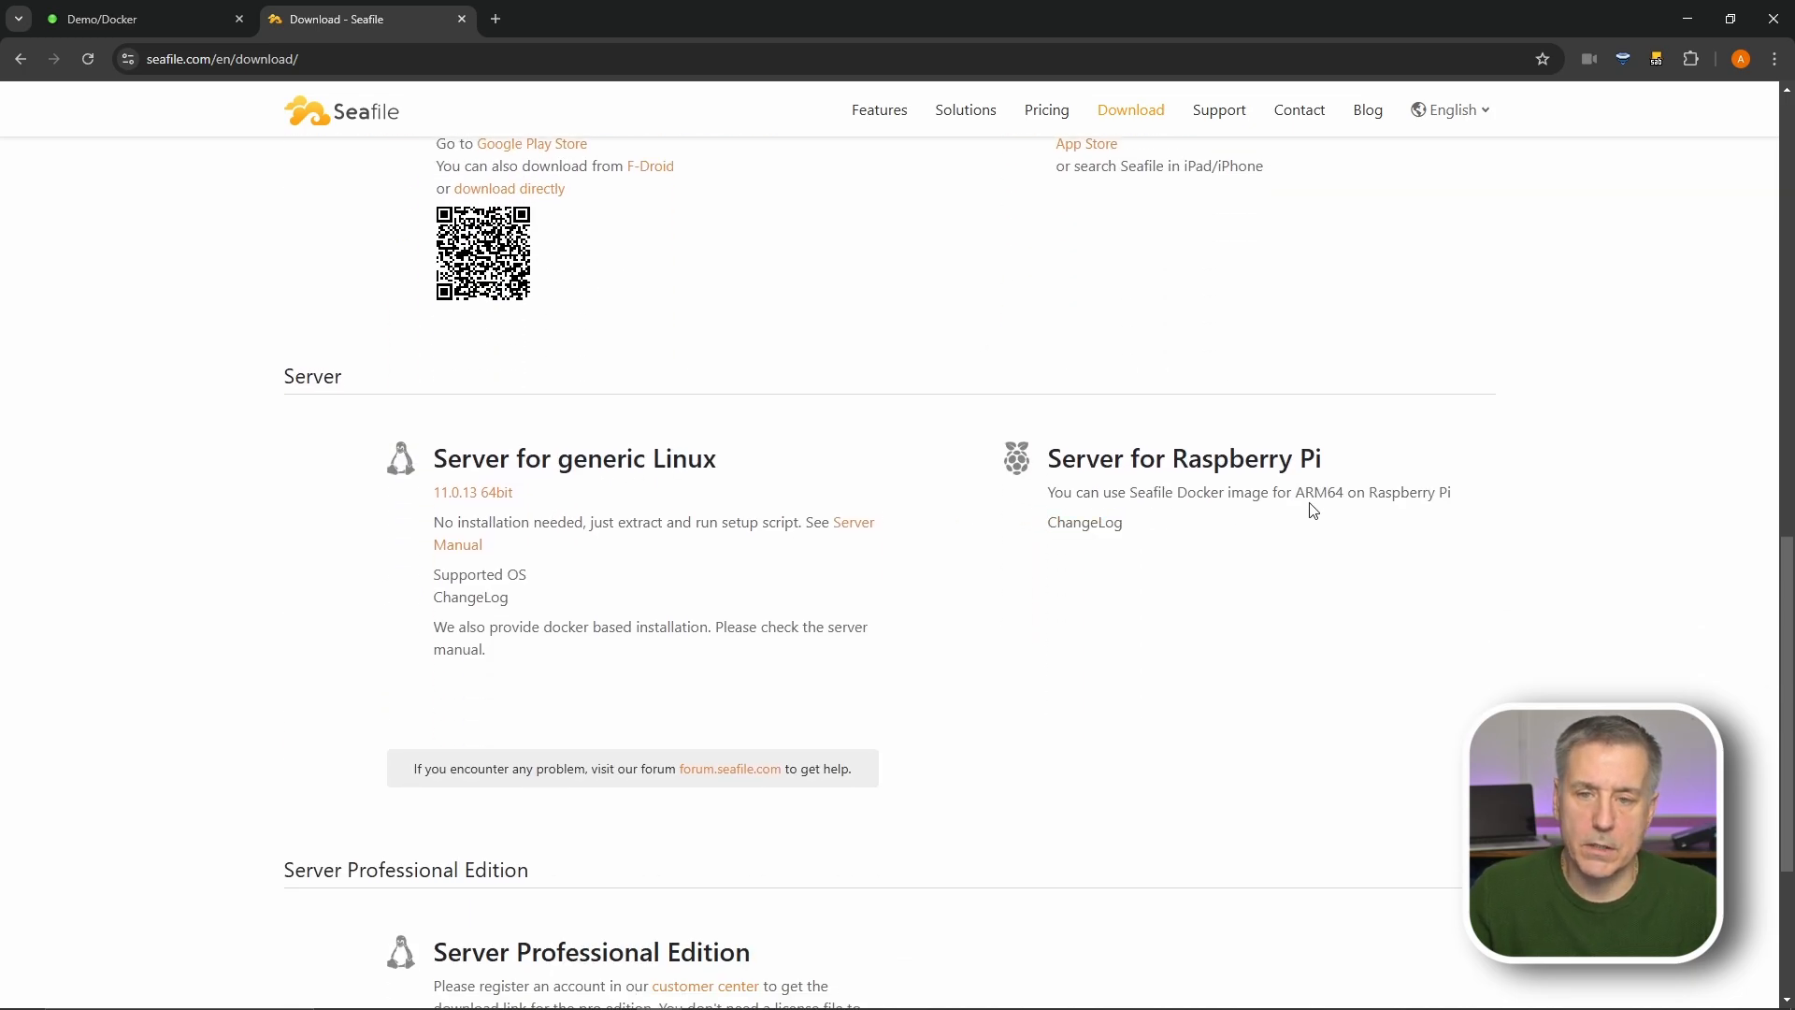
scroll(1266, 493, down, 4)
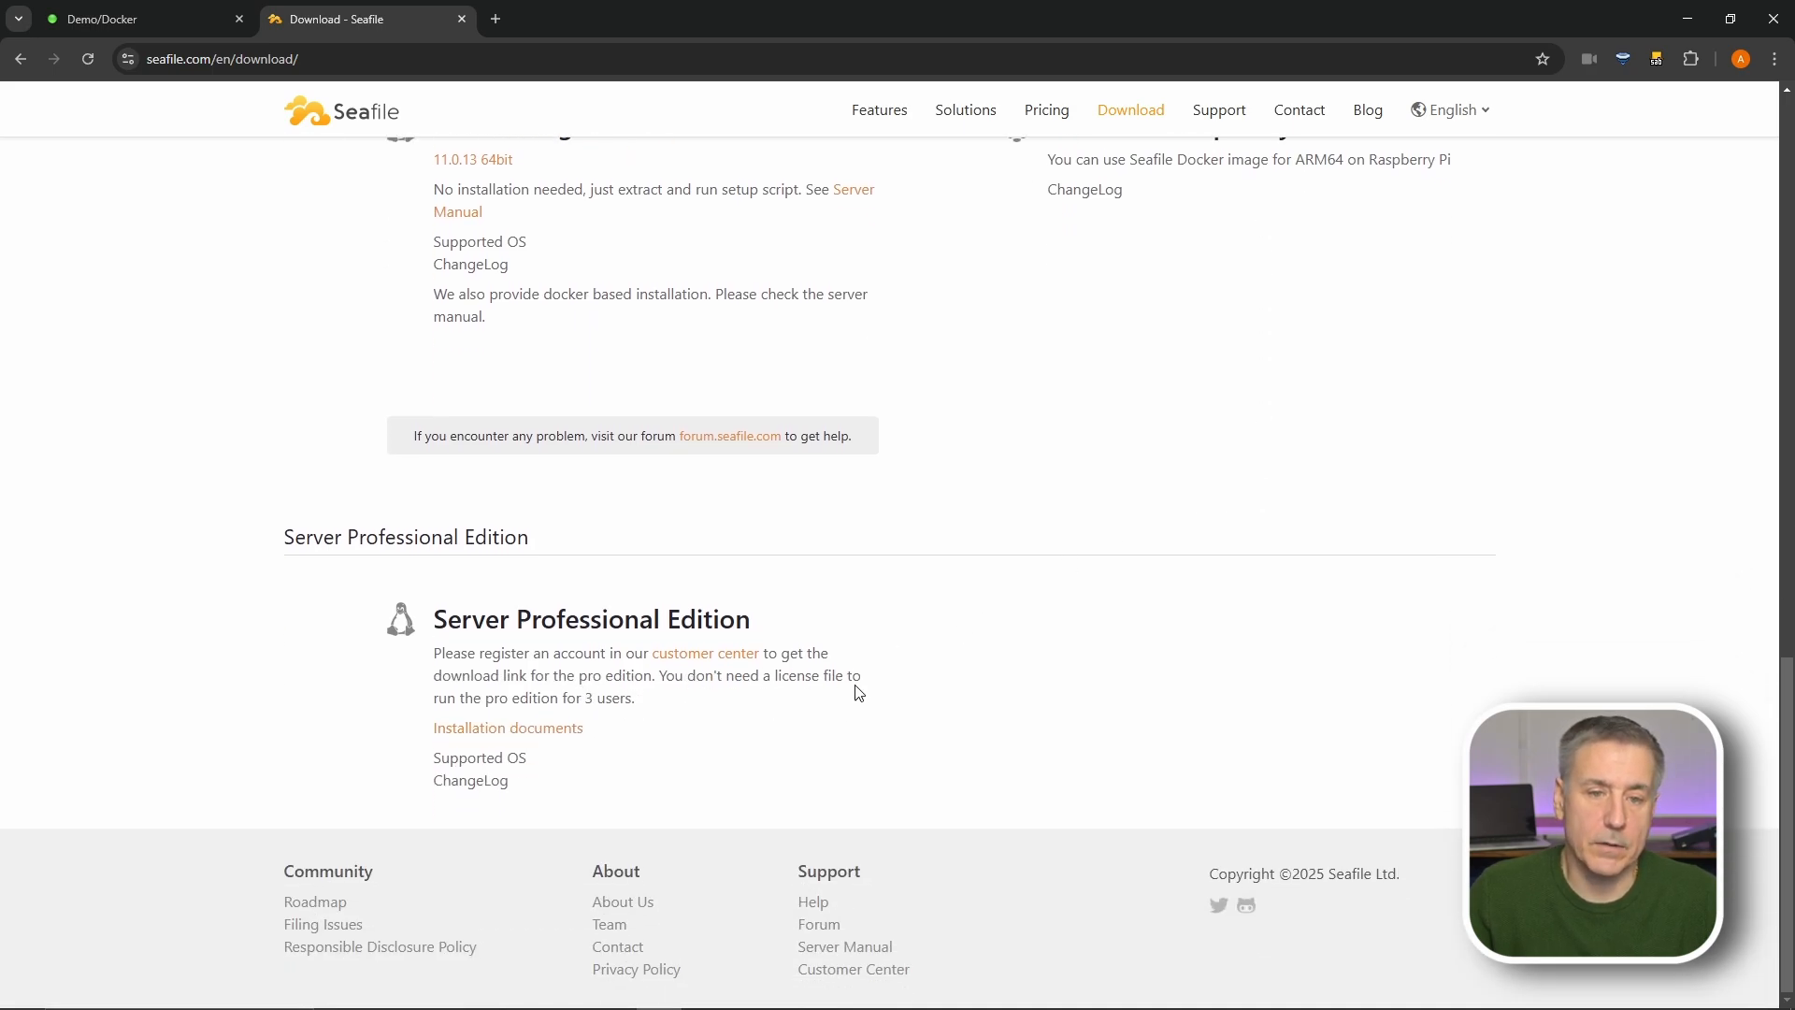
scroll(858, 692, up, 8)
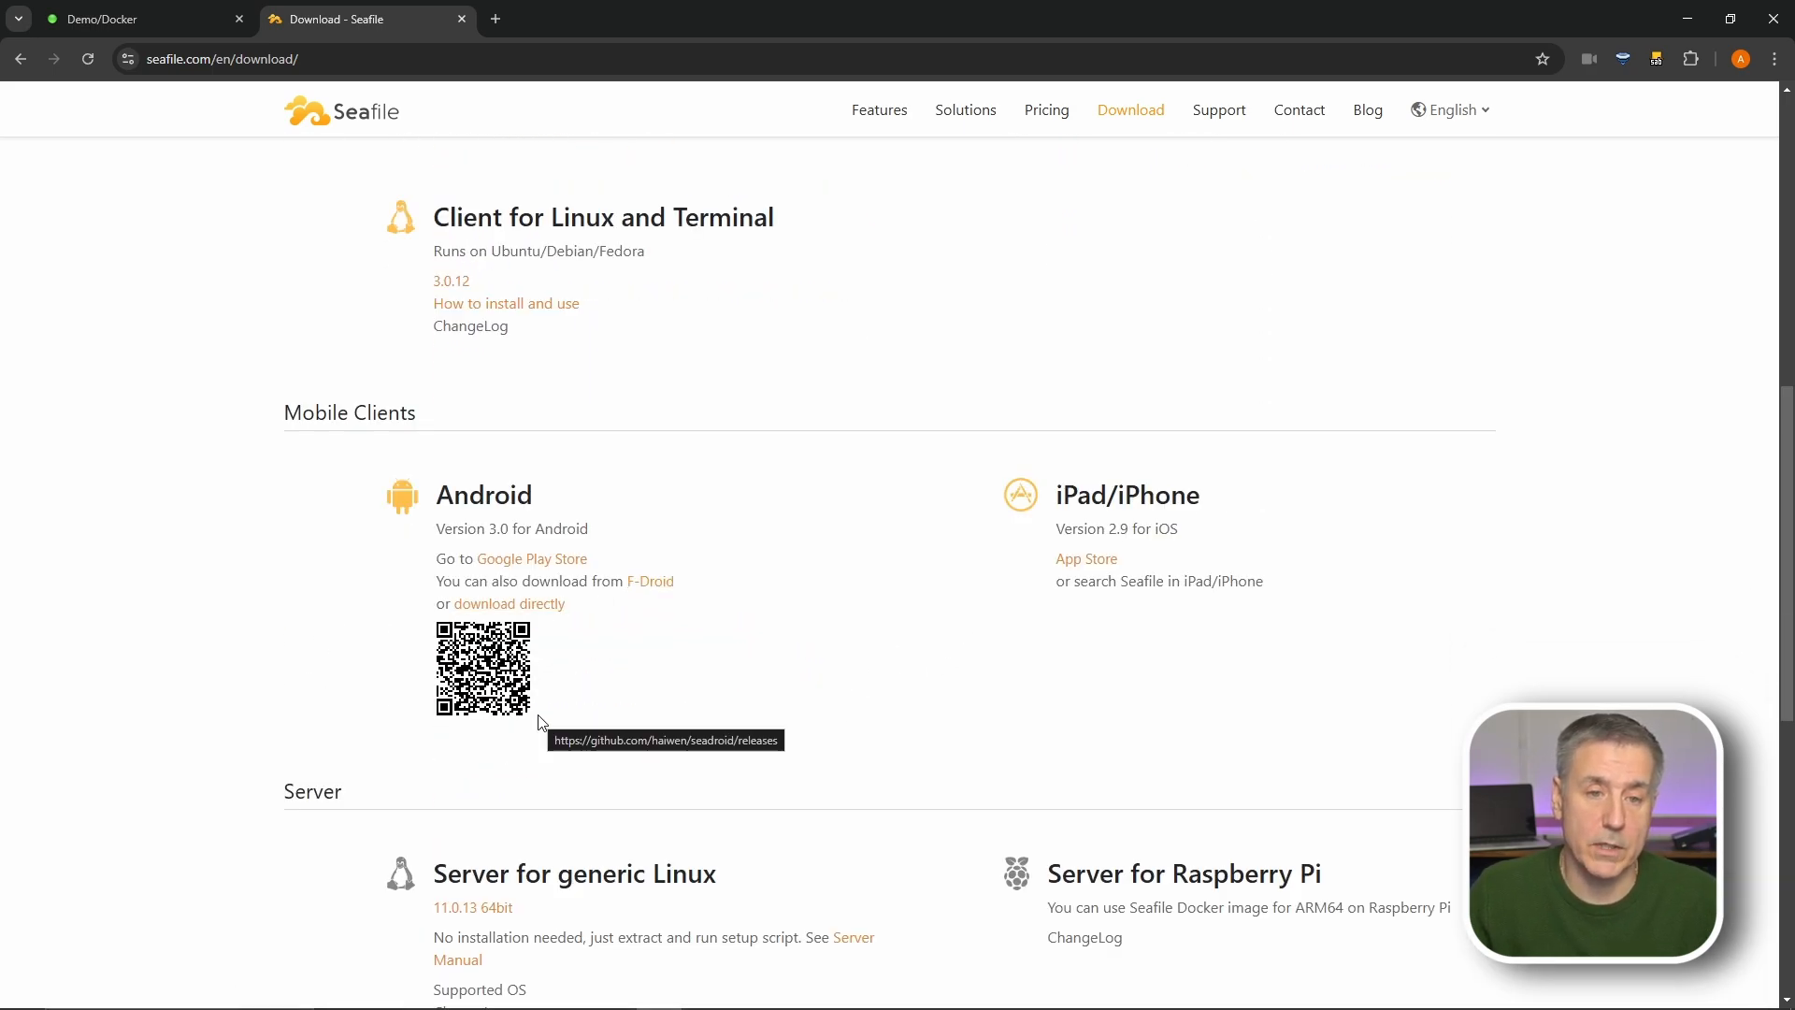
scroll(876, 557, up, 8)
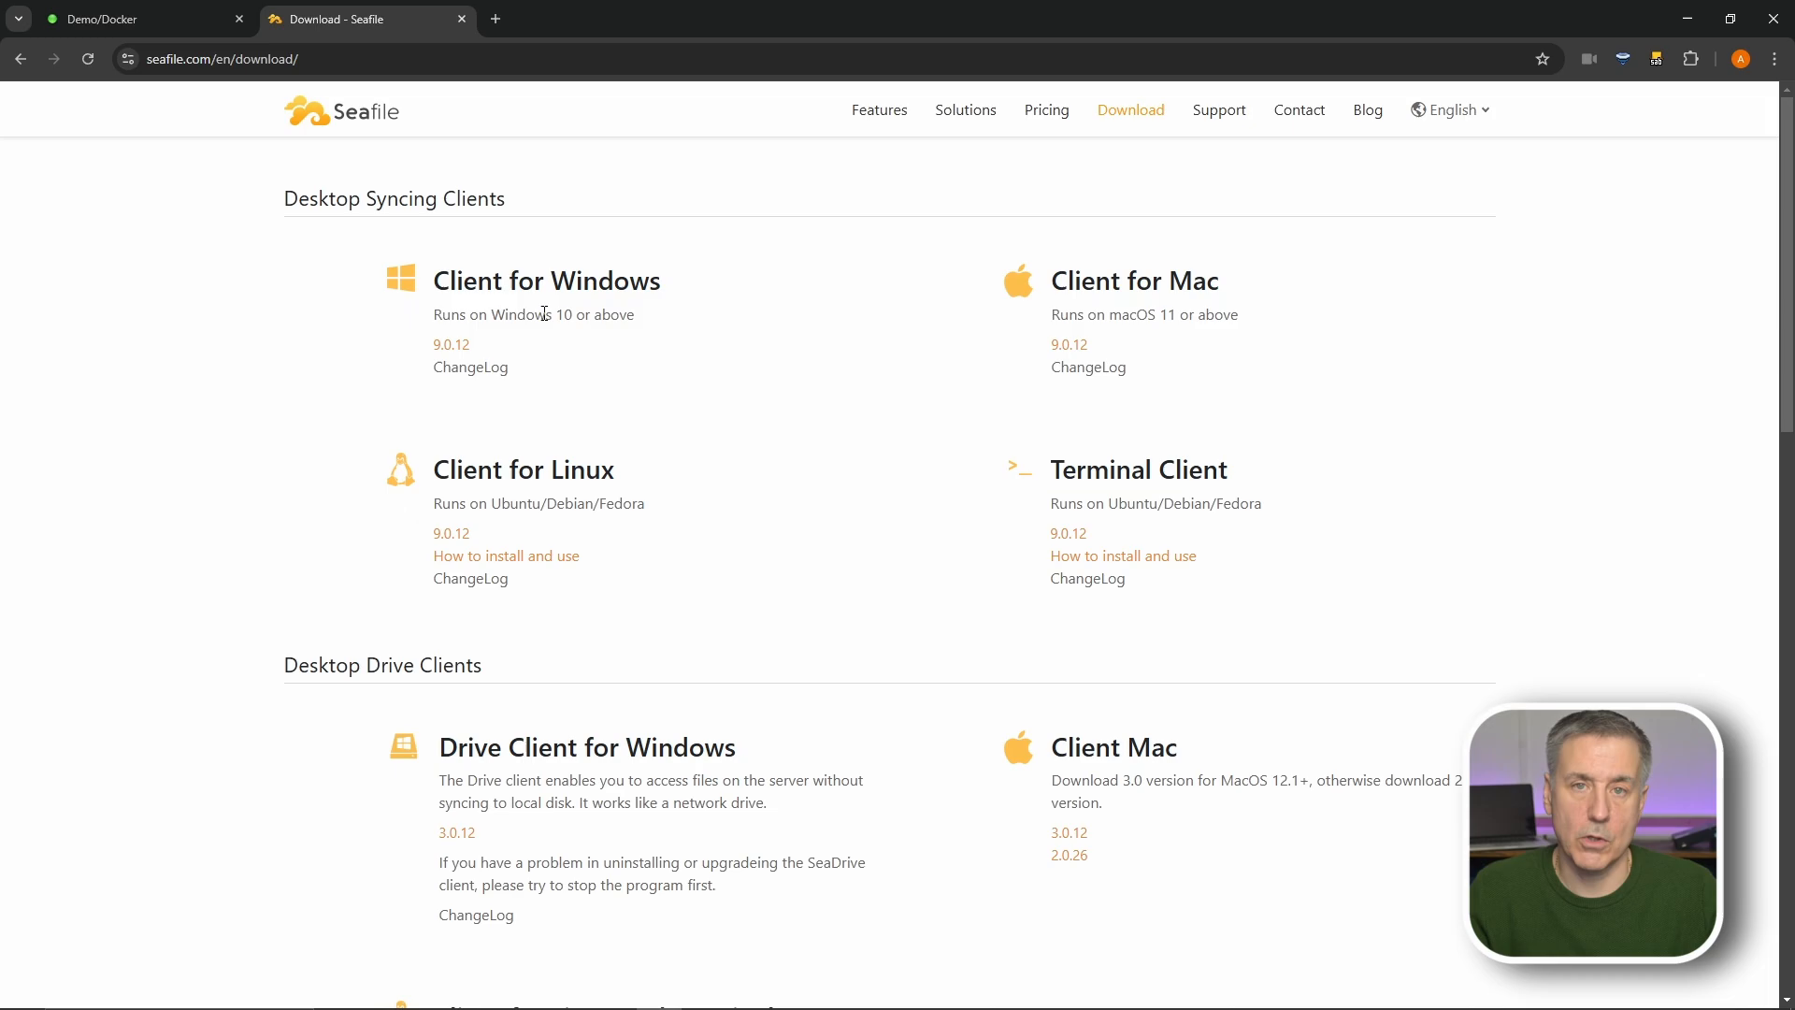
- Download and install SeaDrive 3.0.12 for Windows, keeping the default cache folder
click(455, 832)
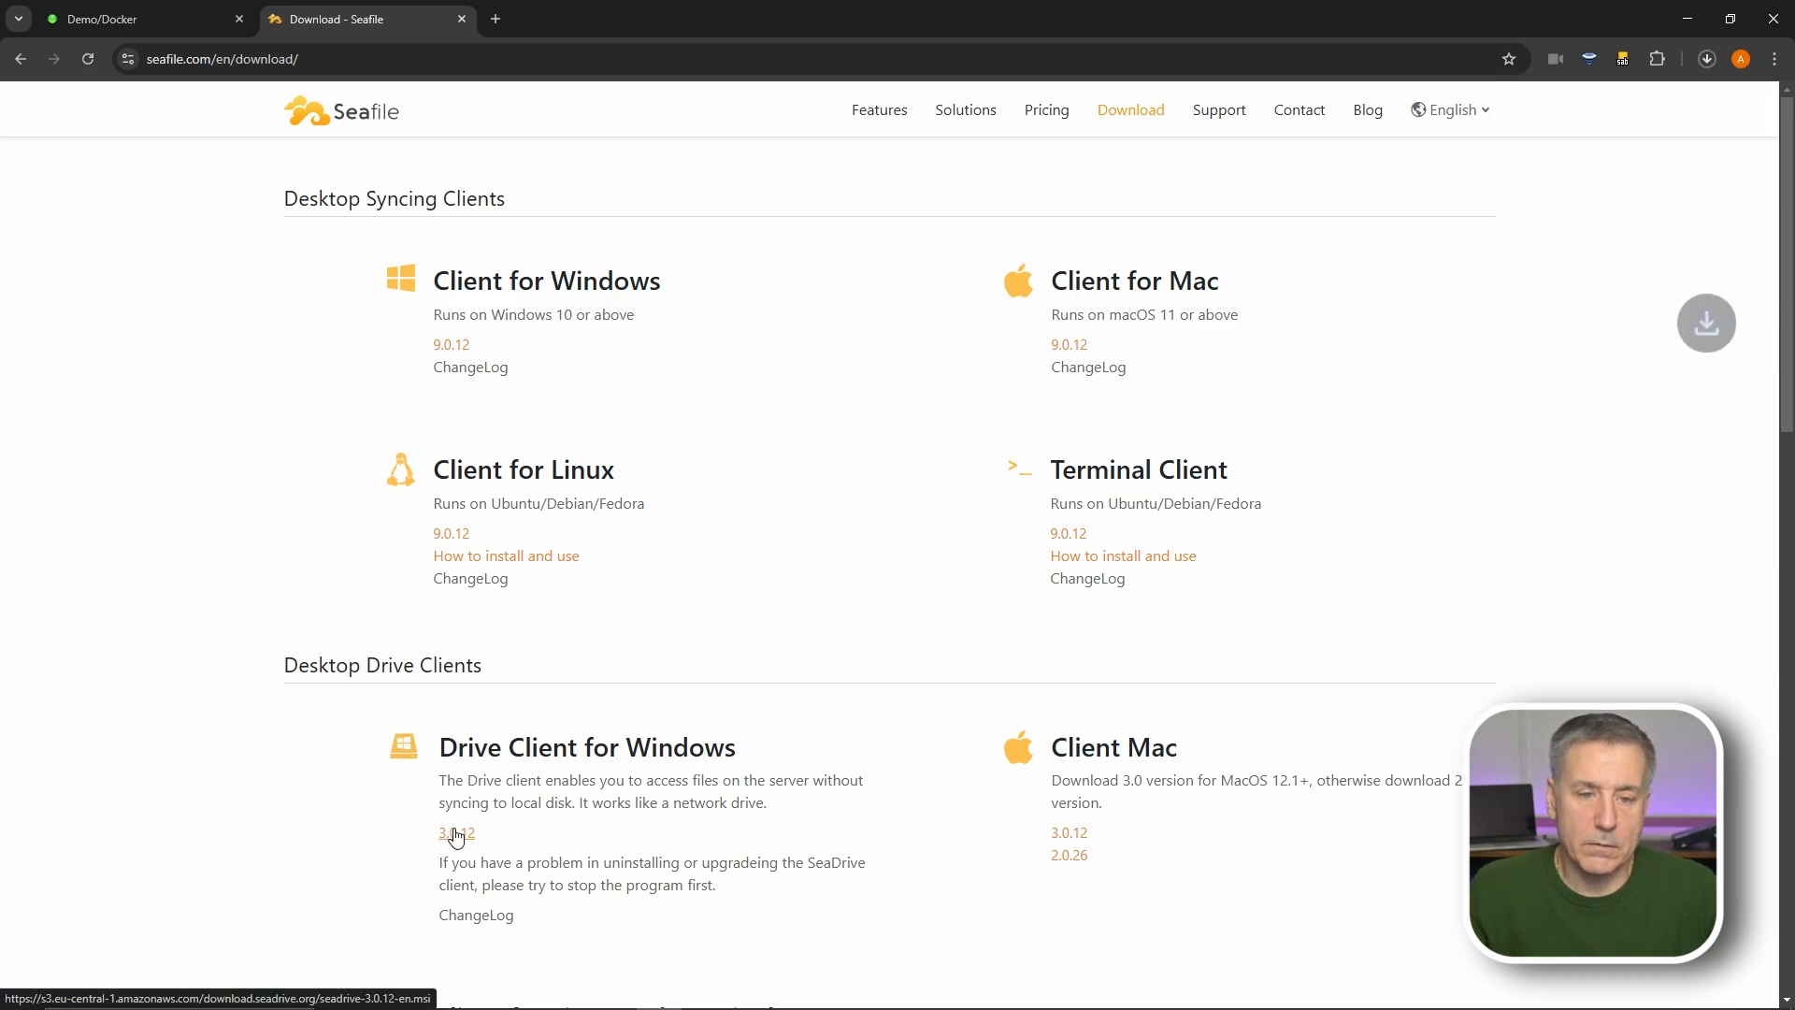
click(1707, 59)
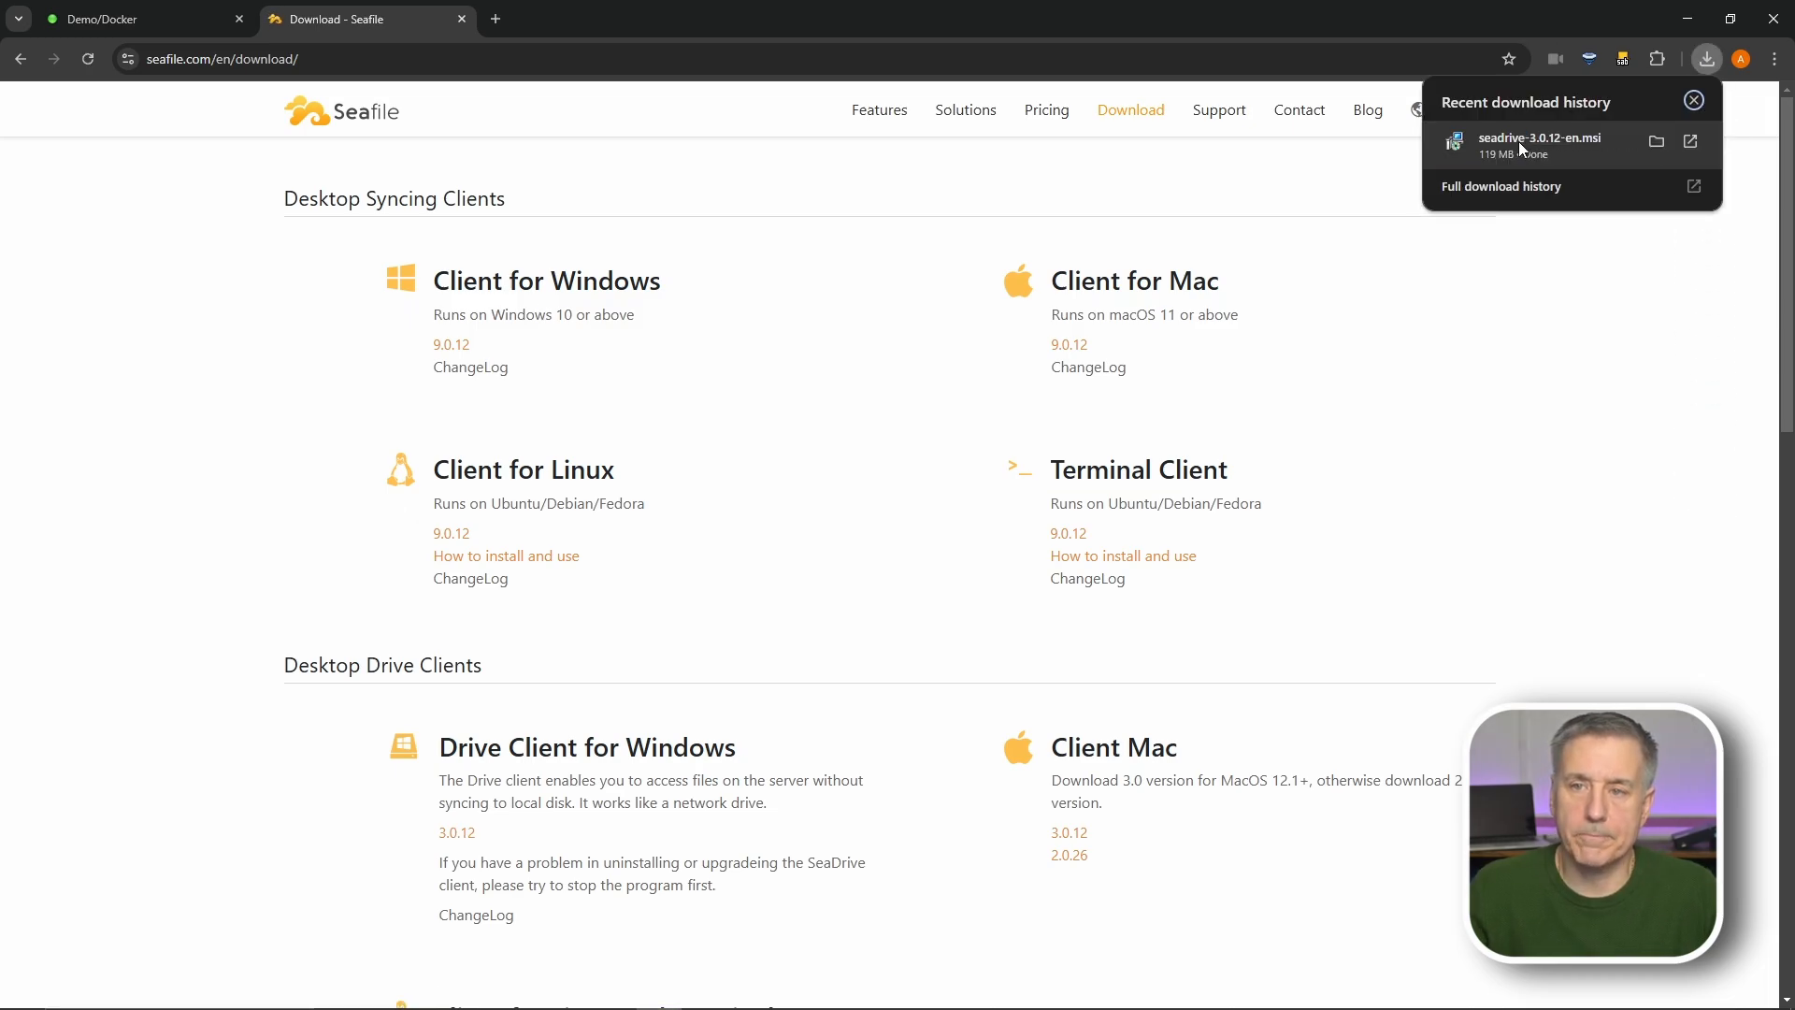
click(1533, 140)
click(1017, 660)
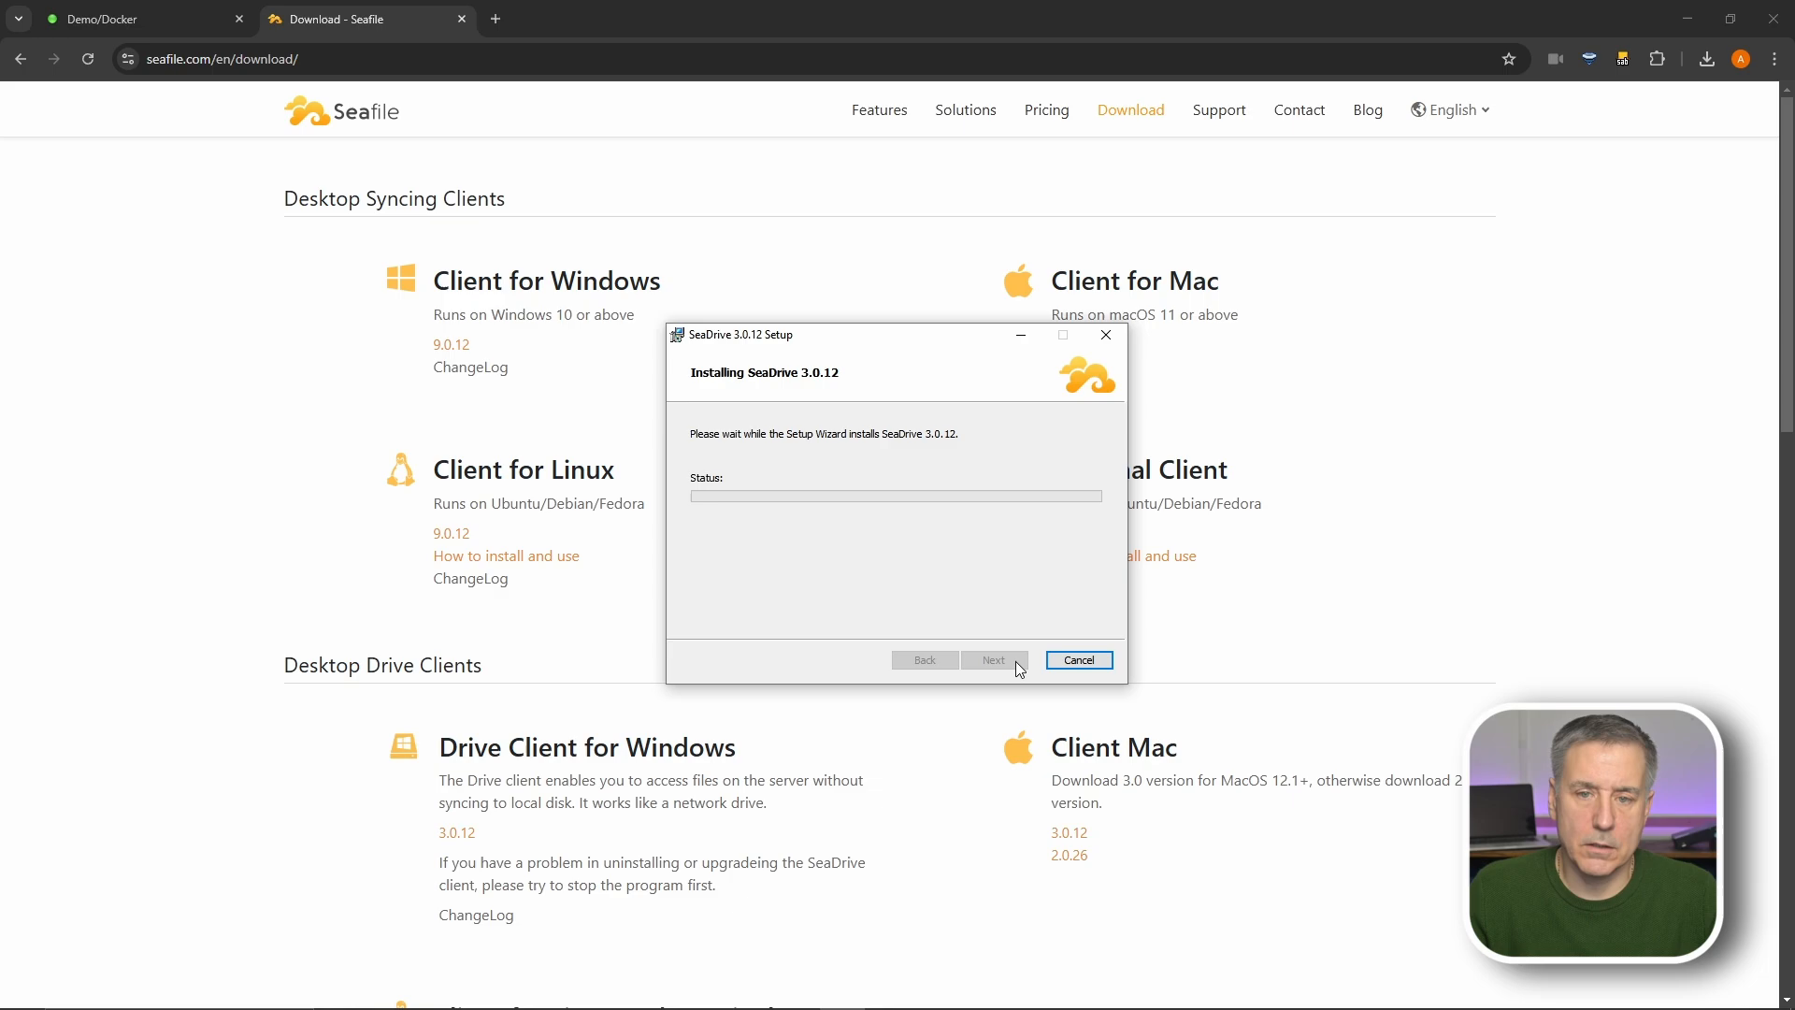
click(991, 659)
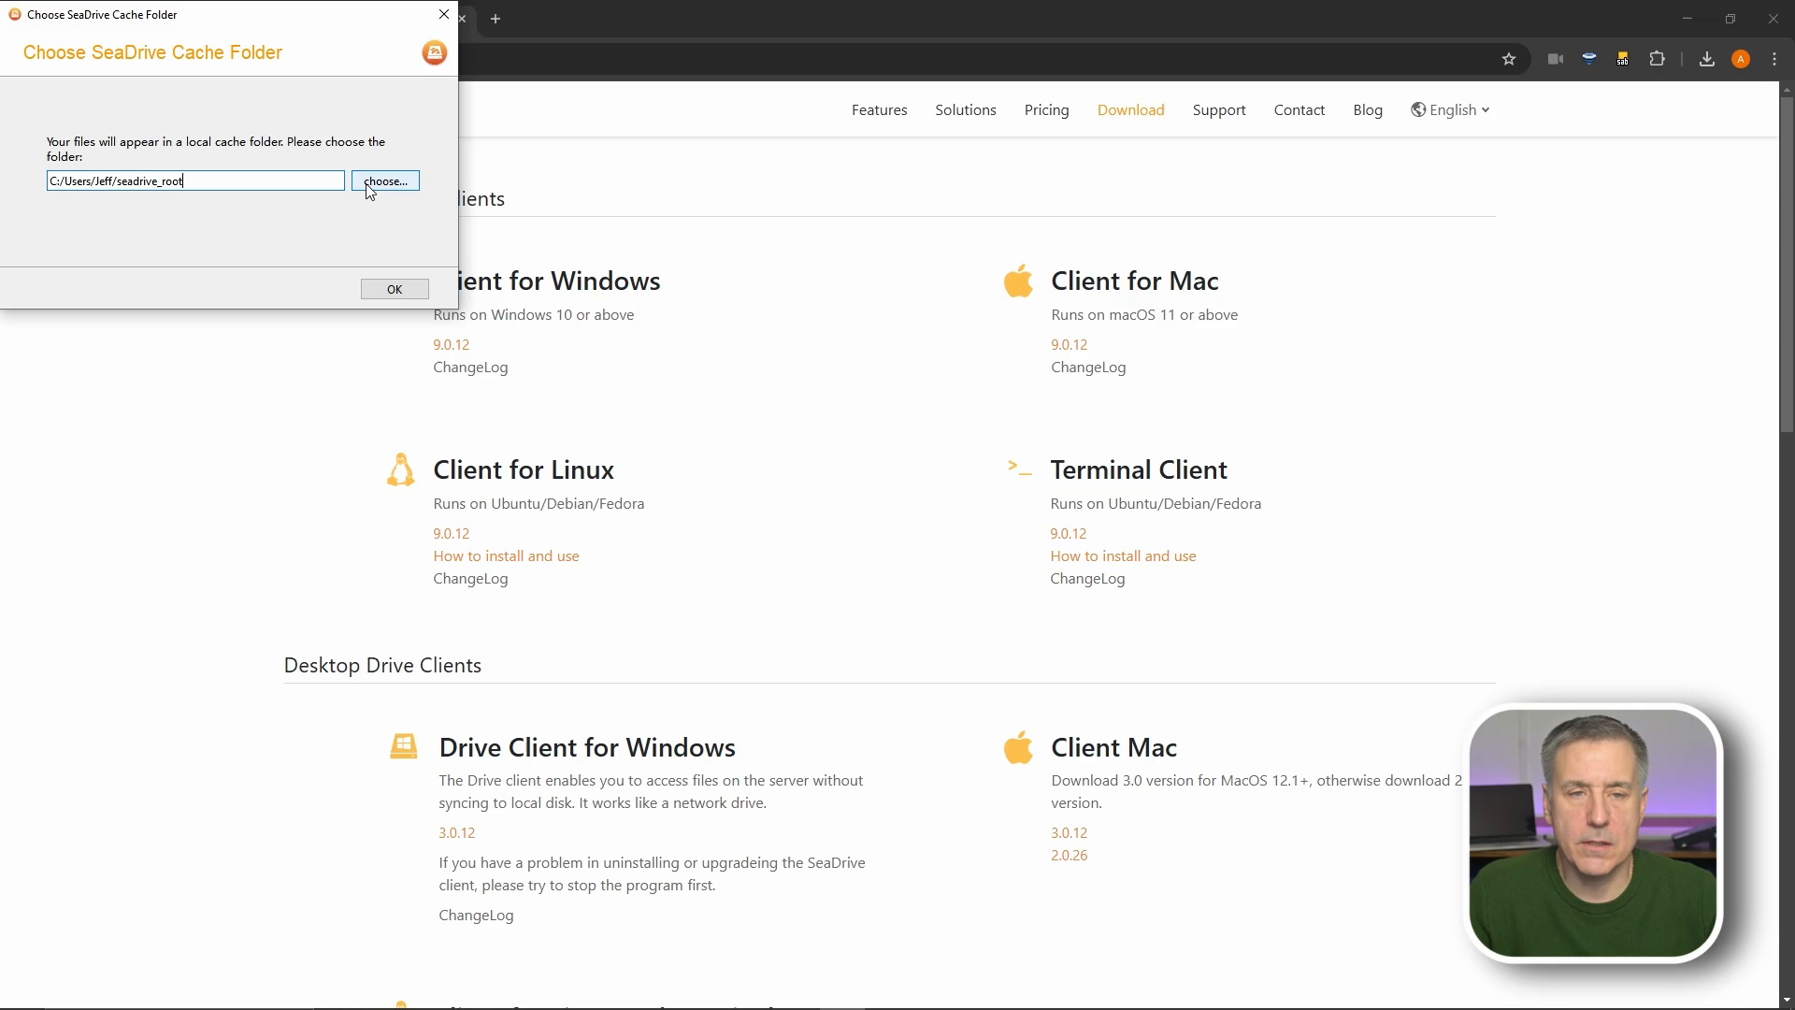
click(393, 289)
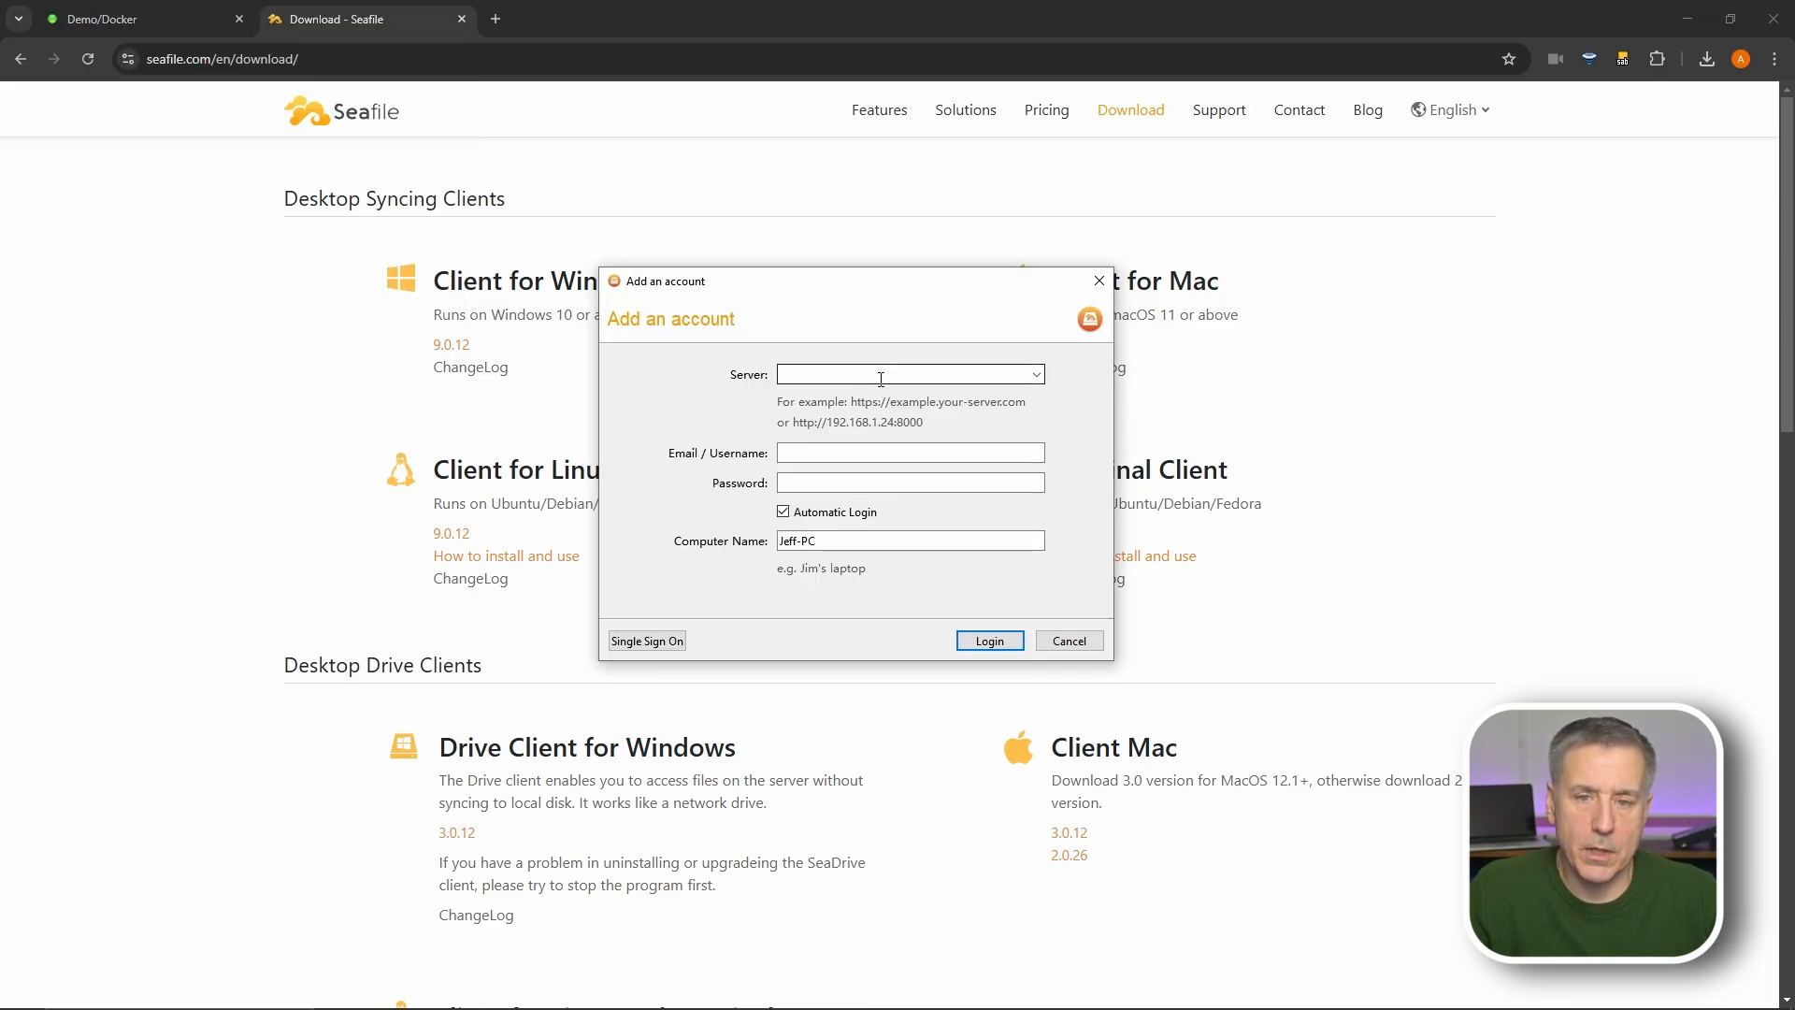
- Sign in to SeaDrive with the Seafile server address, account e-mail and password
text(https)
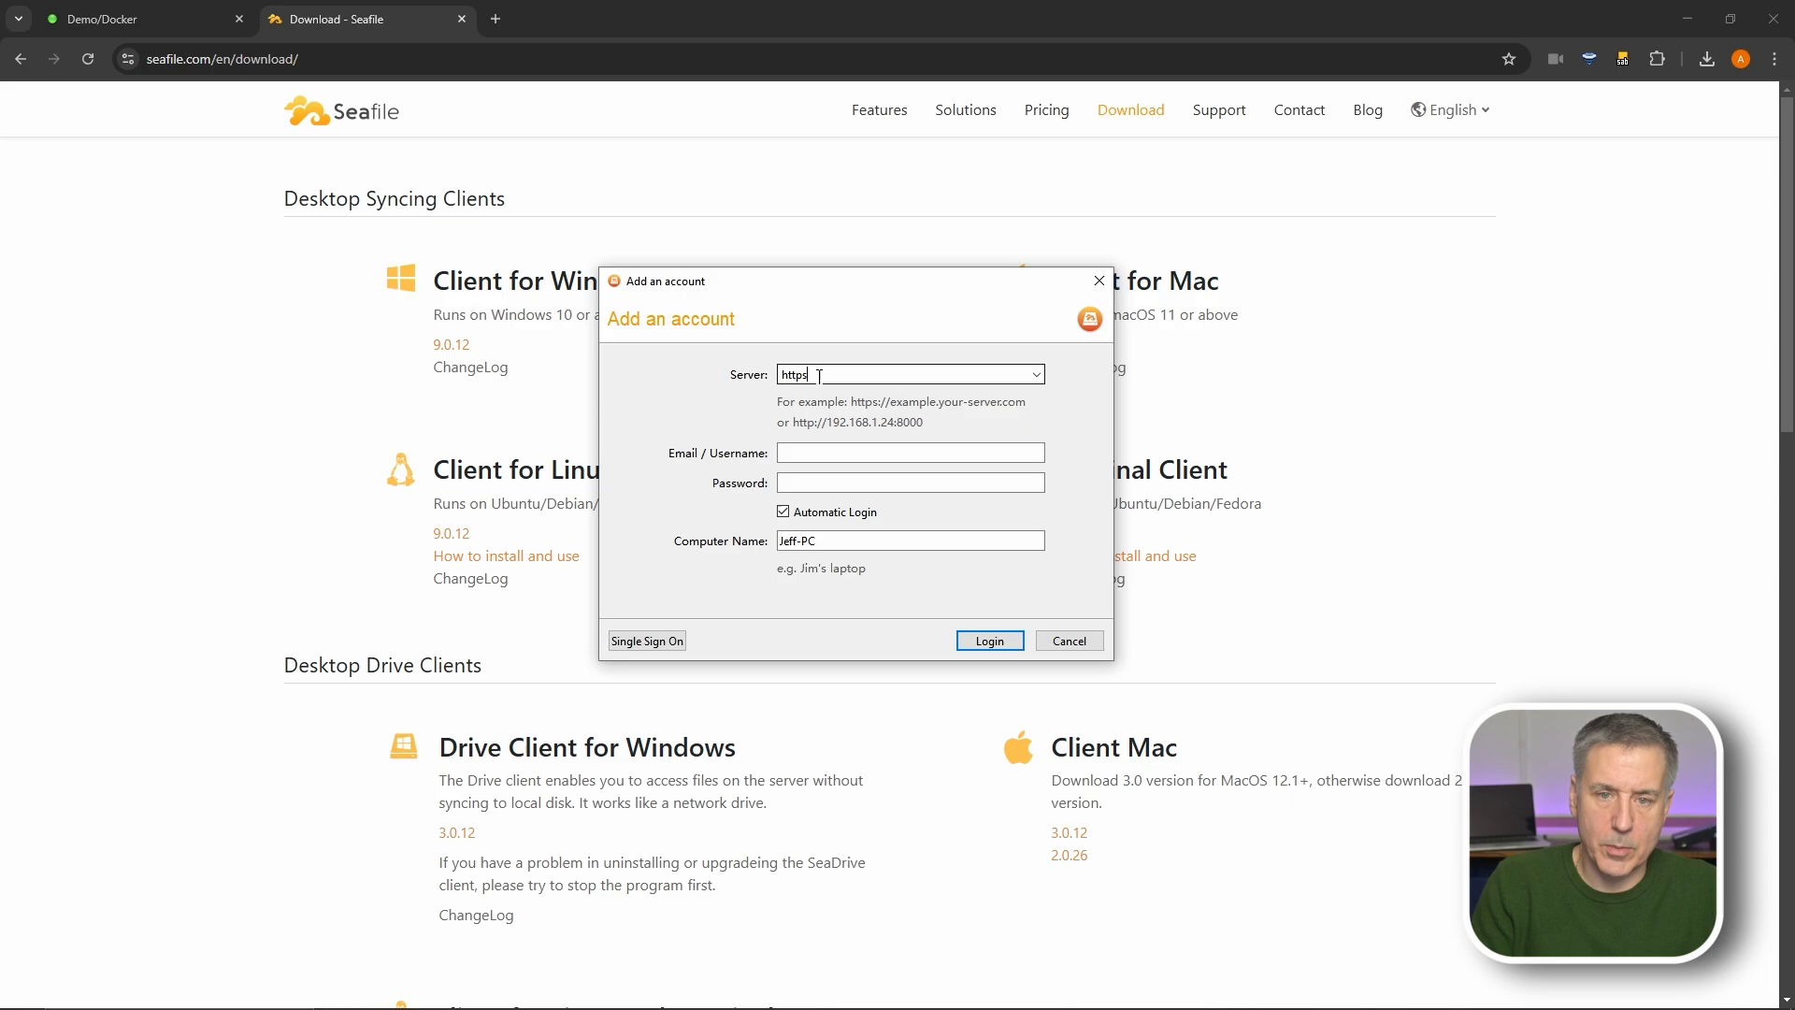
text(://)
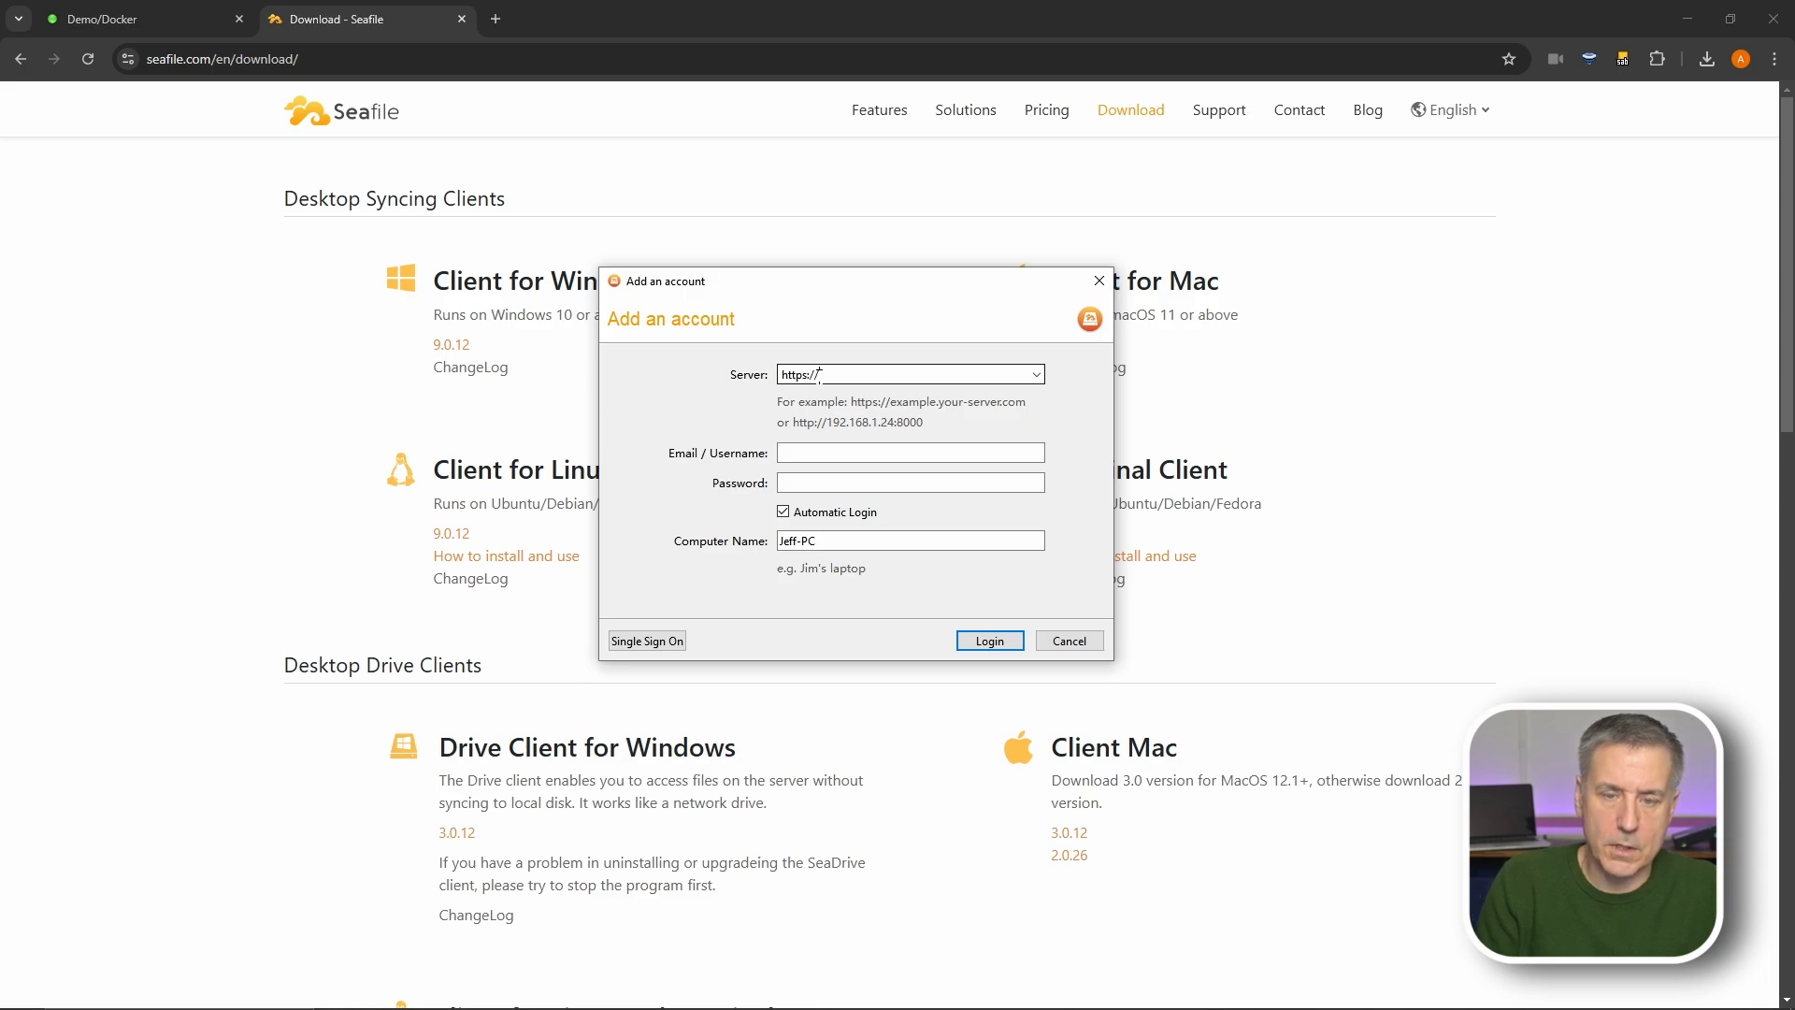
text(seafile.)
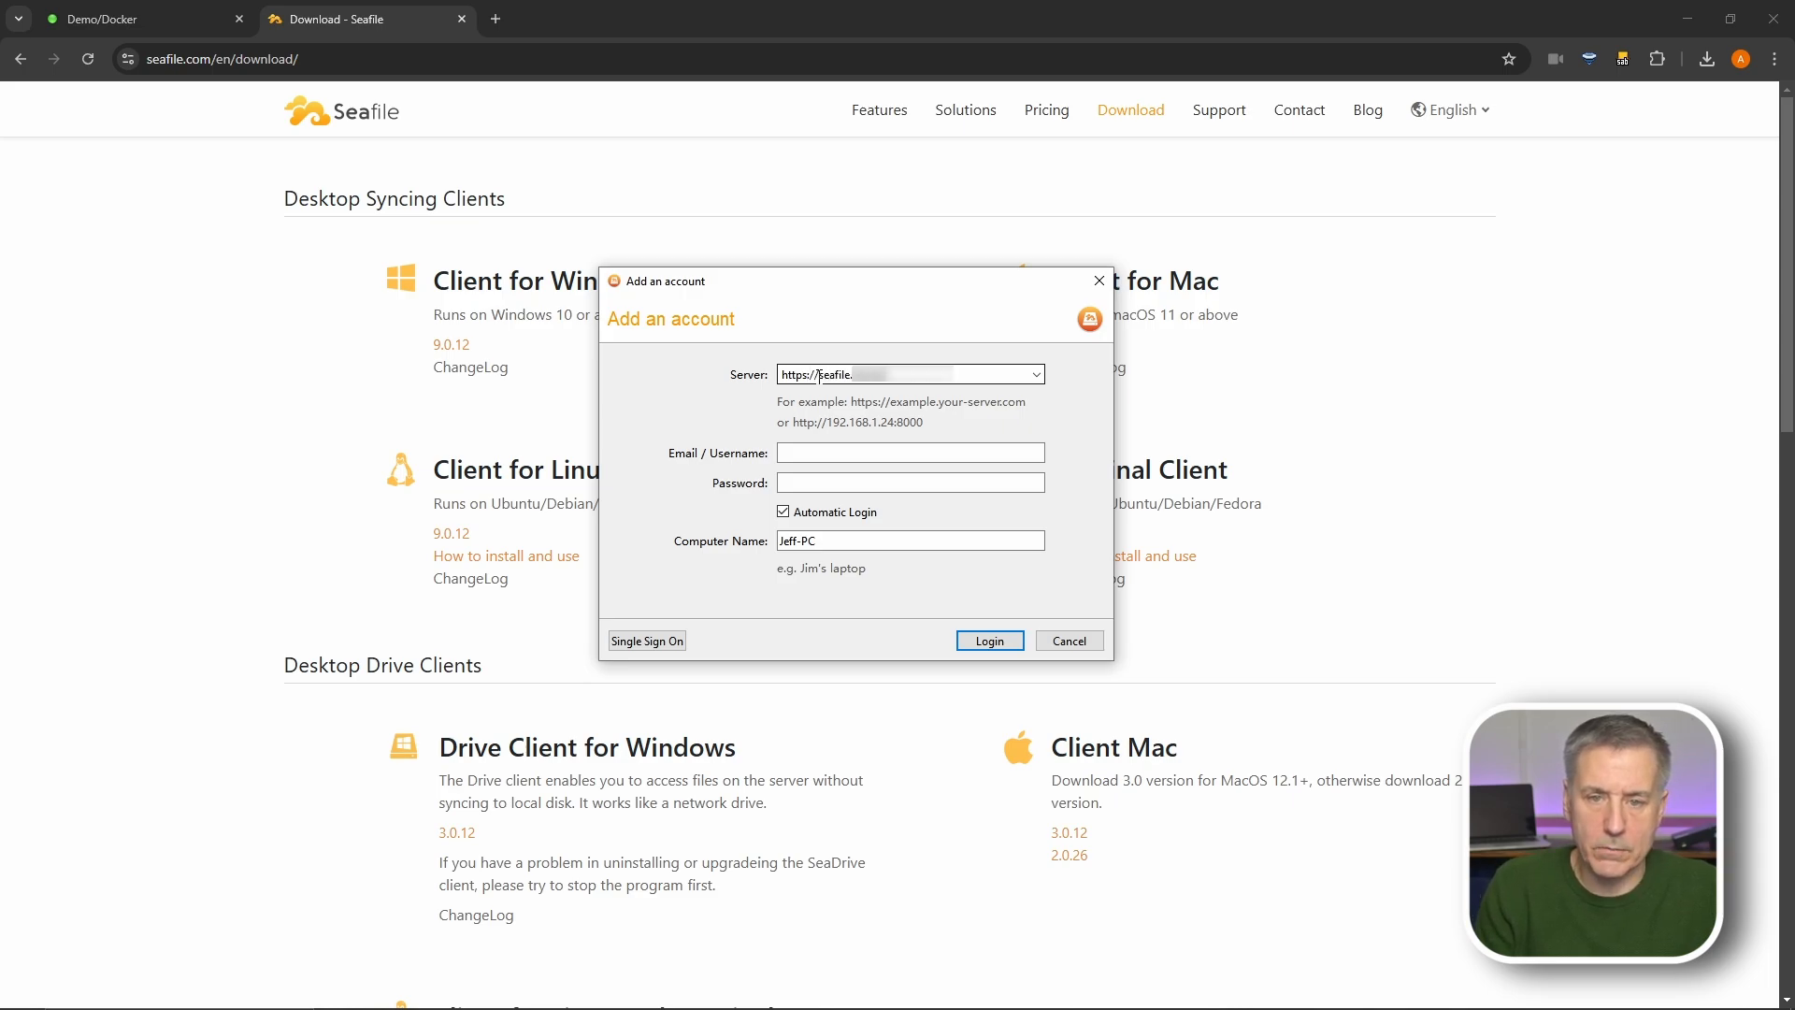
click(820, 454)
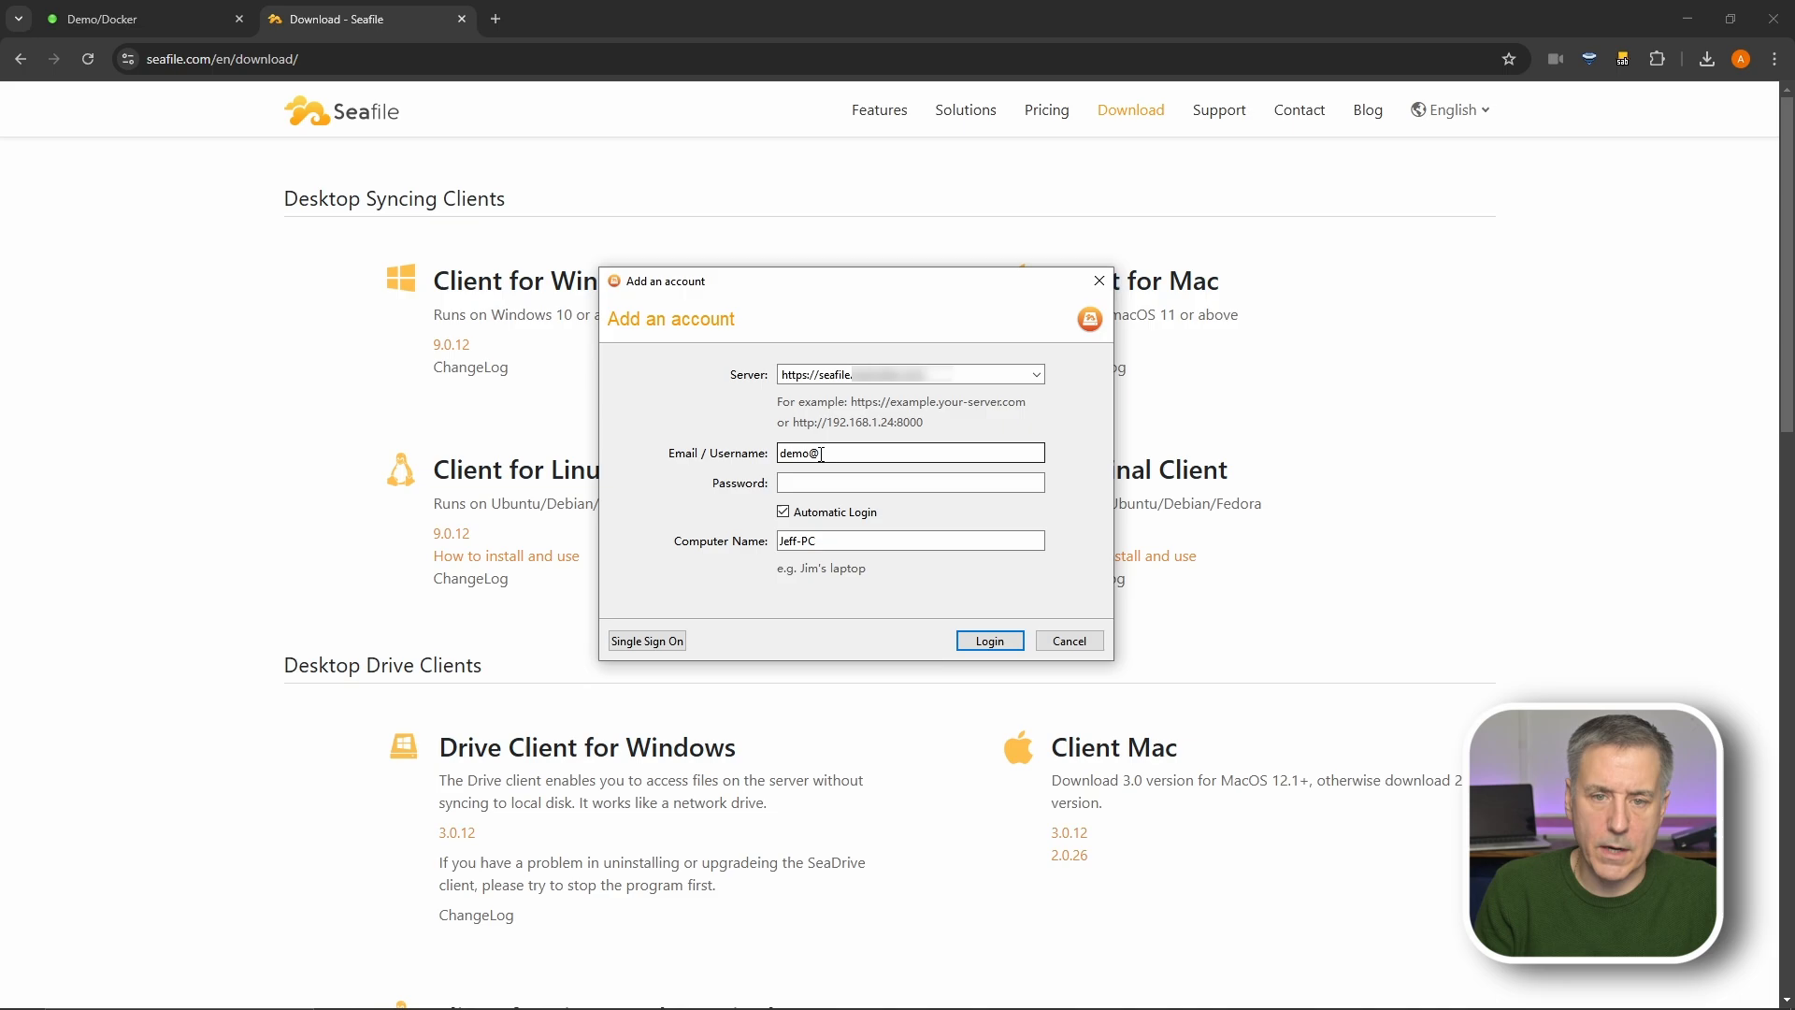
key(Tab)
text(demo123)
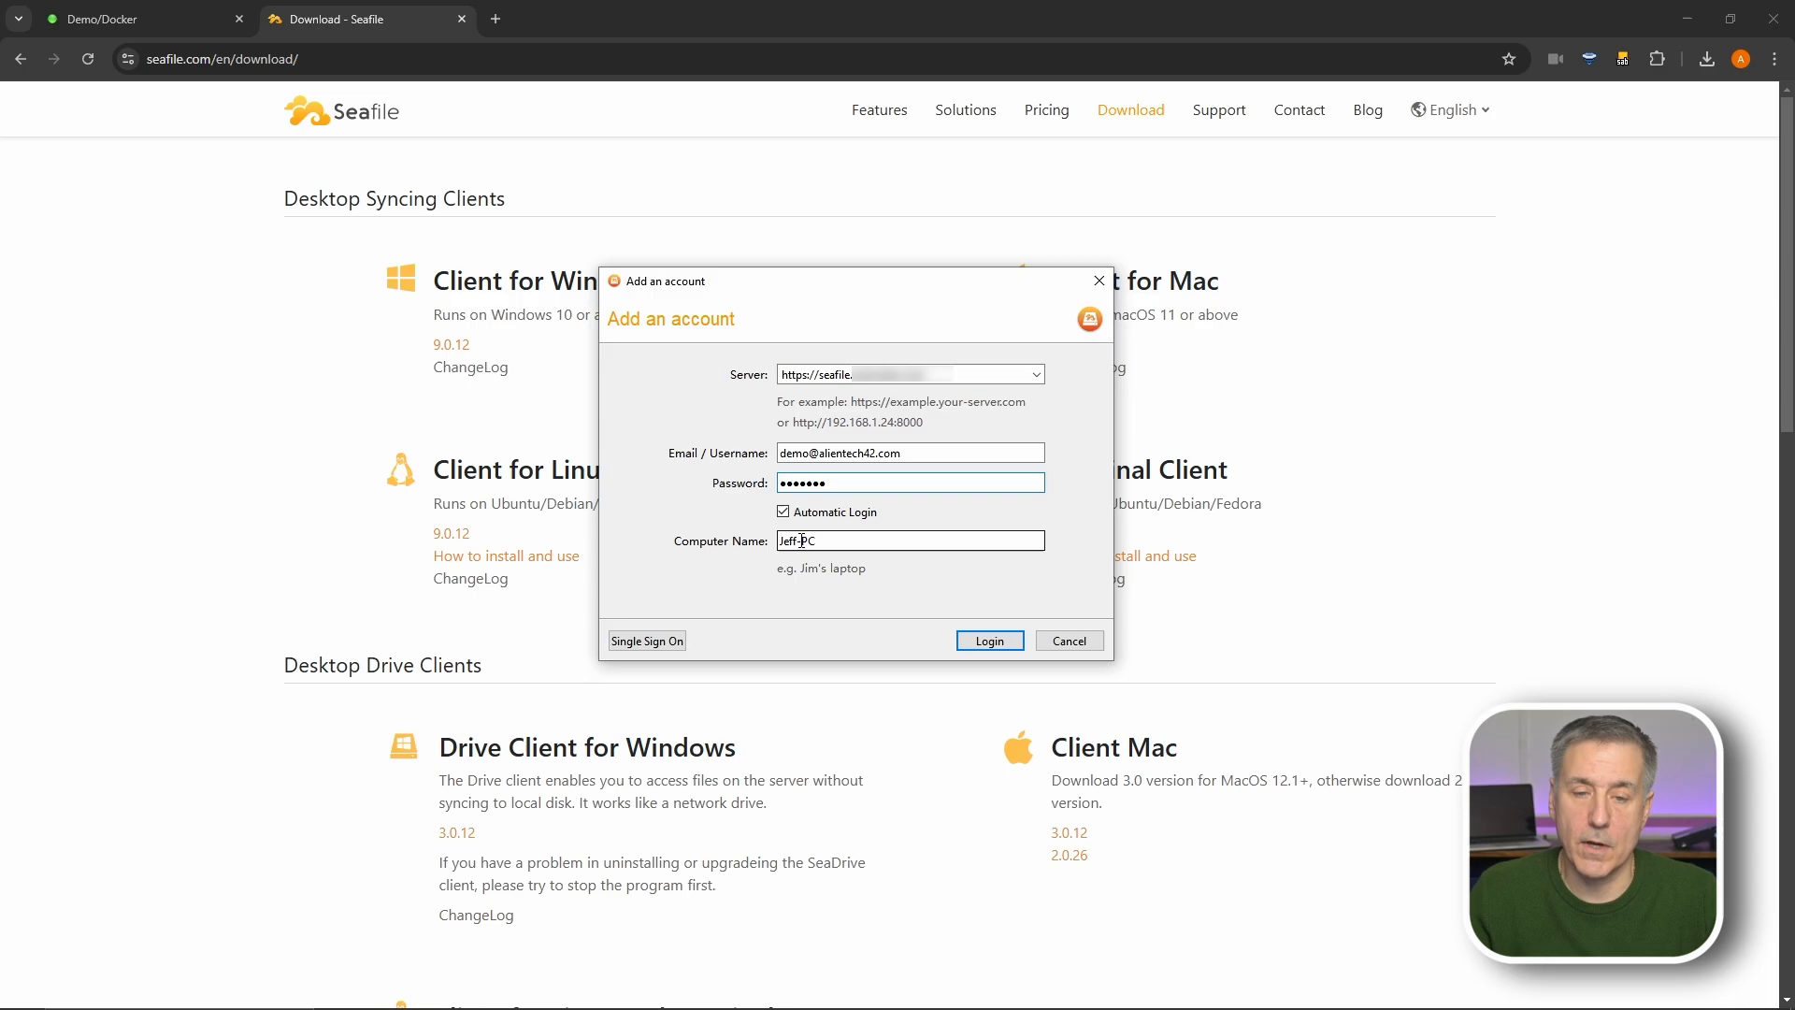
click(989, 642)
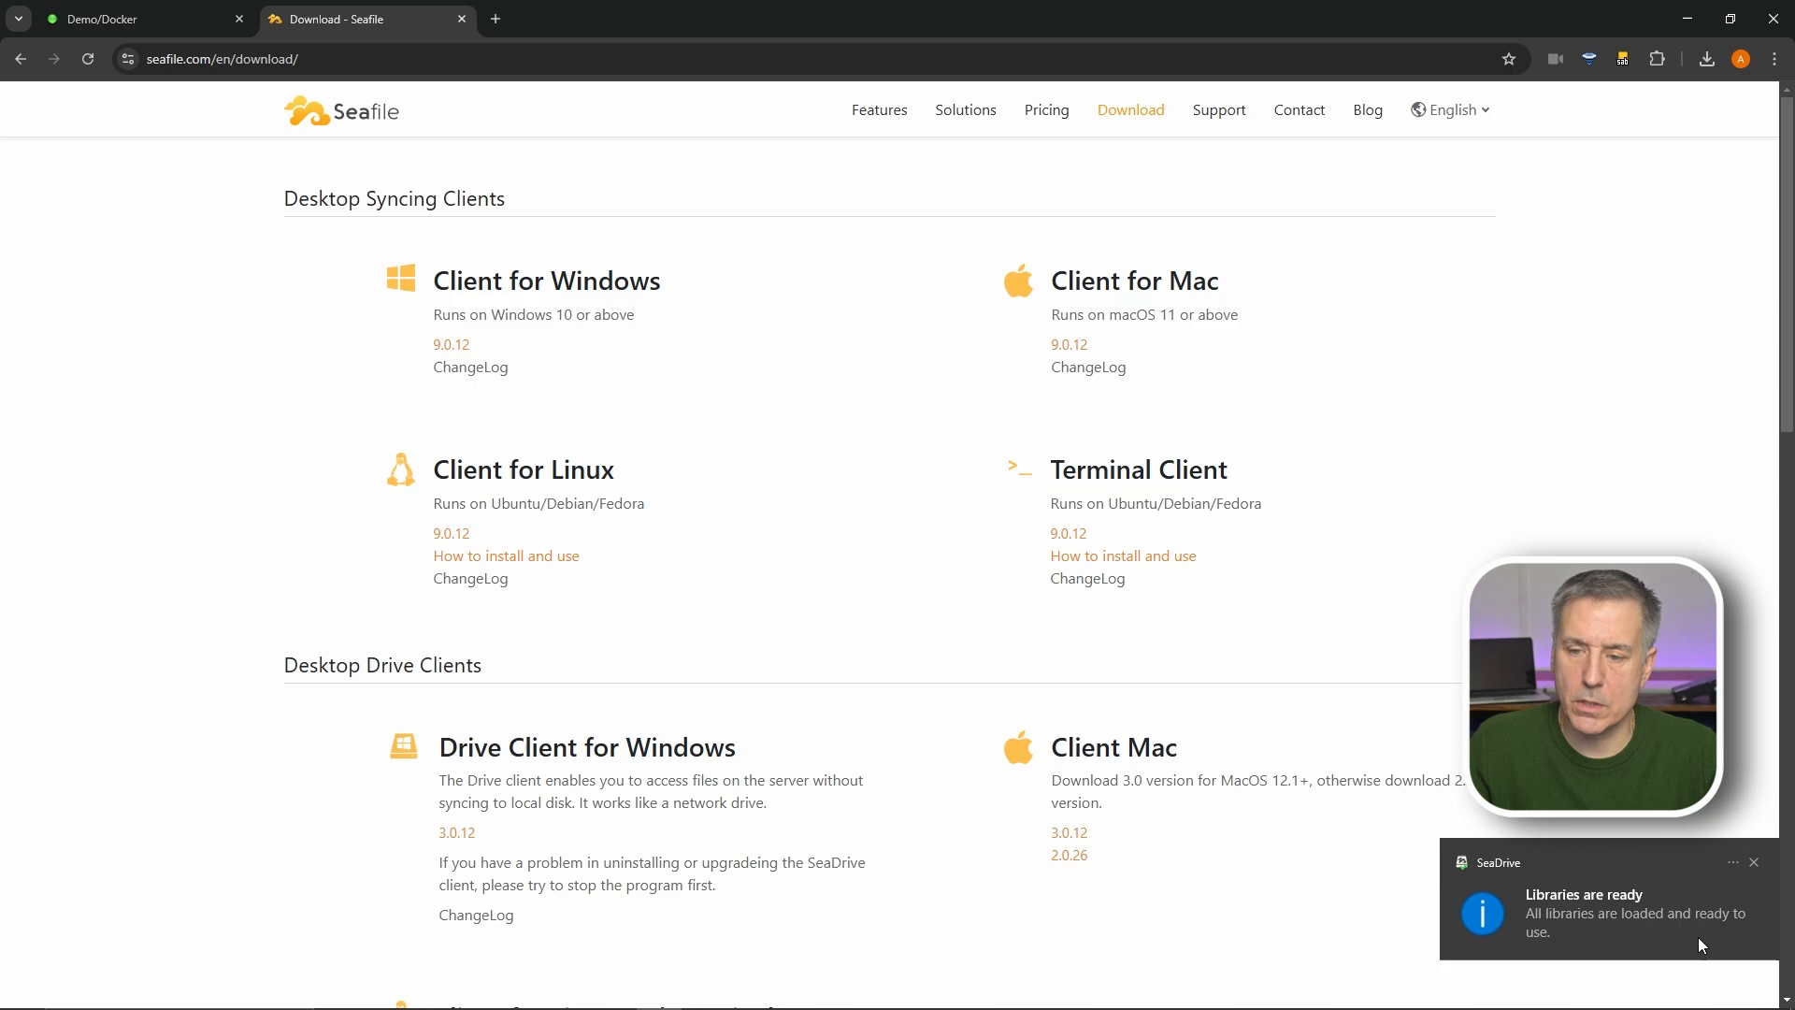
- Start SeaDrive, browse to My Libraries > My Library in Explorer, then return to the browser
key(super)
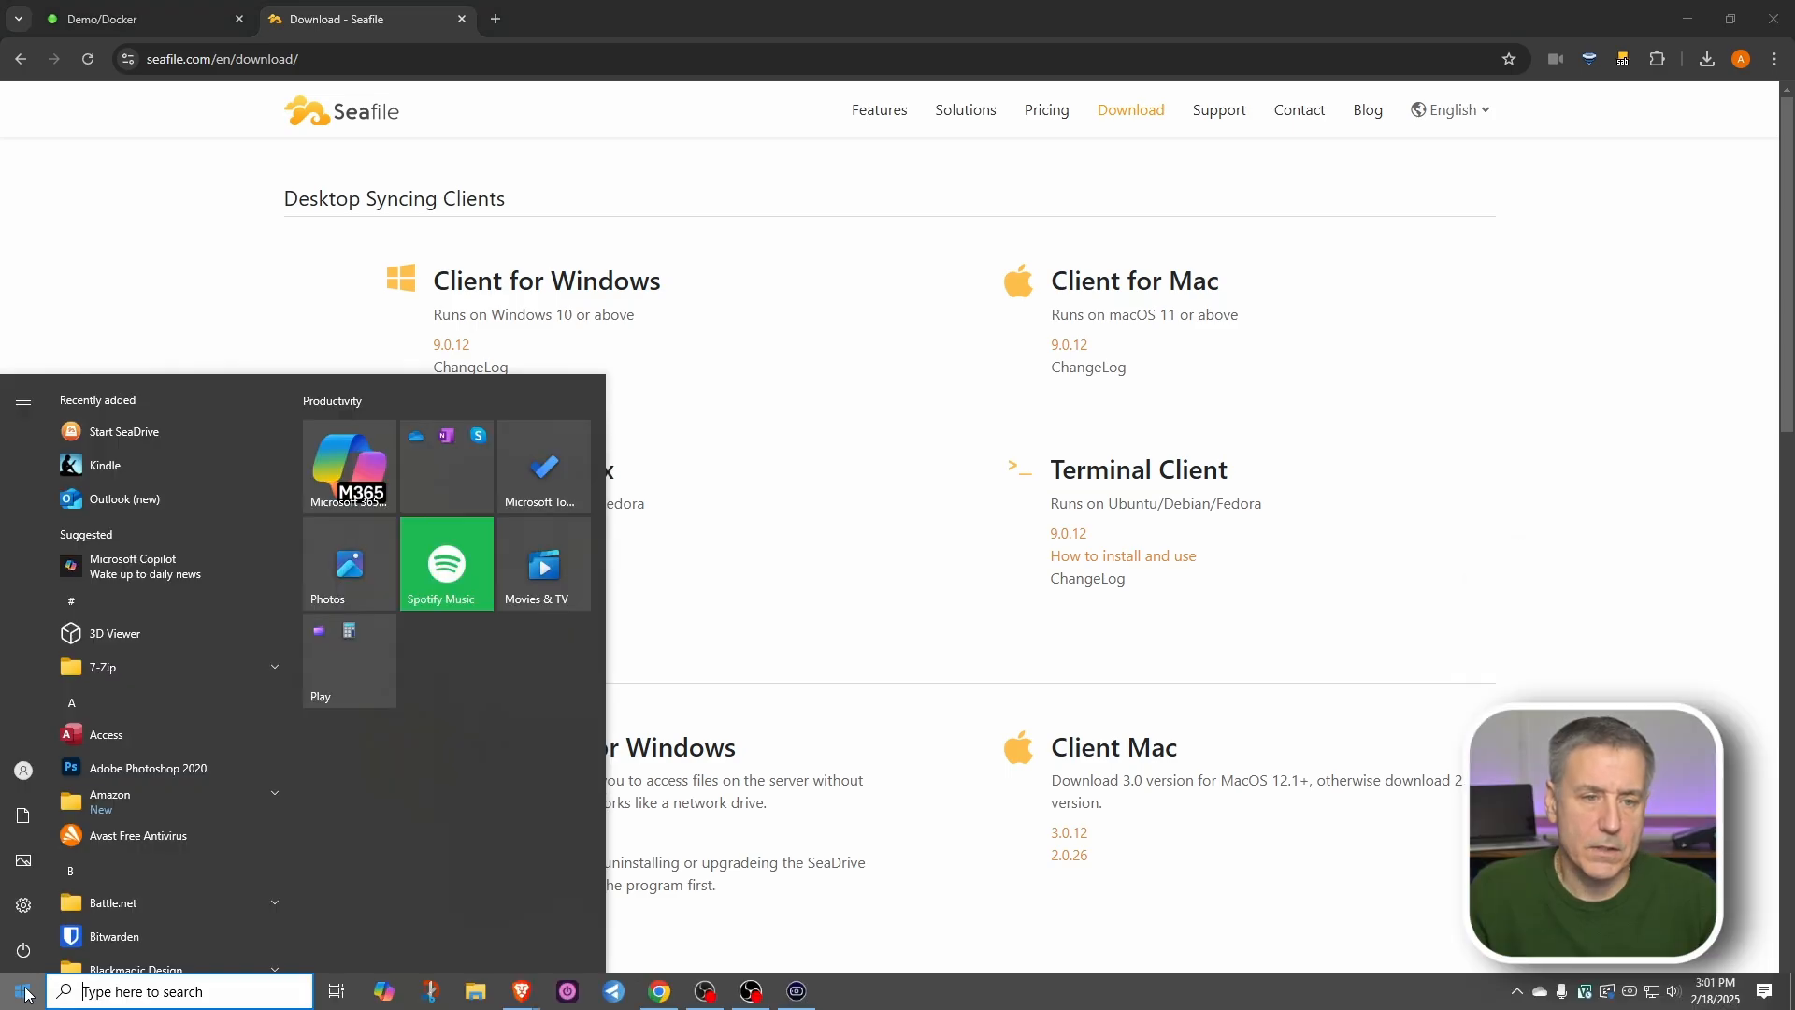
click(135, 435)
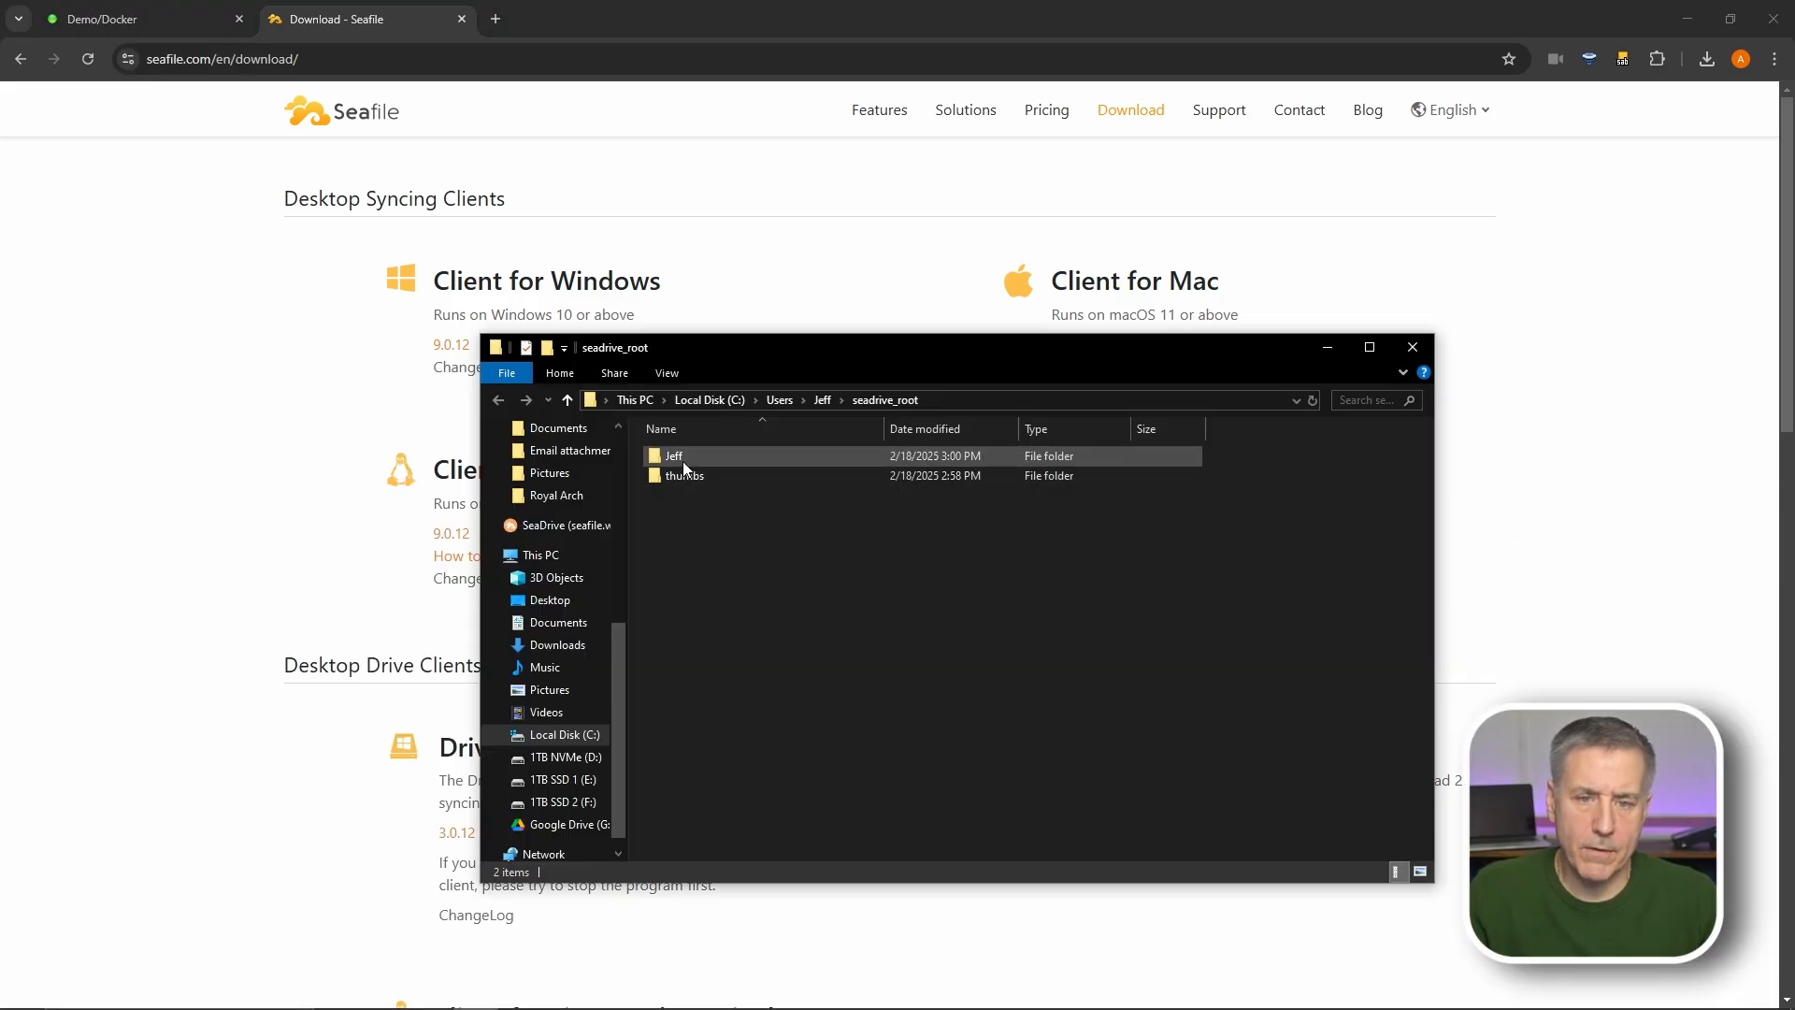
double_click(683, 462)
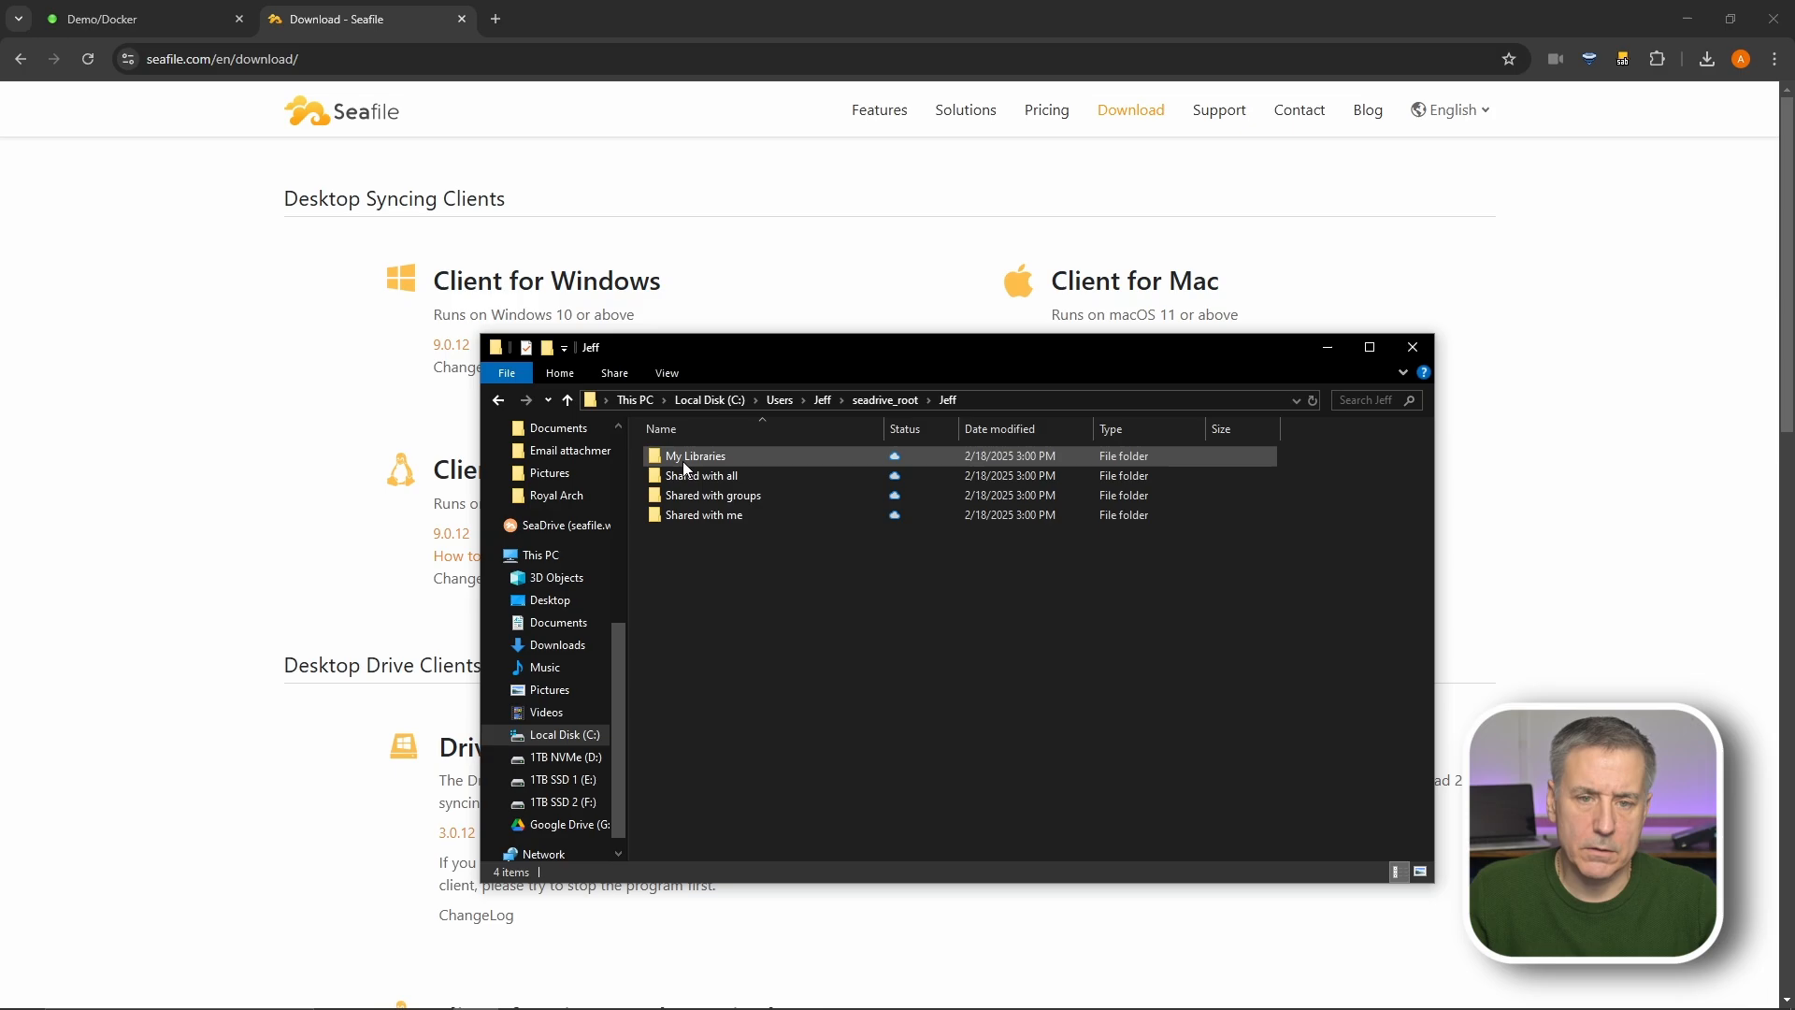
double_click(679, 458)
double_click(693, 475)
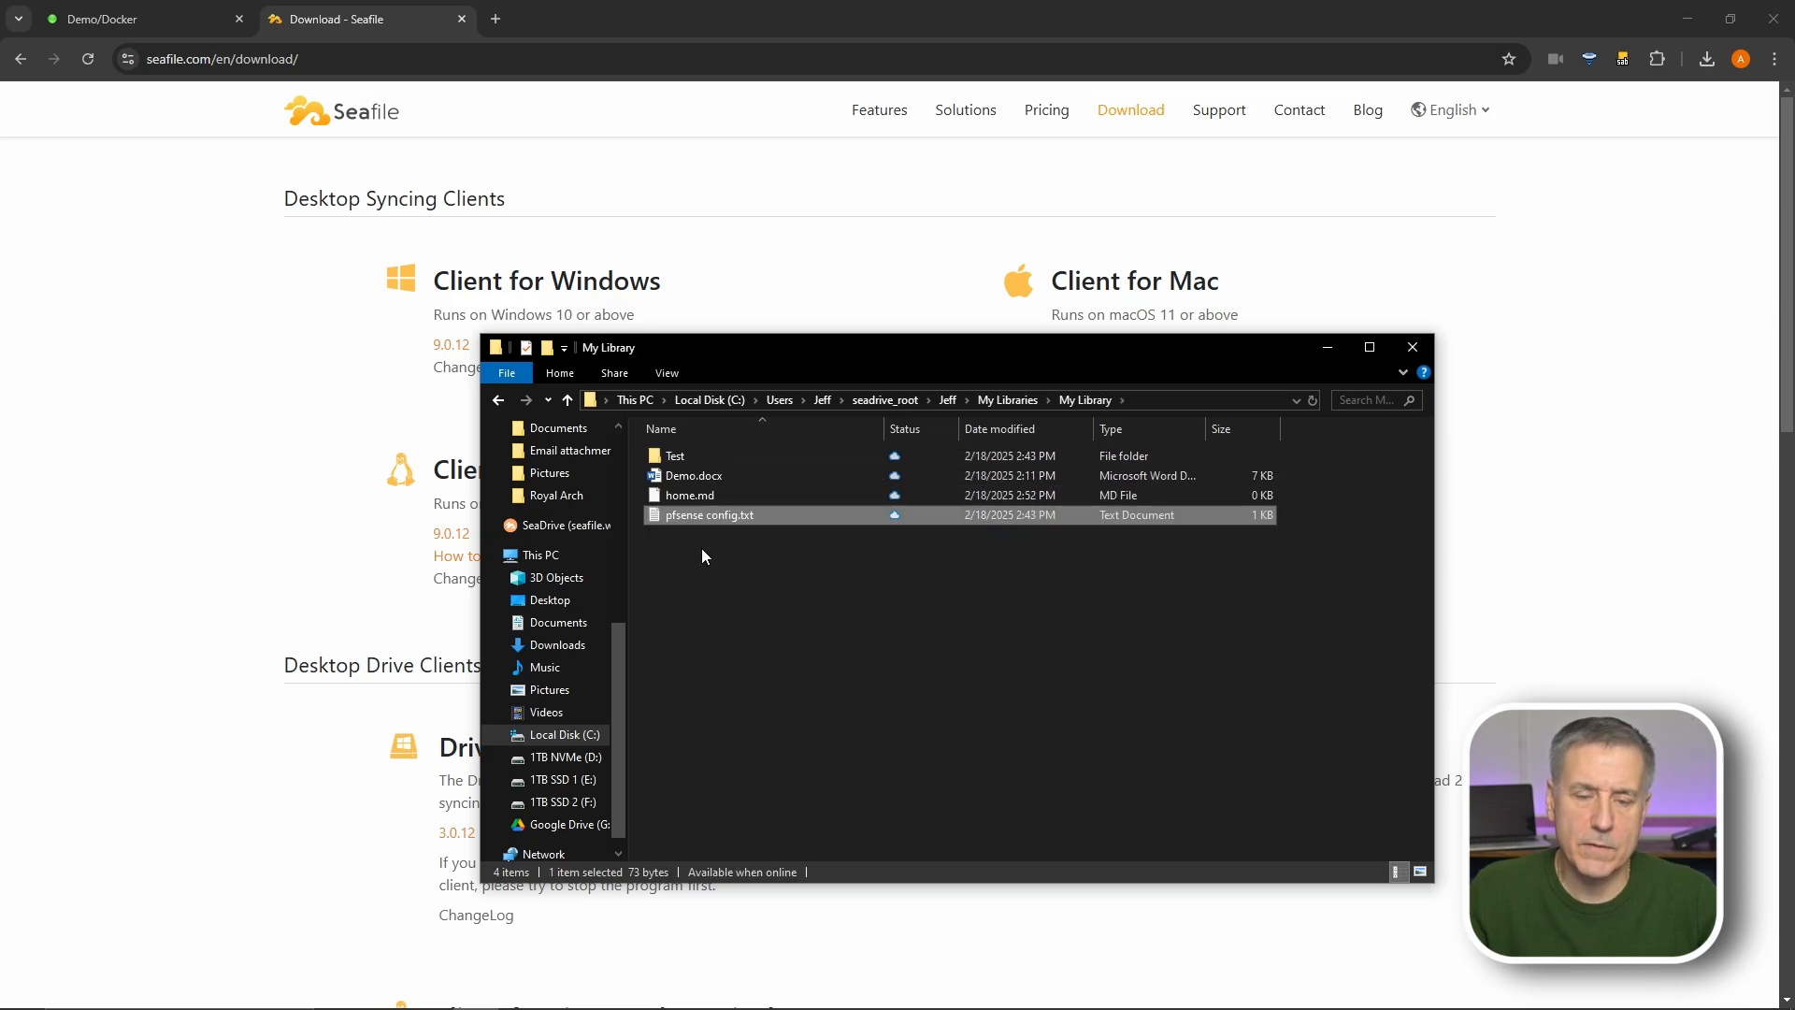
key(alt+Tab)
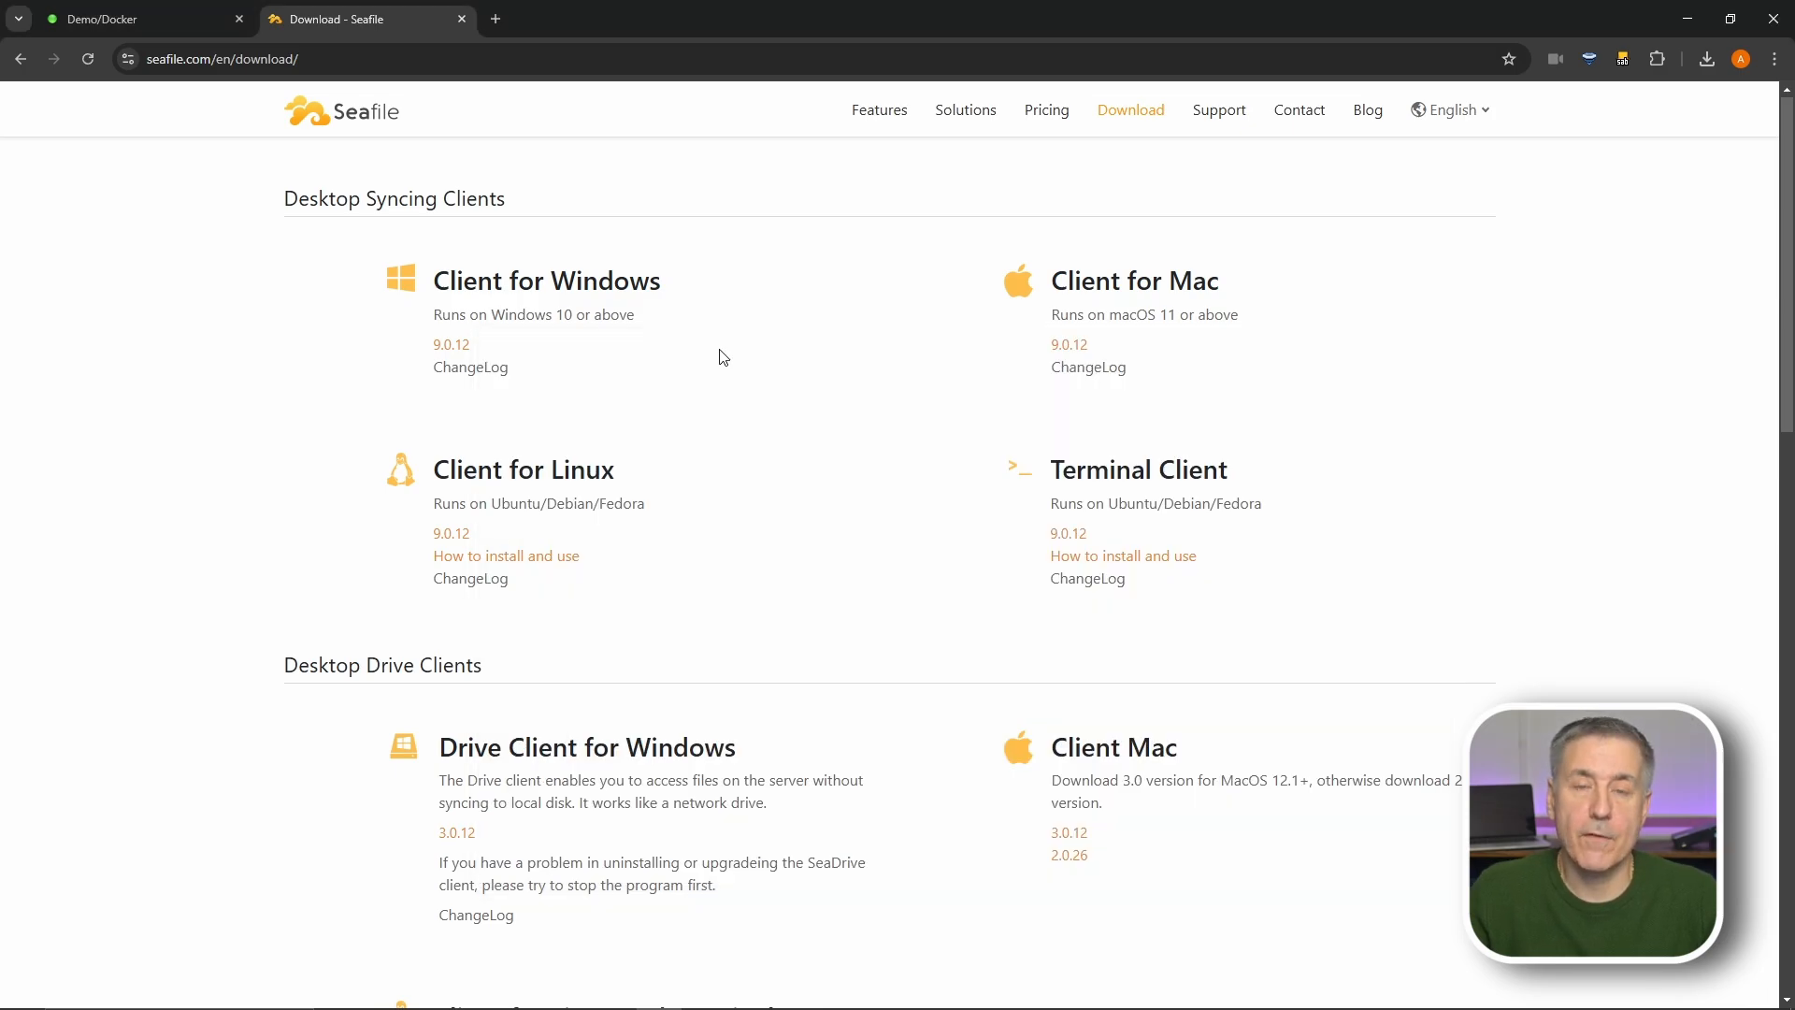
scroll(717, 356, down, 9)
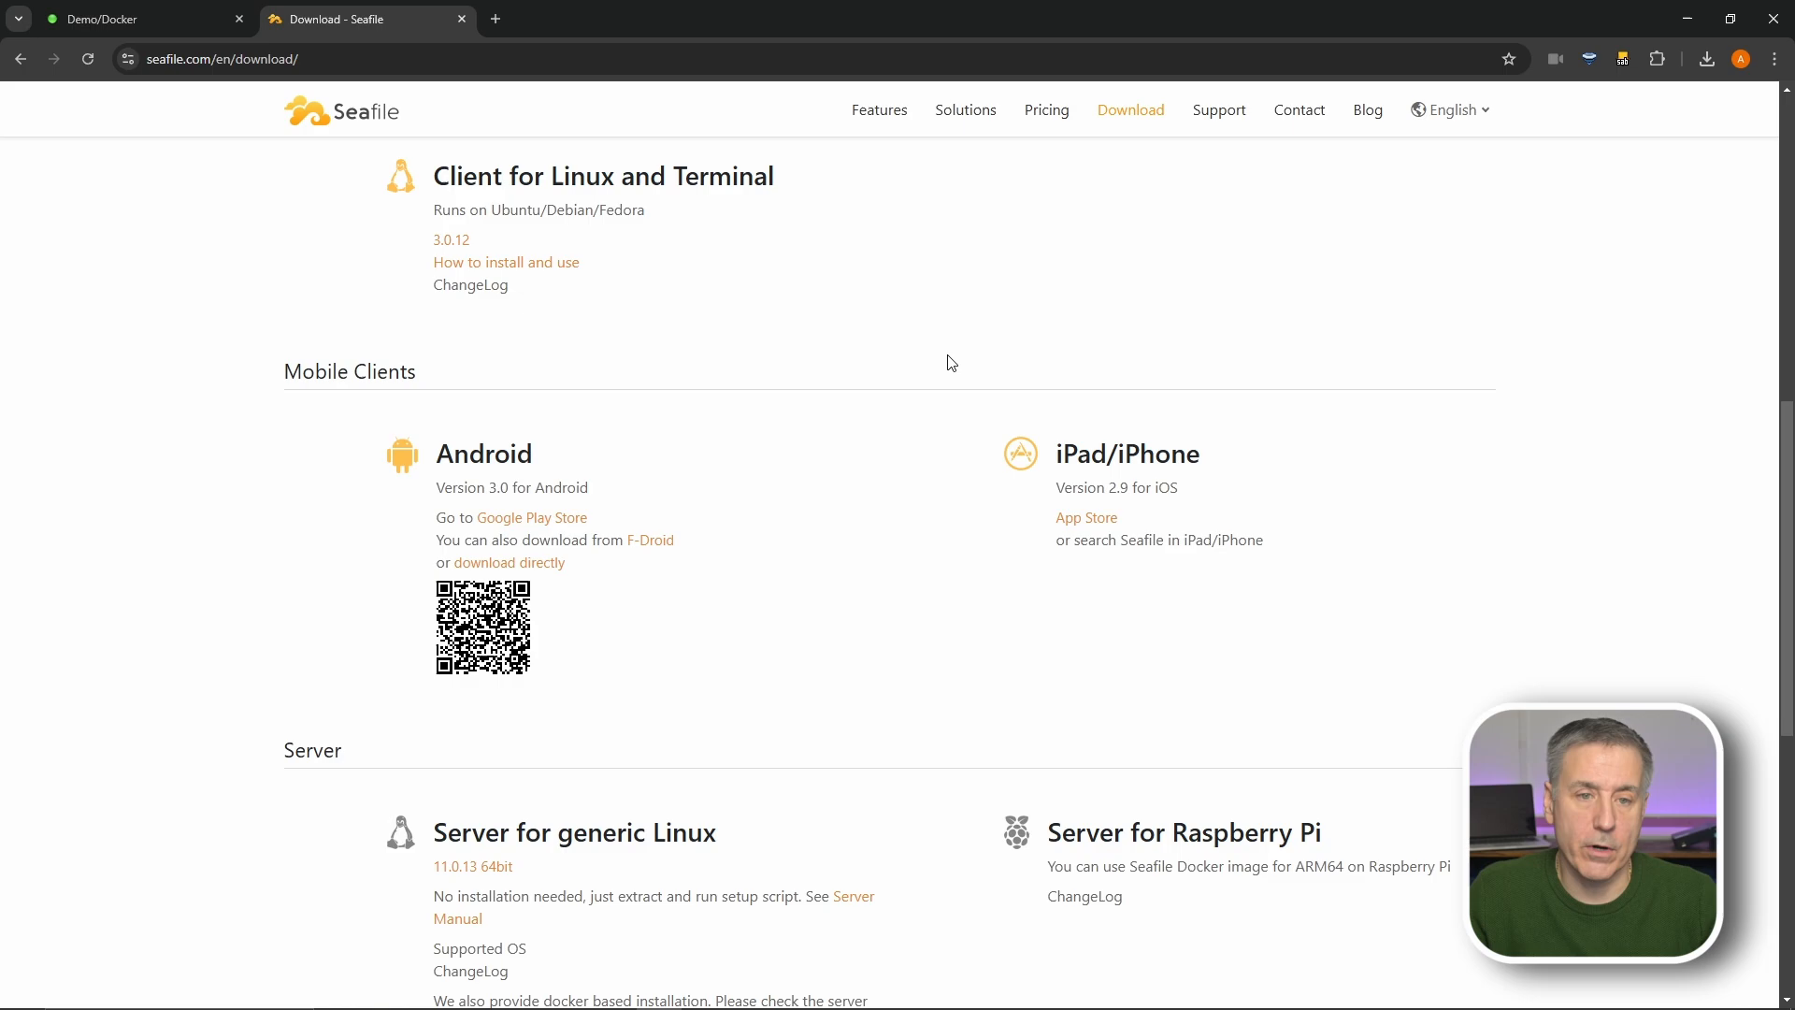